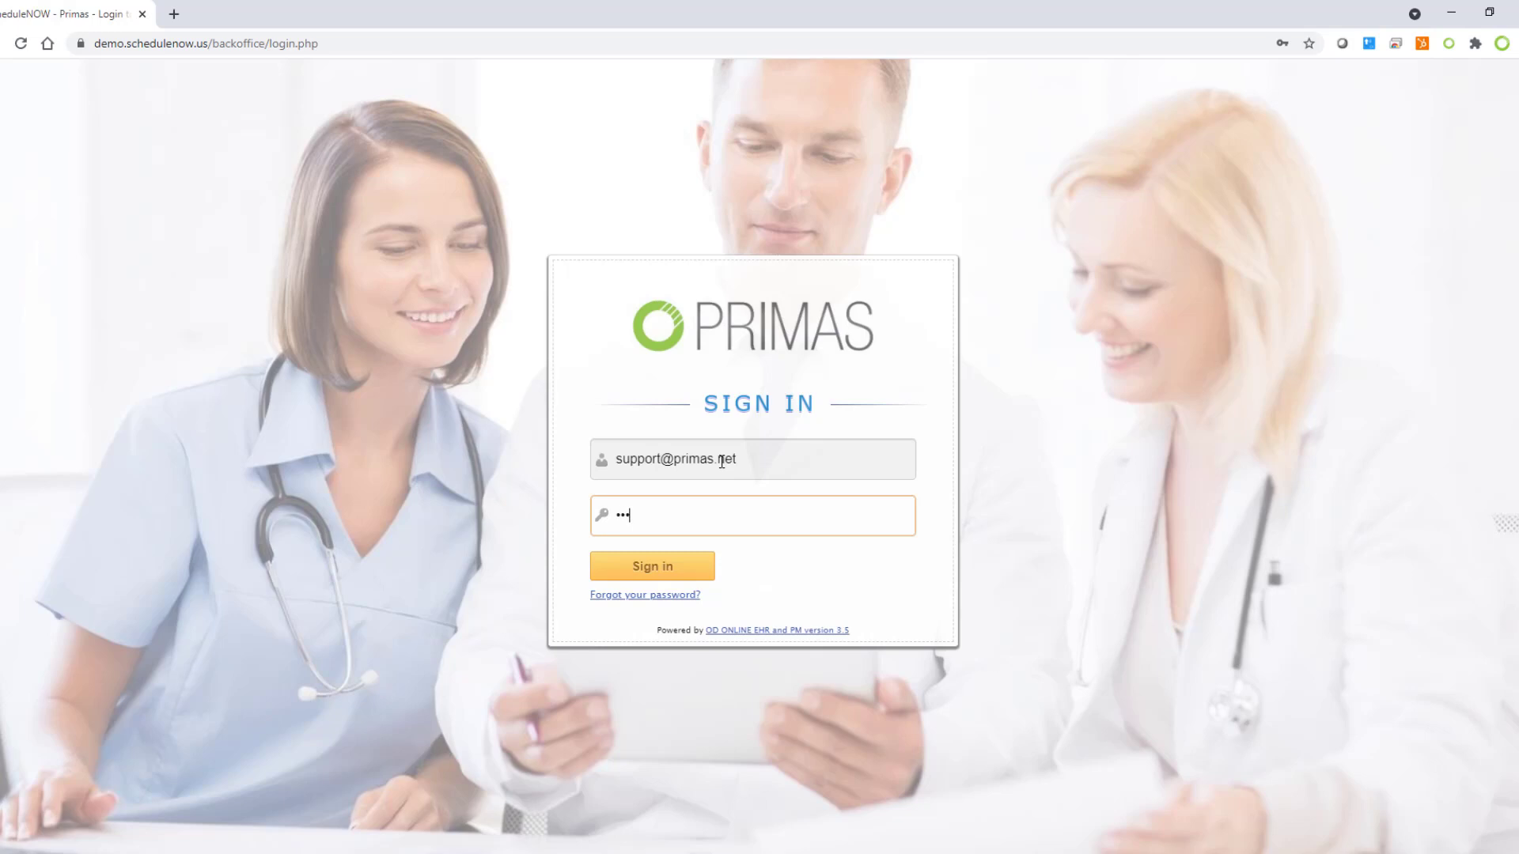
Step: Sign in and pick Clinic A COVID-19 Vaccine to show its Apr 26 – May 2 calendar
{"action": "key", "text": "Return"}
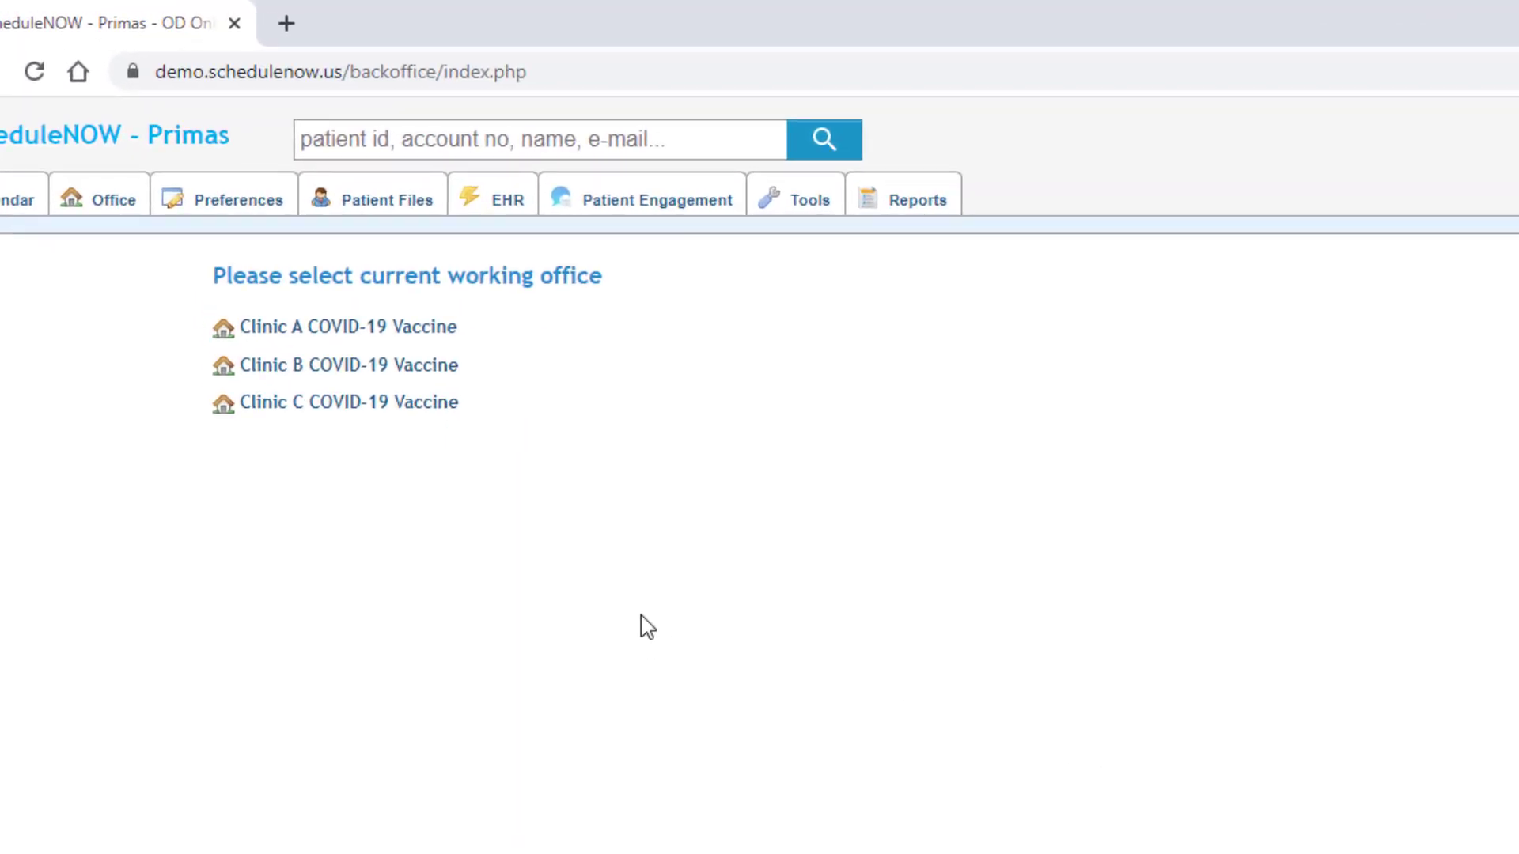
{"action": "left_click", "coordinate": [437, 331]}
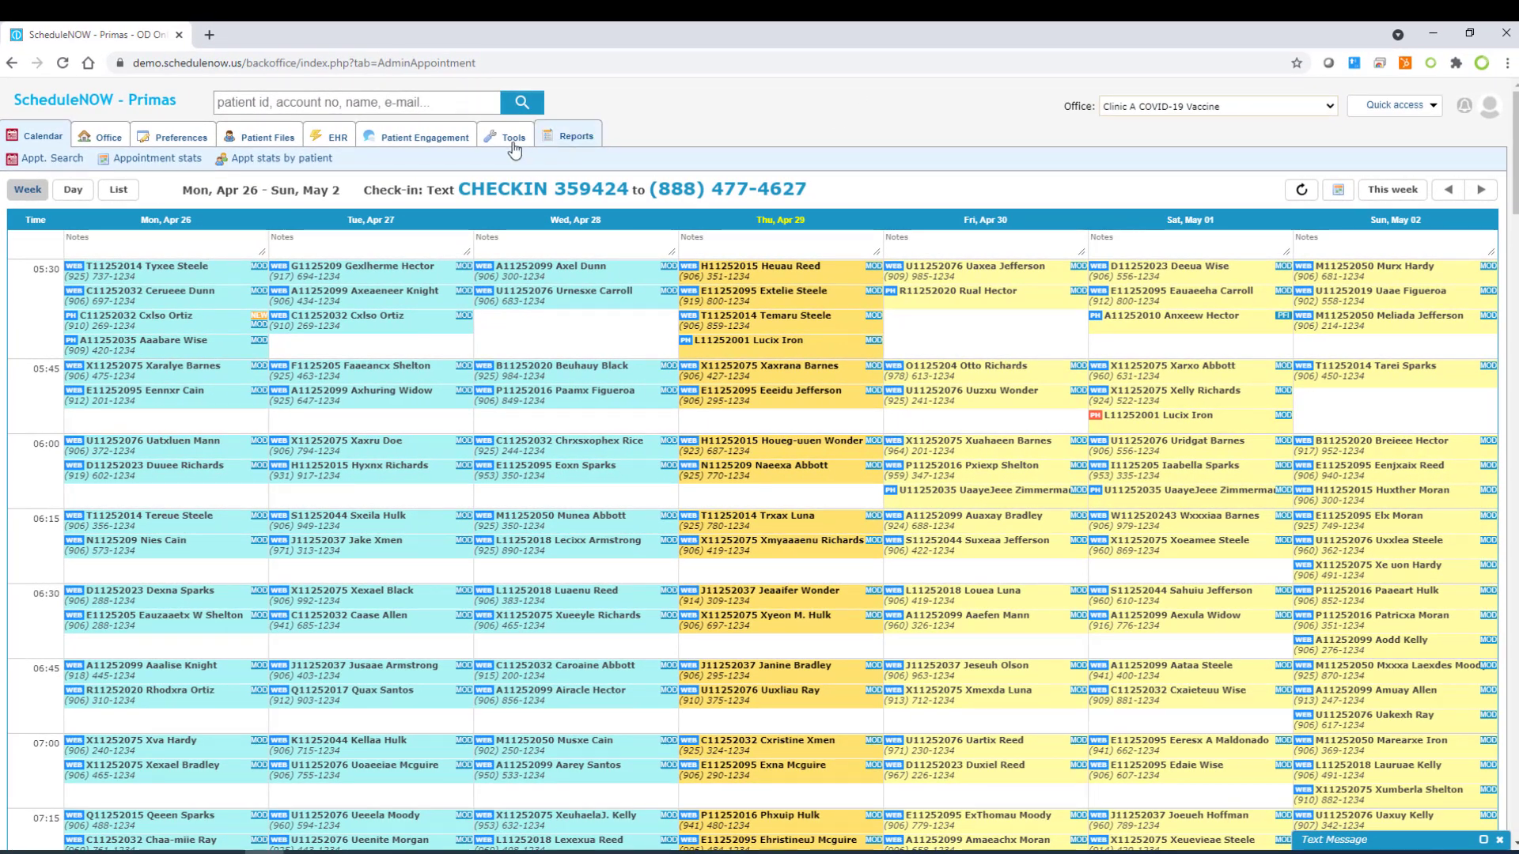
Step: View the Tools DB backup page, then go back to the Calendar
{"action": "left_click", "coordinate": [505, 140]}
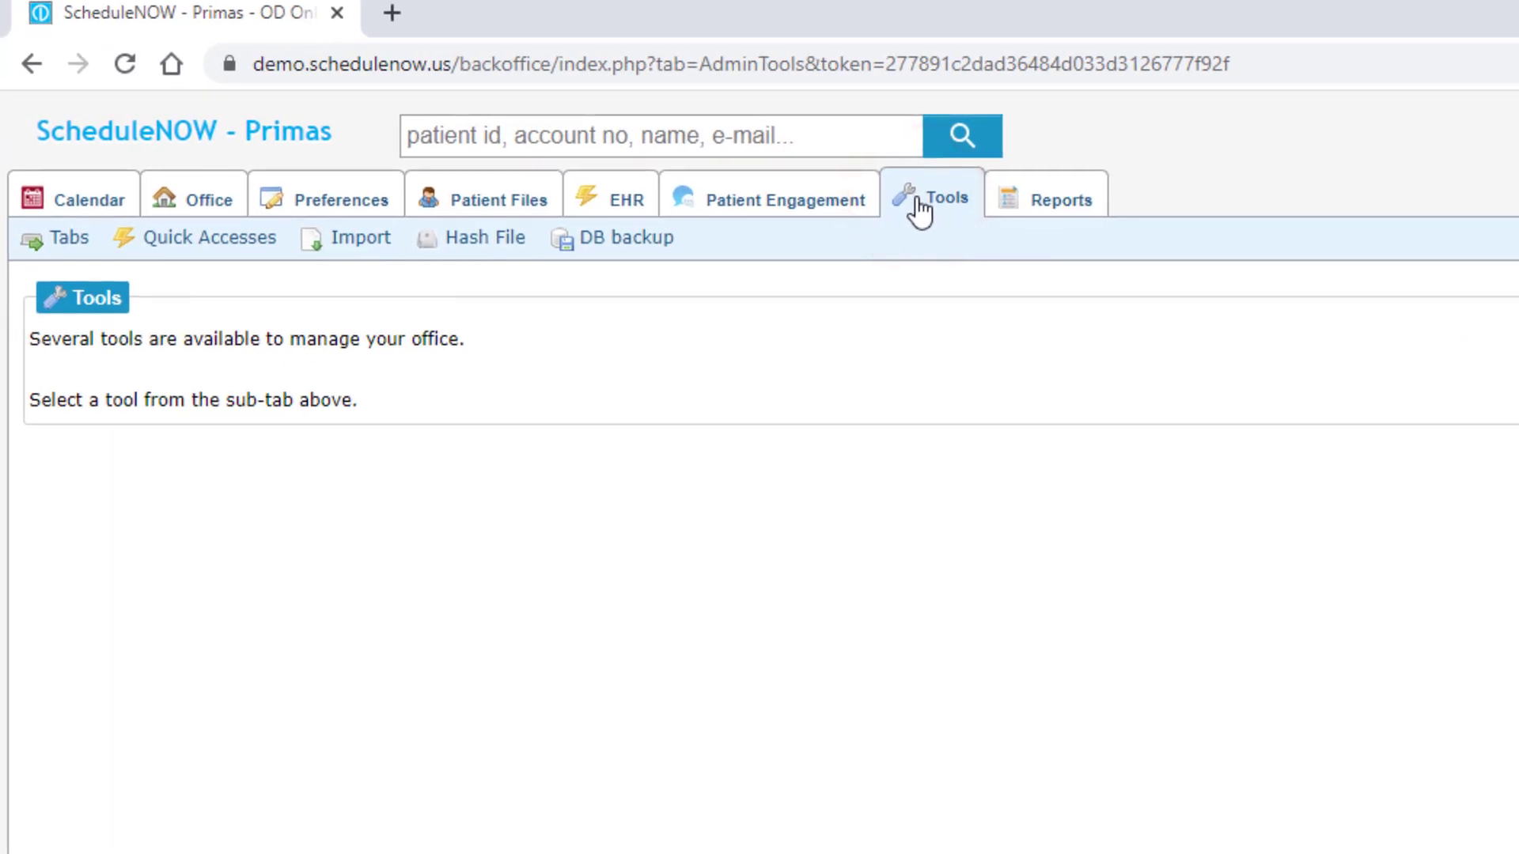
{"action": "left_click", "coordinate": [646, 257]}
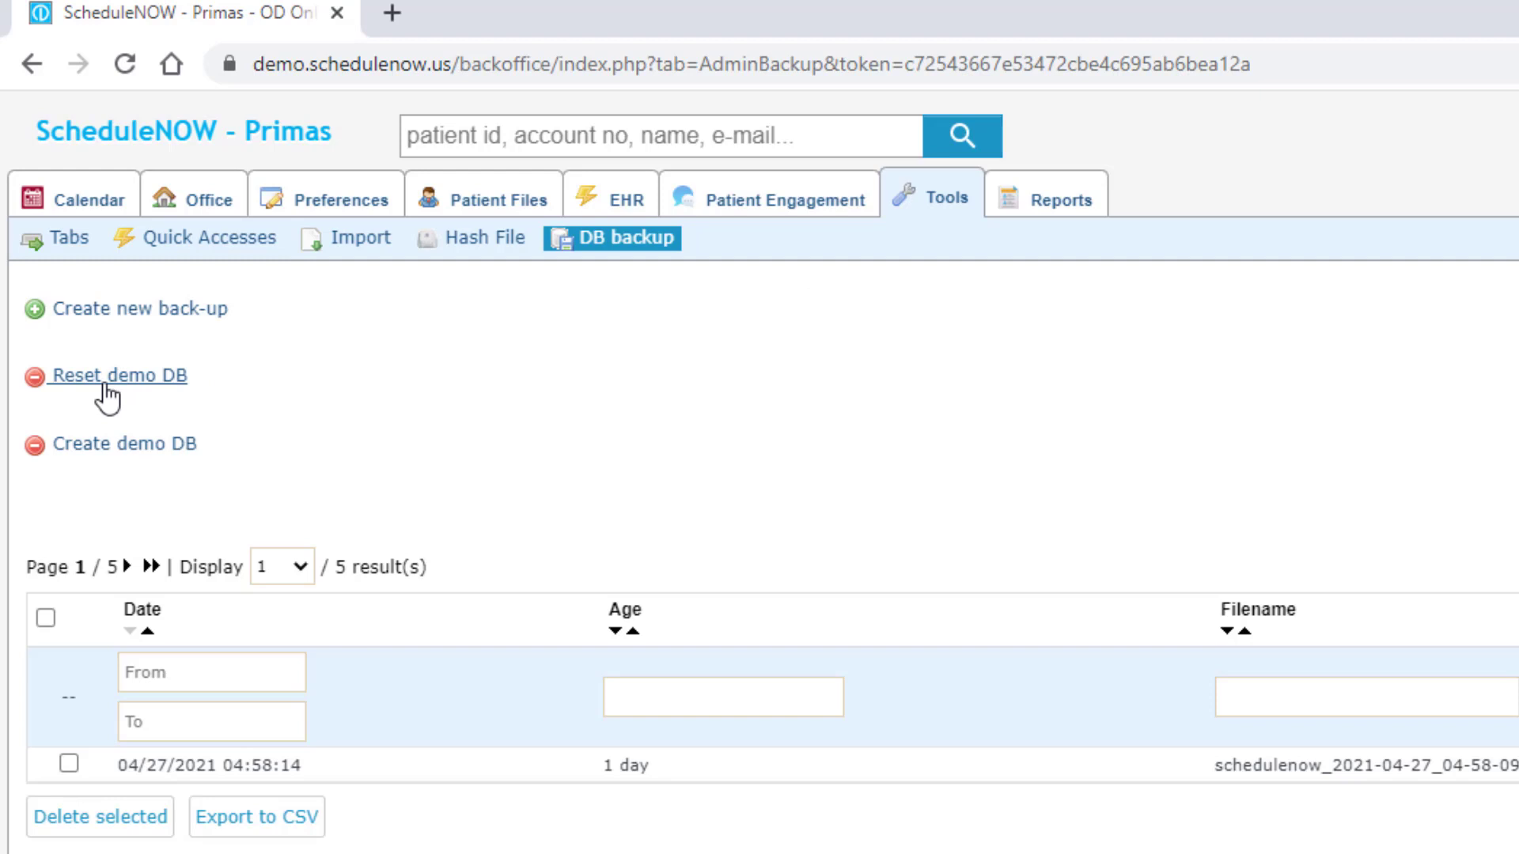
{"action": "left_click", "coordinate": [101, 204]}
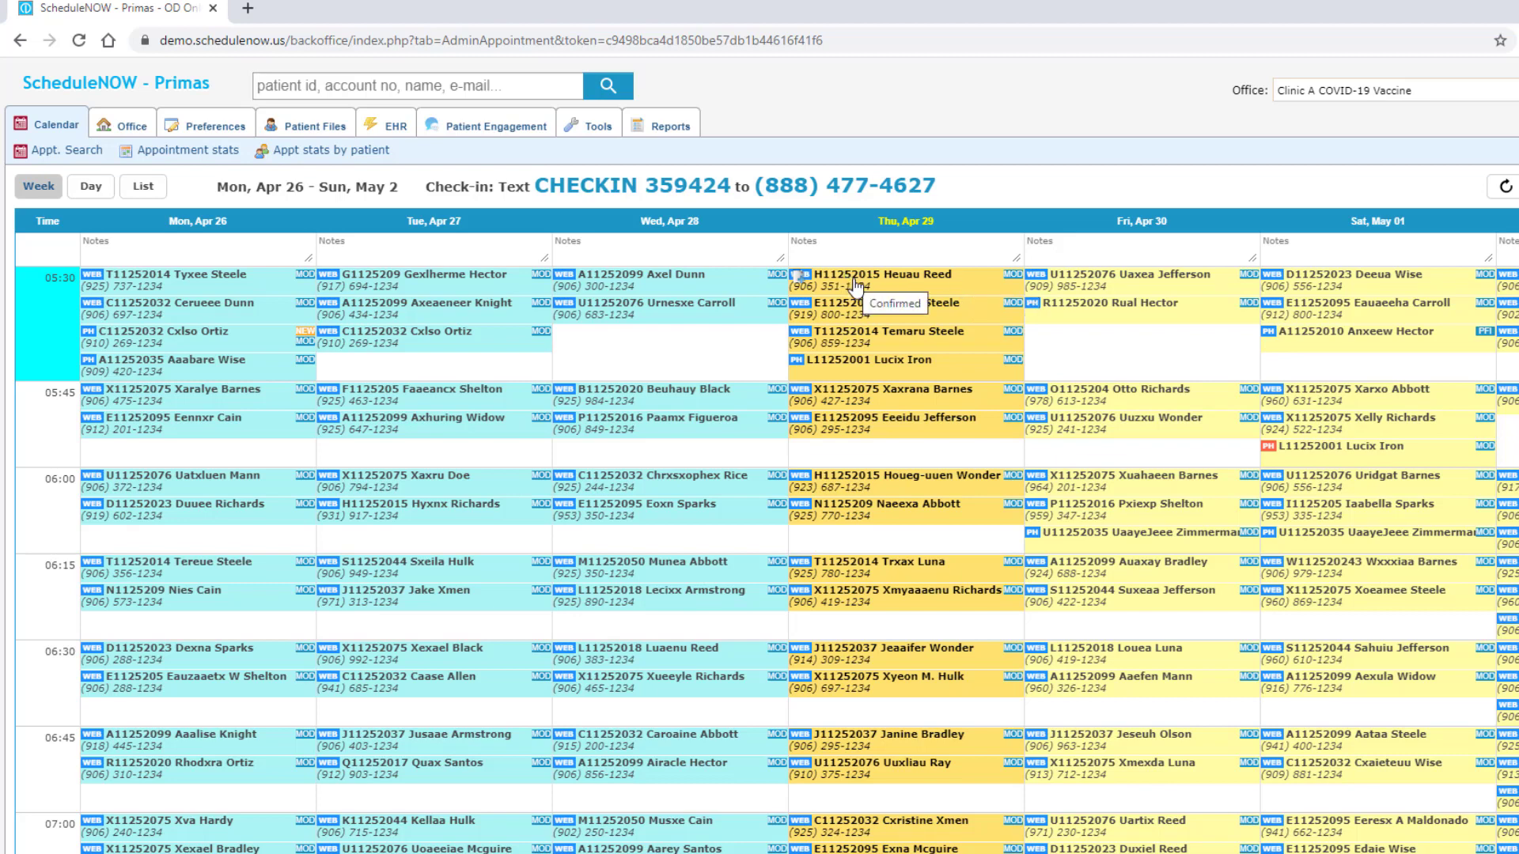
Step: Review the Wed Apr 28 and Fri Apr 30 05:30 appointment details, then go to Patient Files
{"action": "left_click", "coordinate": [717, 309]}
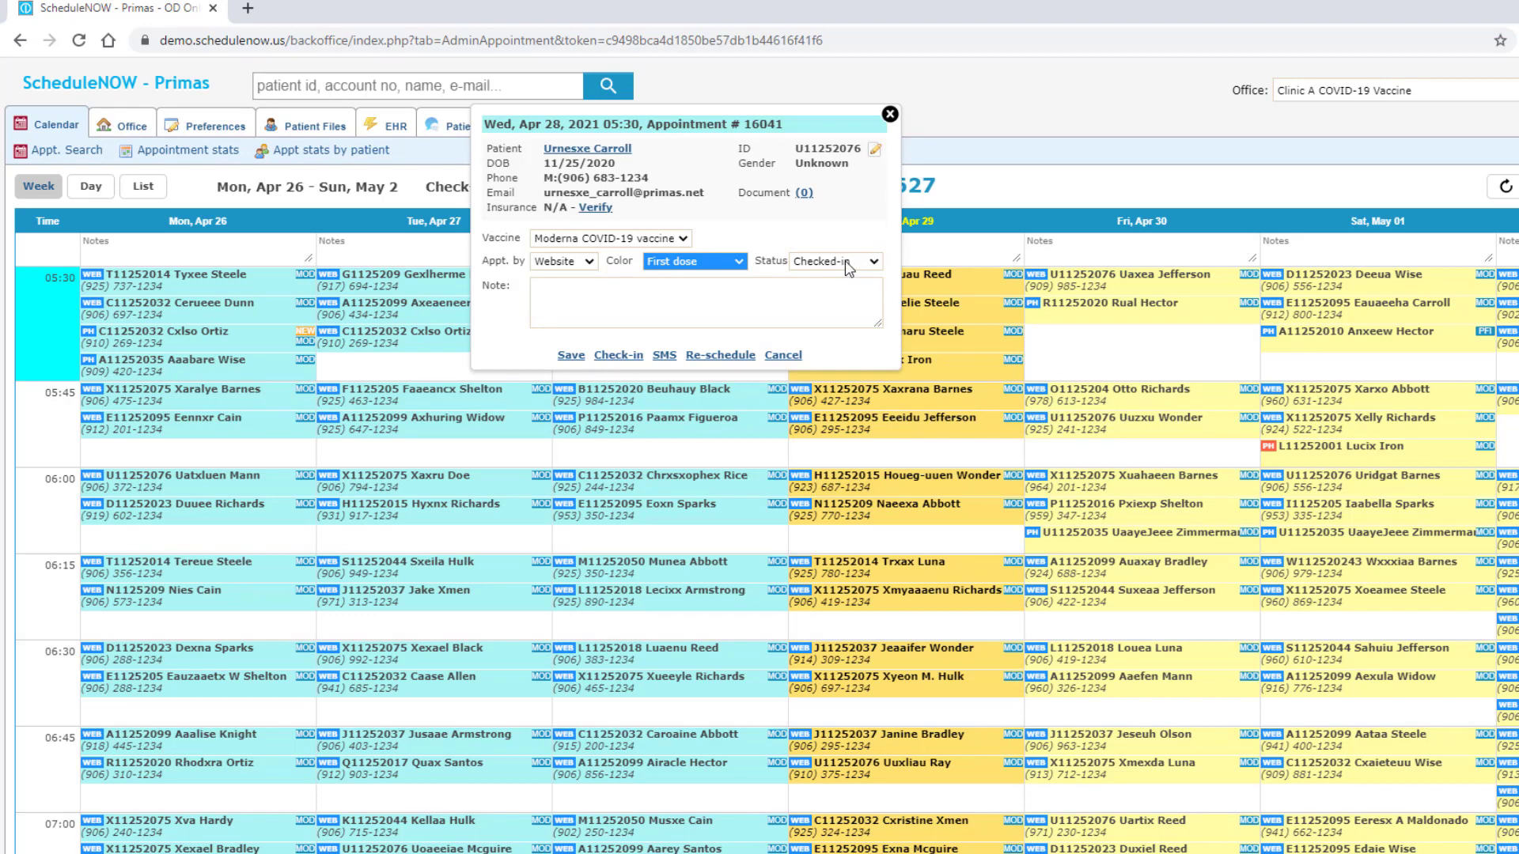
{"action": "left_click", "coordinate": [891, 114]}
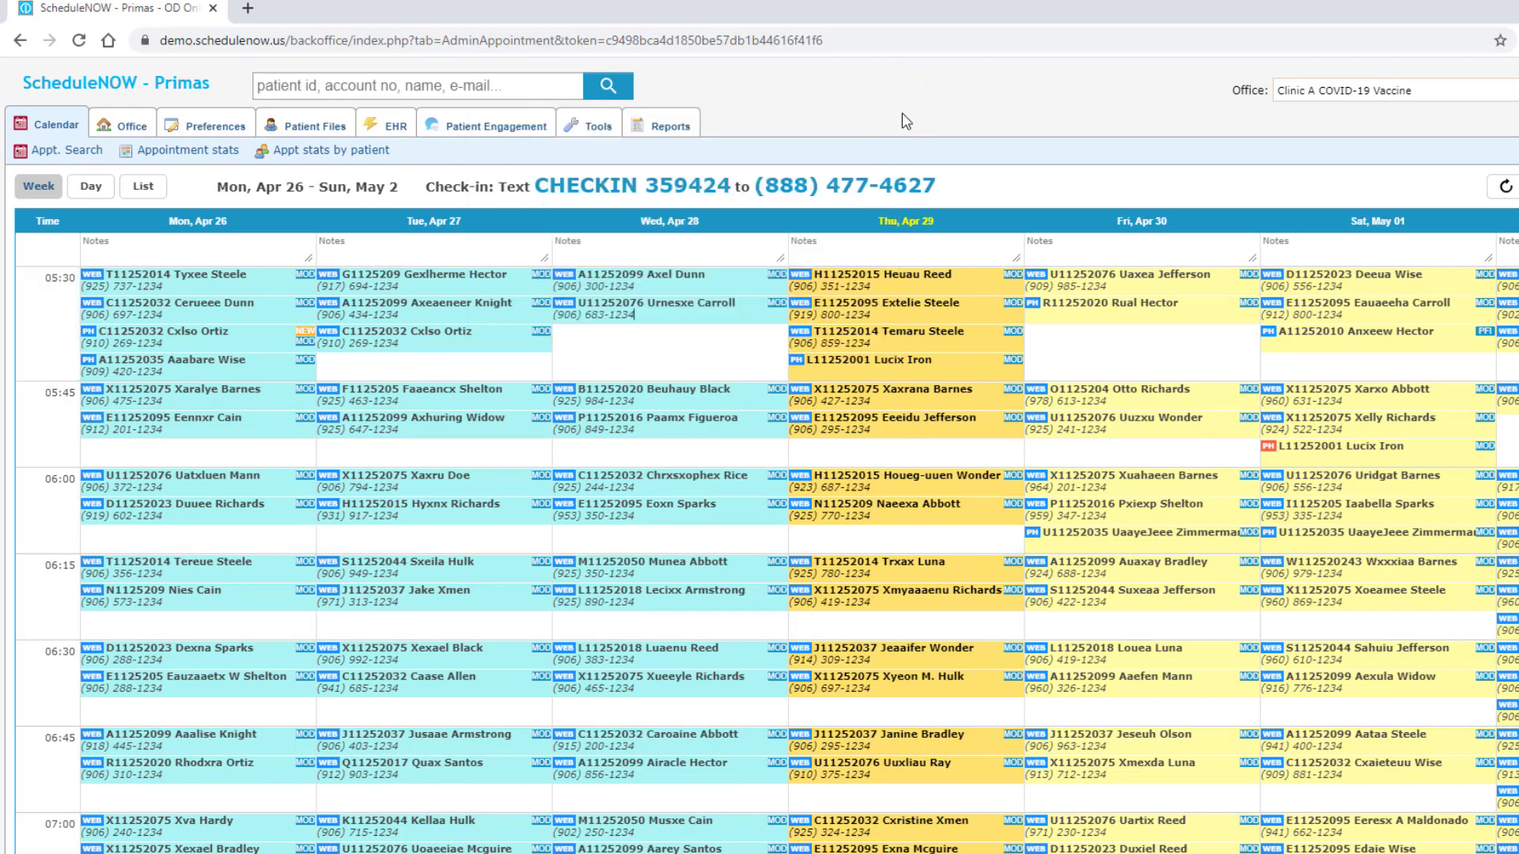
{"action": "left_click", "coordinate": [1169, 278]}
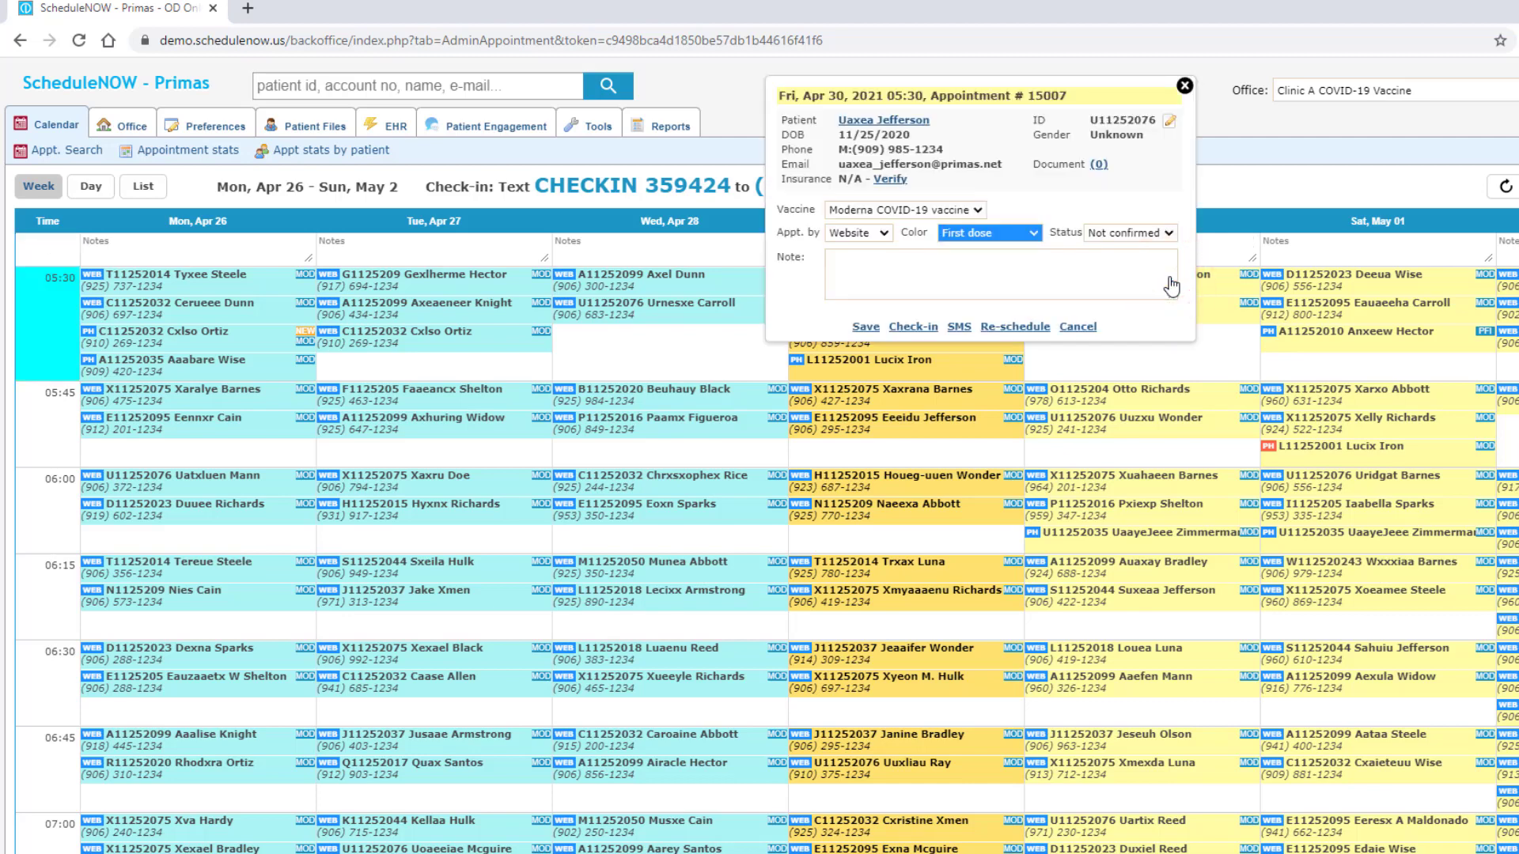
{"action": "left_click", "coordinate": [1185, 84]}
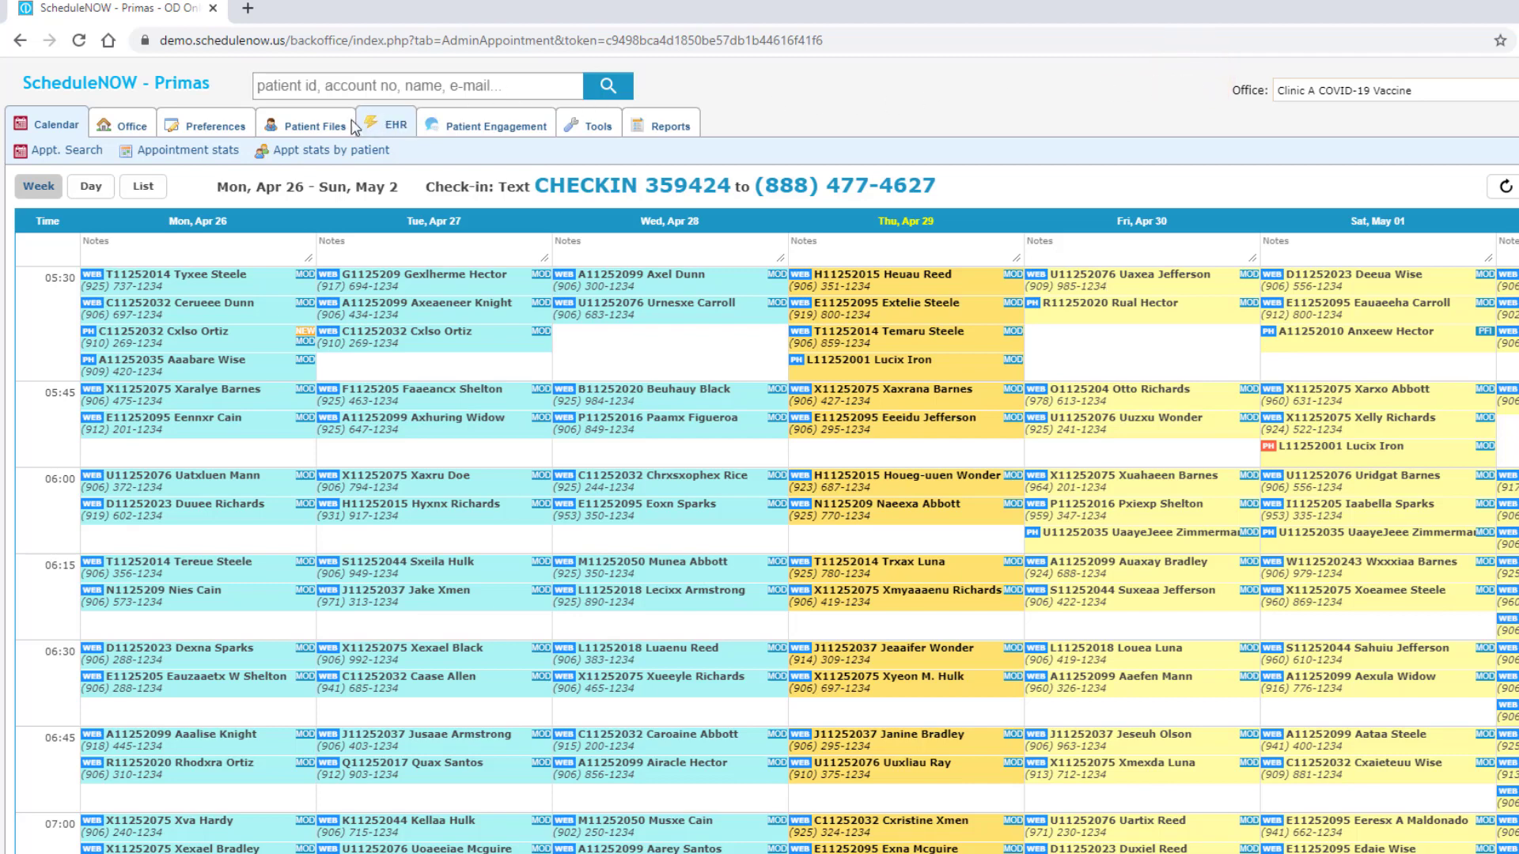
{"action": "left_click", "coordinate": [311, 125]}
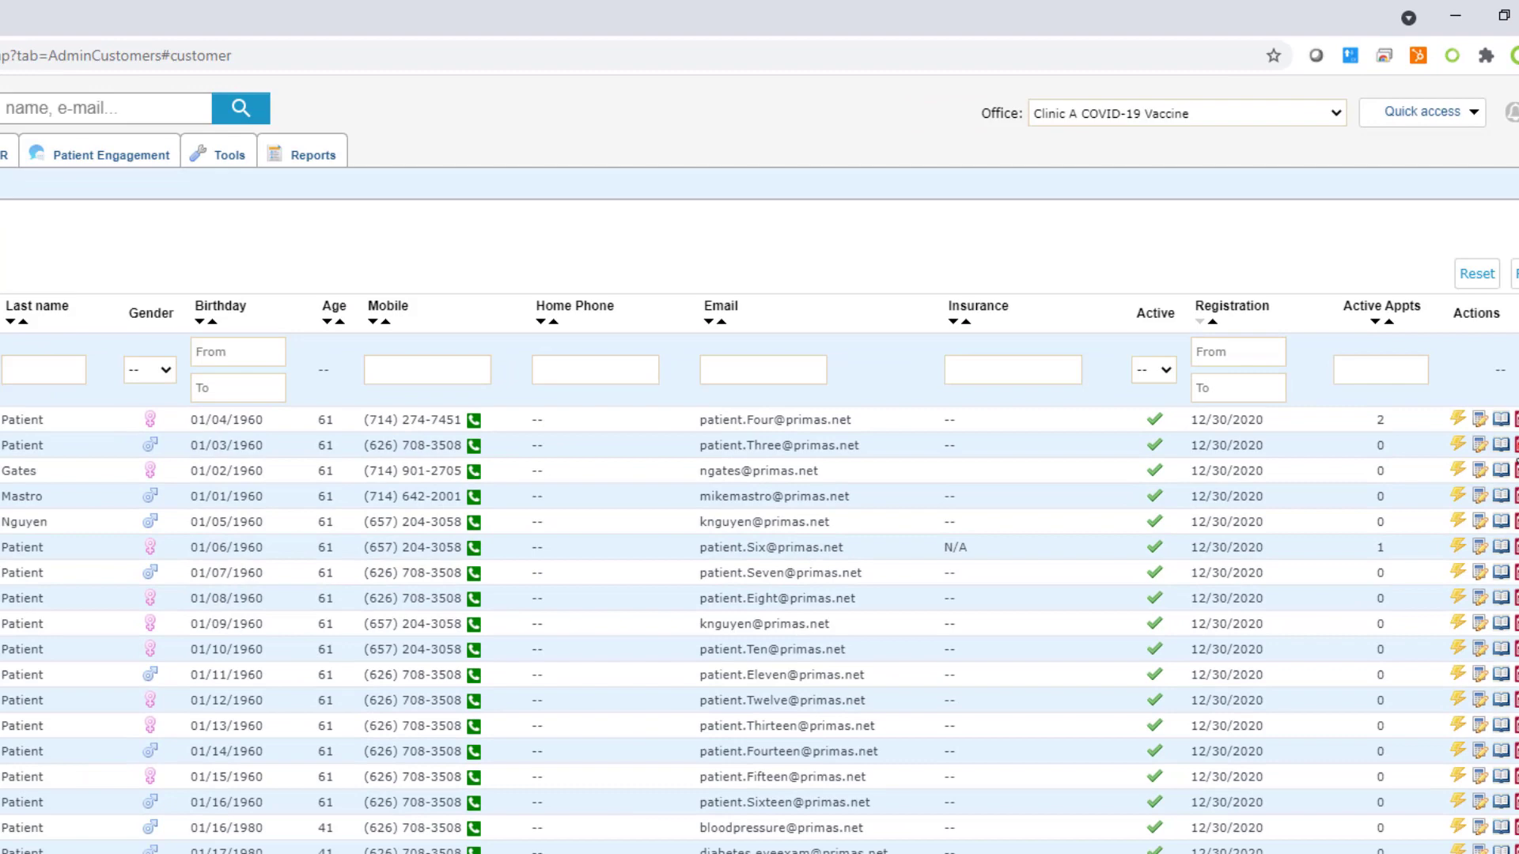
Step: Open a patient's self-service appointment booking page from the Patient Files list
{"action": "left_click", "coordinate": [1454, 527]}
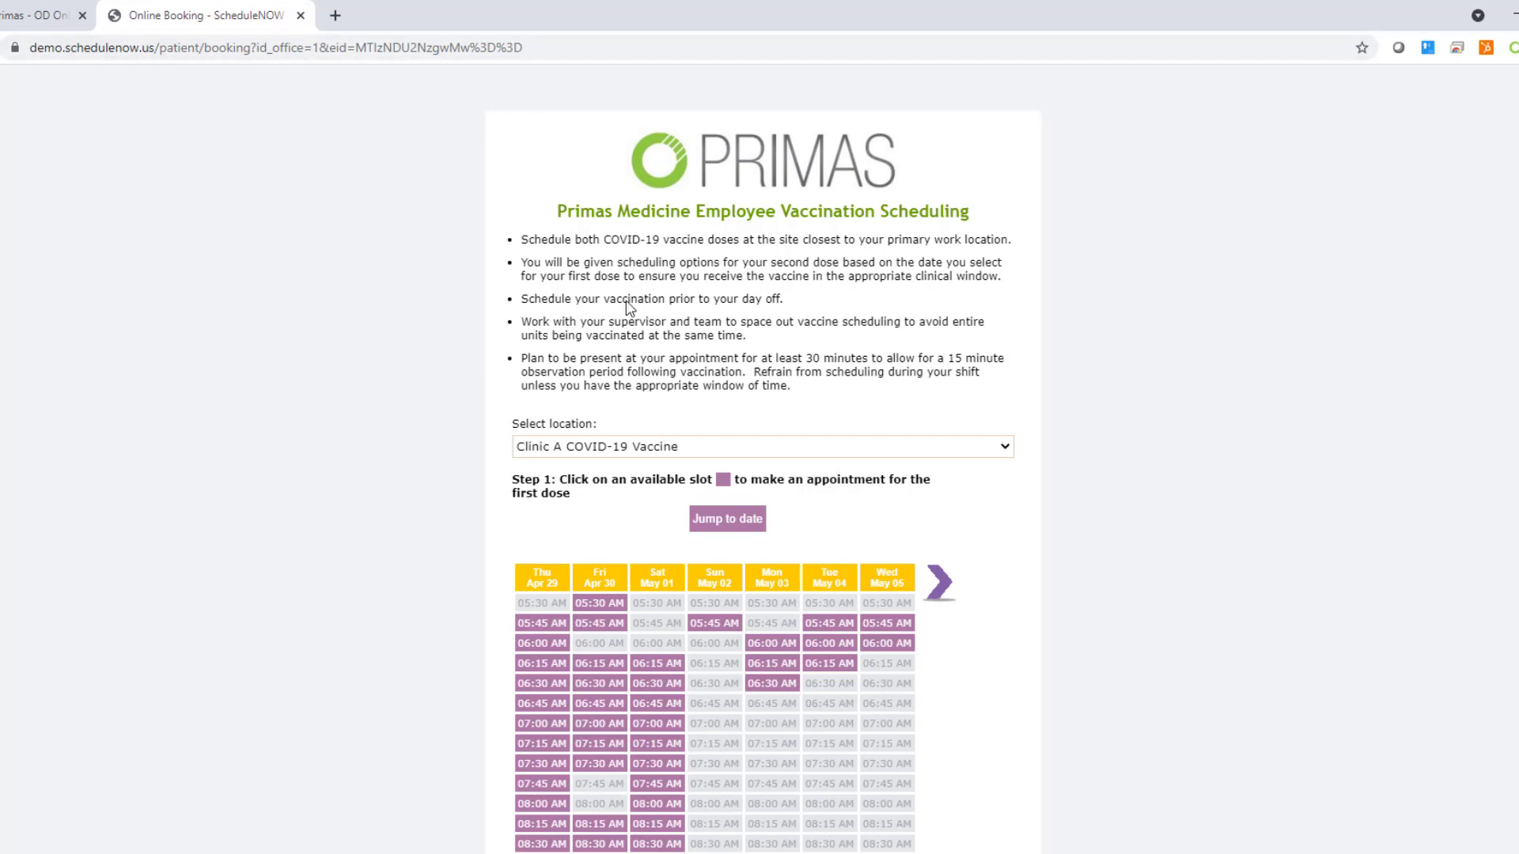
Step: Switch the vaccination location to Clinic B and back to Clinic A COVID-19 Vaccine
{"action": "left_click", "coordinate": [996, 444]}
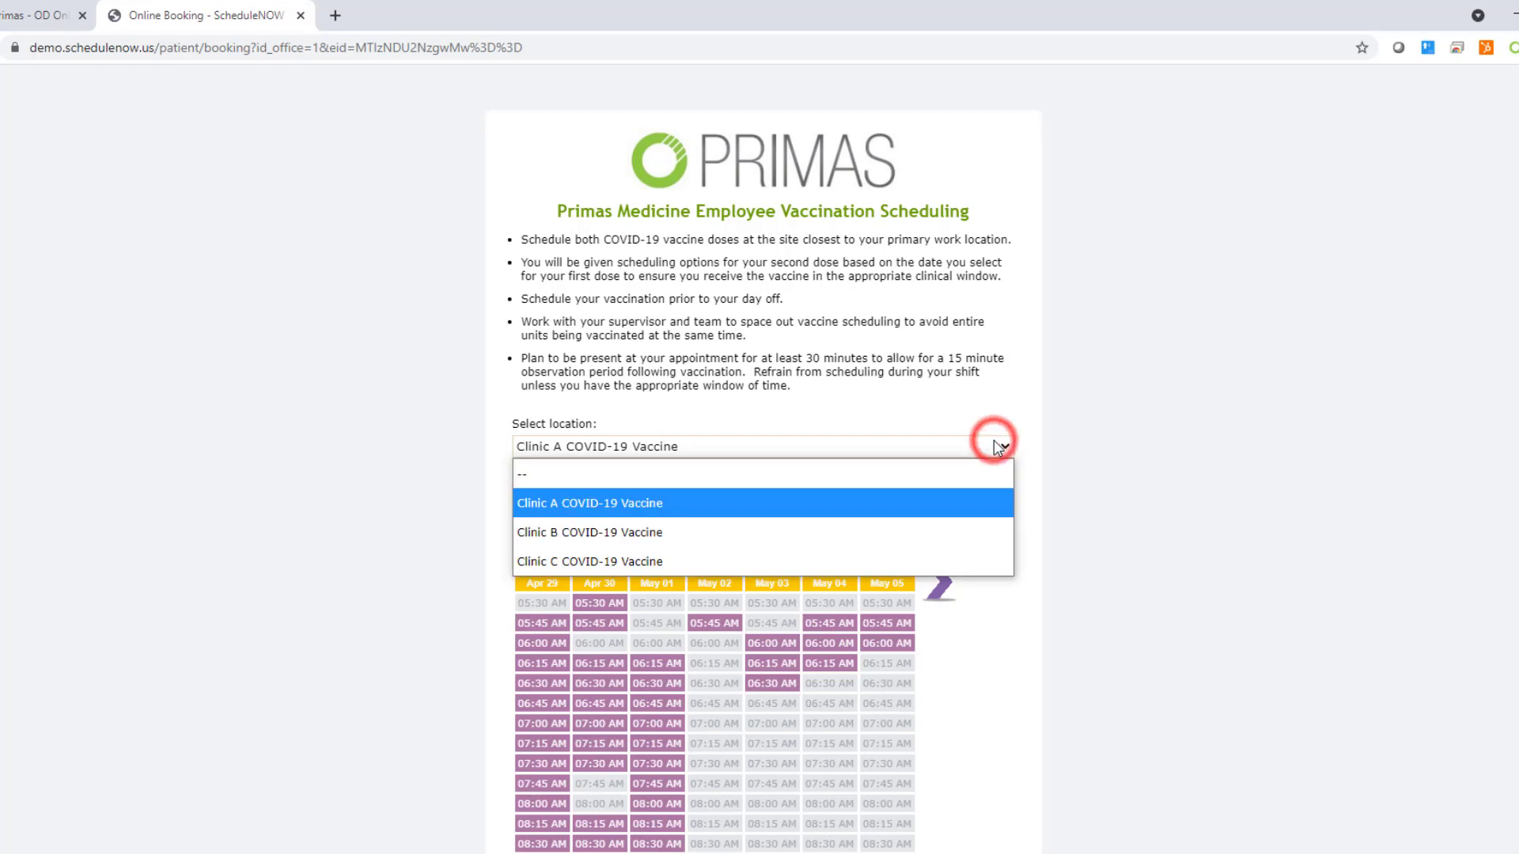
{"action": "left_click", "coordinate": [999, 530]}
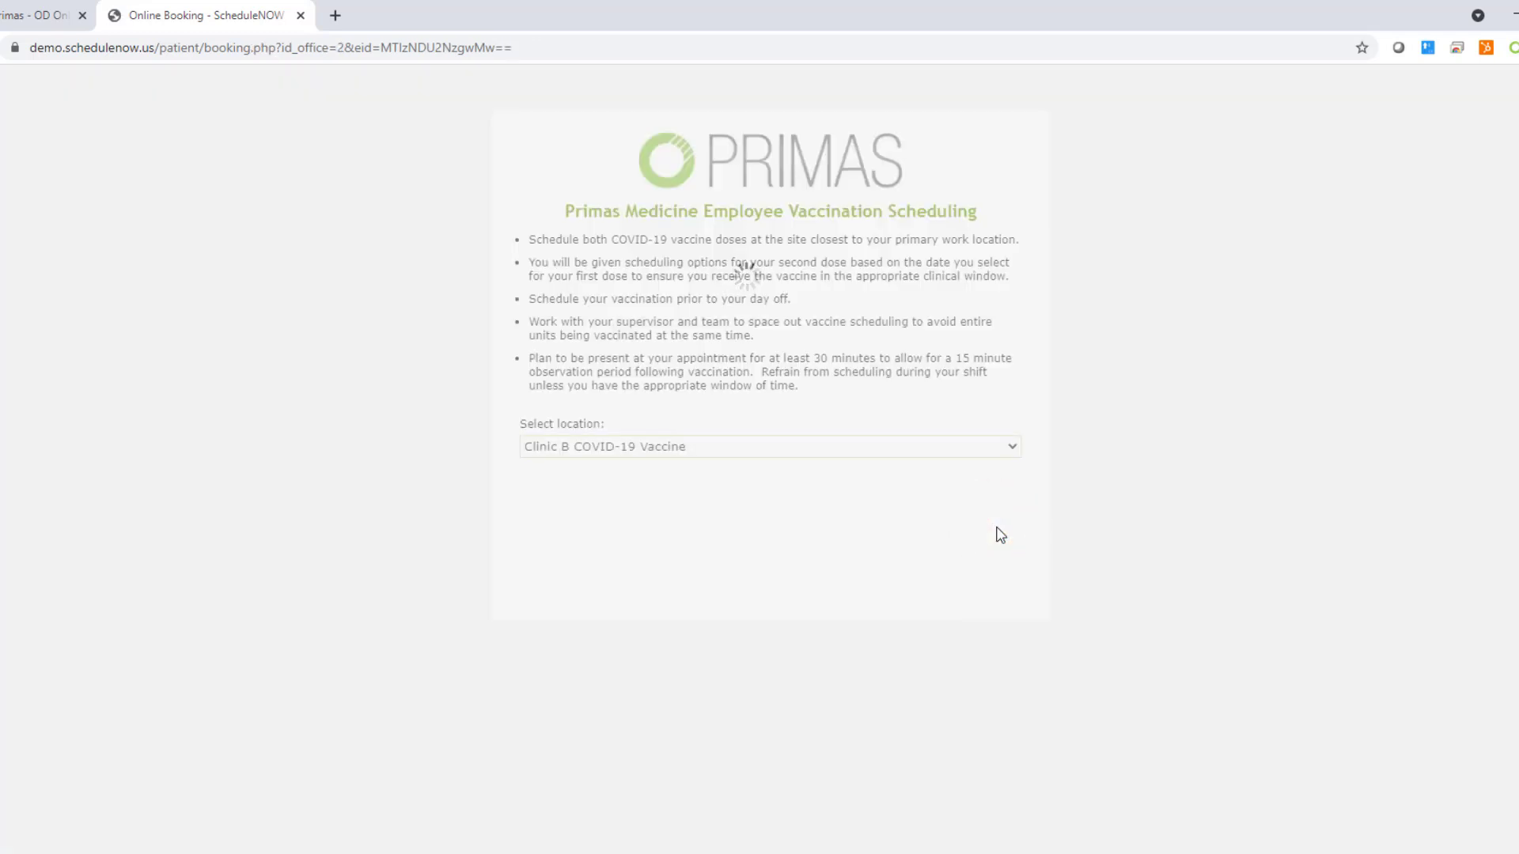
{"action": "left_click", "coordinate": [999, 443]}
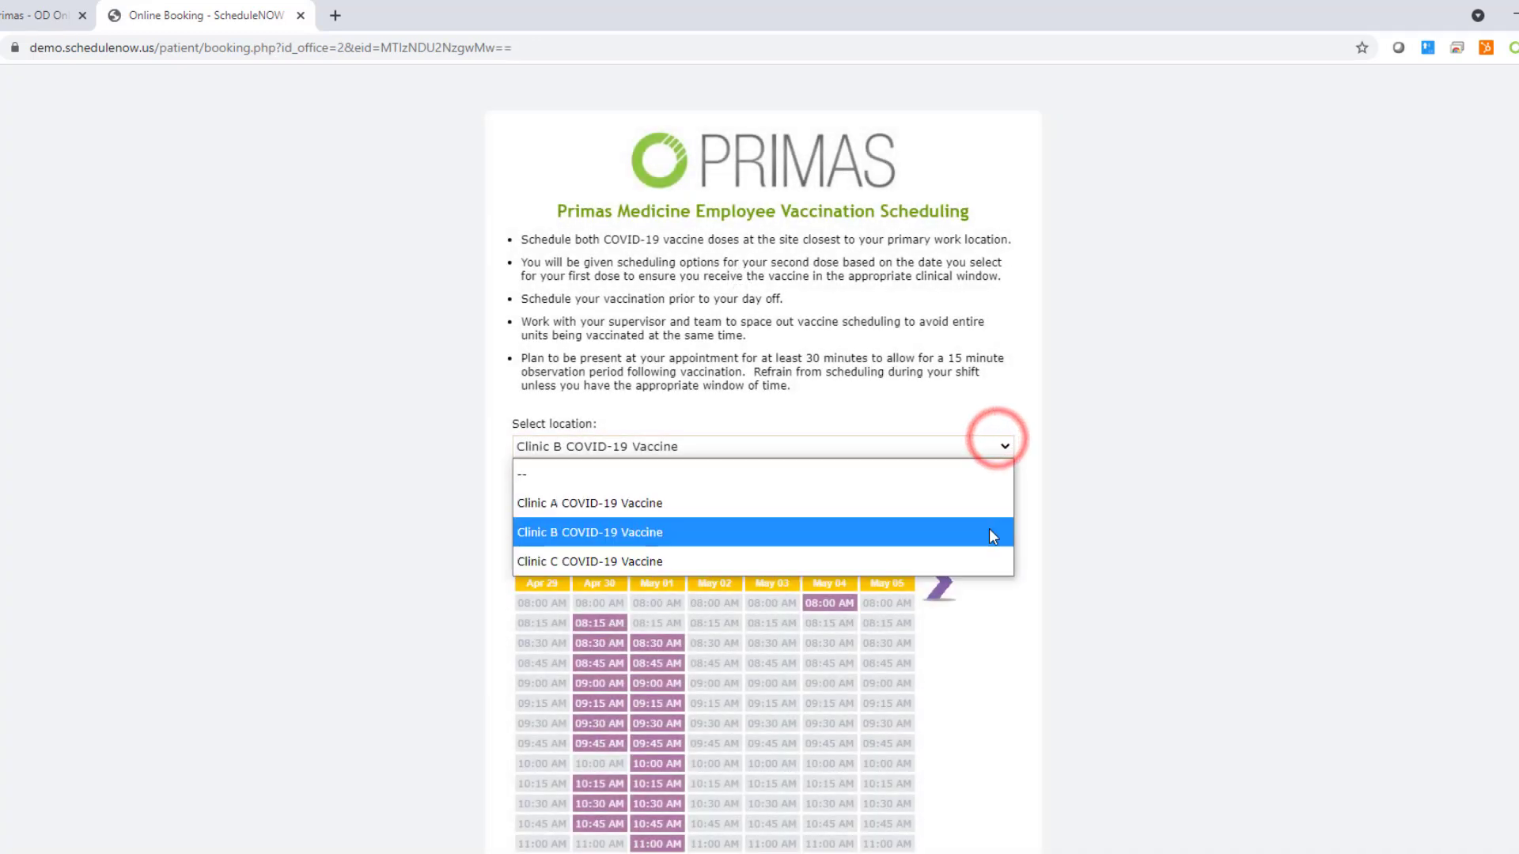
{"action": "left_click", "coordinate": [987, 506]}
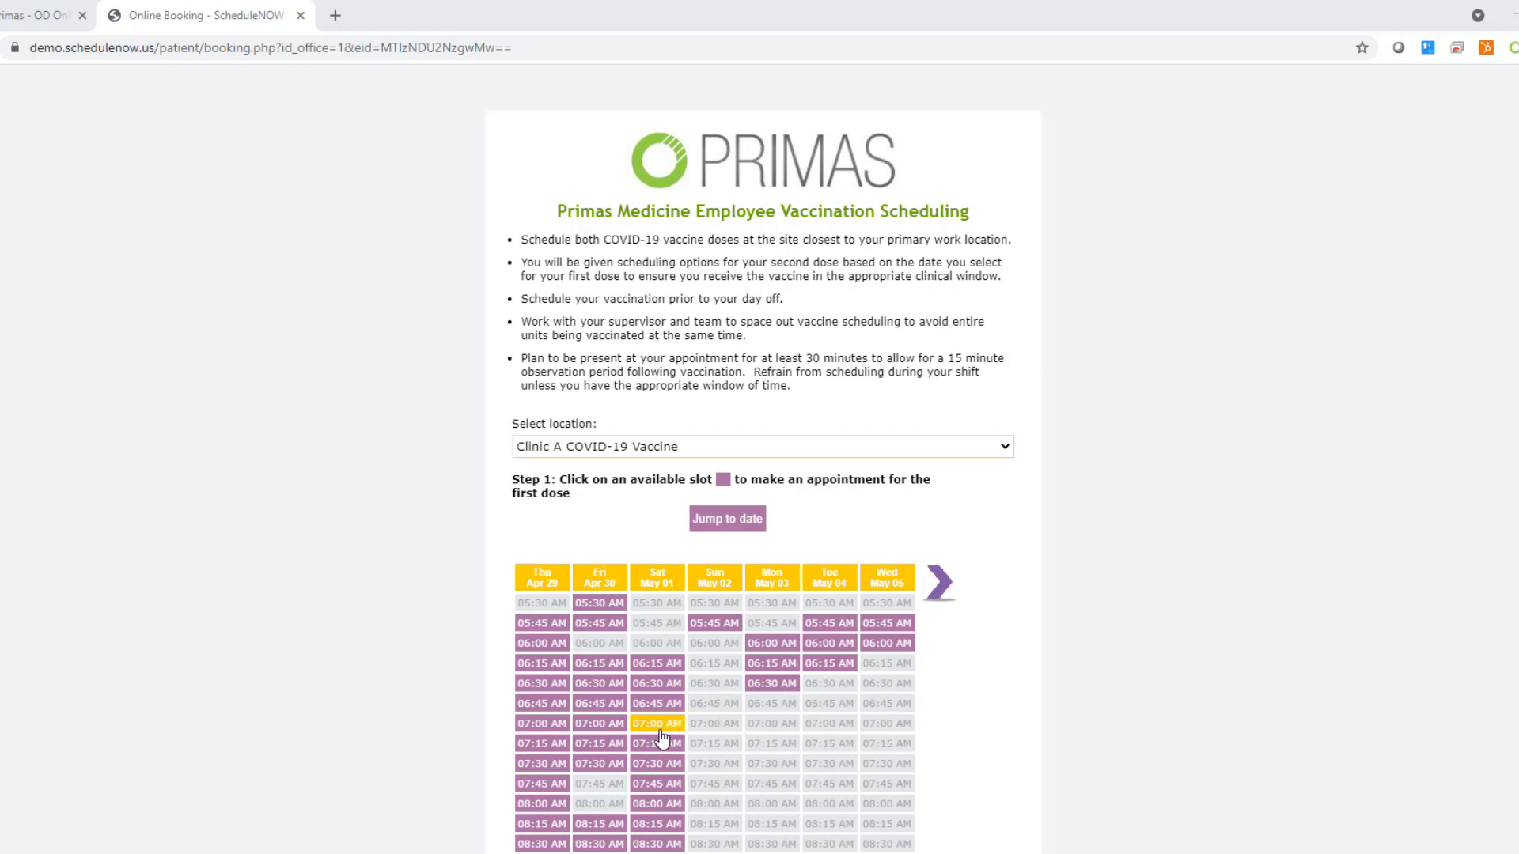
Step: Jump the slot grid to Fri Apr 30 and pick Mon May 03 06:30 AM for dose one
{"action": "left_click", "coordinate": [944, 583]}
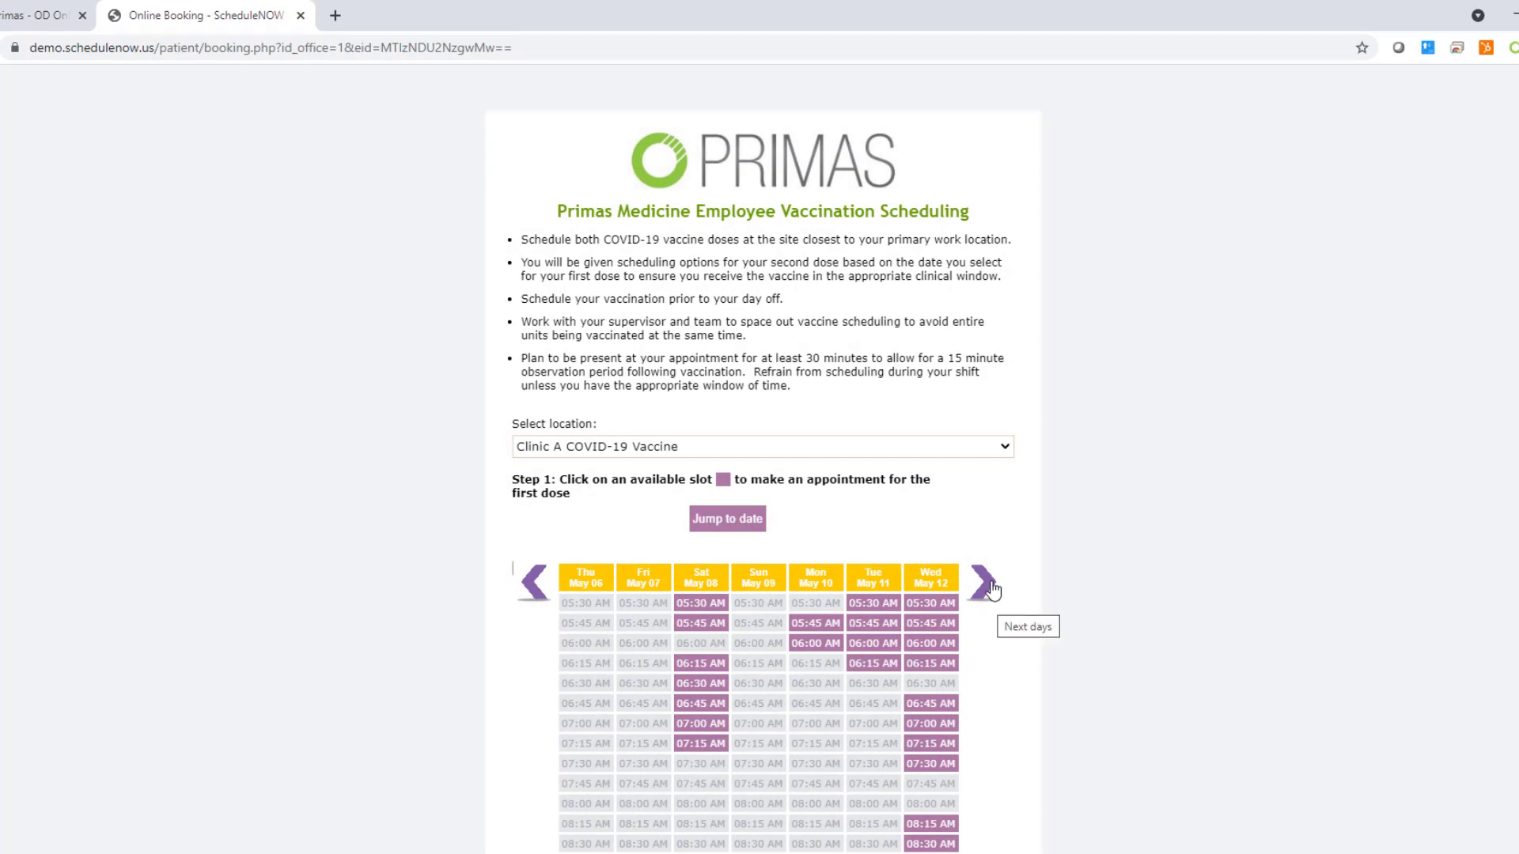
{"action": "scroll", "coordinate": [1030, 744], "scroll_direction": "down", "scroll_amount": 2}
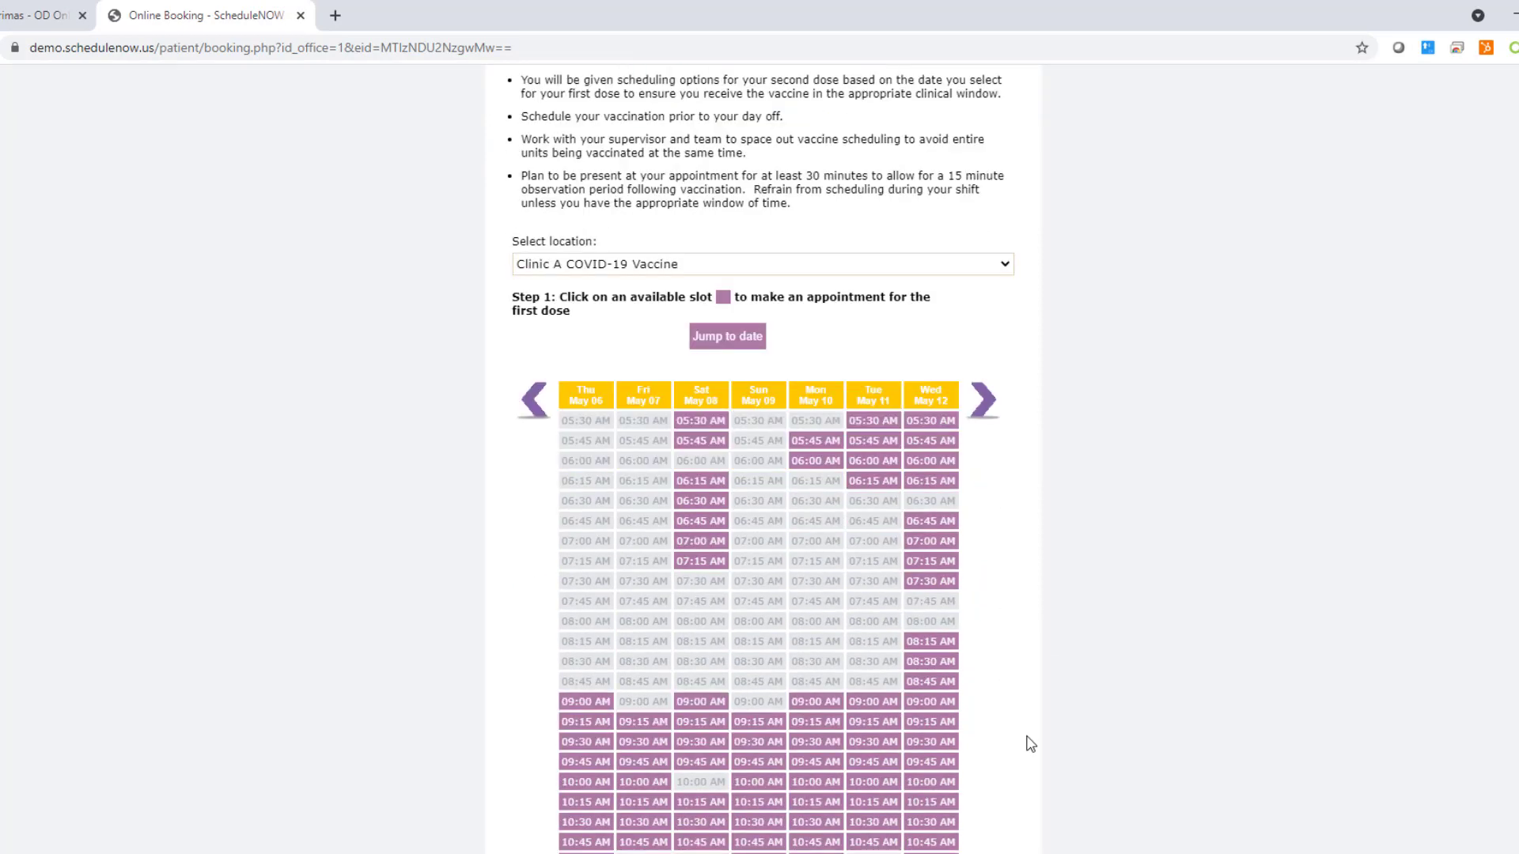
{"action": "scroll", "coordinate": [1030, 744], "scroll_direction": "down", "scroll_amount": 2}
{"action": "scroll", "coordinate": [1022, 716], "scroll_direction": "up", "scroll_amount": 5}
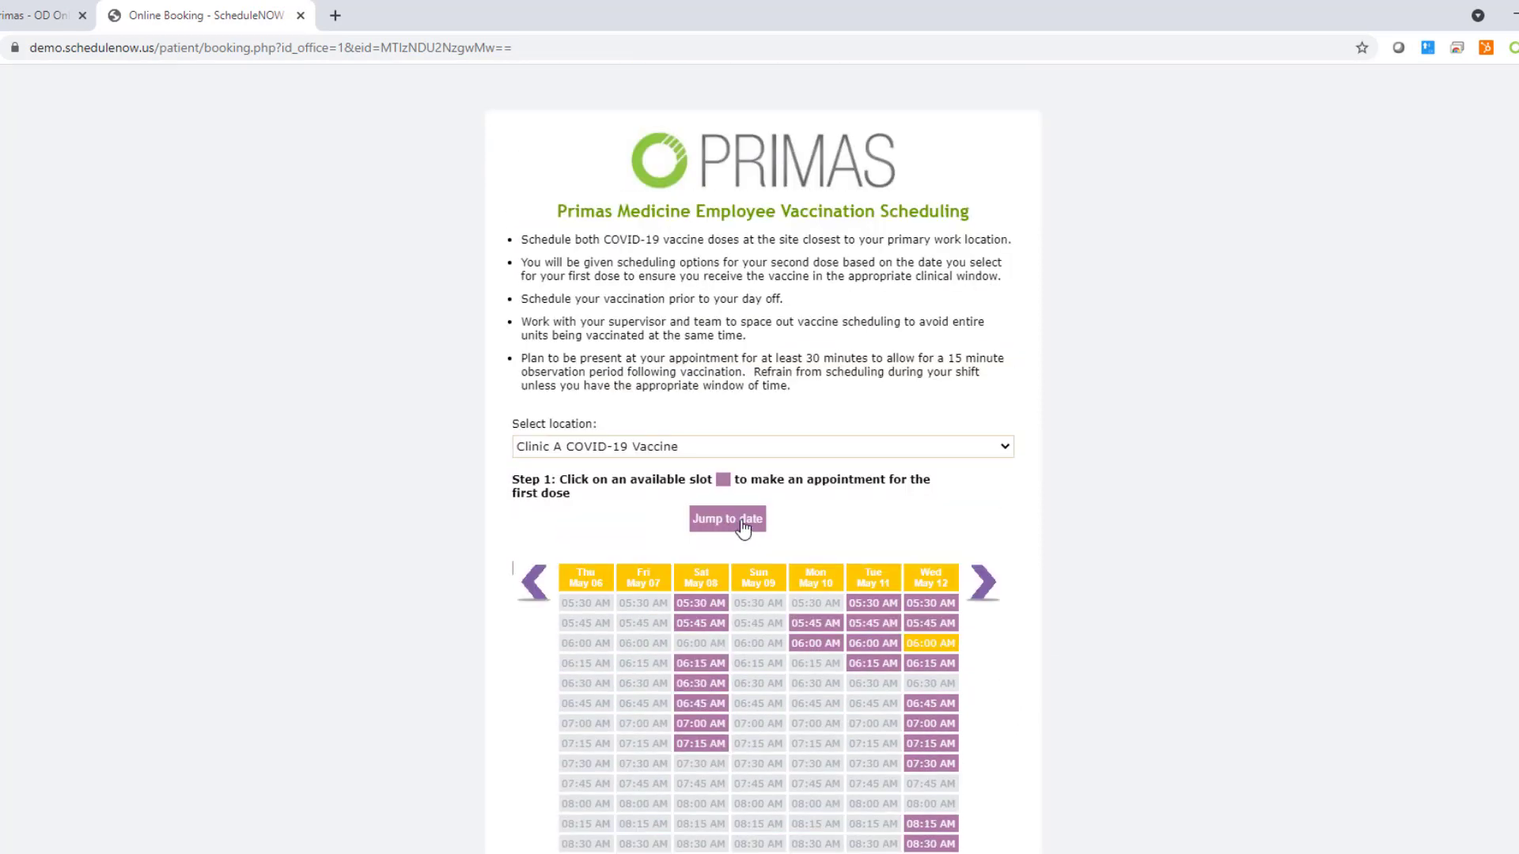
{"action": "left_click", "coordinate": [744, 522]}
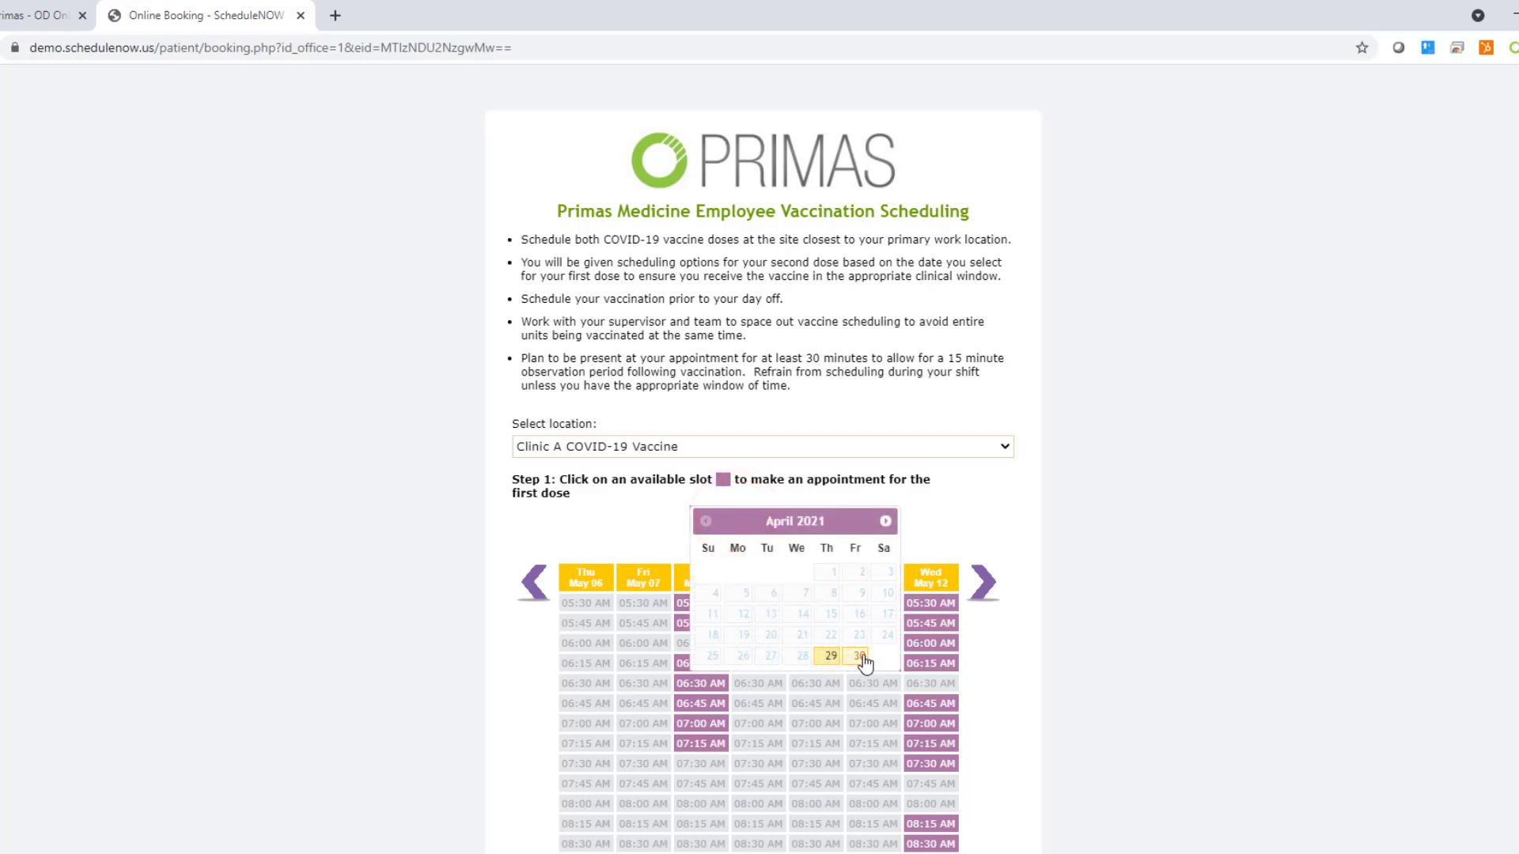
{"action": "left_click", "coordinate": [860, 656]}
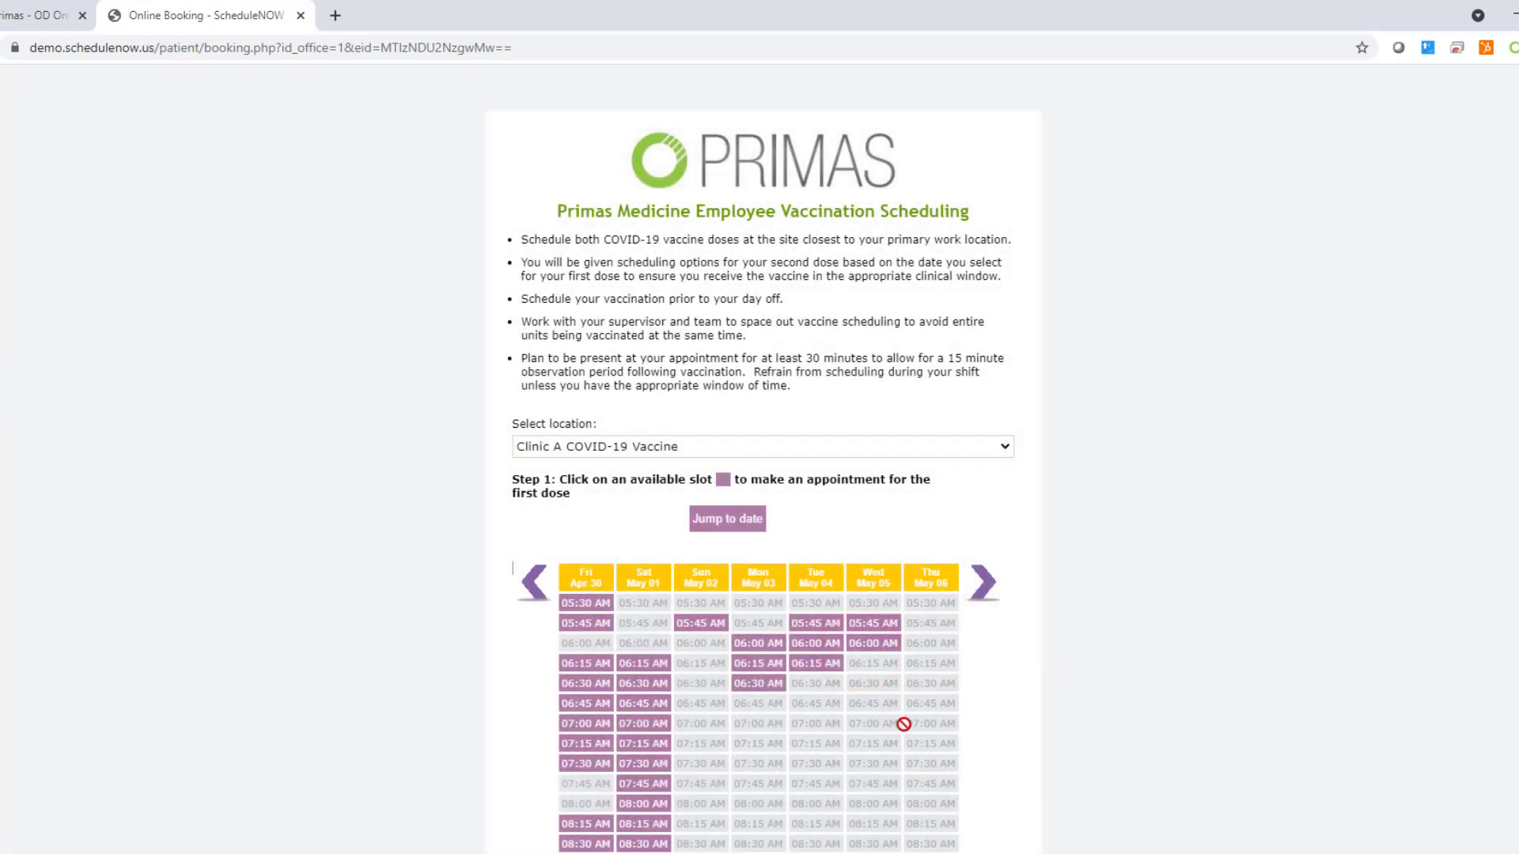
{"action": "left_click", "coordinate": [758, 684]}
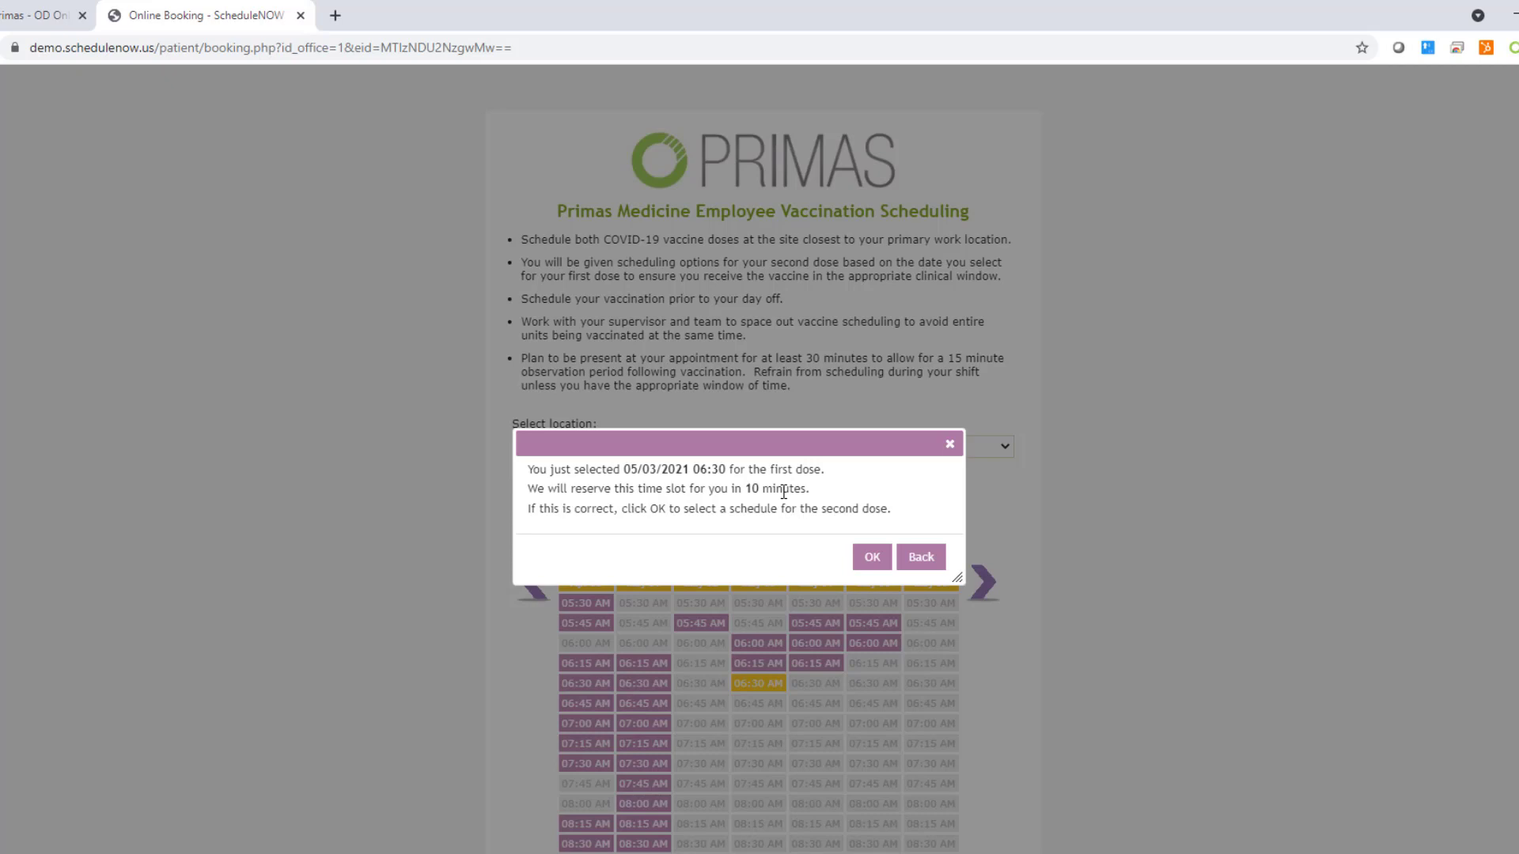
Step: Accept the first dose and choose Fri May 28 06:00 AM for the second dose
{"action": "left_click", "coordinate": [870, 561]}
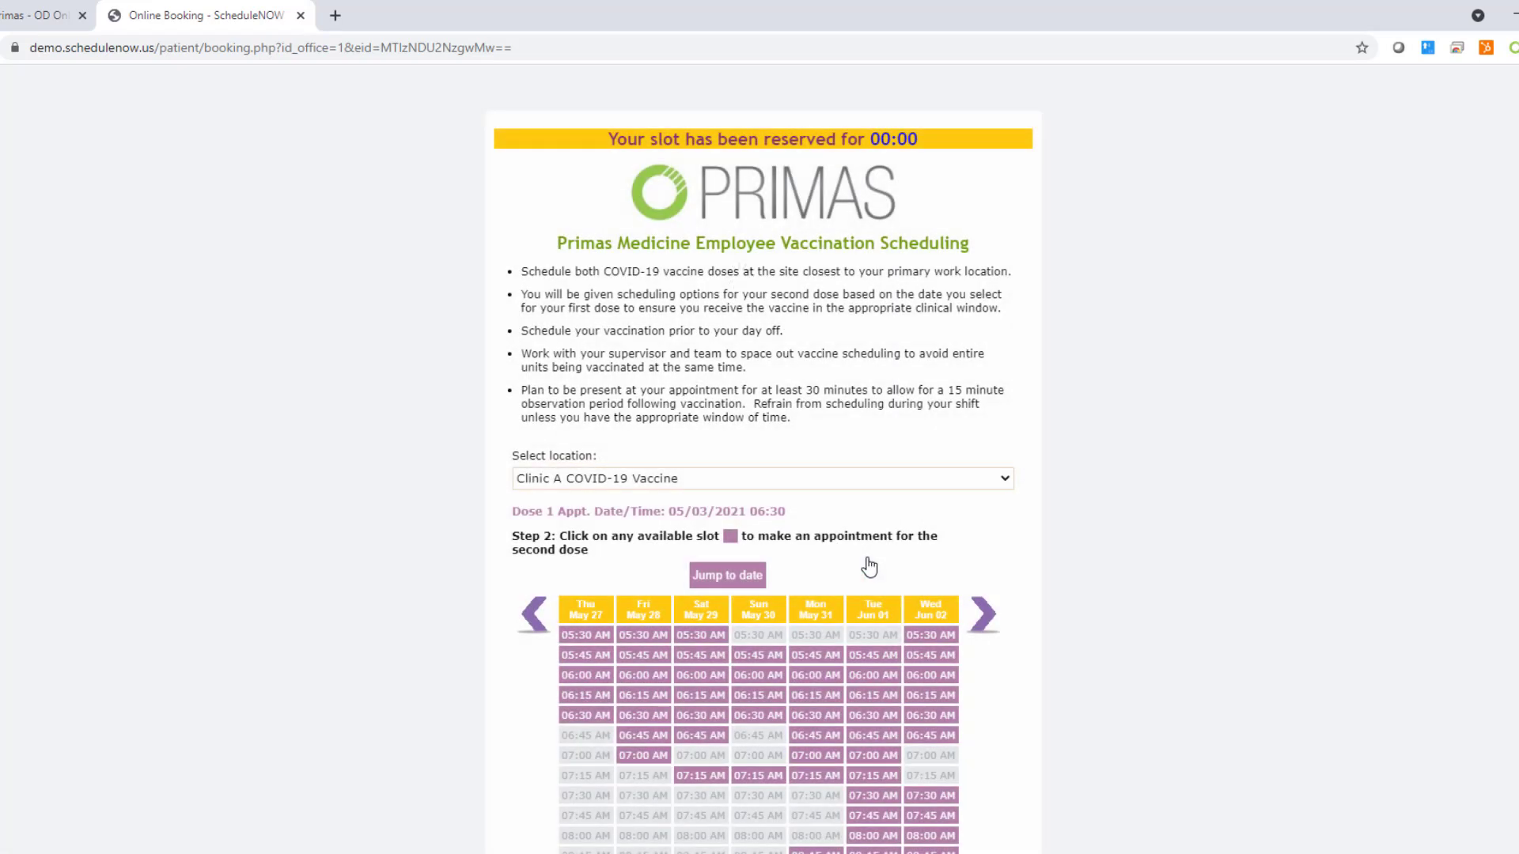
{"action": "scroll", "coordinate": [1063, 592], "scroll_direction": "down", "scroll_amount": 1}
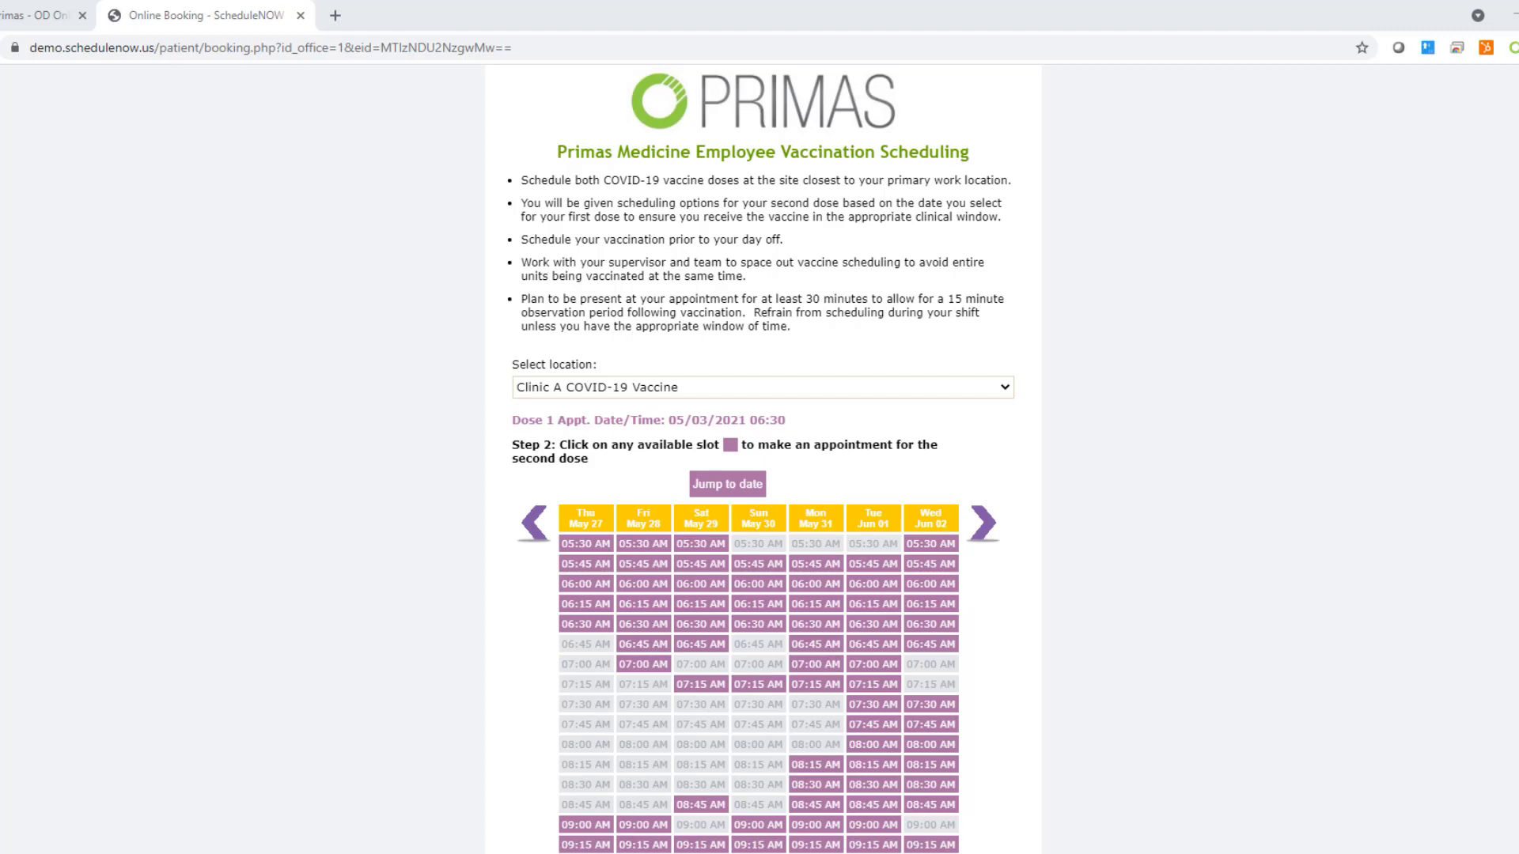
{"action": "left_click", "coordinate": [989, 522]}
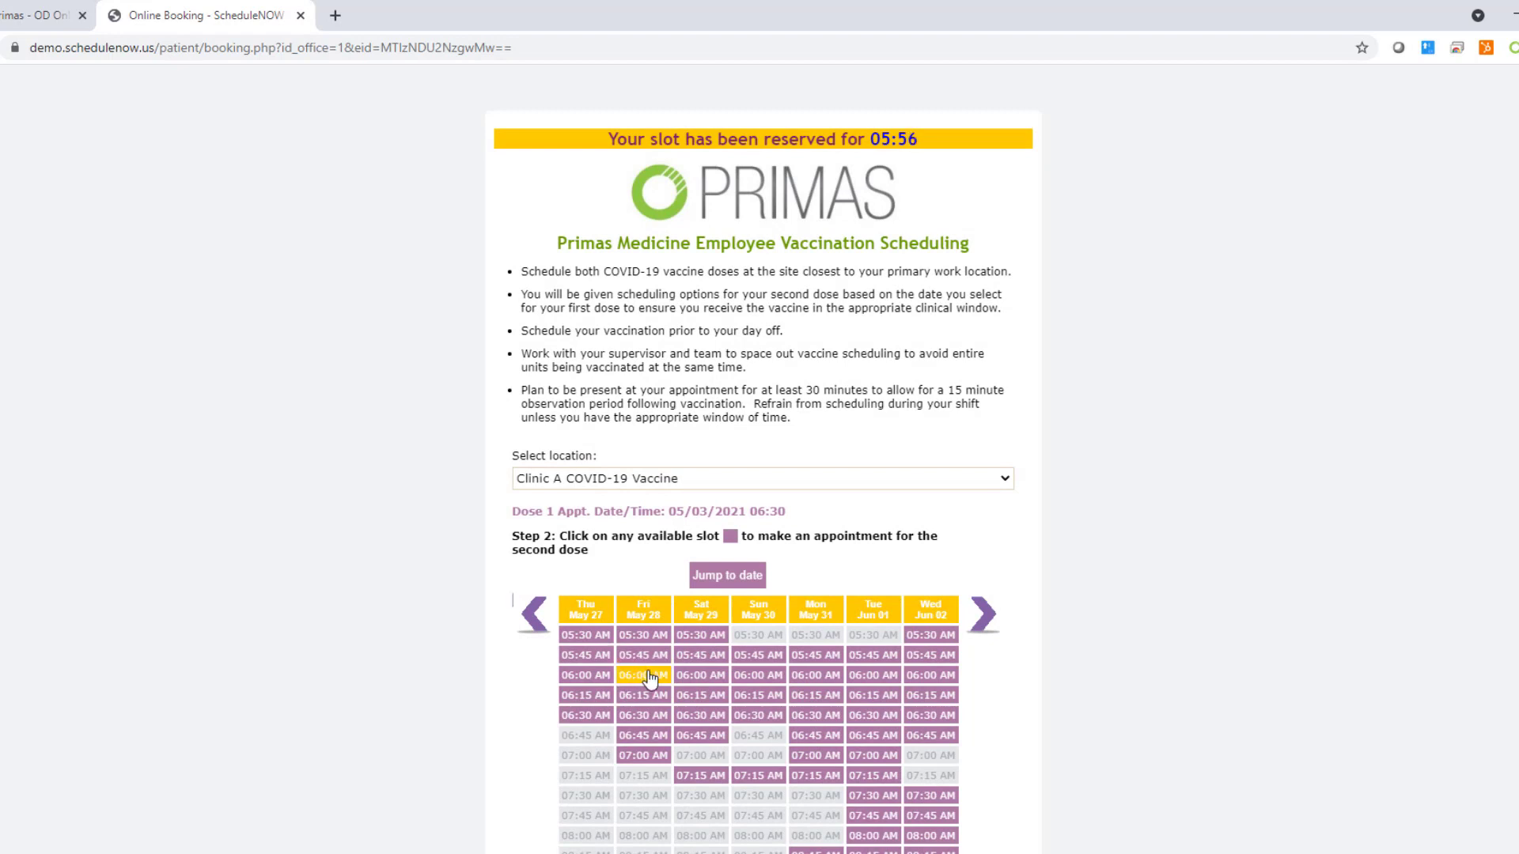
{"action": "left_click", "coordinate": [657, 678]}
{"action": "left_click", "coordinate": [657, 677]}
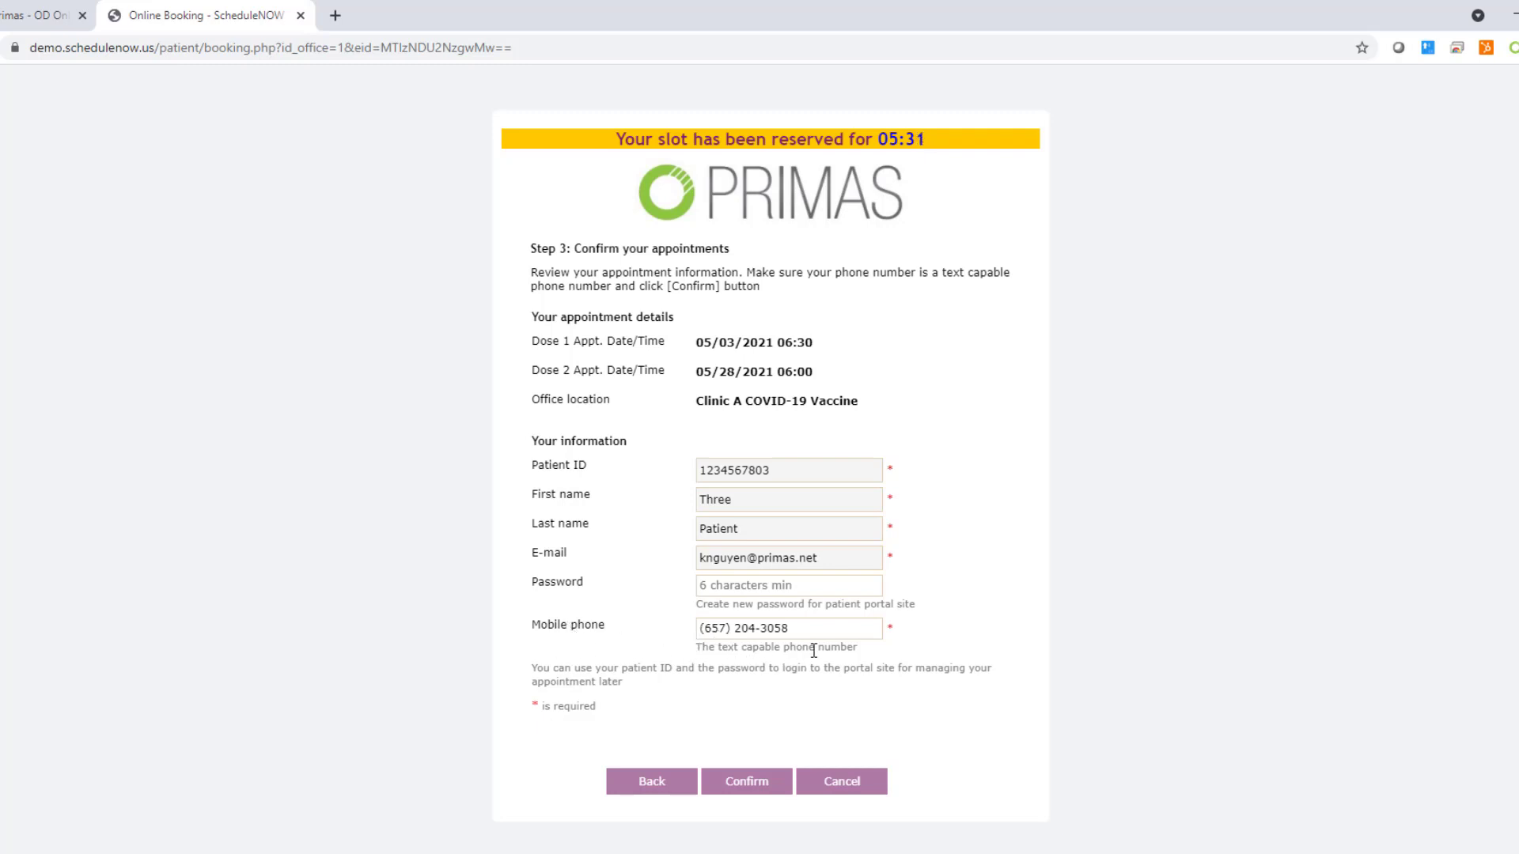
Step: Check the mobile number, leave the portal password blank, and confirm the booking
{"action": "triple_click", "coordinate": [804, 630]}
{"action": "left_click", "coordinate": [1027, 629]}
{"action": "left_click", "coordinate": [816, 585]}
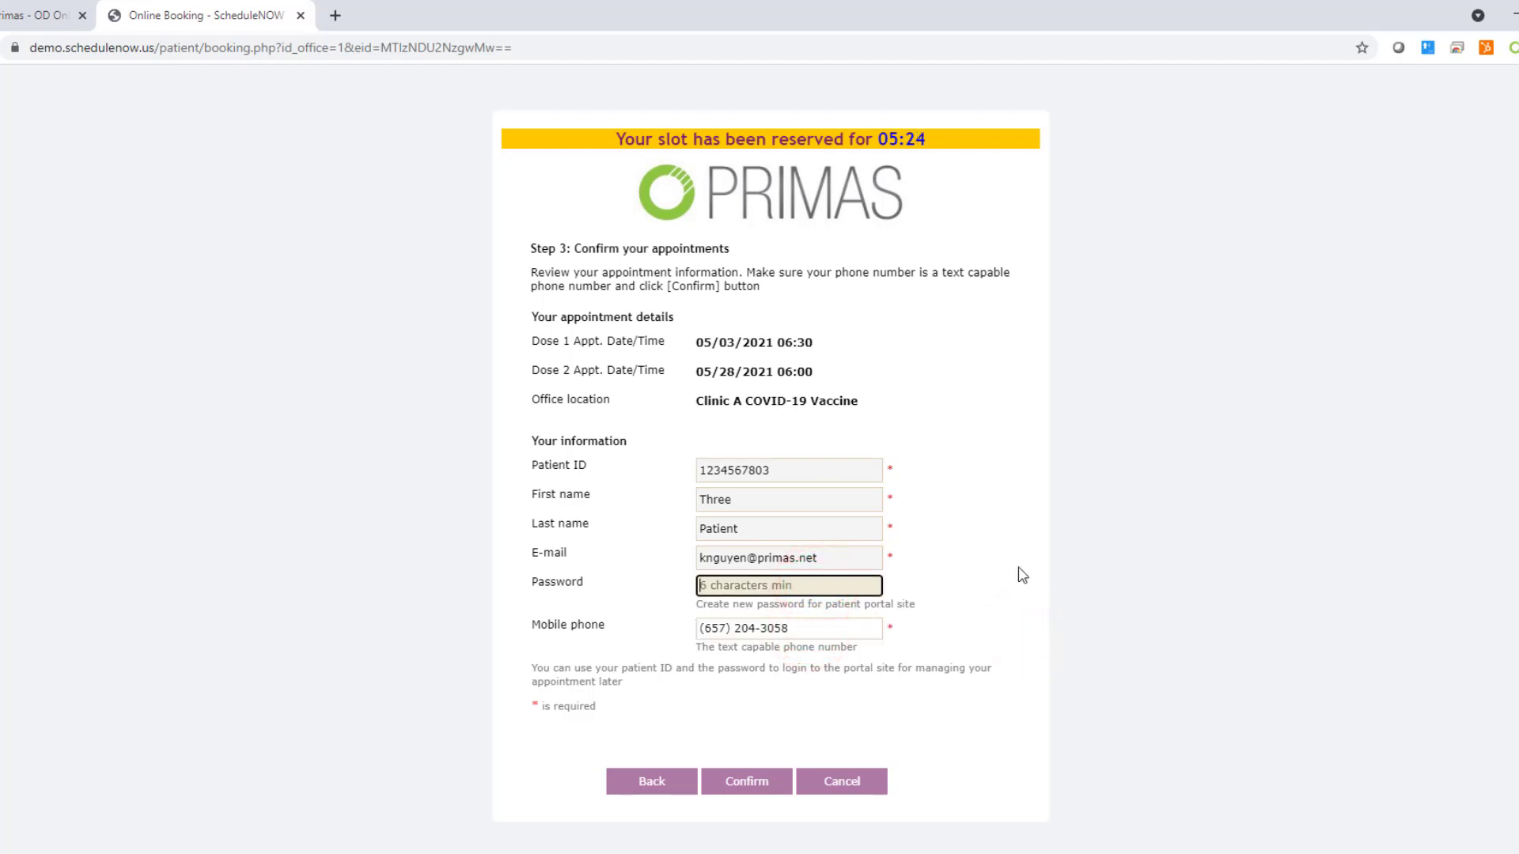
{"action": "left_click", "coordinate": [777, 722]}
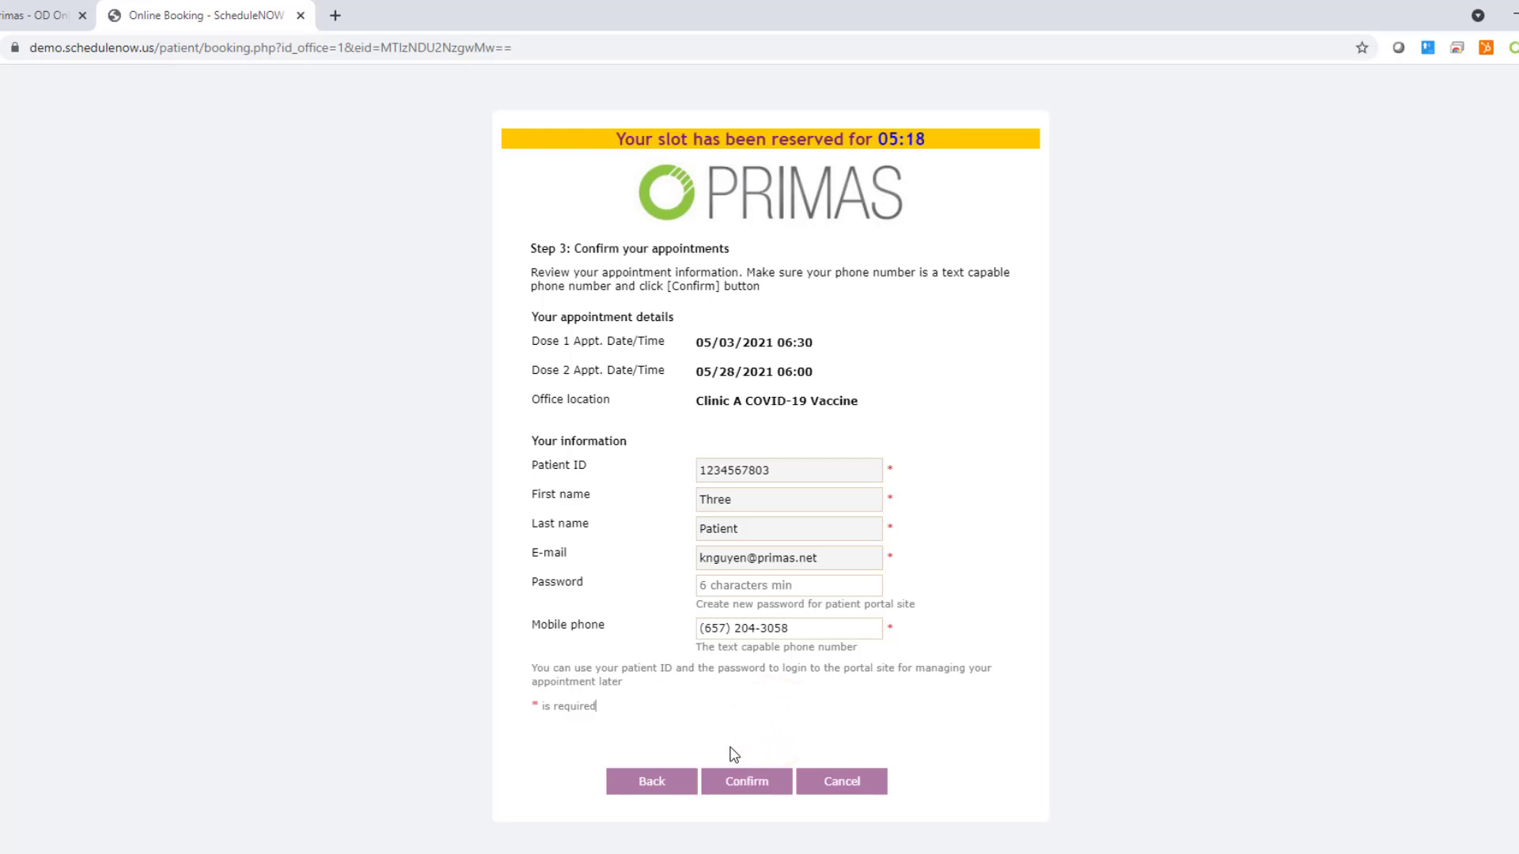
{"action": "left_click", "coordinate": [747, 781]}
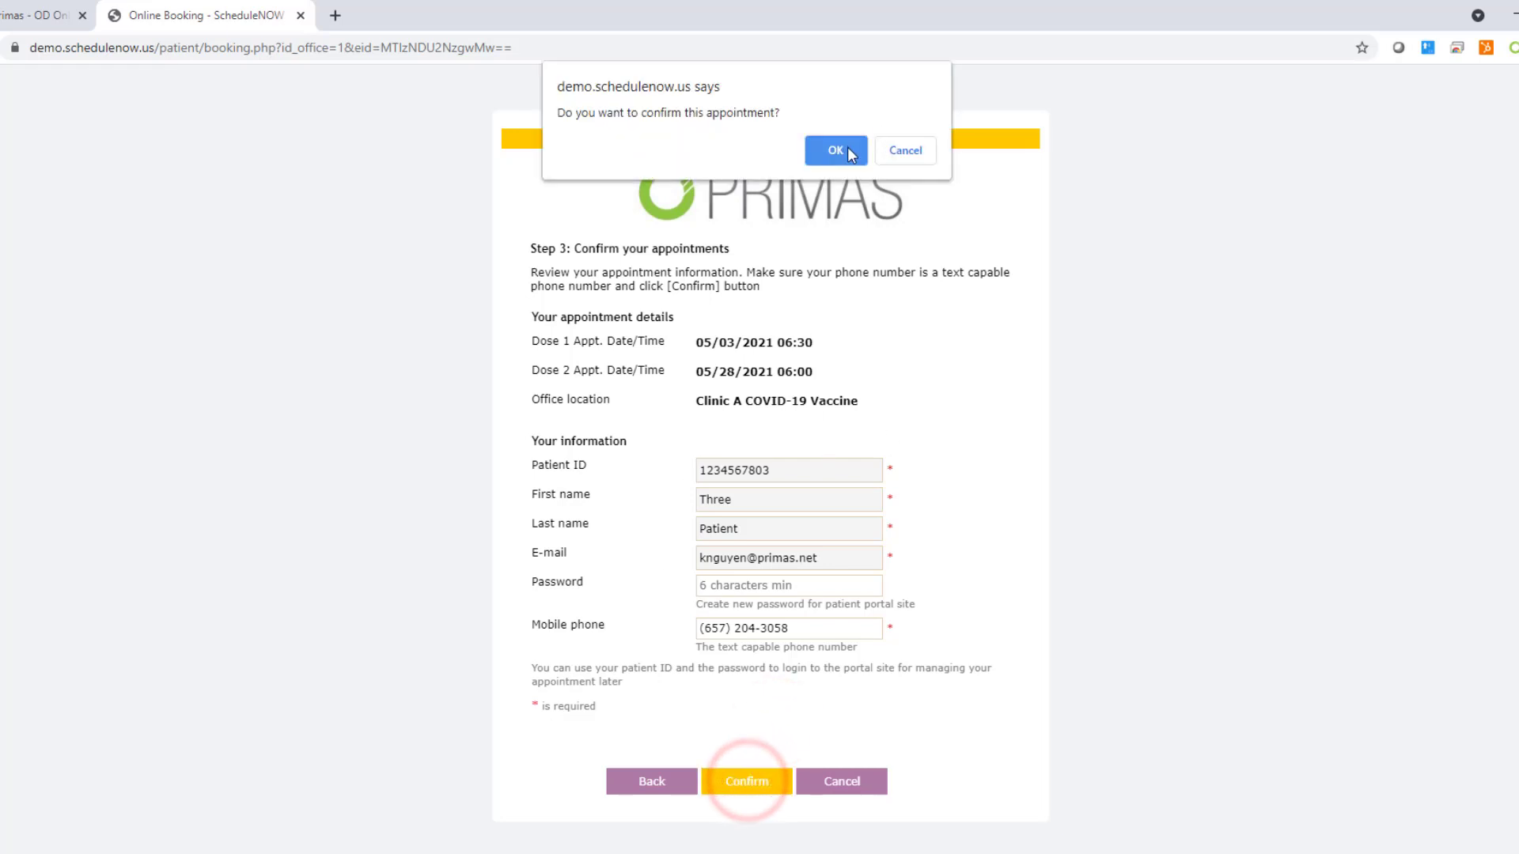
{"action": "left_click", "coordinate": [847, 146]}
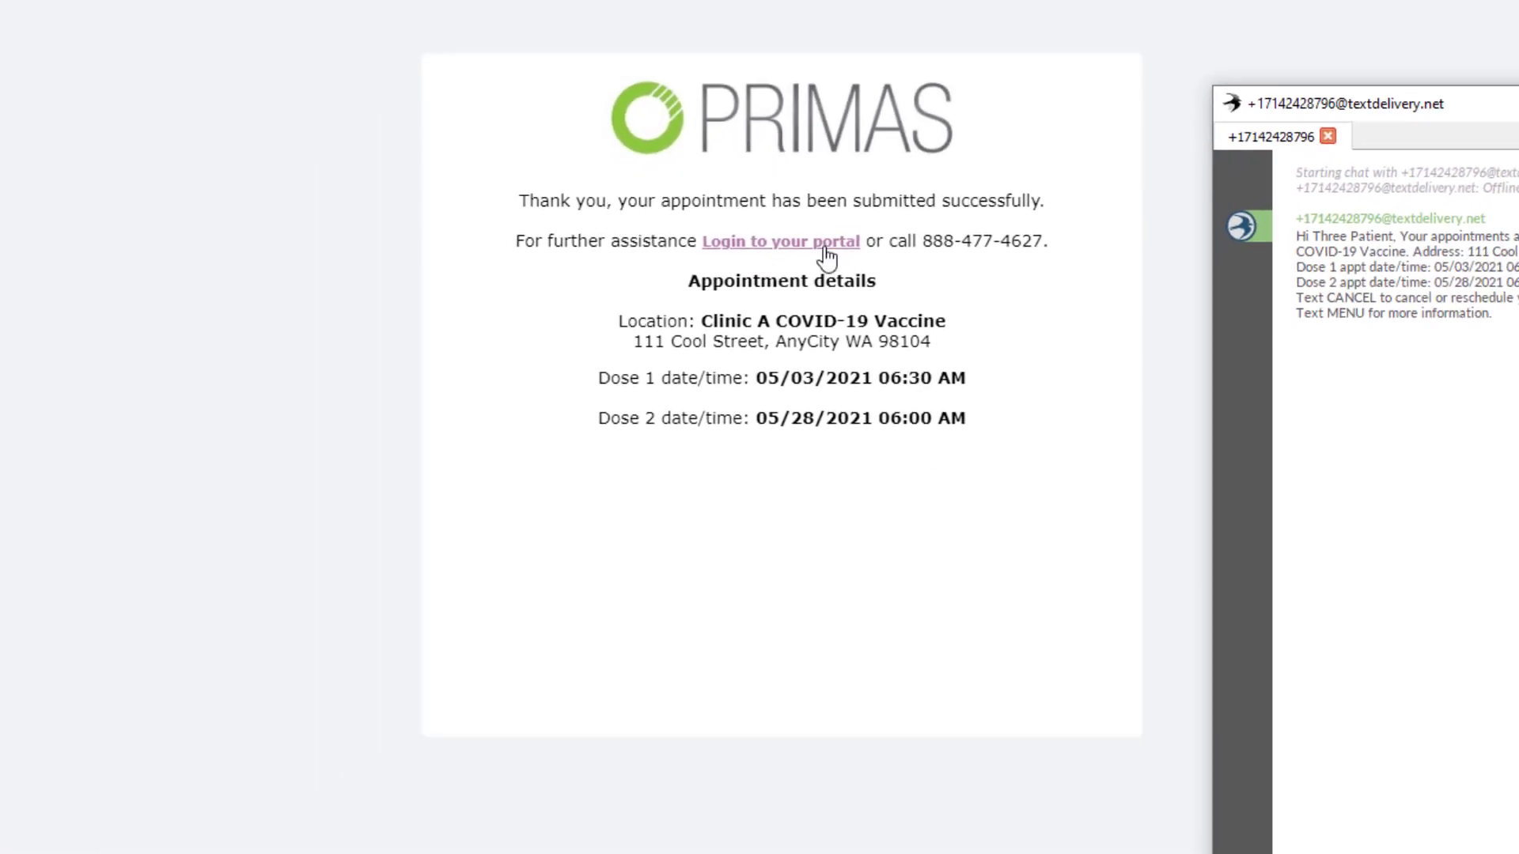
Step: Log in to the patient portal with the patient ID and password, then view Personal information
{"action": "left_click", "coordinate": [823, 247]}
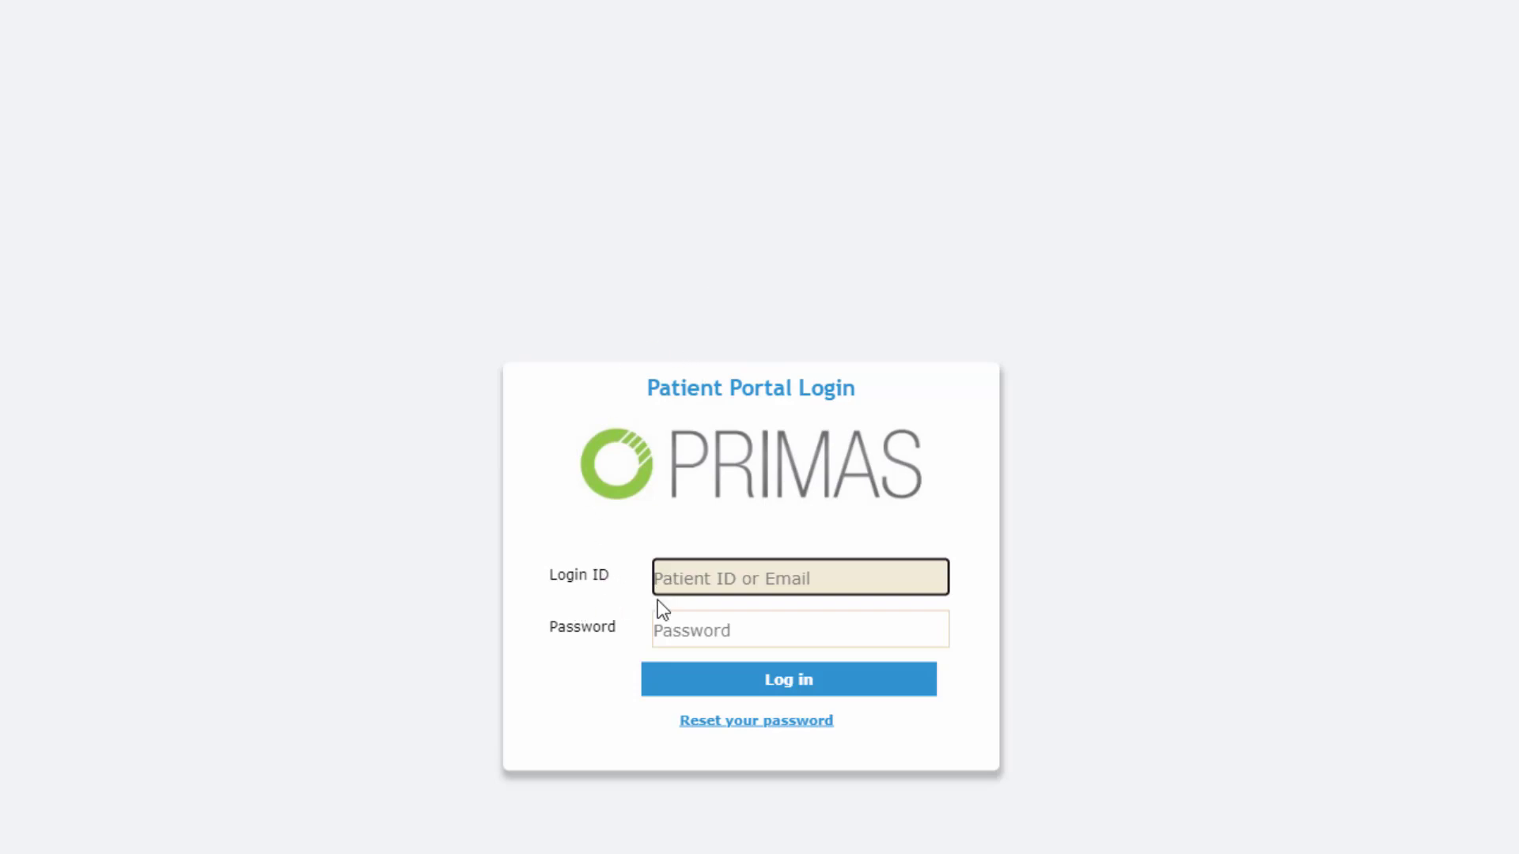
{"action": "left_click", "coordinate": [699, 582]}
{"action": "type", "text": "1"}
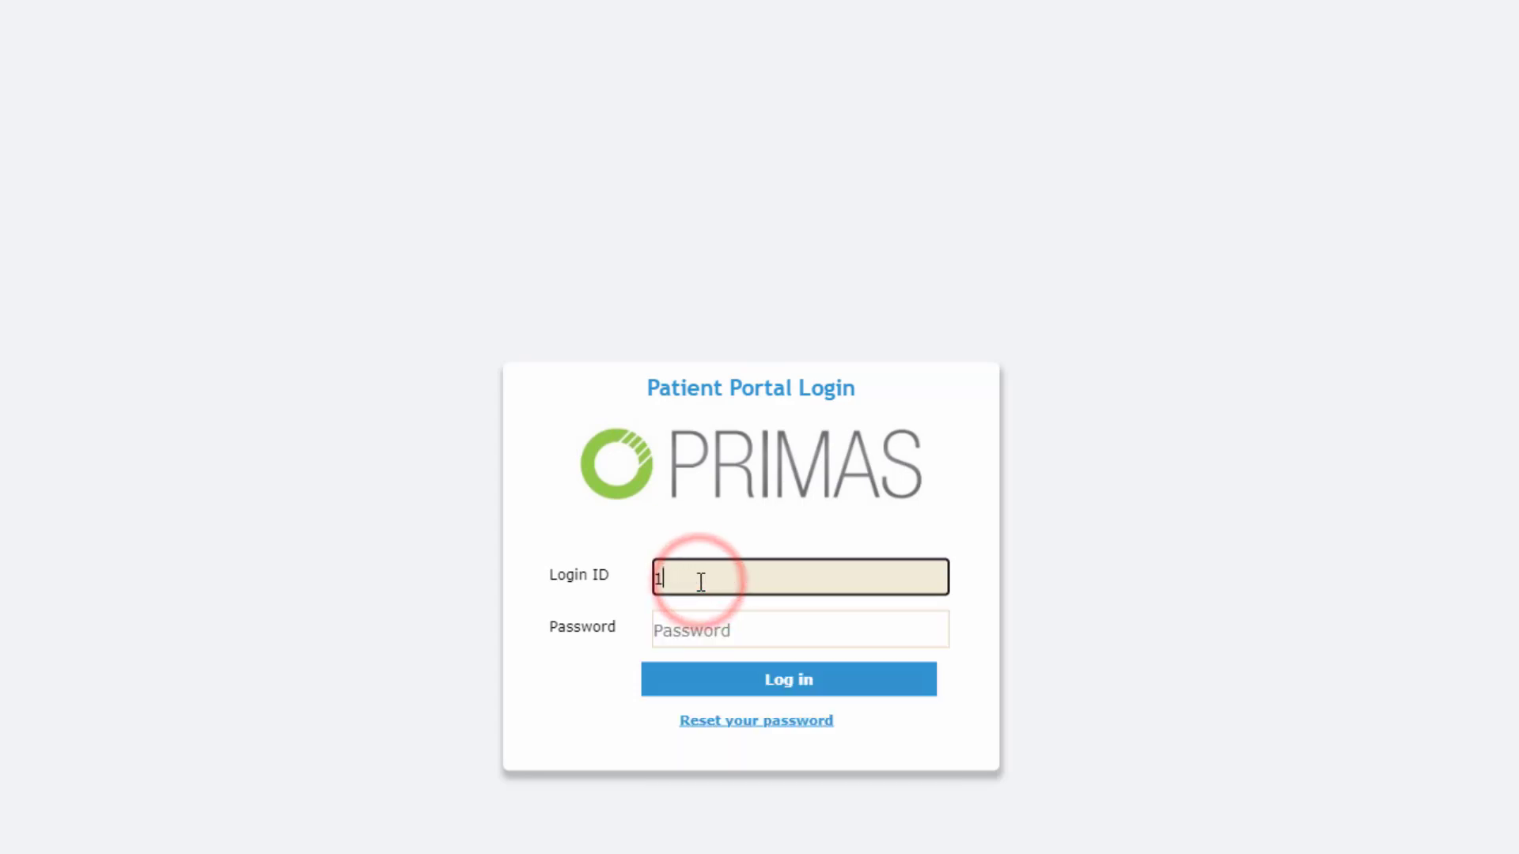
{"action": "type", "text": "234567803"}
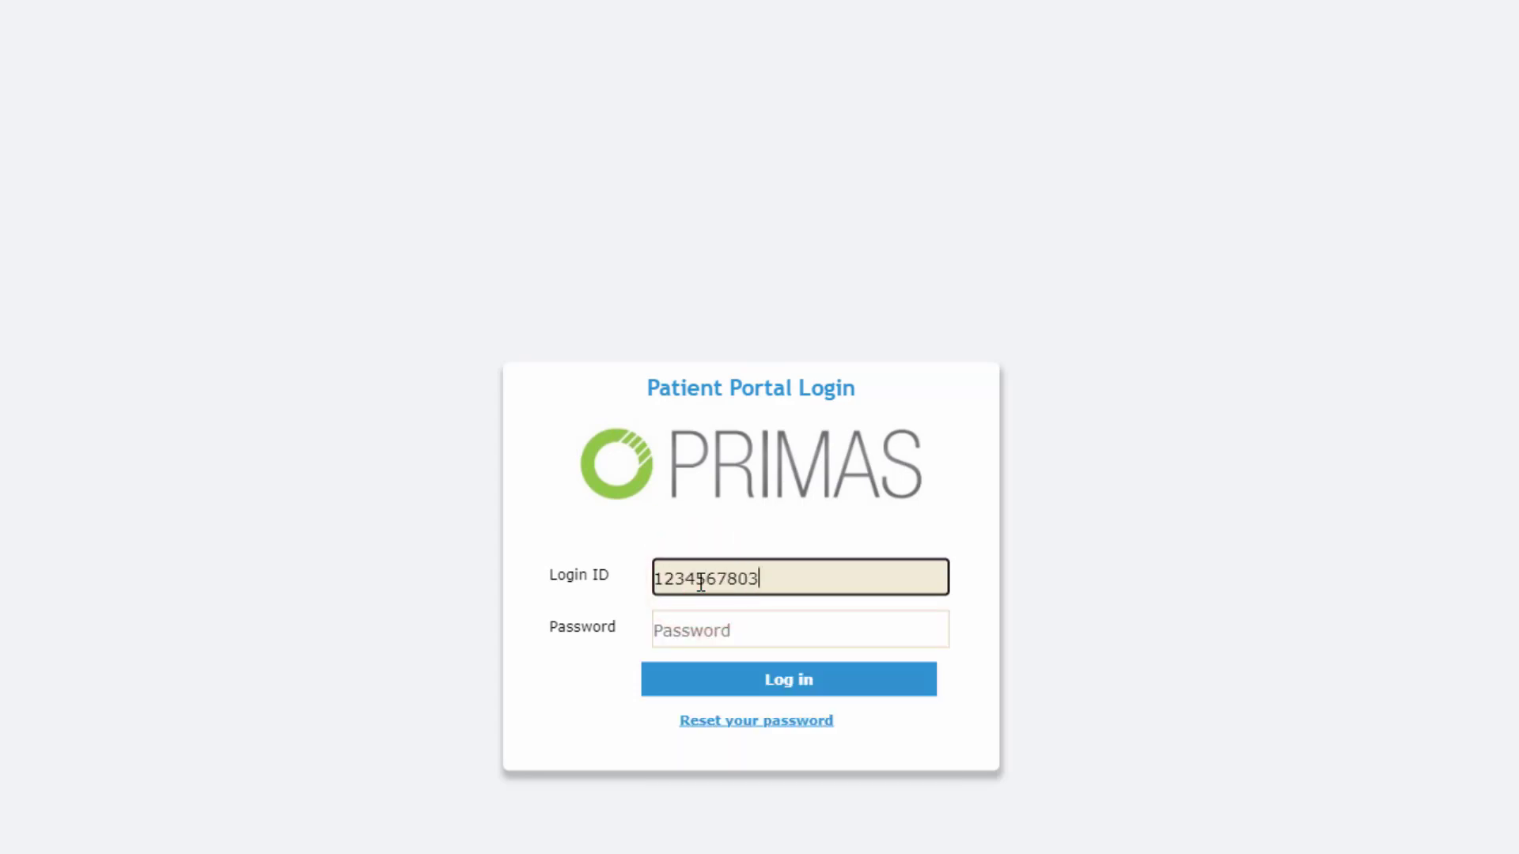
{"action": "left_click", "coordinate": [681, 633]}
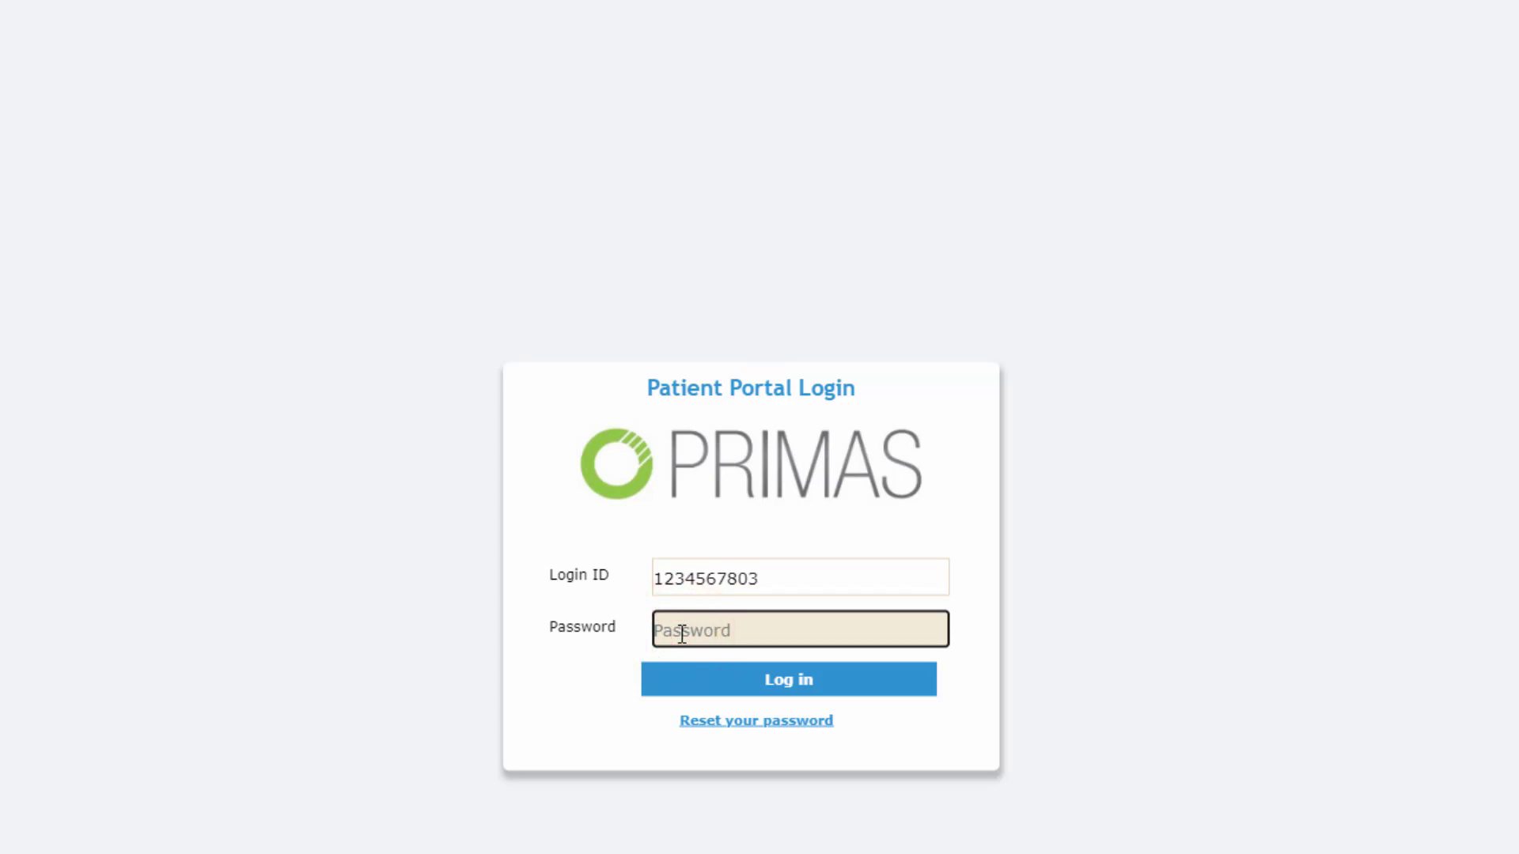
{"action": "type", "text": "password1"}
{"action": "key", "text": "Return"}
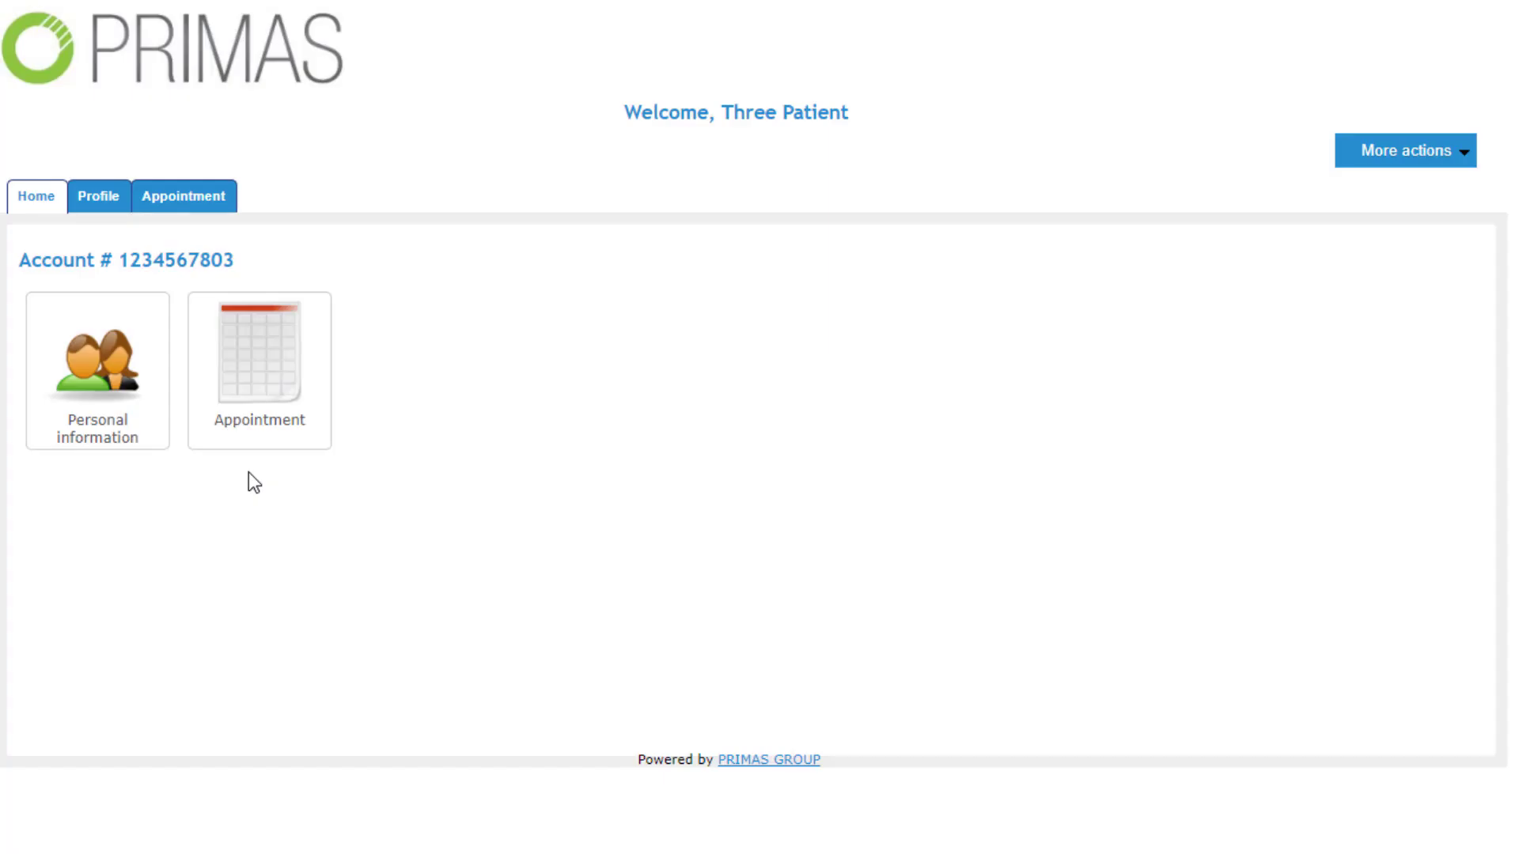
{"action": "left_click", "coordinate": [113, 373]}
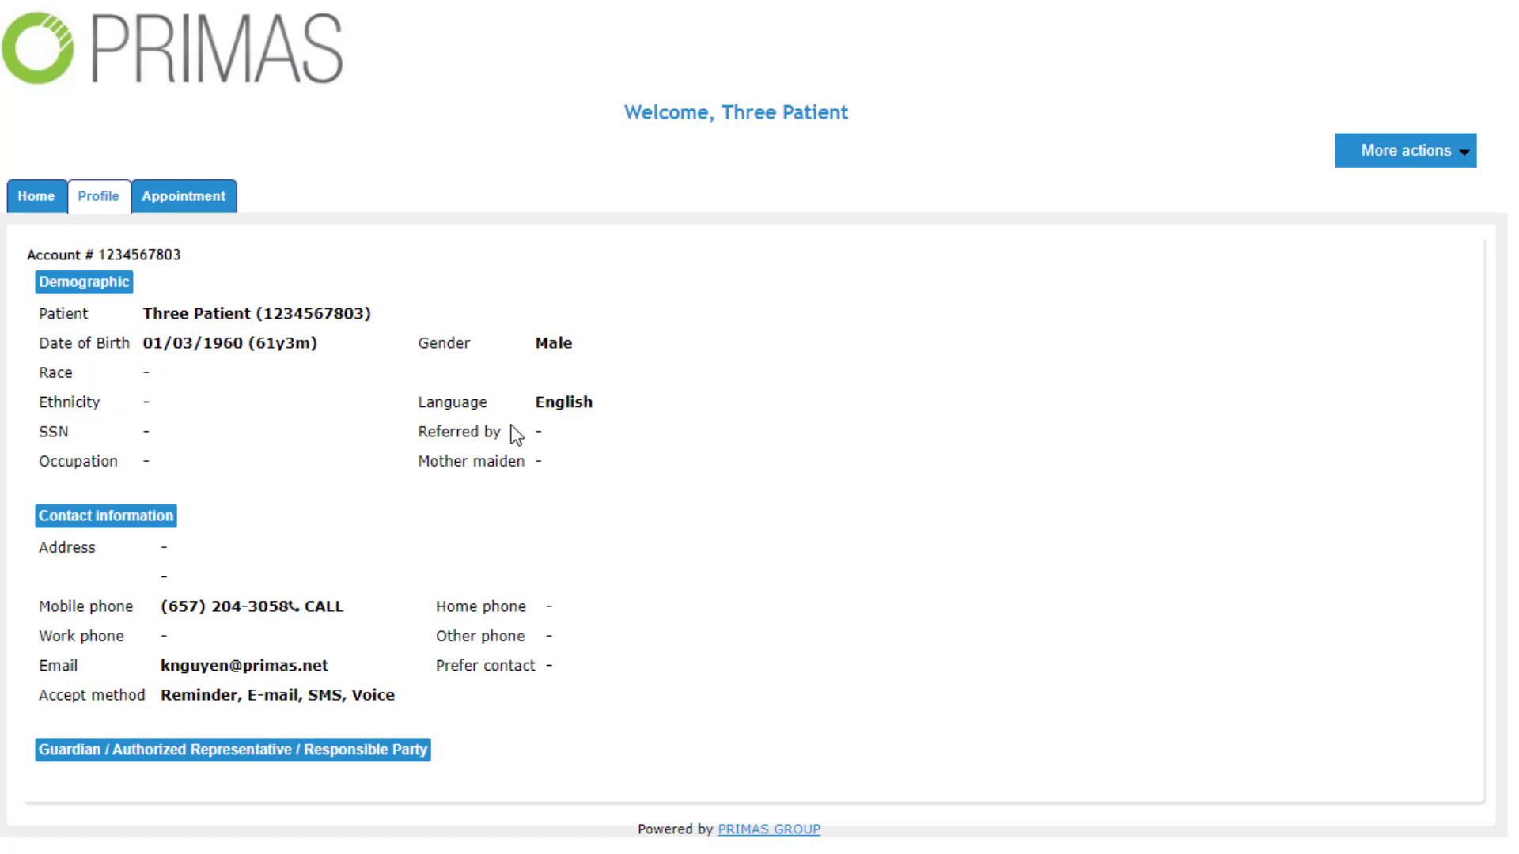
Step: List the patient's appointments: 05/03/2021 06:30 and 05/28/2021 06:00, both not confirmed
{"action": "left_click", "coordinate": [181, 198]}
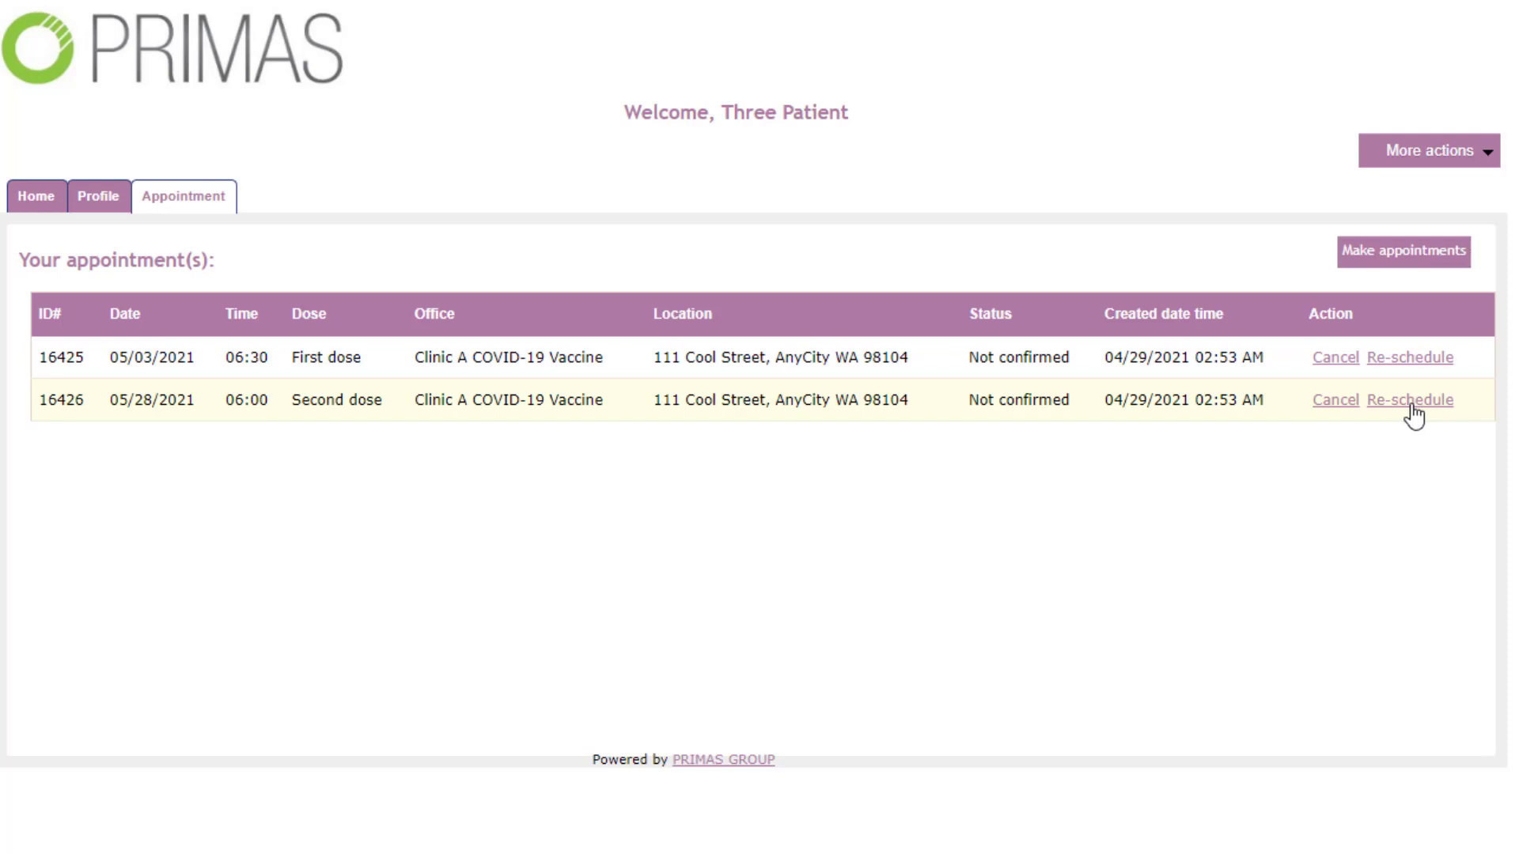
Step: Start rescheduling and move the first dose to 05/03/2021 09:45
{"action": "left_click", "coordinate": [1434, 363]}
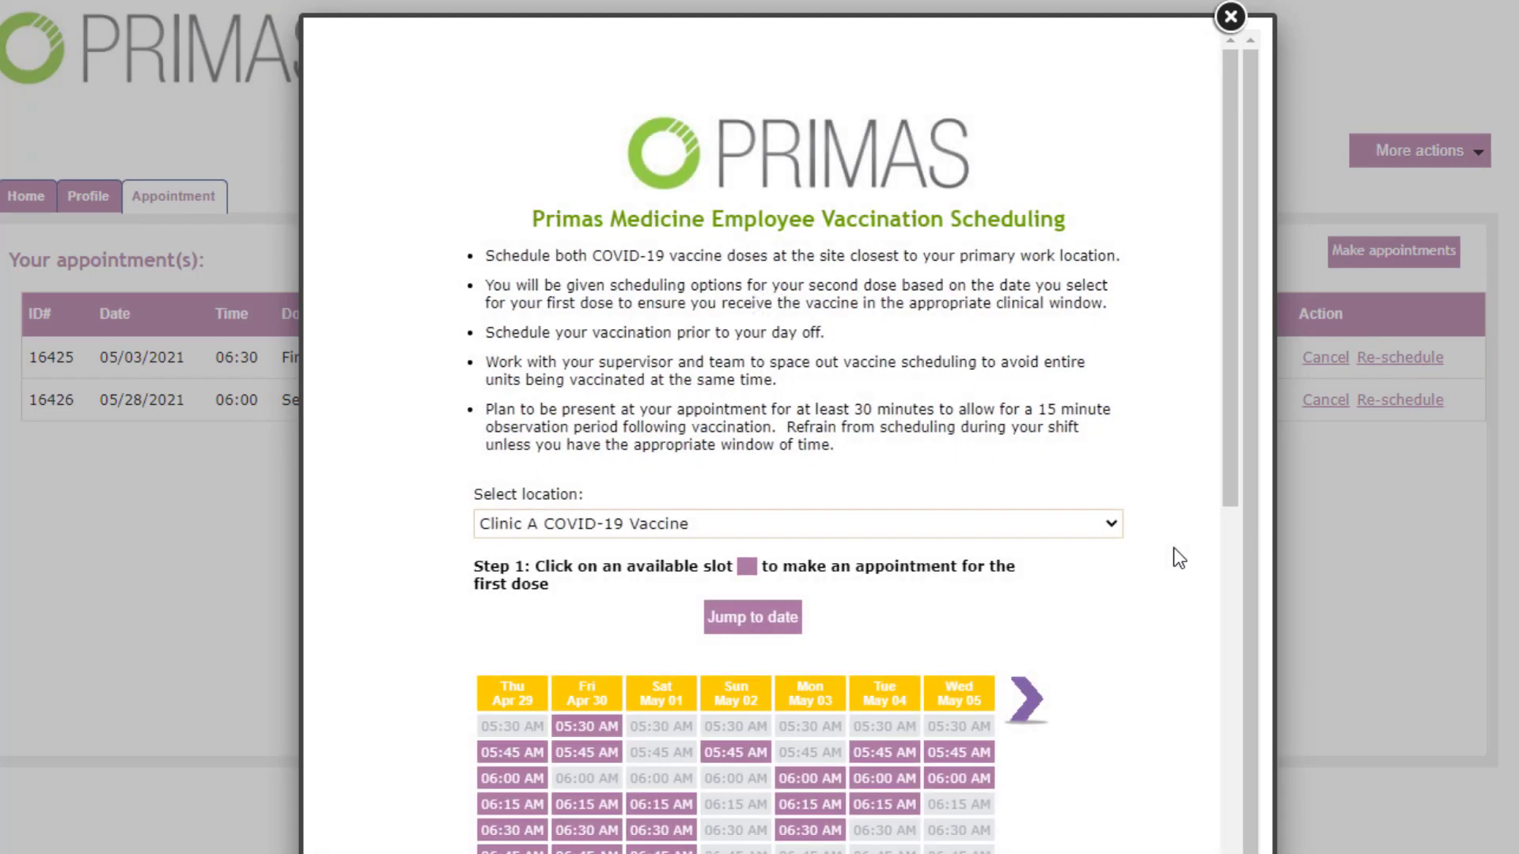
{"action": "scroll", "coordinate": [1180, 559], "scroll_direction": "down", "scroll_amount": 3}
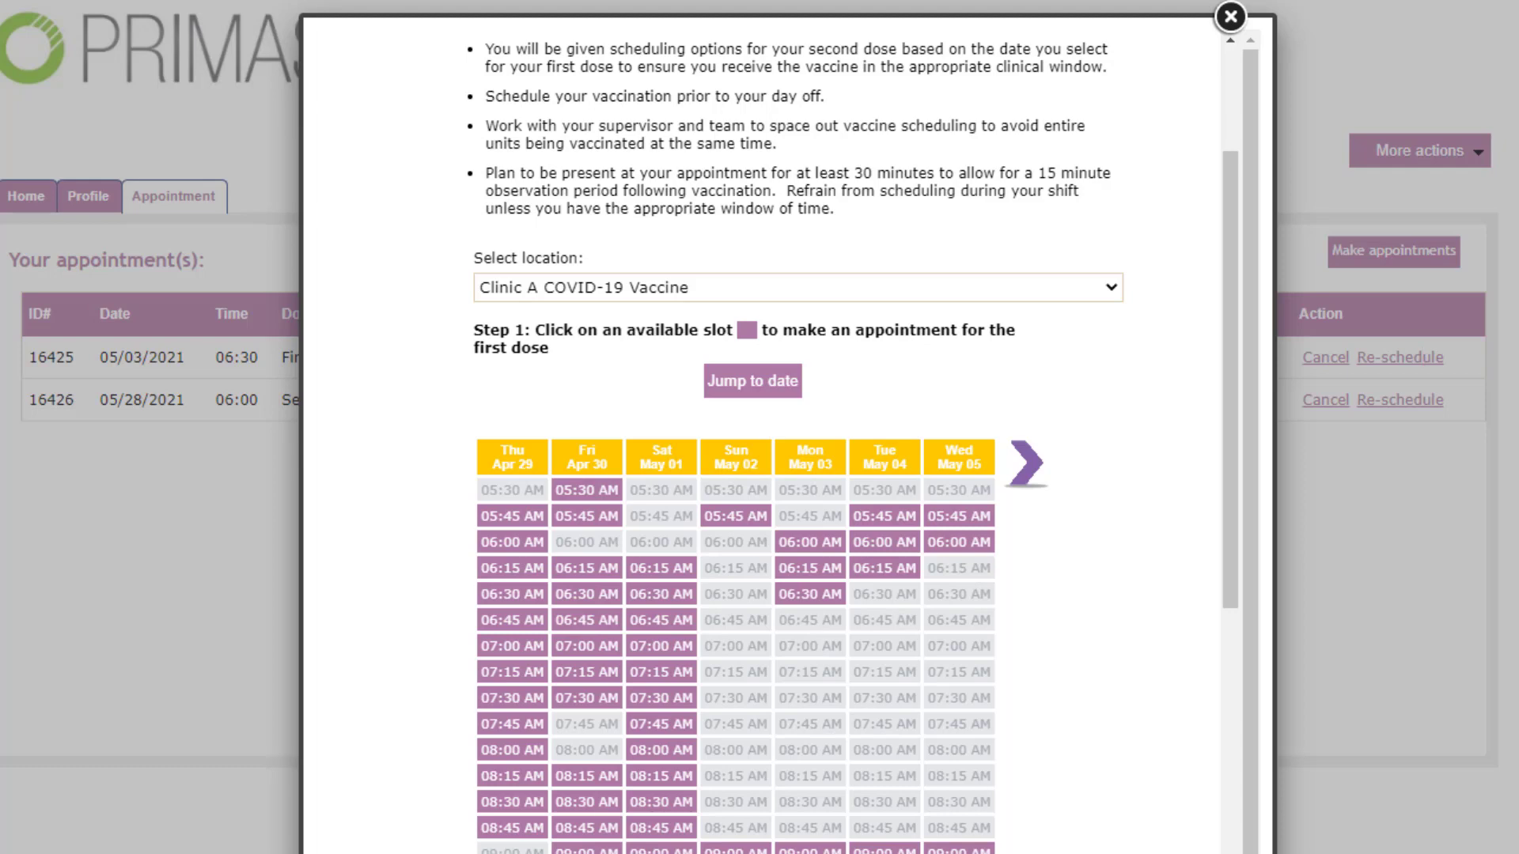
{"action": "left_click", "coordinate": [810, 853]}
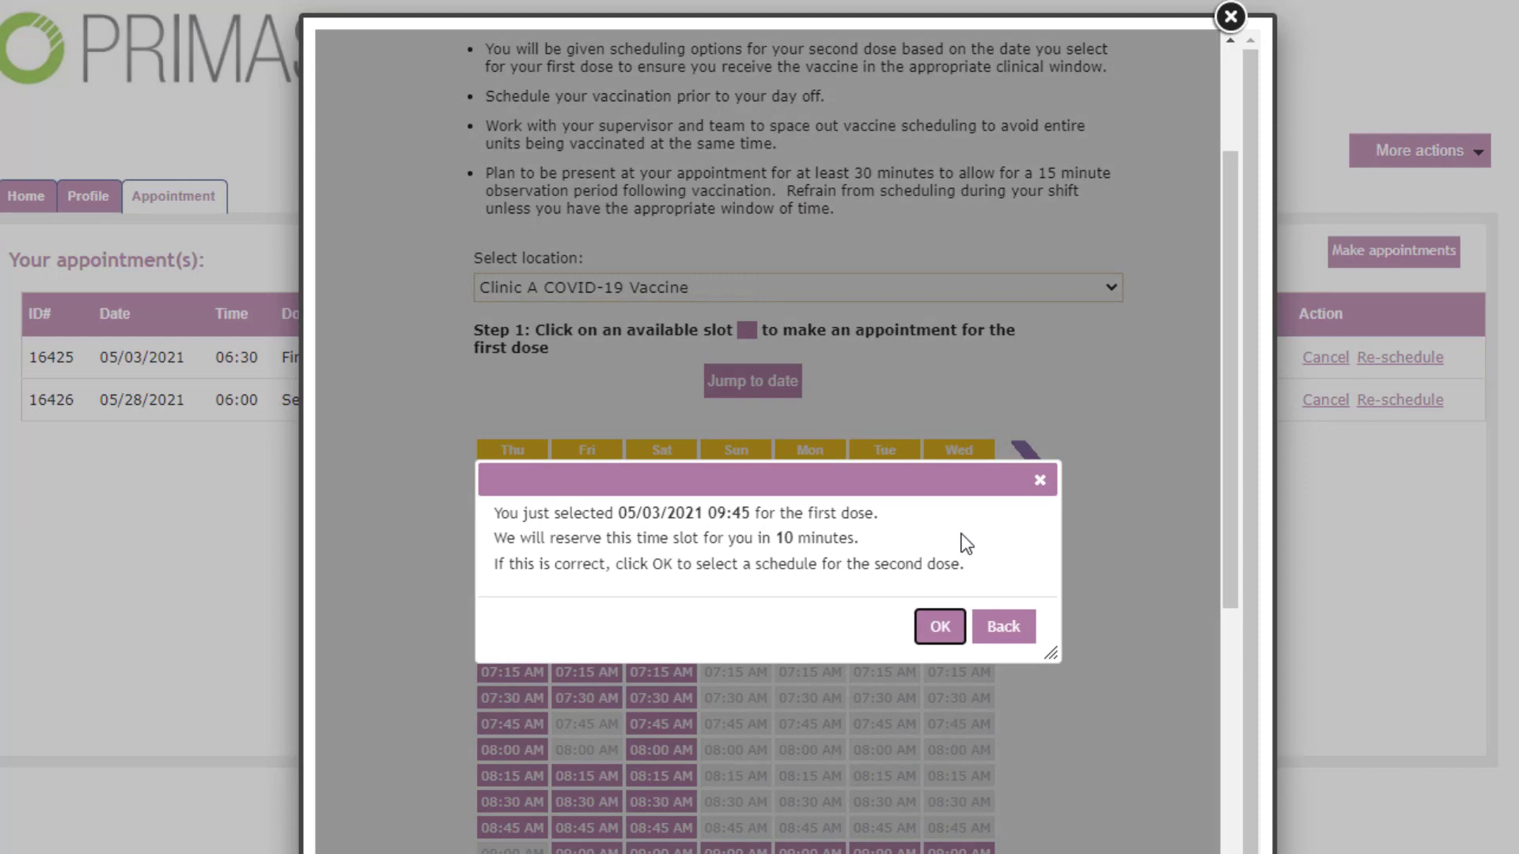
{"action": "left_click", "coordinate": [940, 625]}
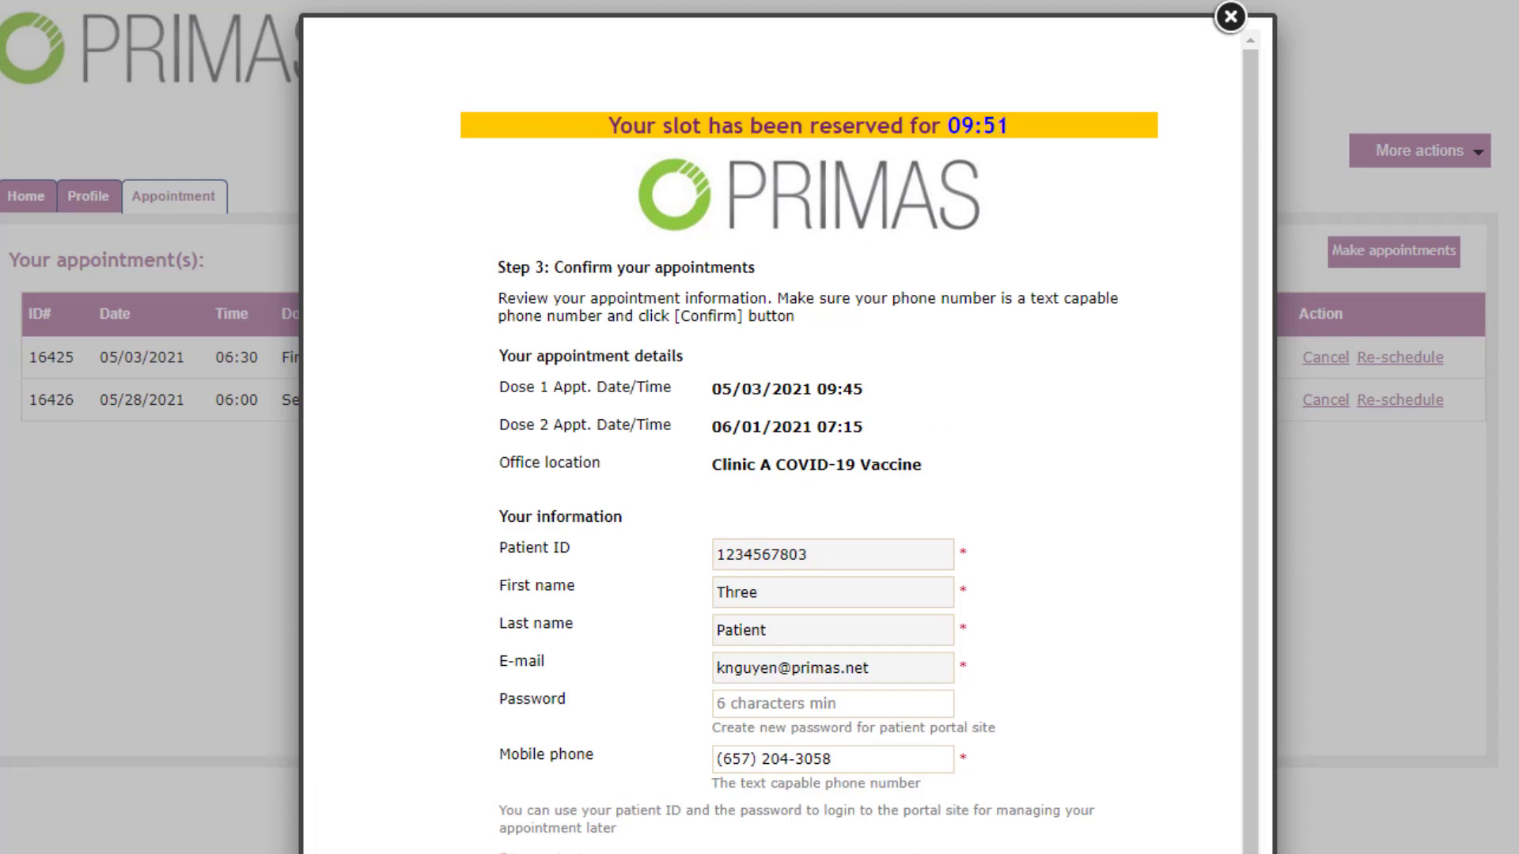
Step: Submit the reschedule with second dose 06/01/2021 07:15 and return to the back-office calendar
{"action": "left_click", "coordinate": [873, 125]}
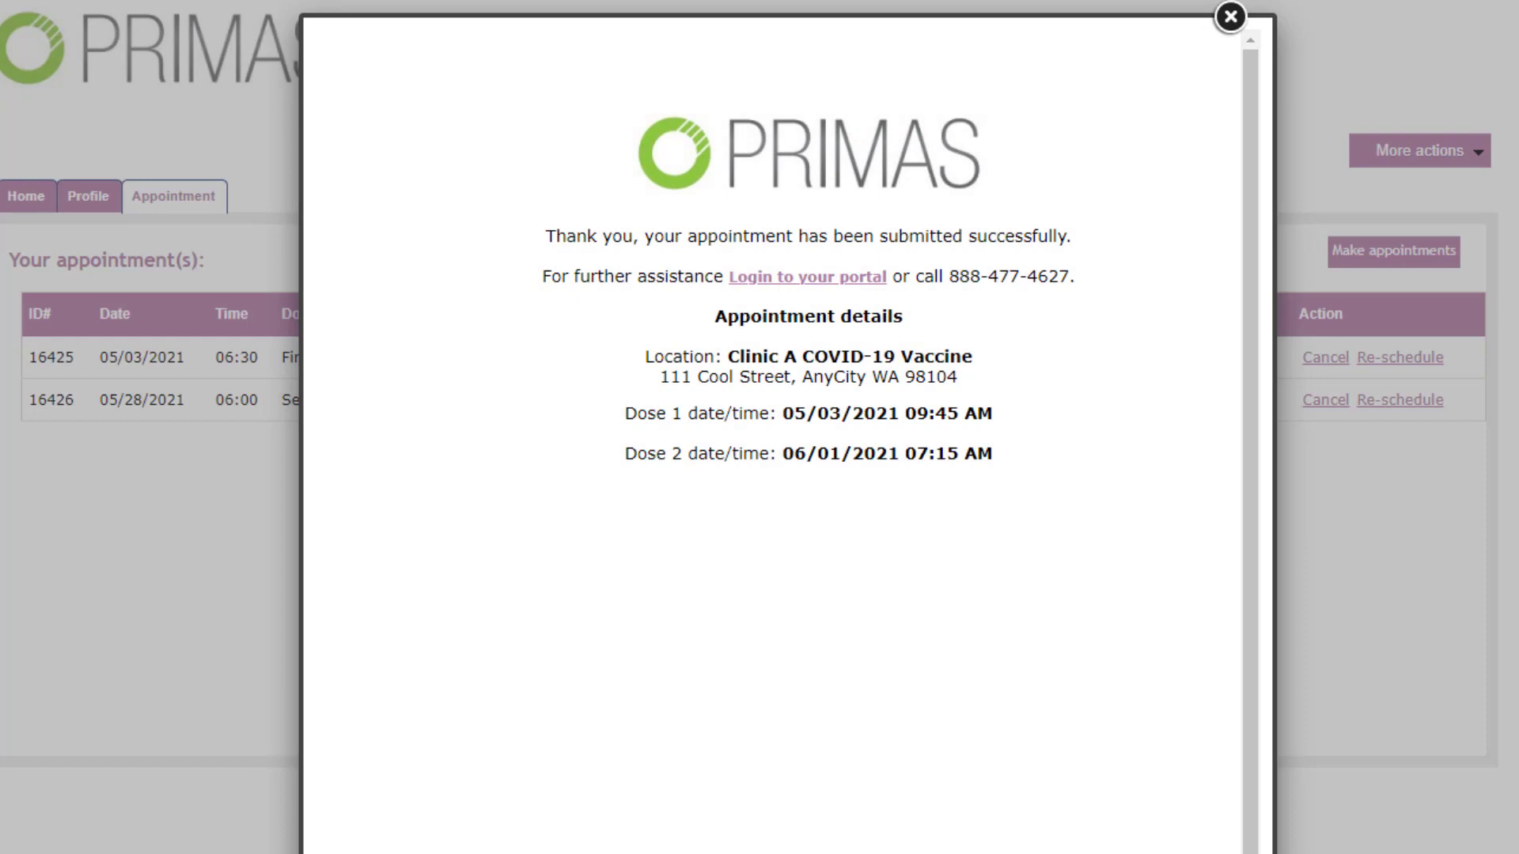
{"action": "left_click", "coordinate": [1230, 17]}
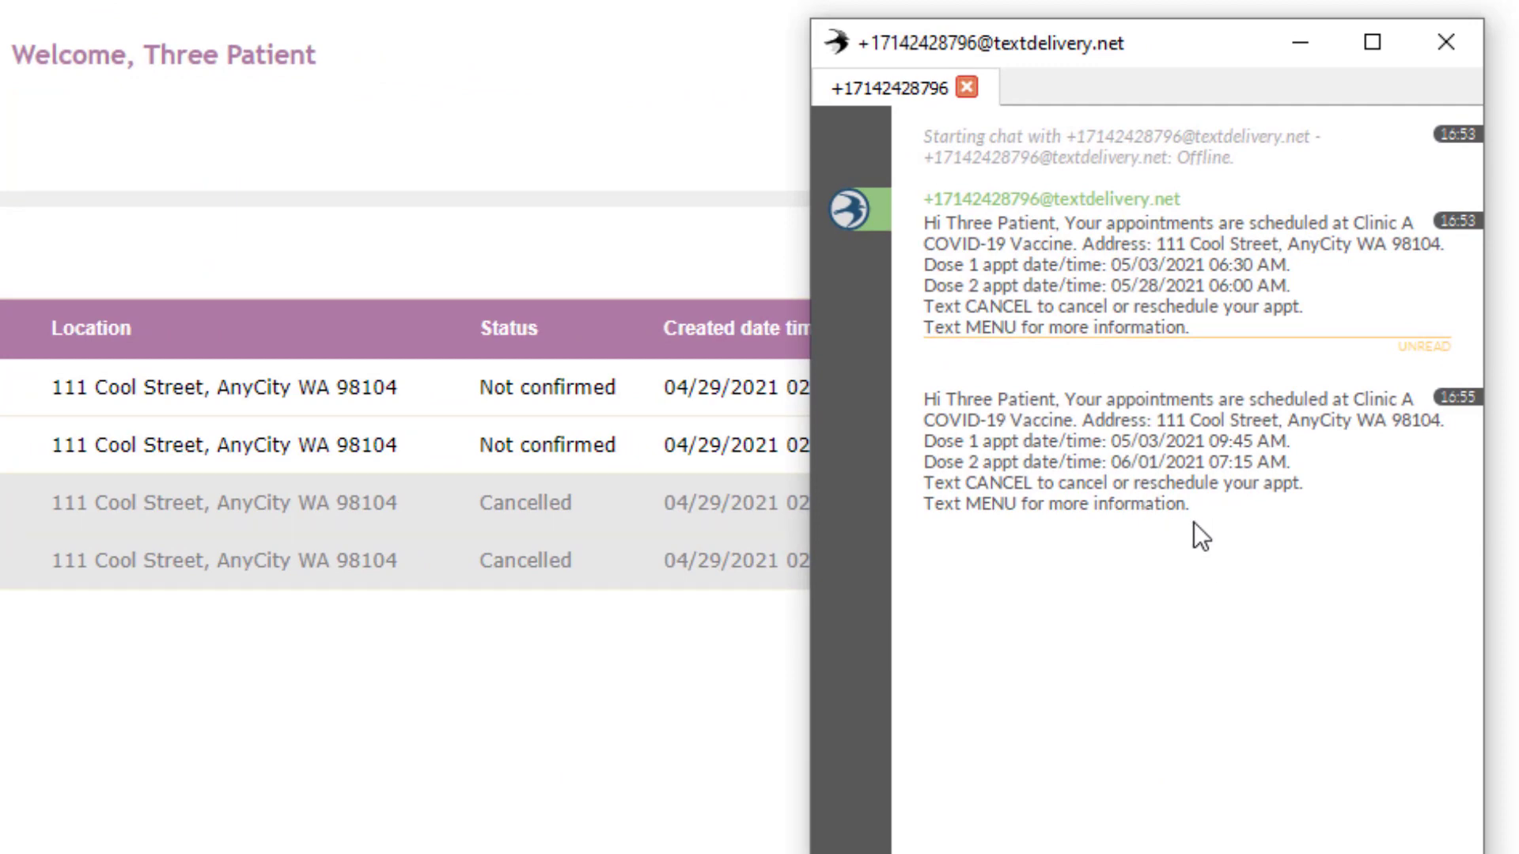
{"action": "key", "text": "alt+Tab"}
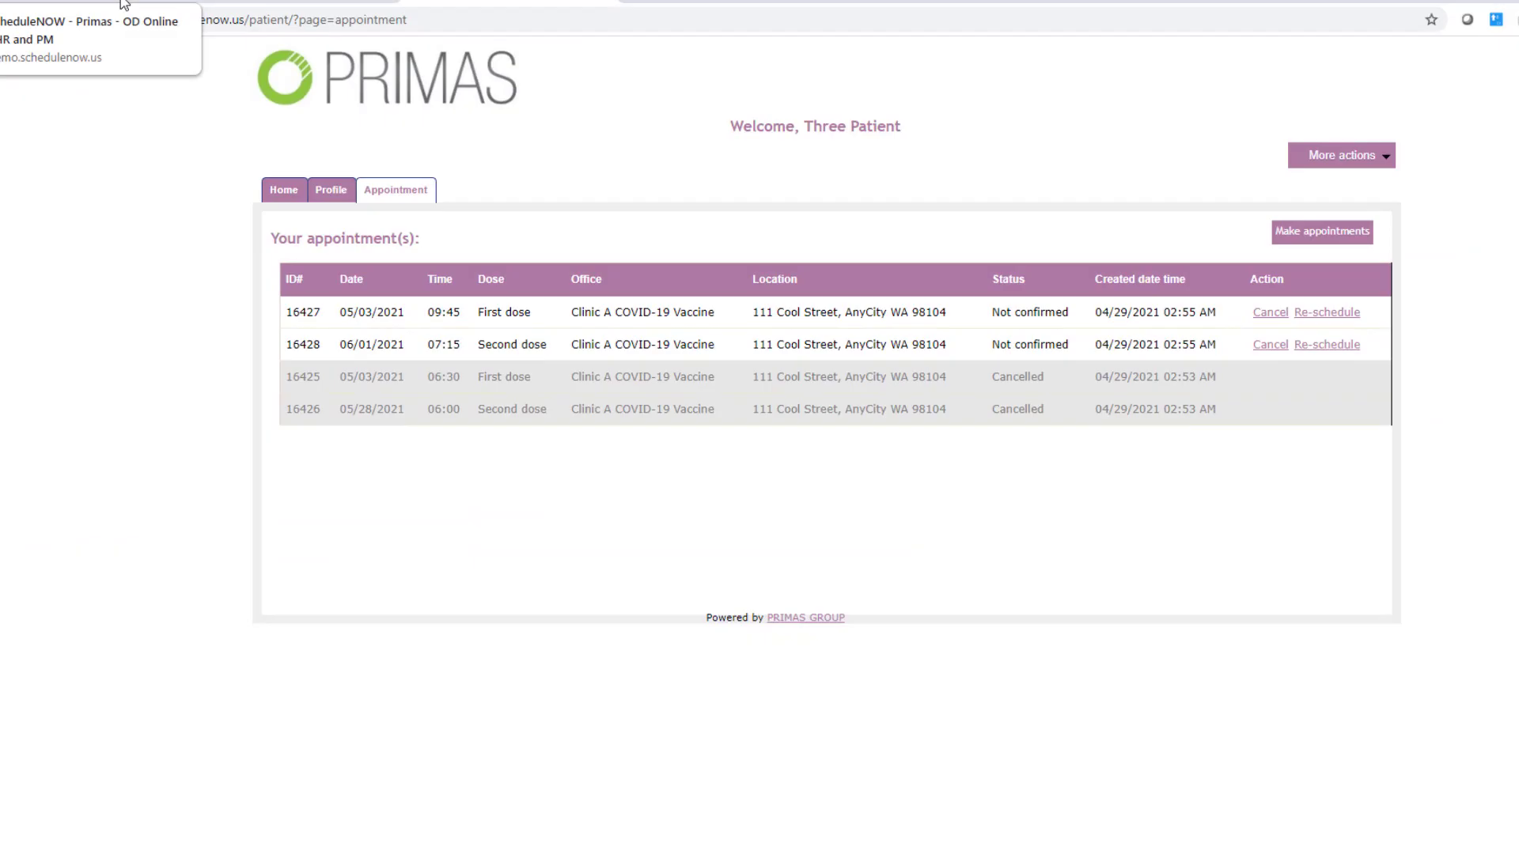
{"action": "left_click", "coordinate": [124, 4]}
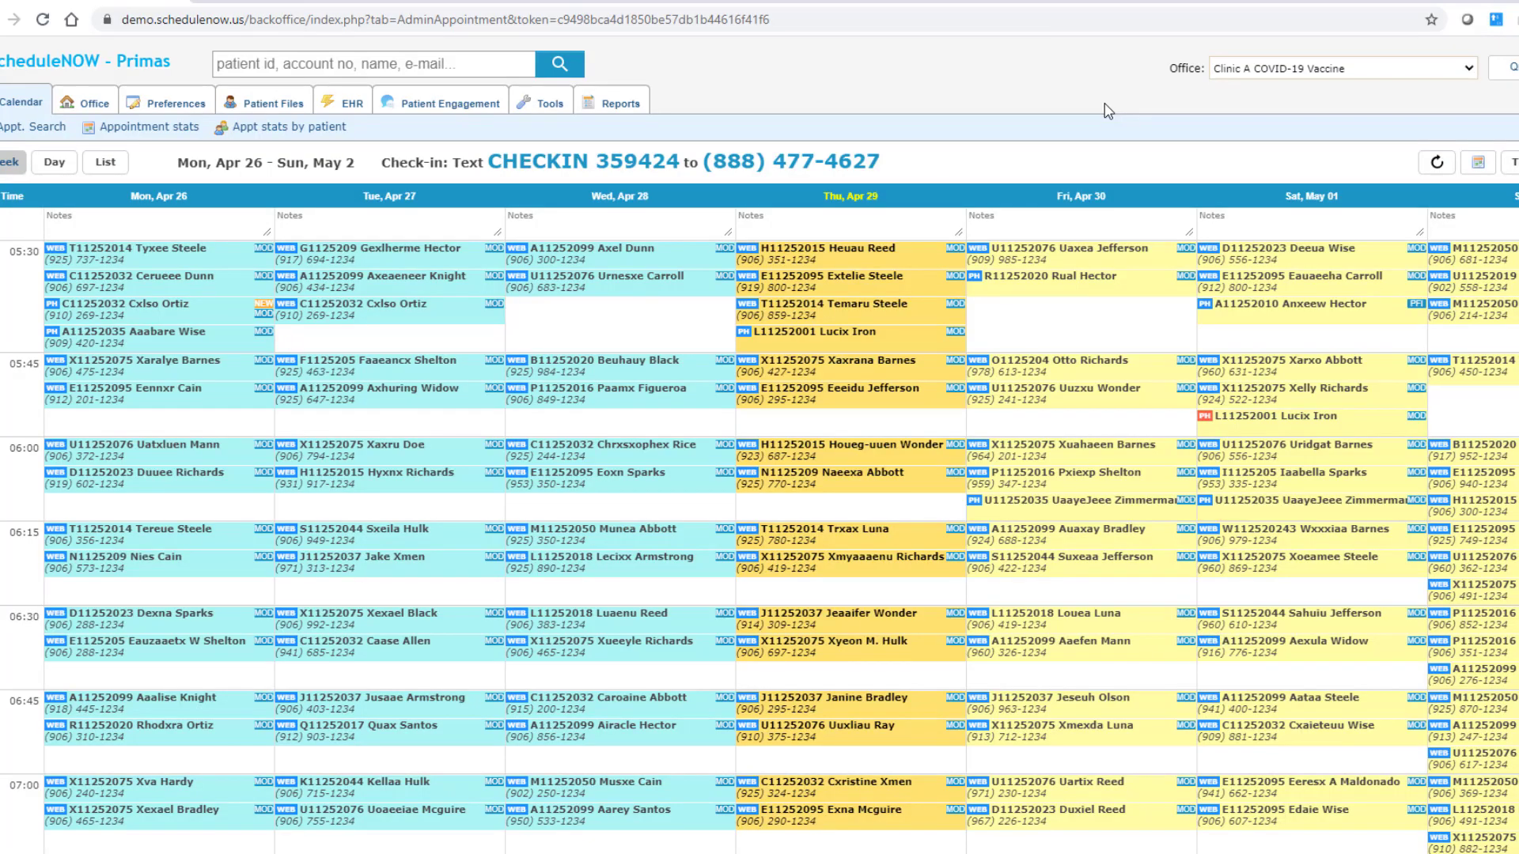
Step: Inspect the Wed Apr 28, Thu Apr 29, Fri Apr 30 and Sat May 01 appointments' details
{"action": "left_click", "coordinate": [673, 250]}
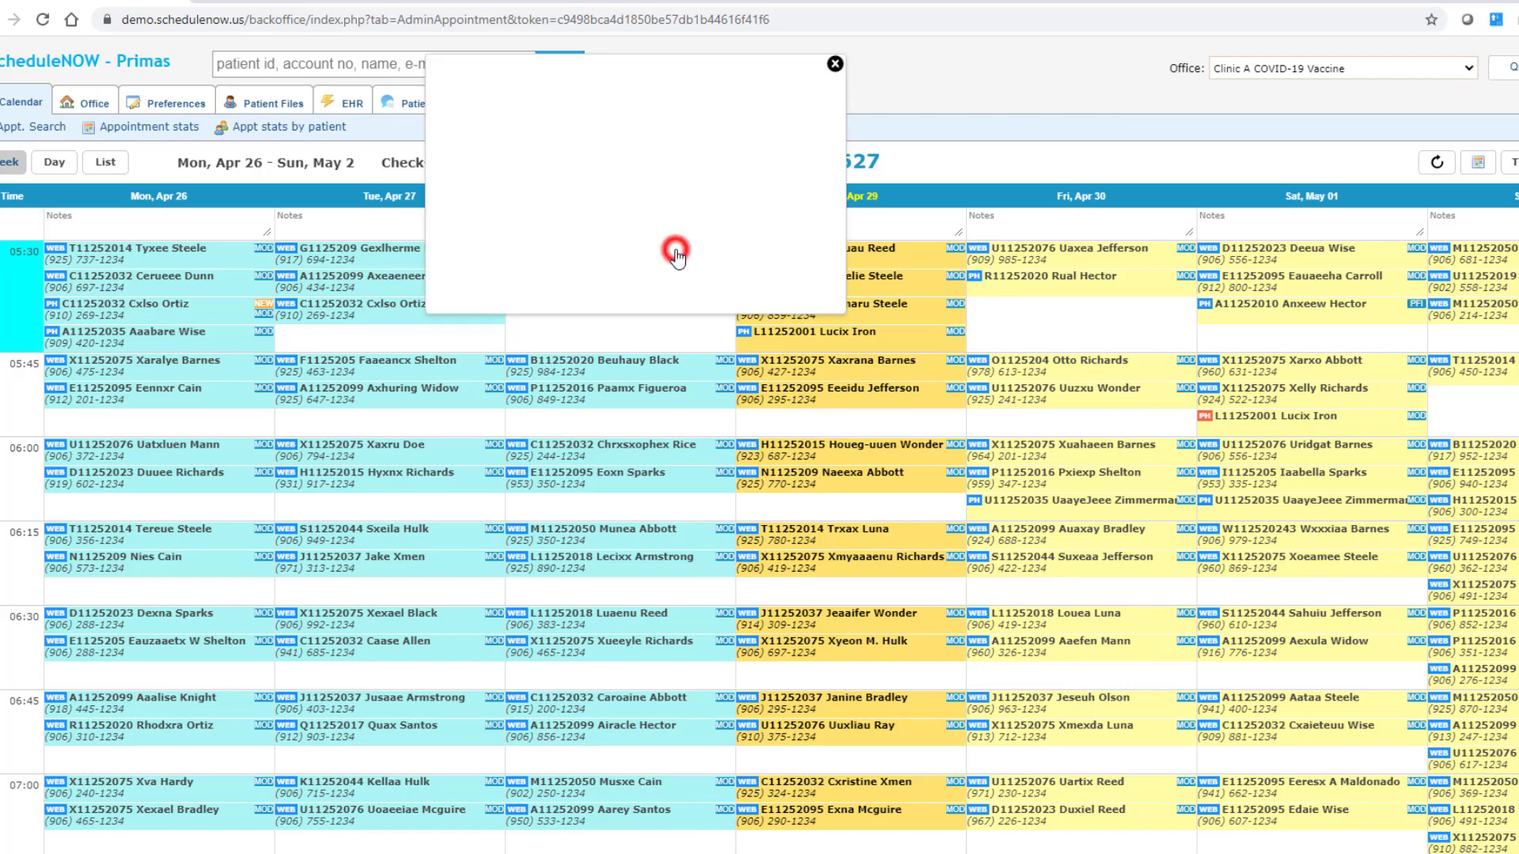
{"action": "left_click", "coordinate": [906, 255]}
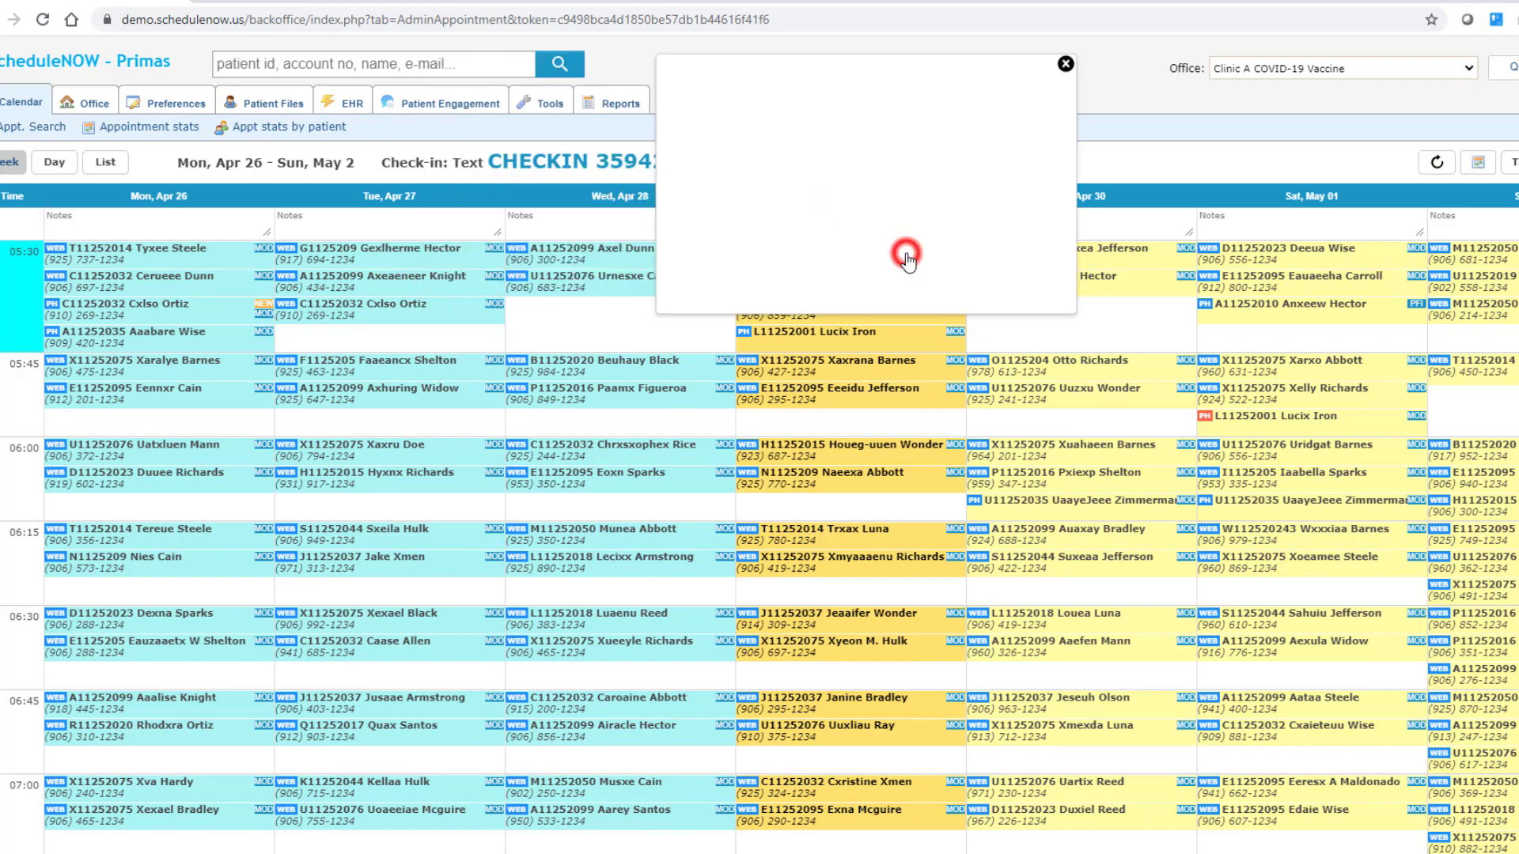
{"action": "left_click", "coordinate": [1130, 254]}
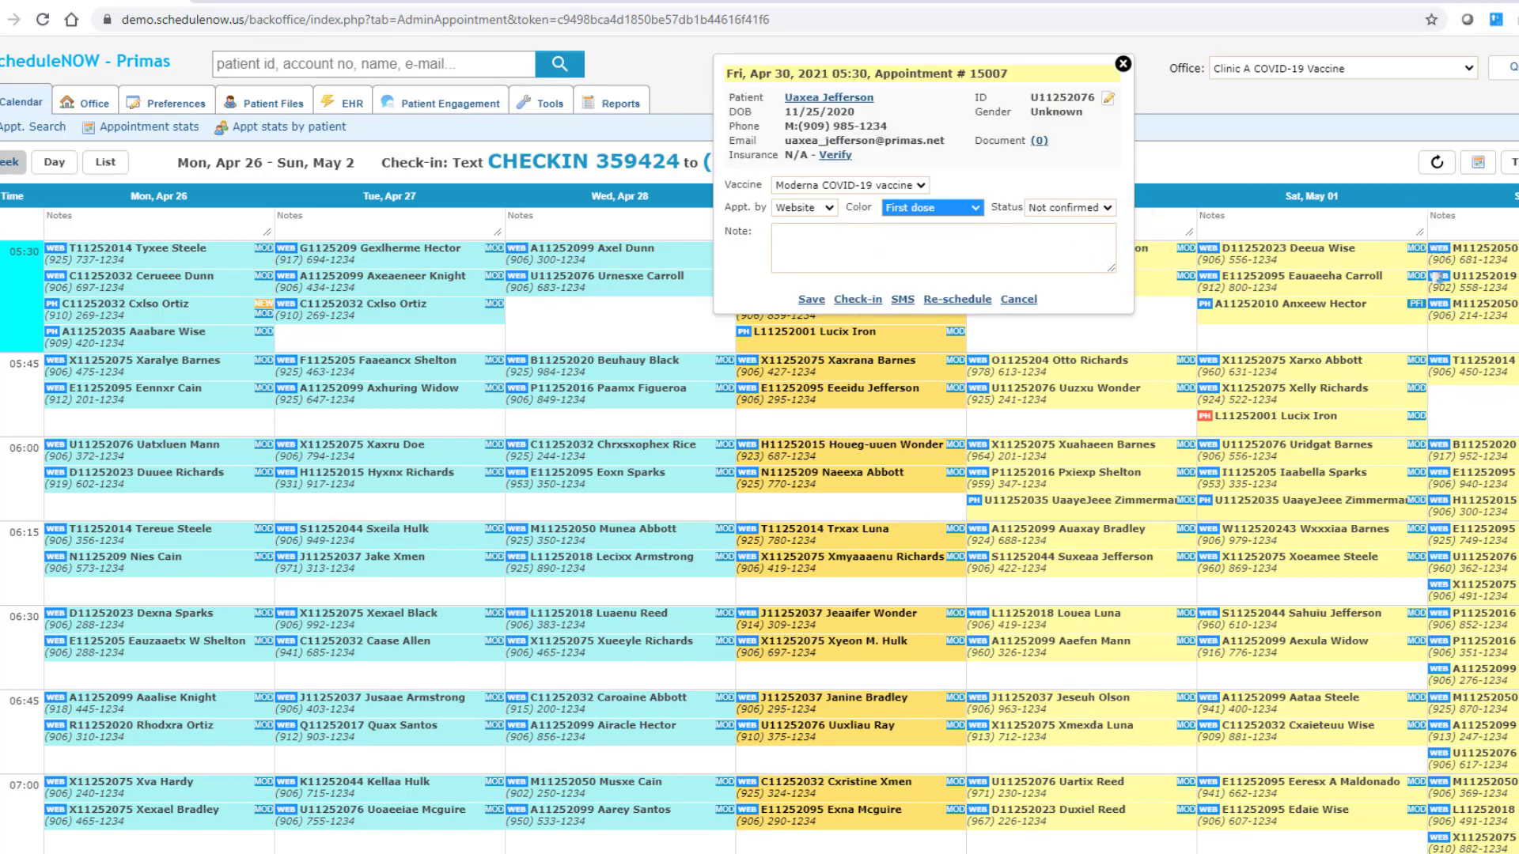
{"action": "left_click", "coordinate": [1365, 176]}
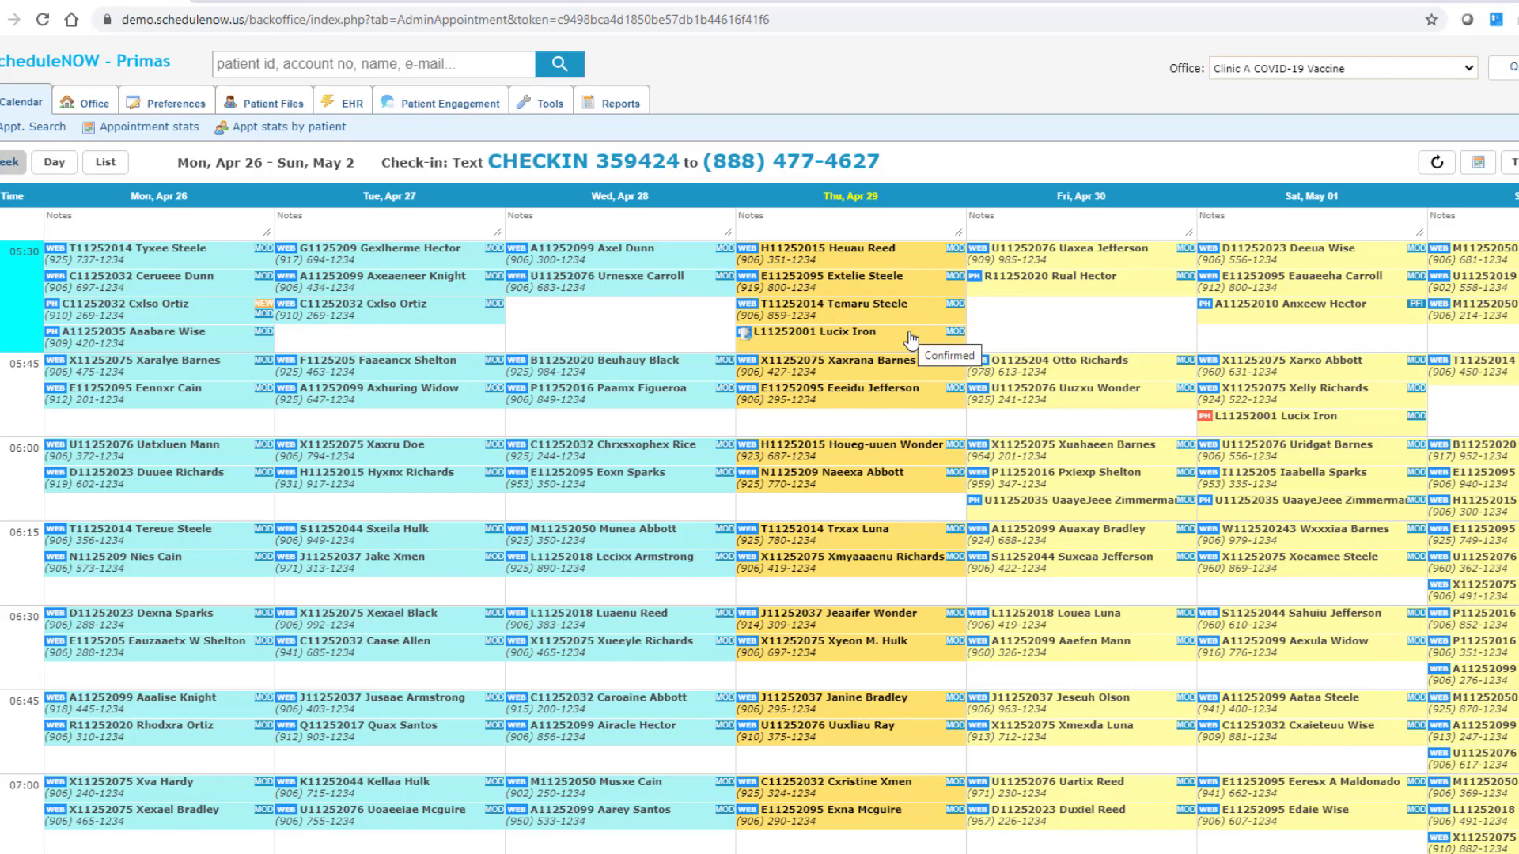
{"action": "left_click", "coordinate": [757, 312]}
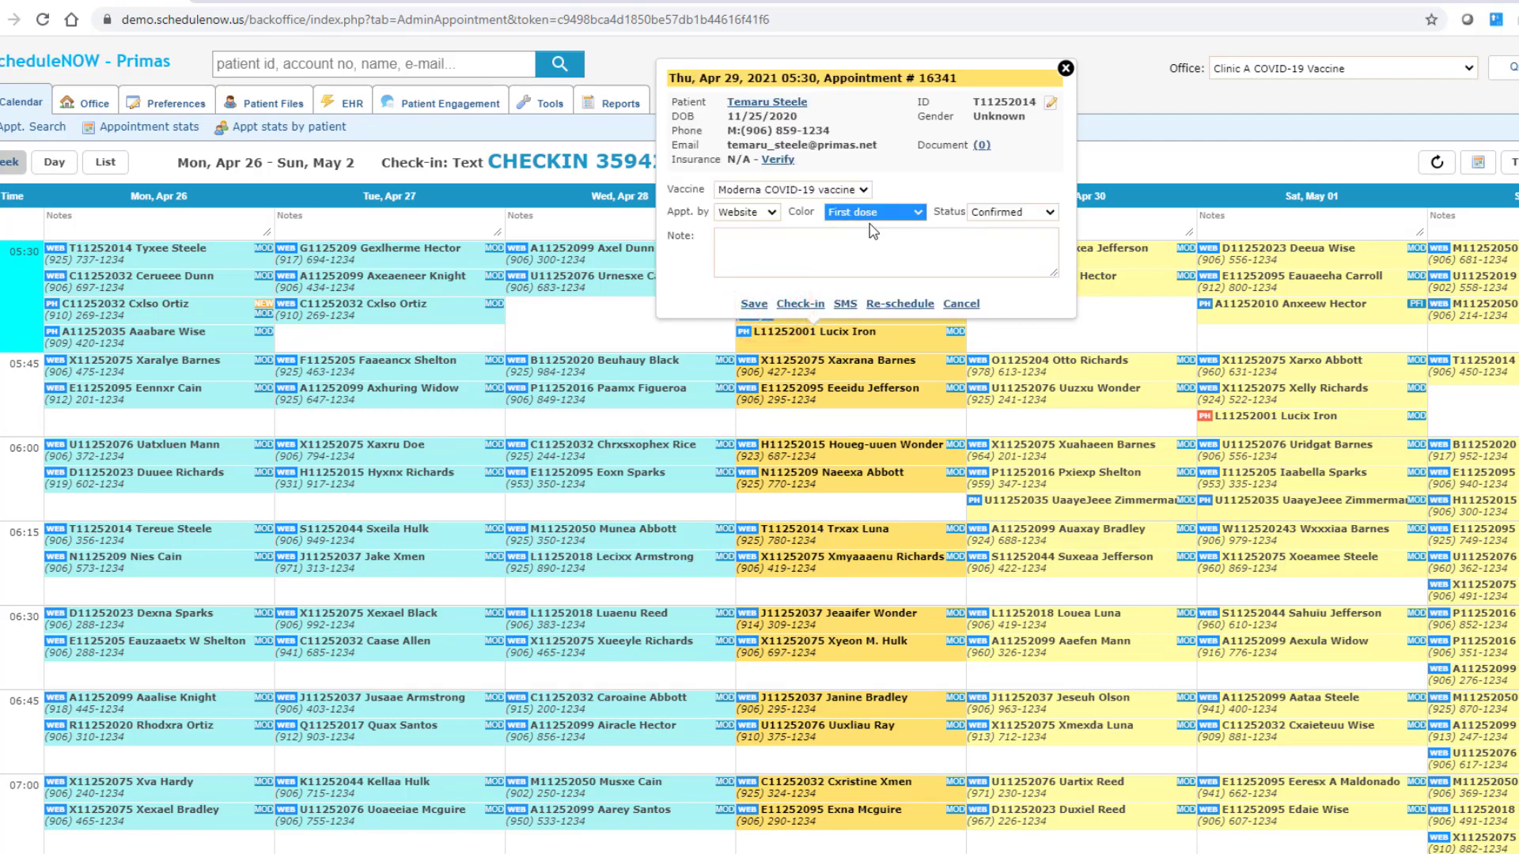
{"action": "left_click", "coordinate": [1128, 152]}
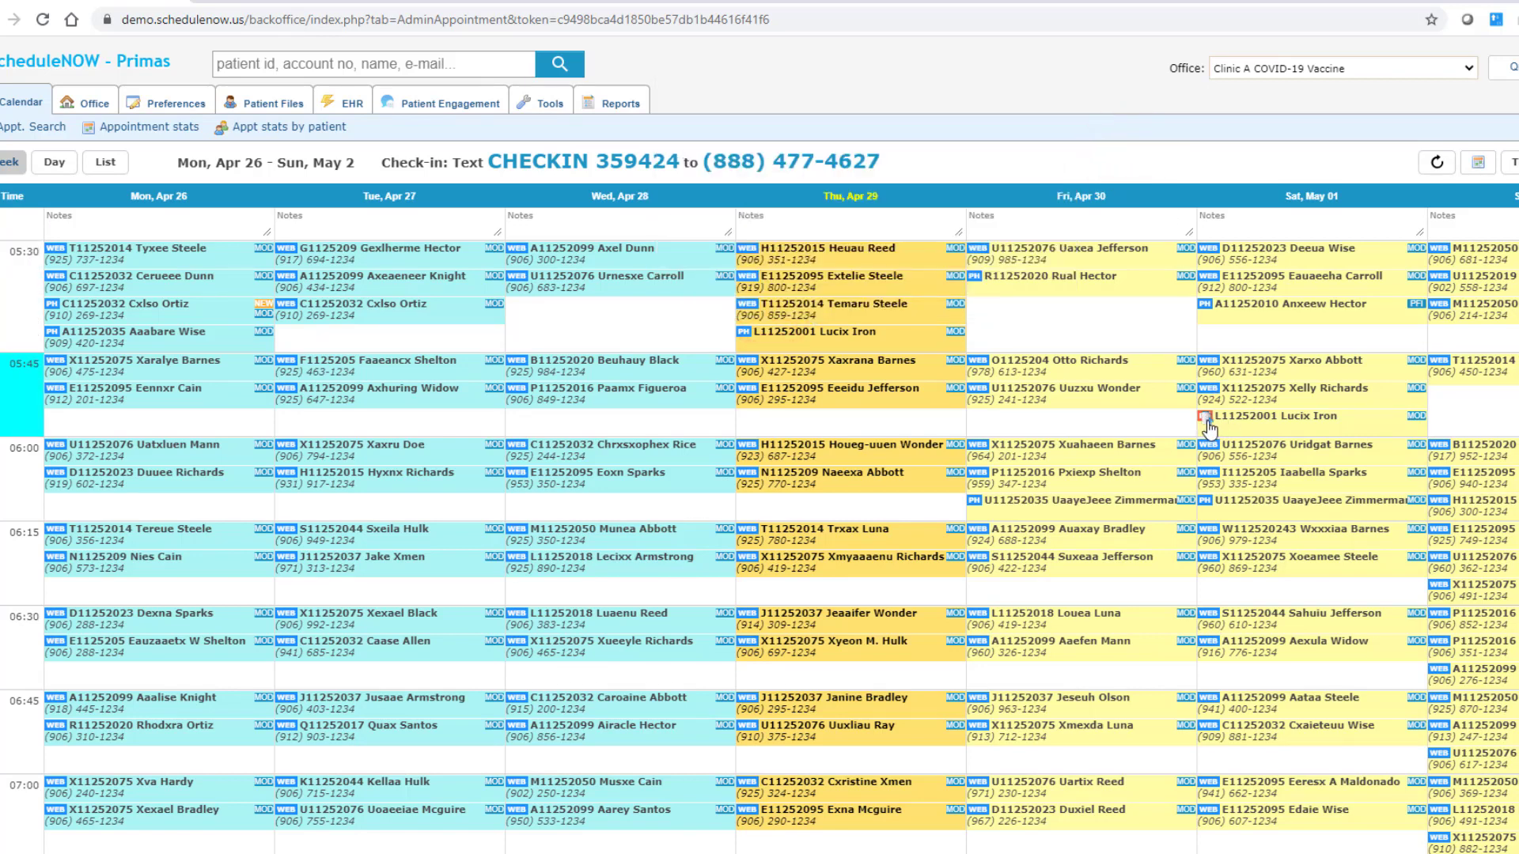
{"action": "left_click", "coordinate": [1266, 421]}
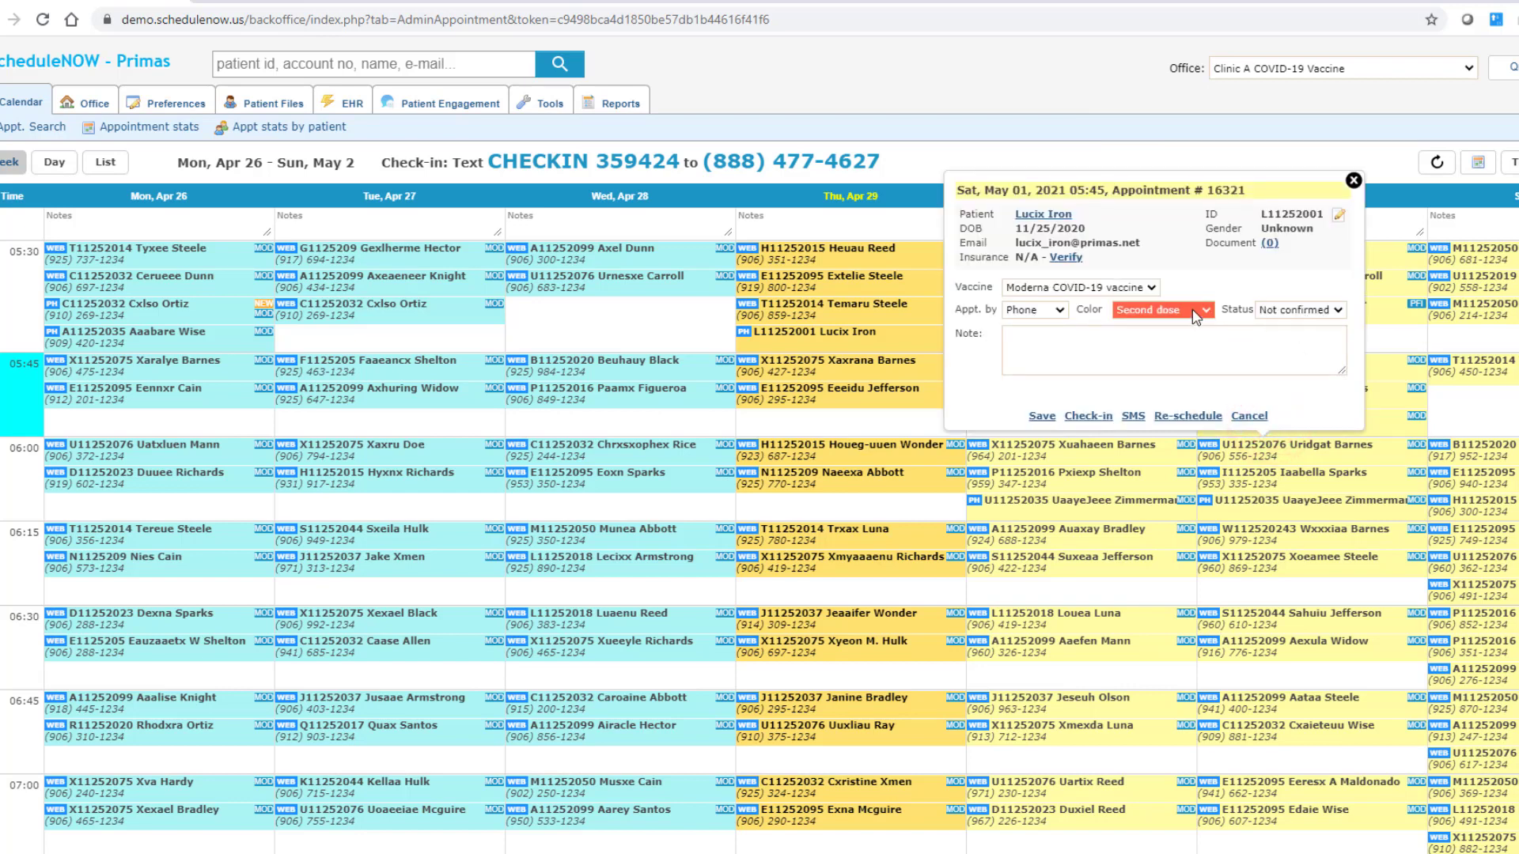
{"action": "left_click", "coordinate": [924, 154]}
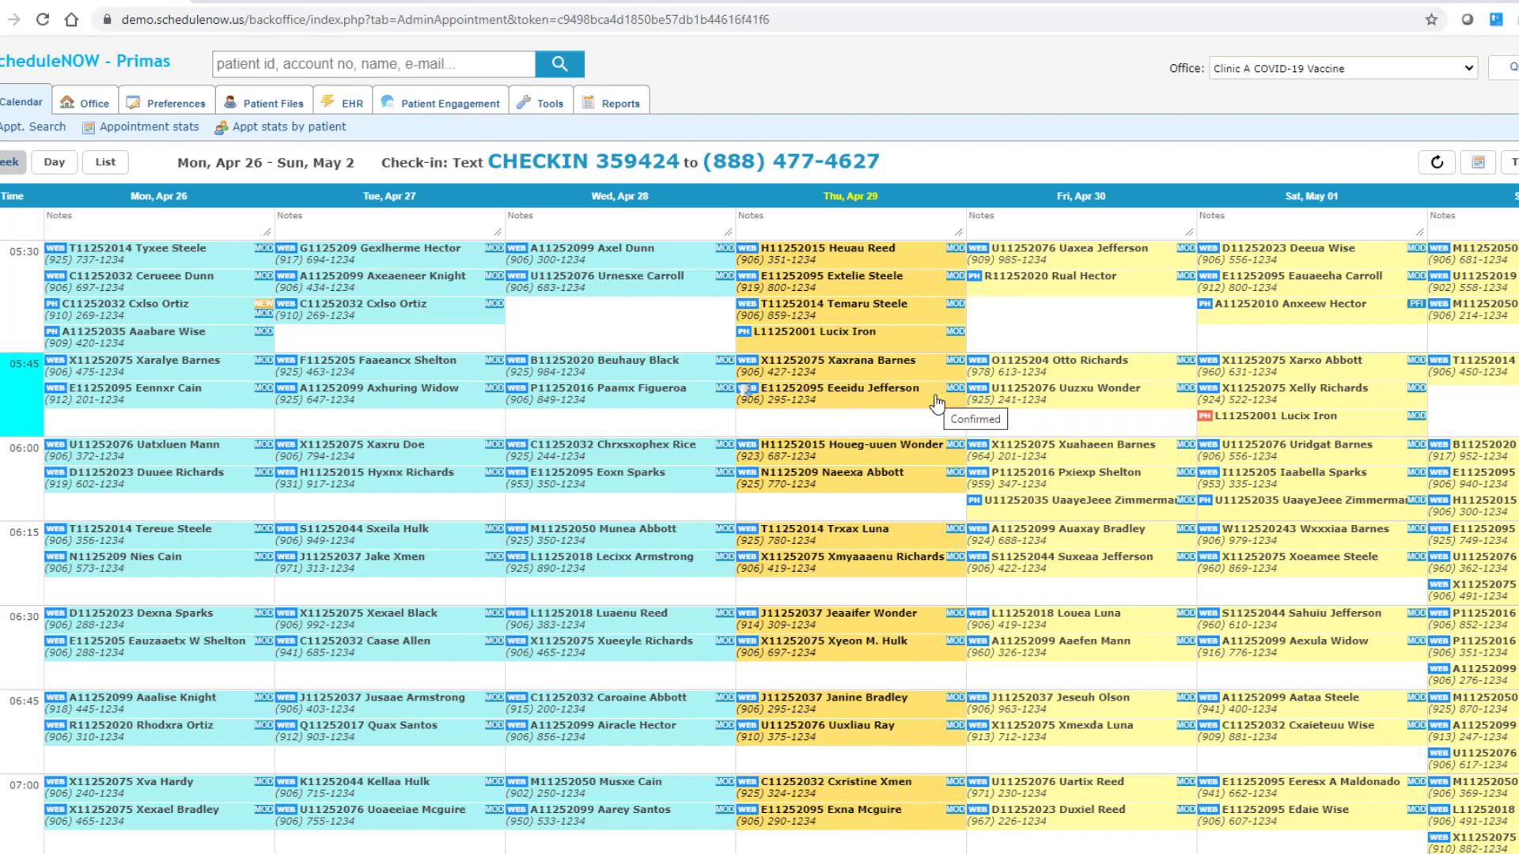
Step: Change the first Thu Apr 29 05:30 appointment's vaccine from Moderna to Pfizer COVID-19 vaccine and save
{"action": "left_click", "coordinate": [922, 259]}
{"action": "left_click", "coordinate": [838, 187]}
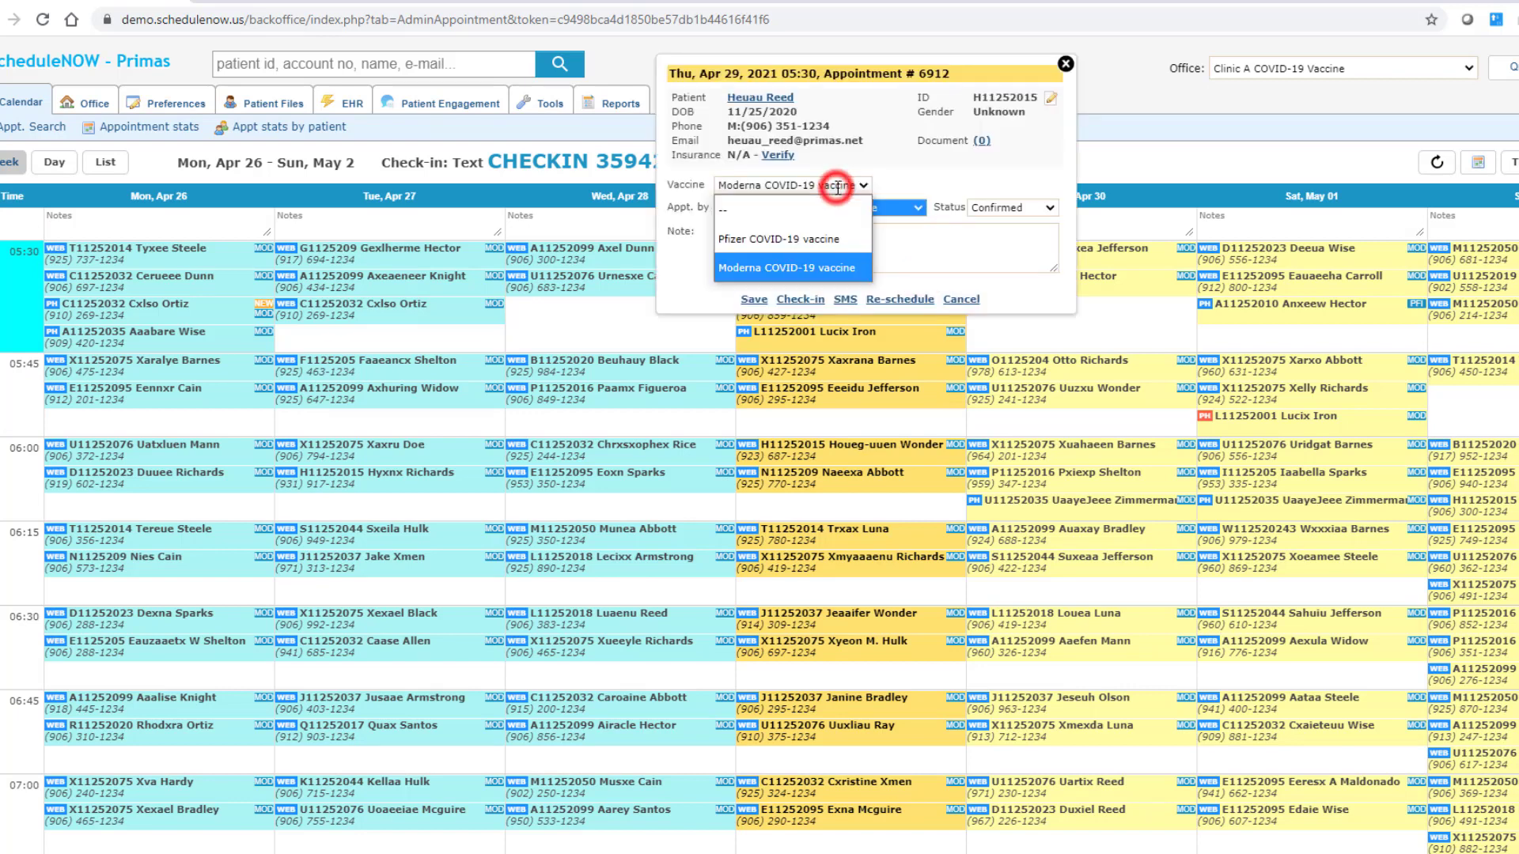
{"action": "left_click", "coordinate": [806, 241]}
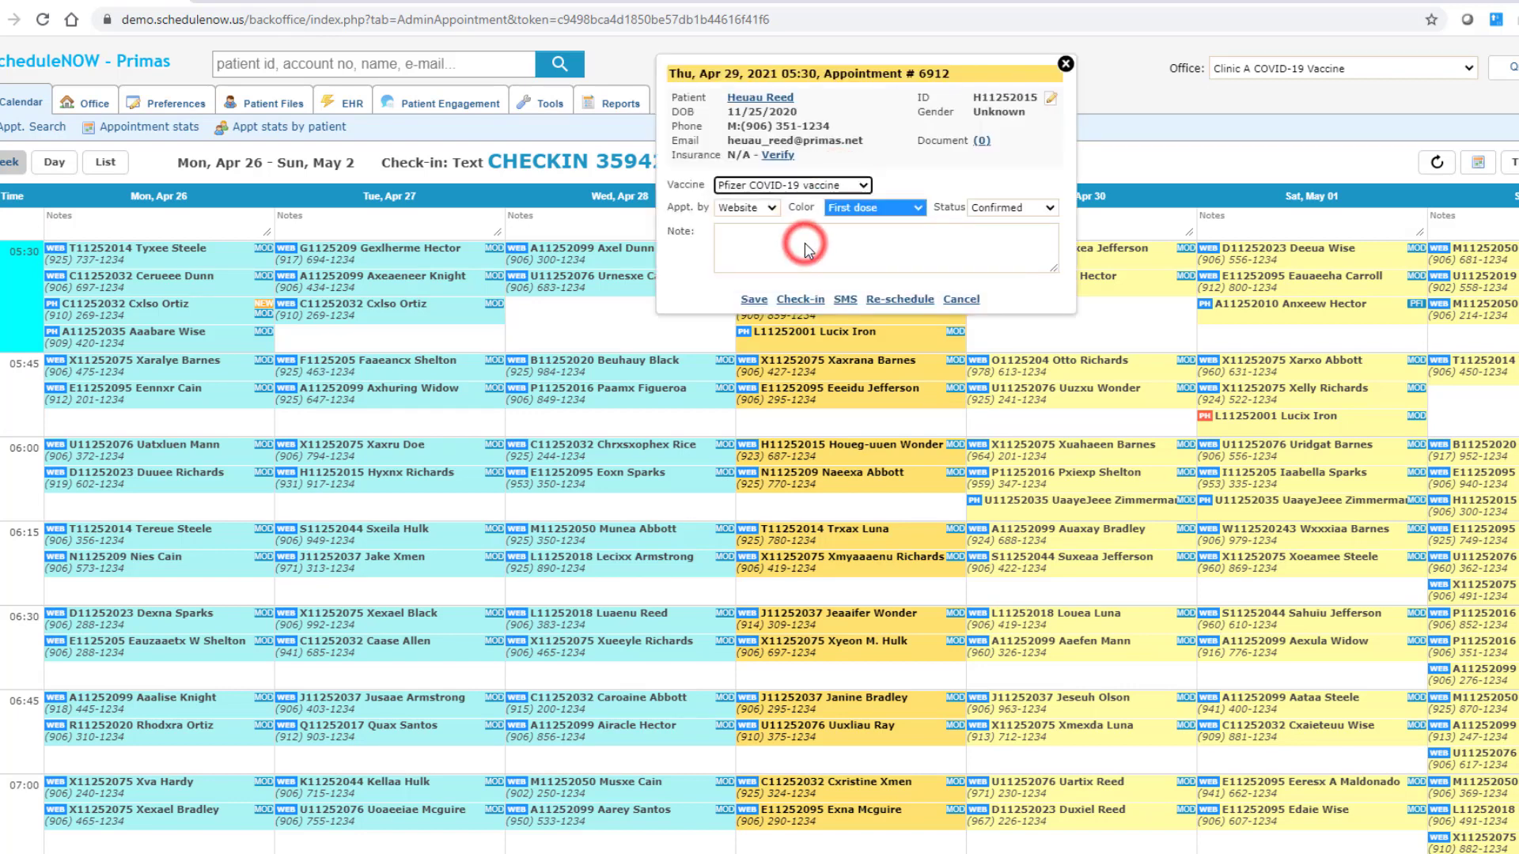
{"action": "left_click", "coordinate": [754, 301]}
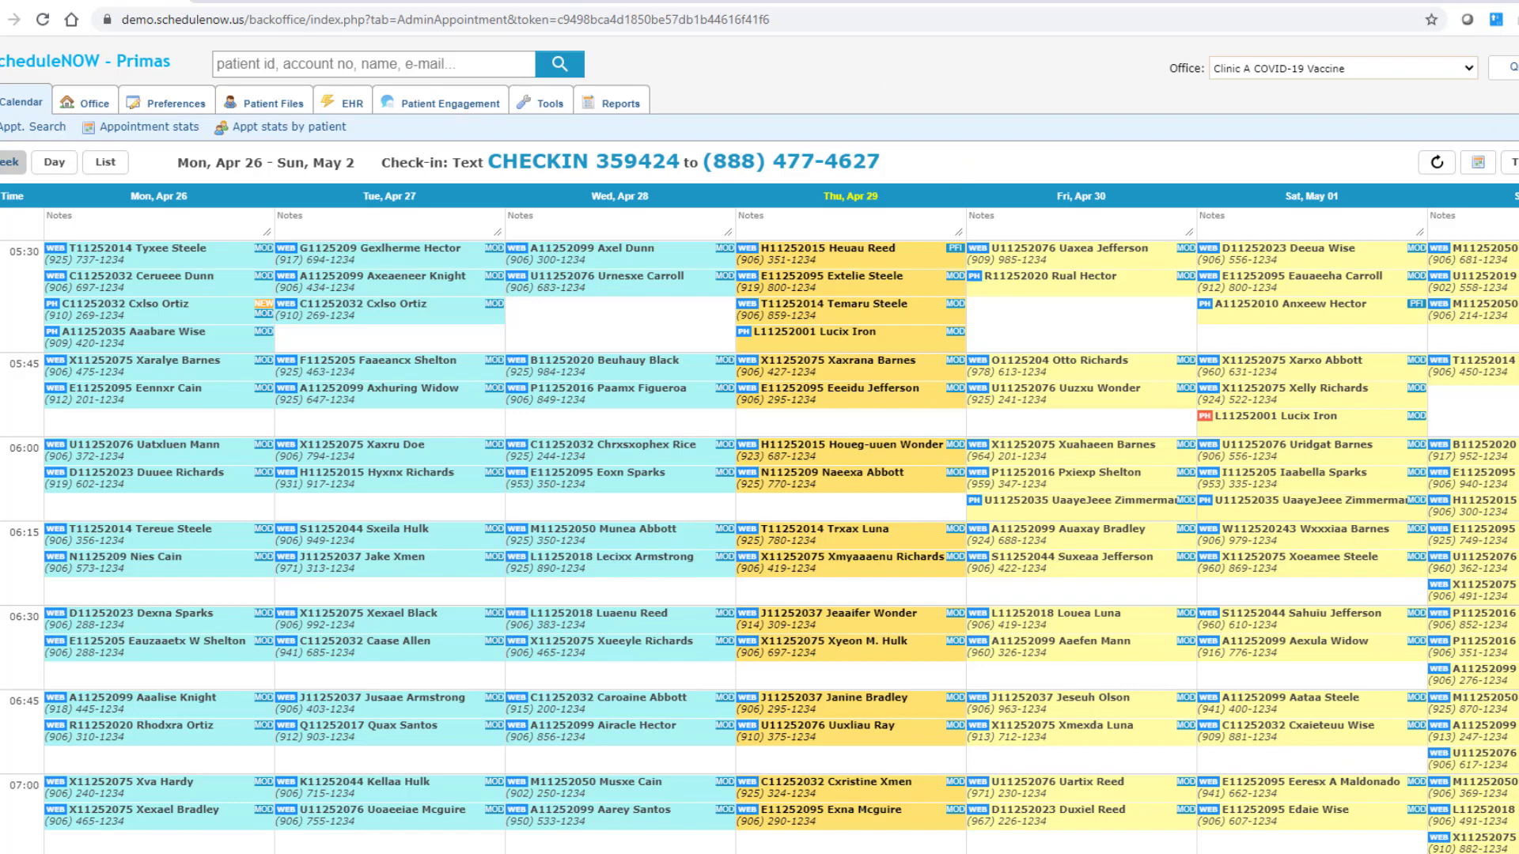
Step: Open the Fri Apr 30 05:30 patient's record and view their clinical summary and appointment history
{"action": "left_click", "coordinate": [1098, 266]}
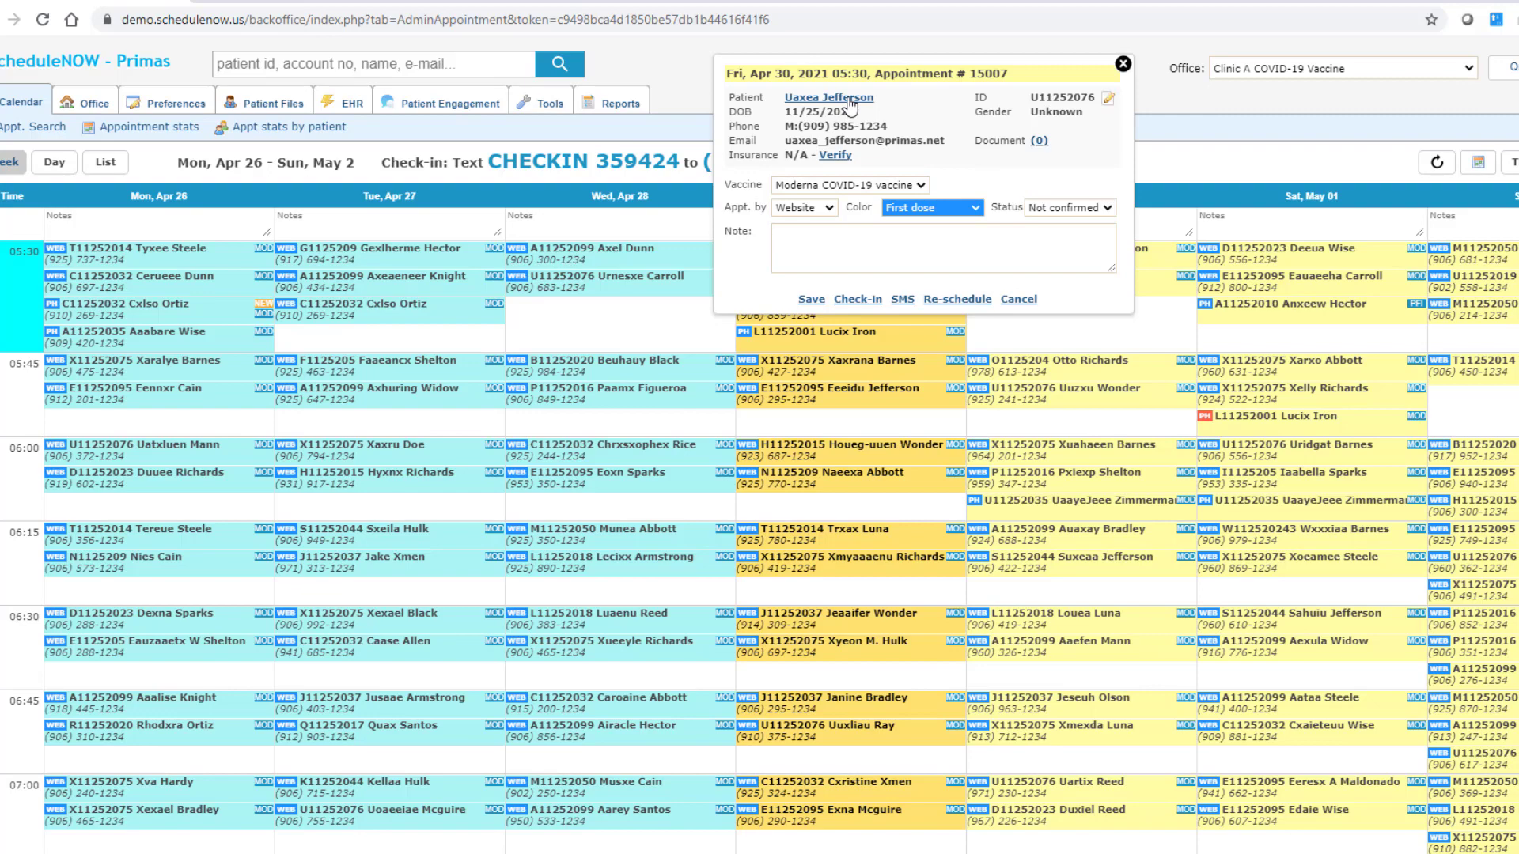
{"action": "left_click", "coordinate": [849, 102]}
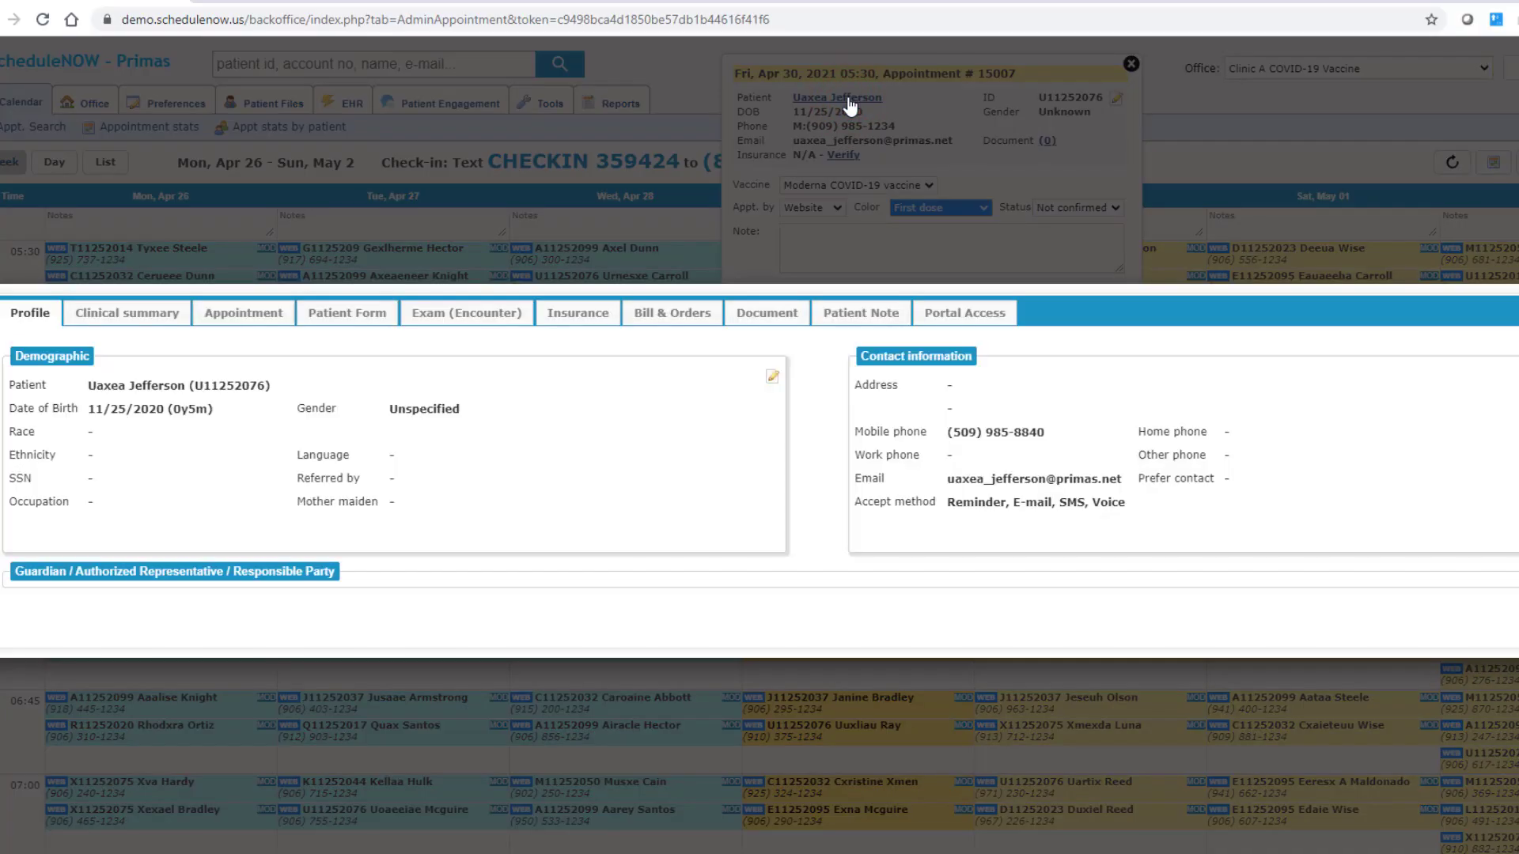
{"action": "left_click", "coordinate": [162, 315]}
{"action": "left_click", "coordinate": [261, 312]}
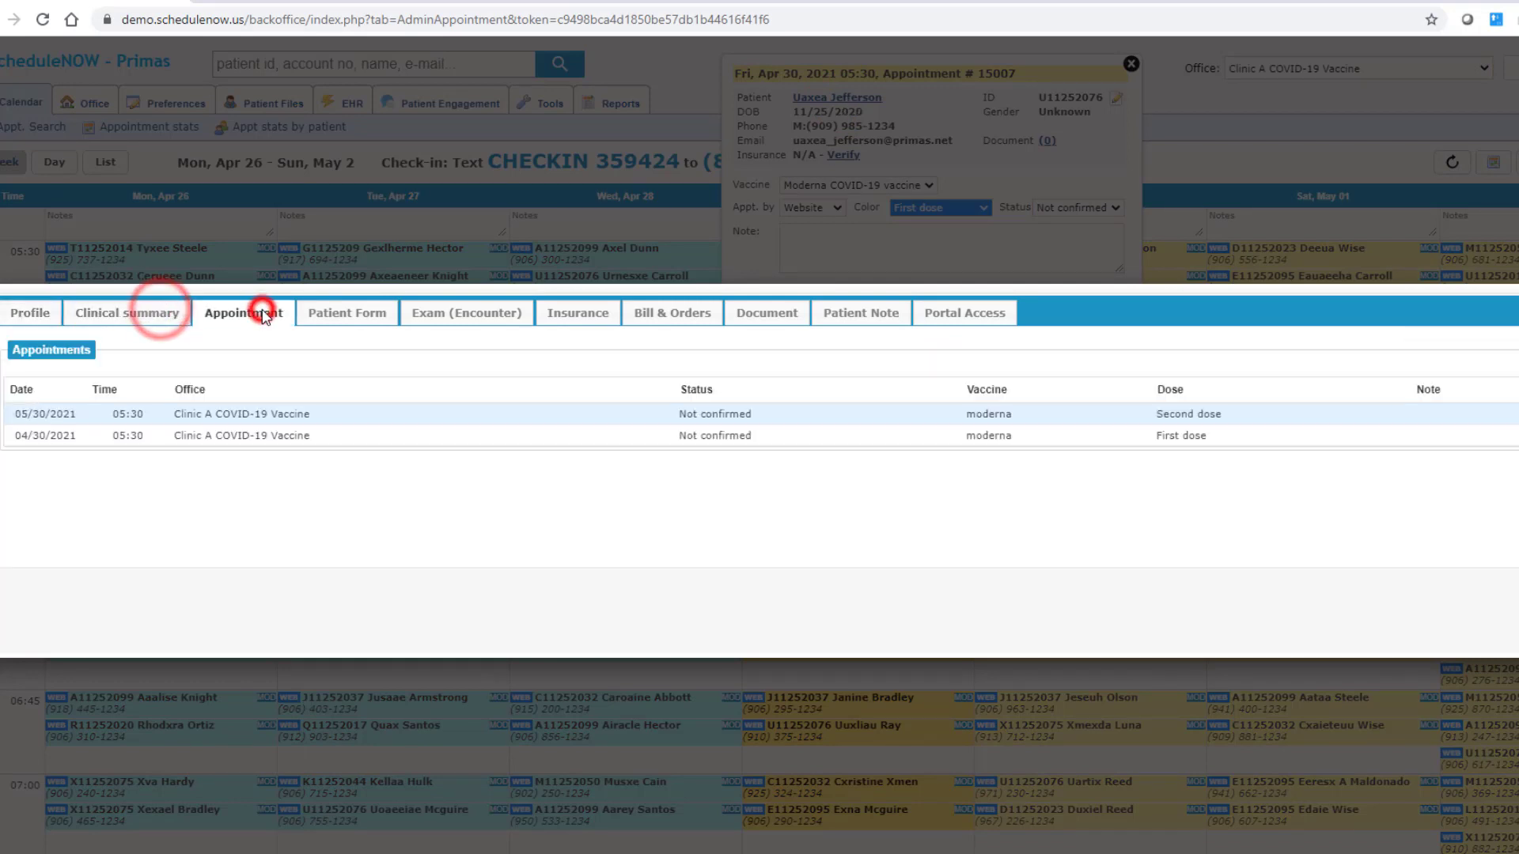
{"action": "left_click", "coordinate": [345, 312]}
Step: Review the patient's insurance, bills and orders, documents, portal access and appointments, then close the record
{"action": "left_click", "coordinate": [590, 313]}
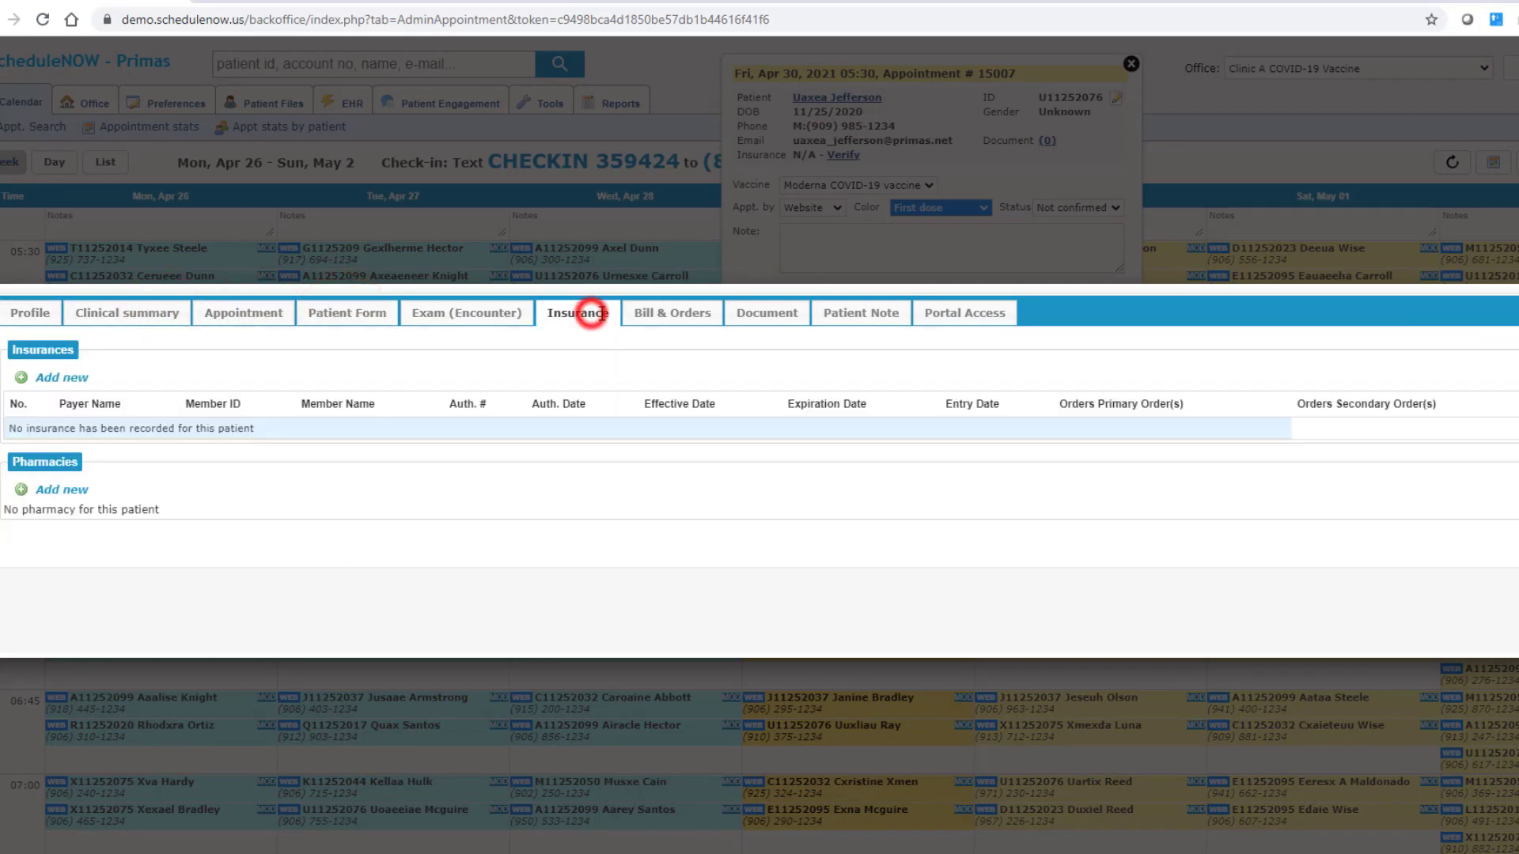
{"action": "left_click", "coordinate": [666, 315]}
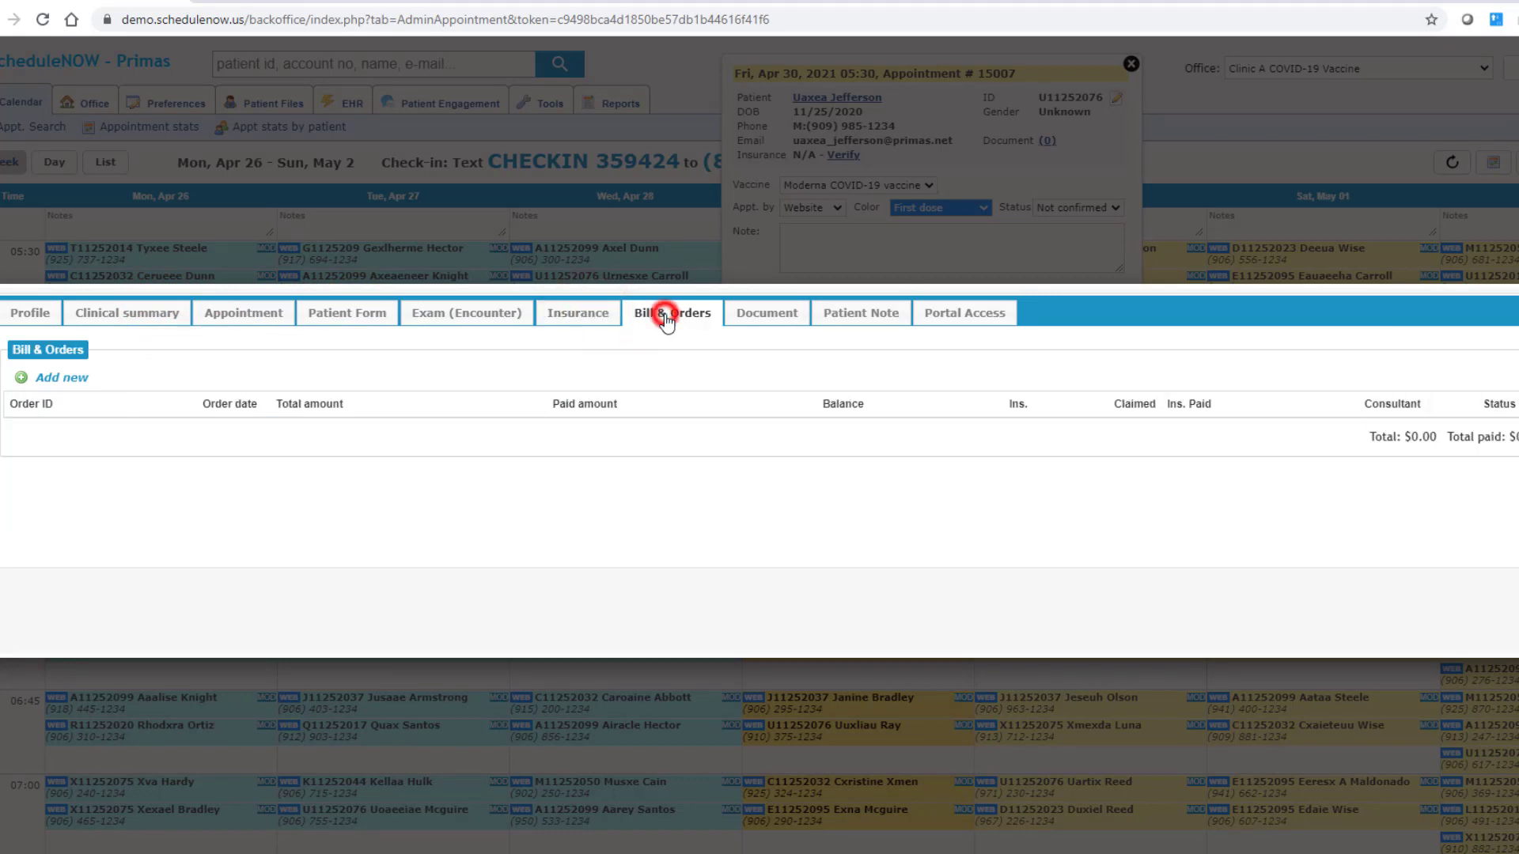
{"action": "left_click", "coordinate": [762, 315]}
{"action": "left_click", "coordinate": [961, 315]}
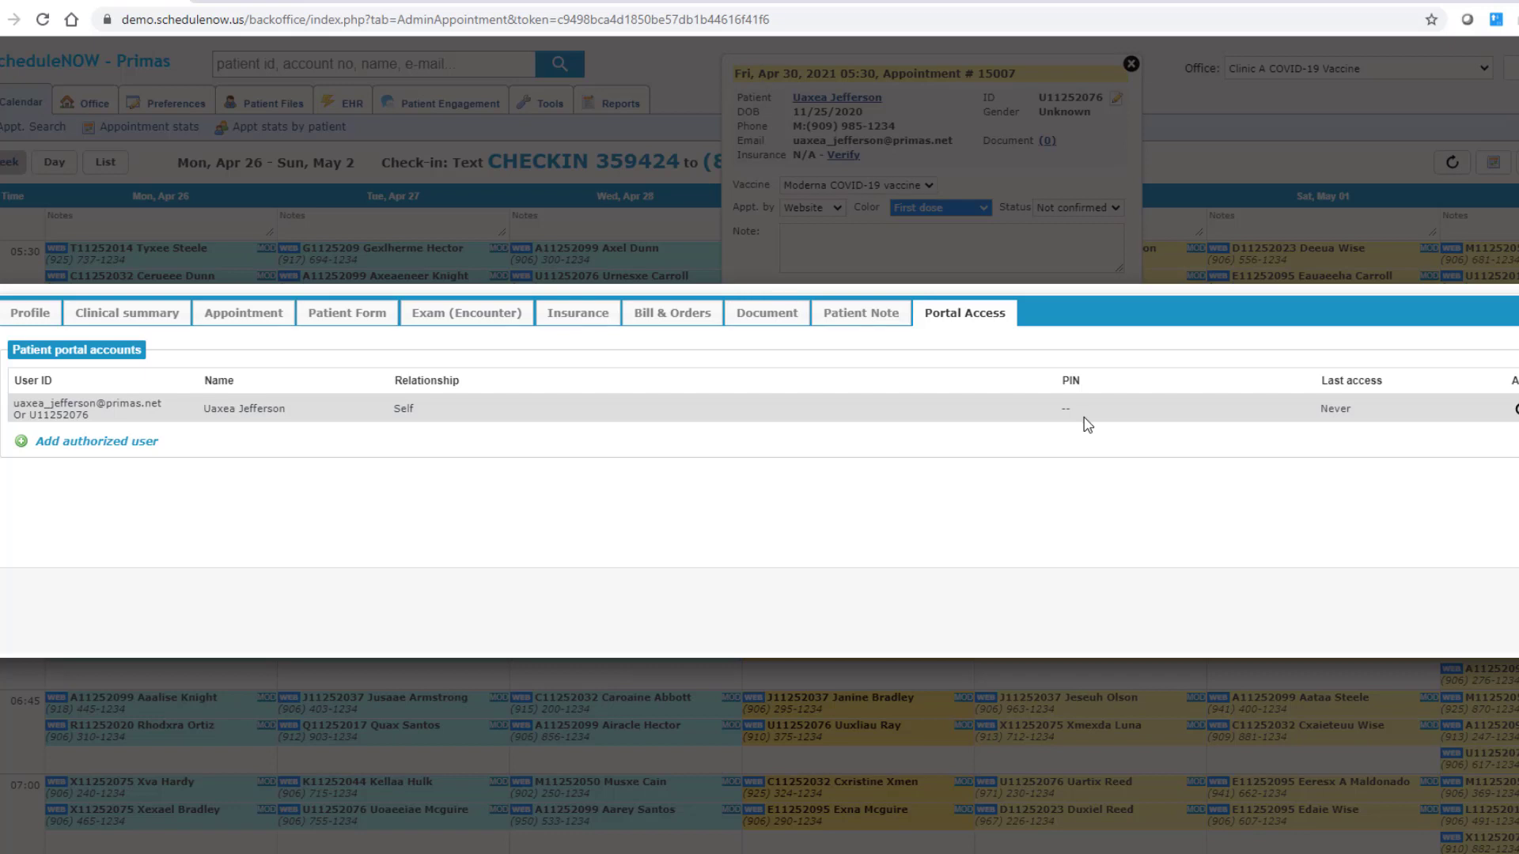
{"action": "left_click", "coordinate": [259, 315]}
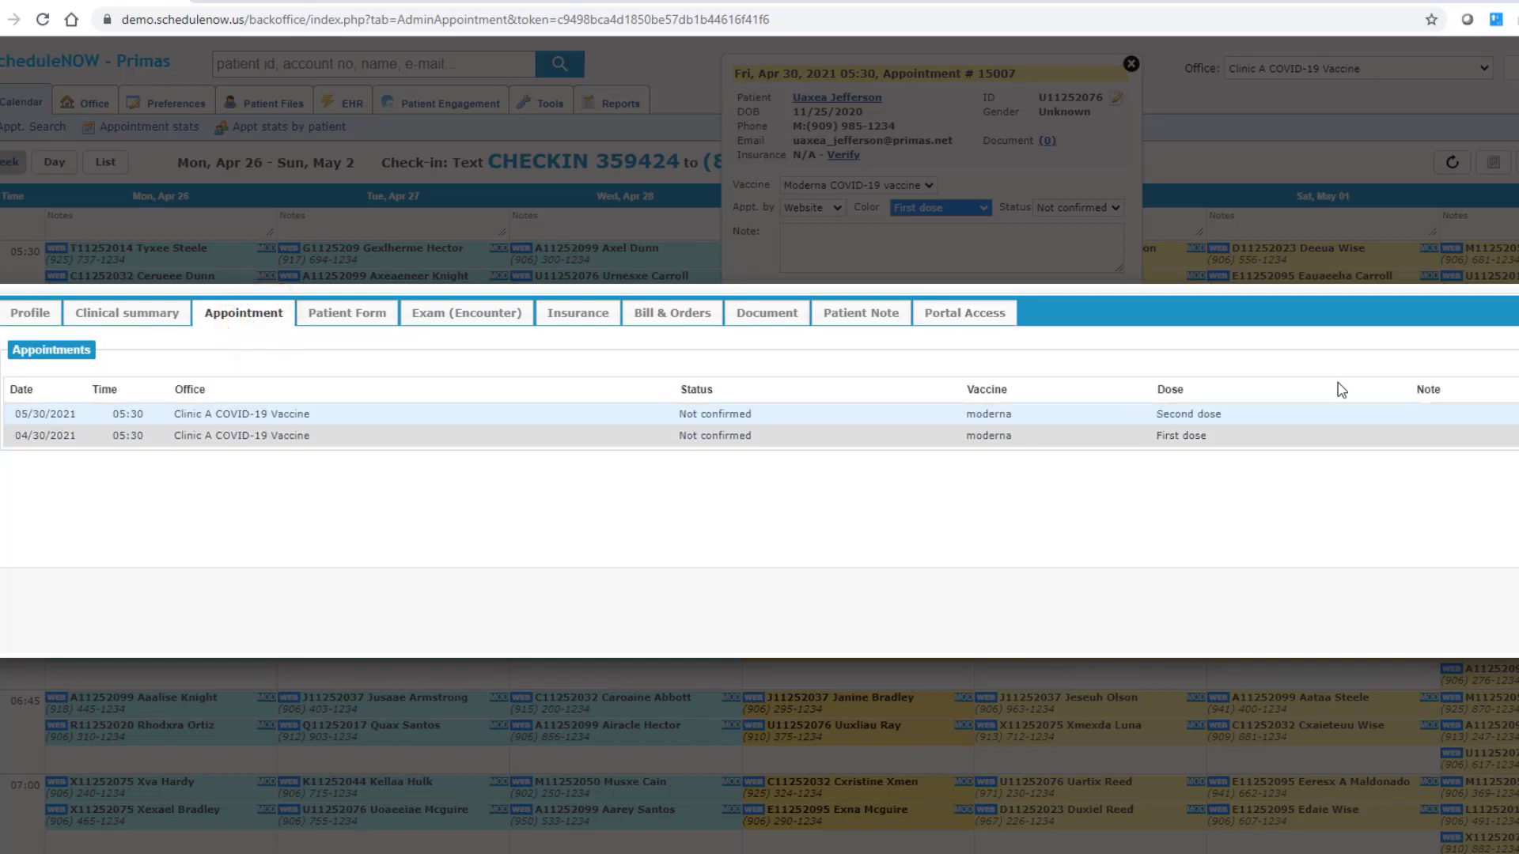
{"action": "left_click", "coordinate": [1516, 287]}
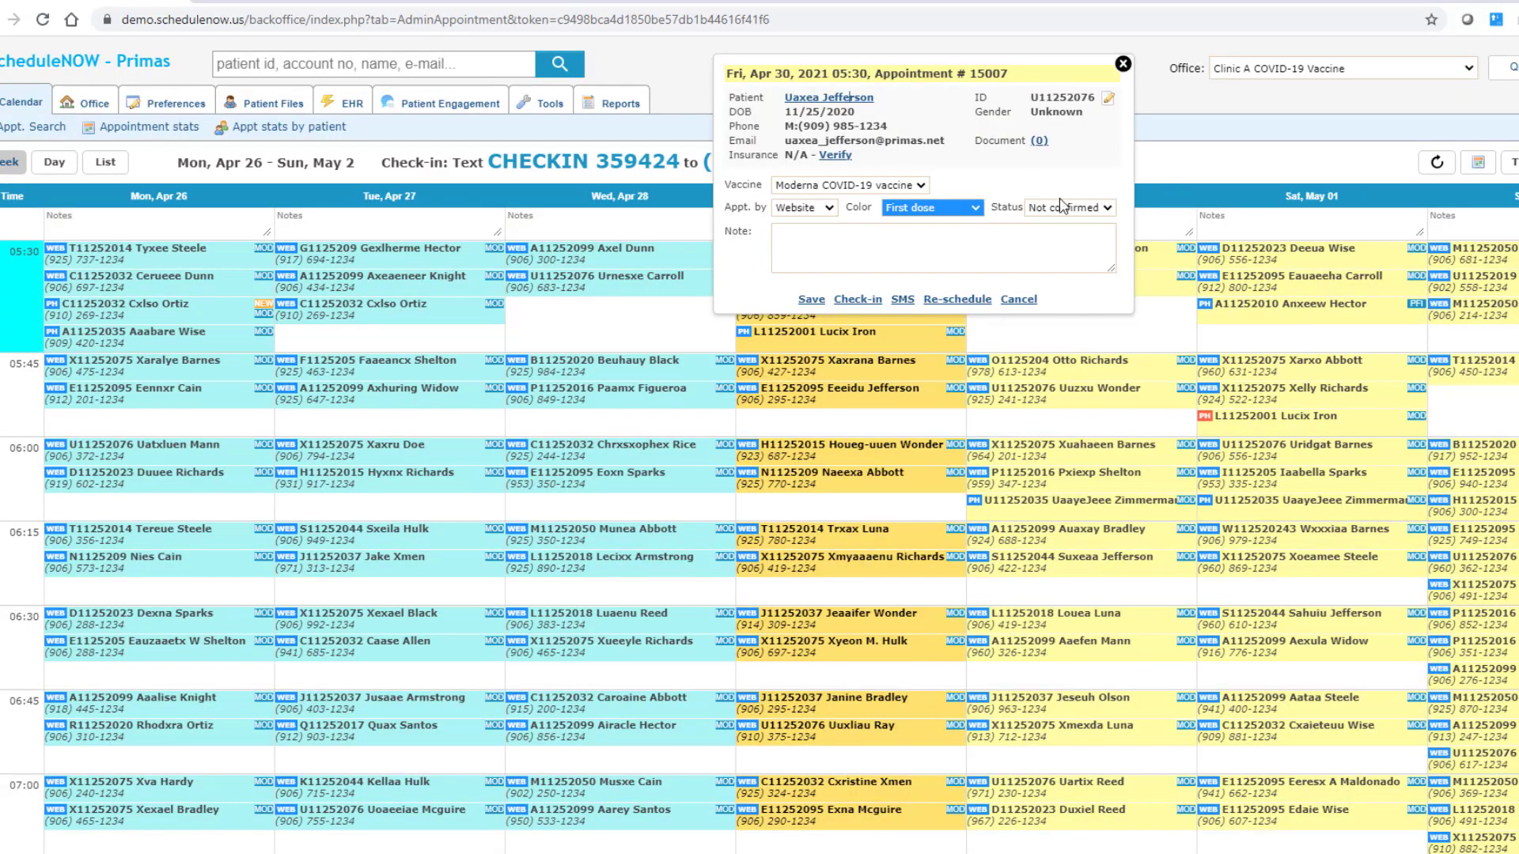
Step: Save a note on the Fri Apr 30 05:30 appointment and begin a new appointment in that slot
{"action": "left_click", "coordinate": [936, 254]}
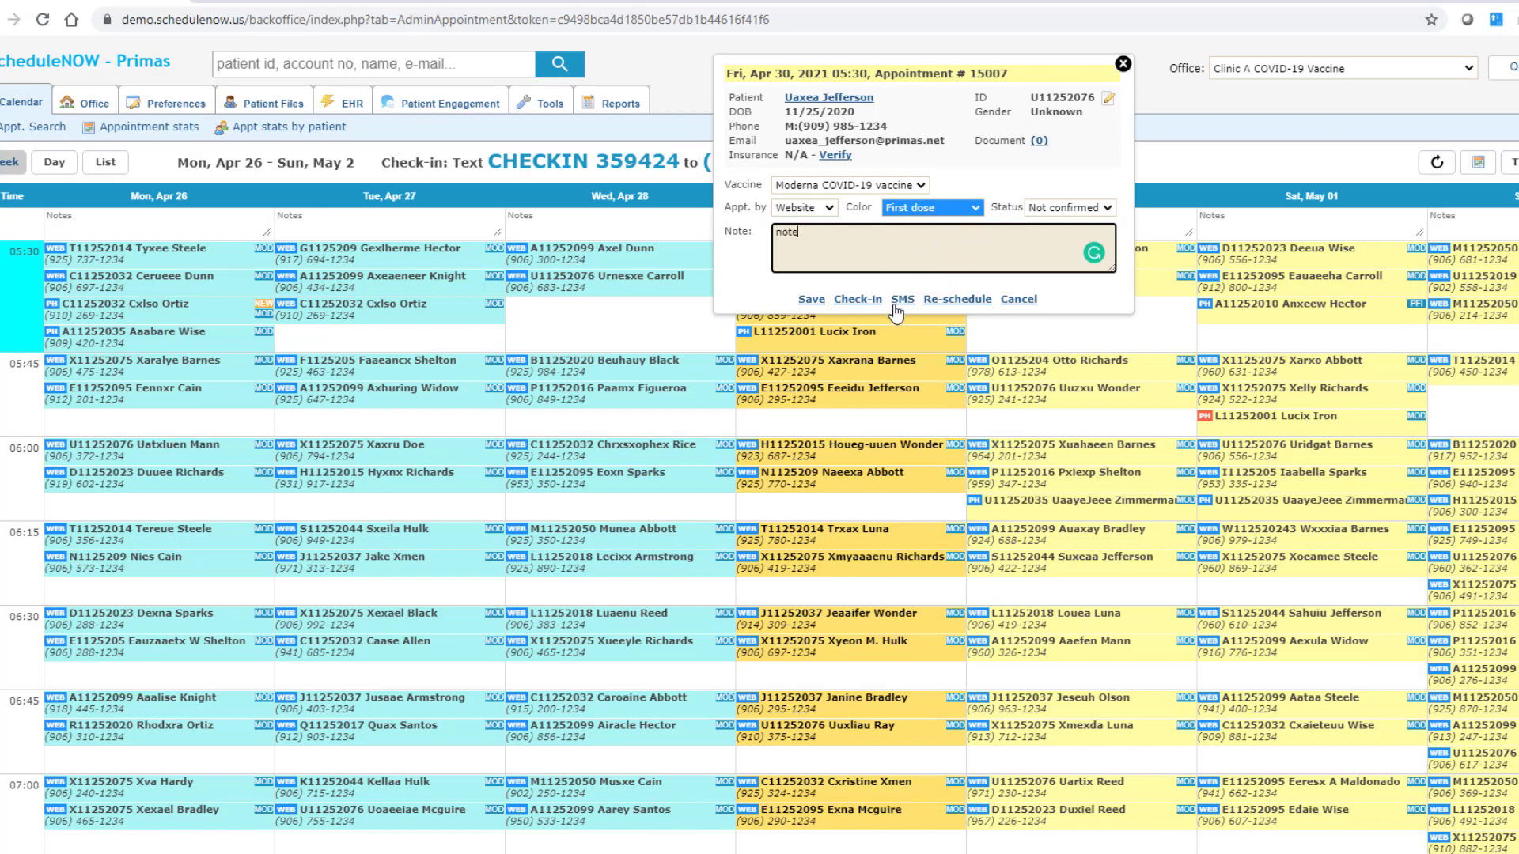
{"action": "left_click", "coordinate": [810, 299]}
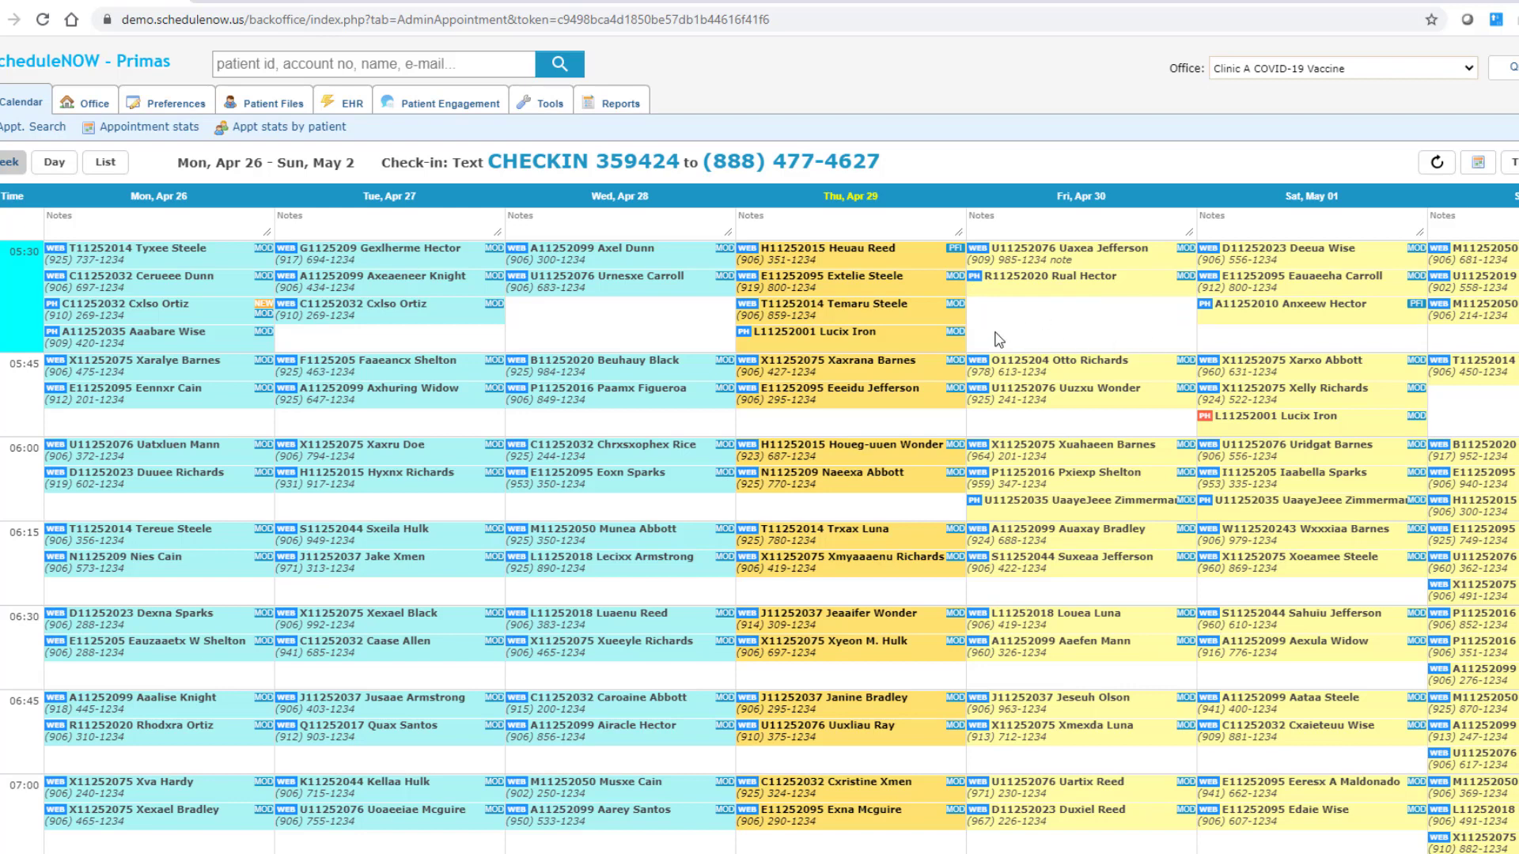
{"action": "left_click", "coordinate": [976, 280]}
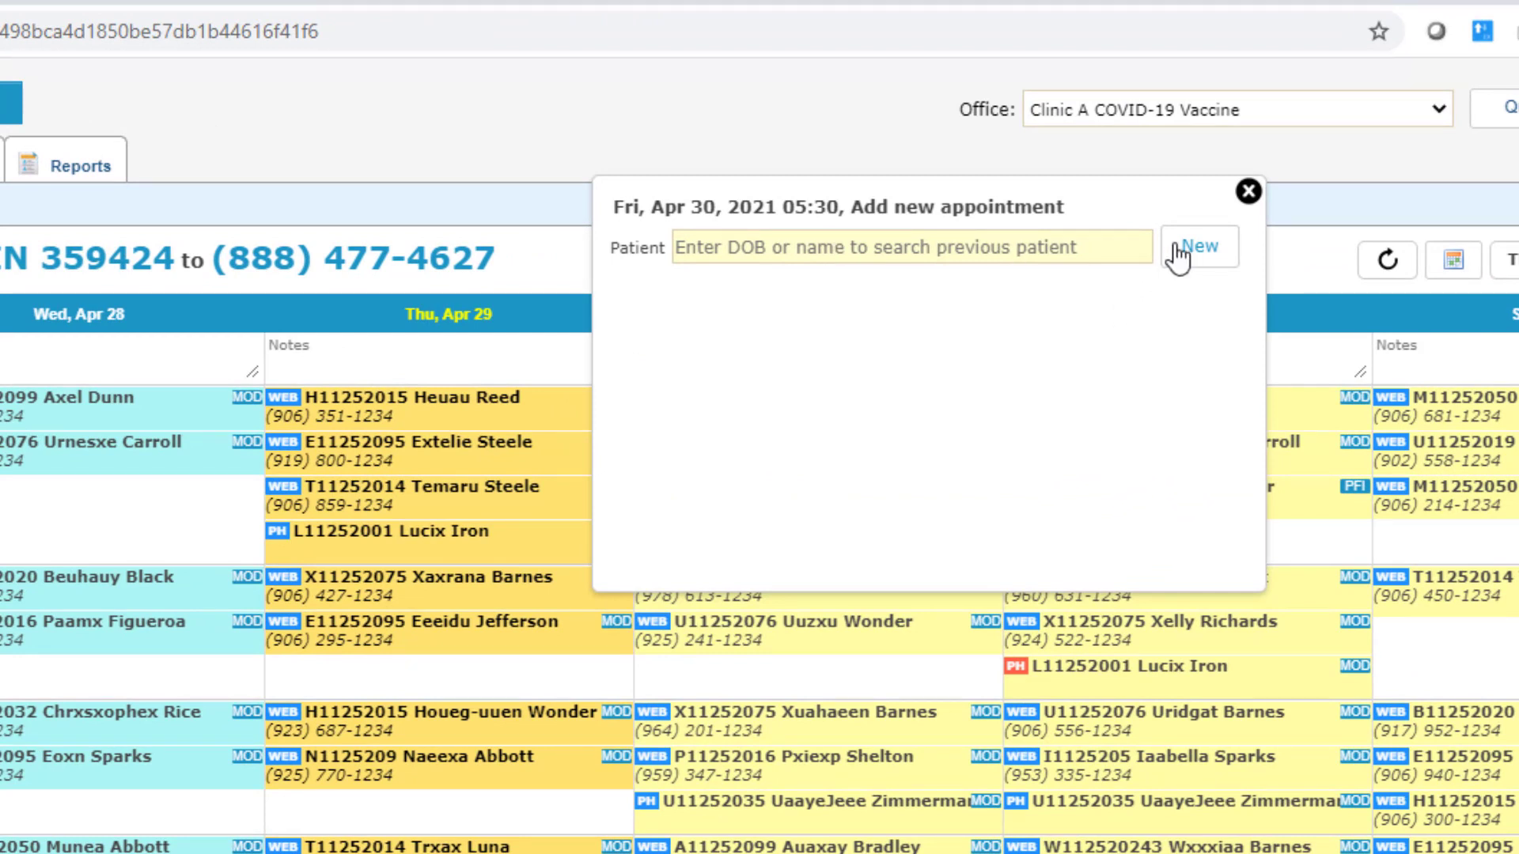
Step: Book a searched existing patient for a Moderna first dose on Fri Apr 30 at 05:30, then begin another booking
{"action": "left_click", "coordinate": [962, 257]}
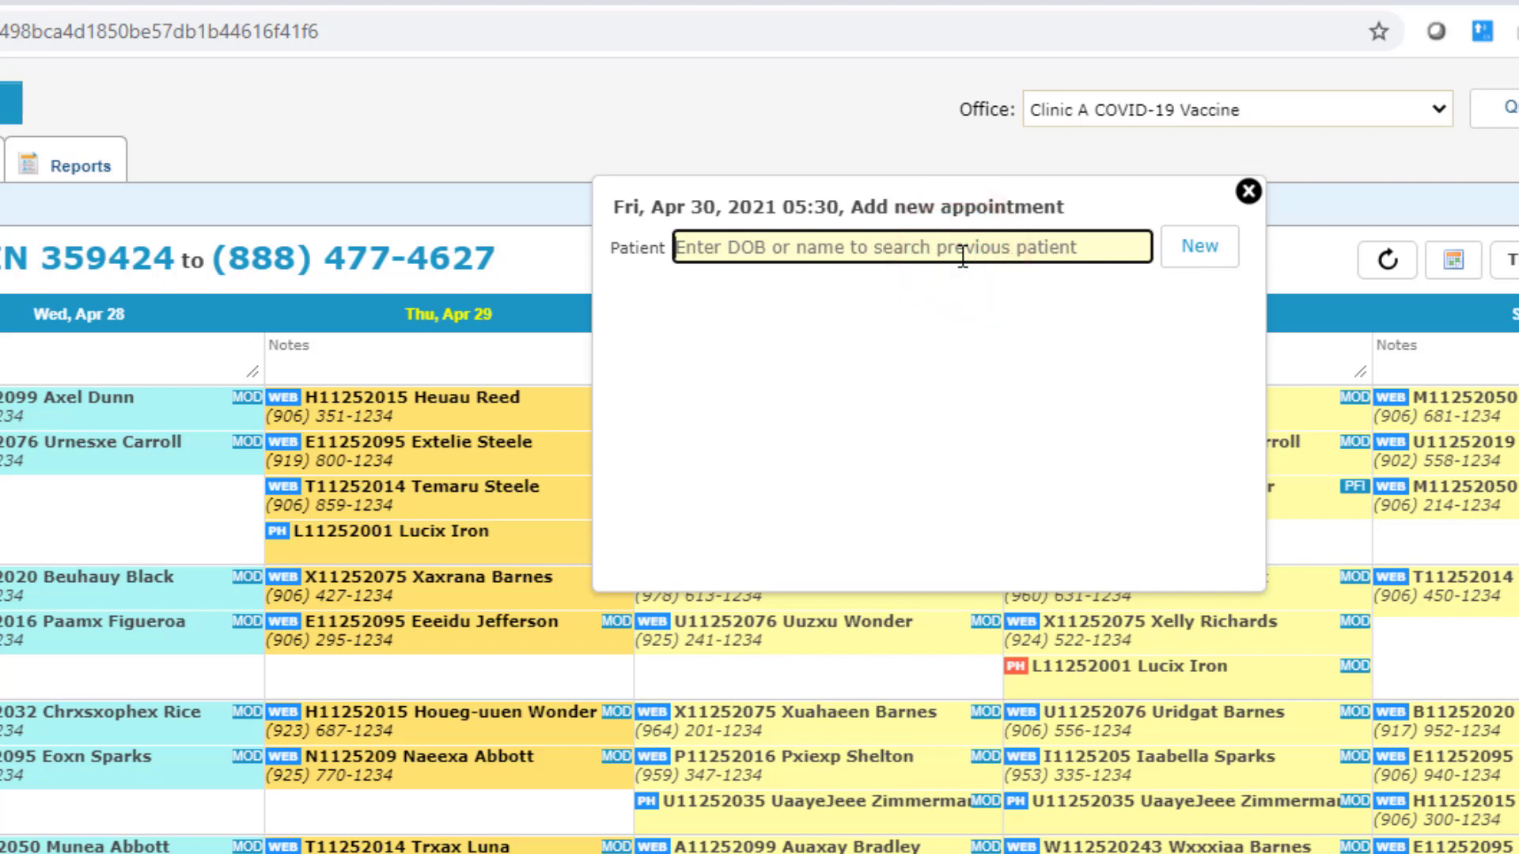
{"action": "type", "text": "mike"}
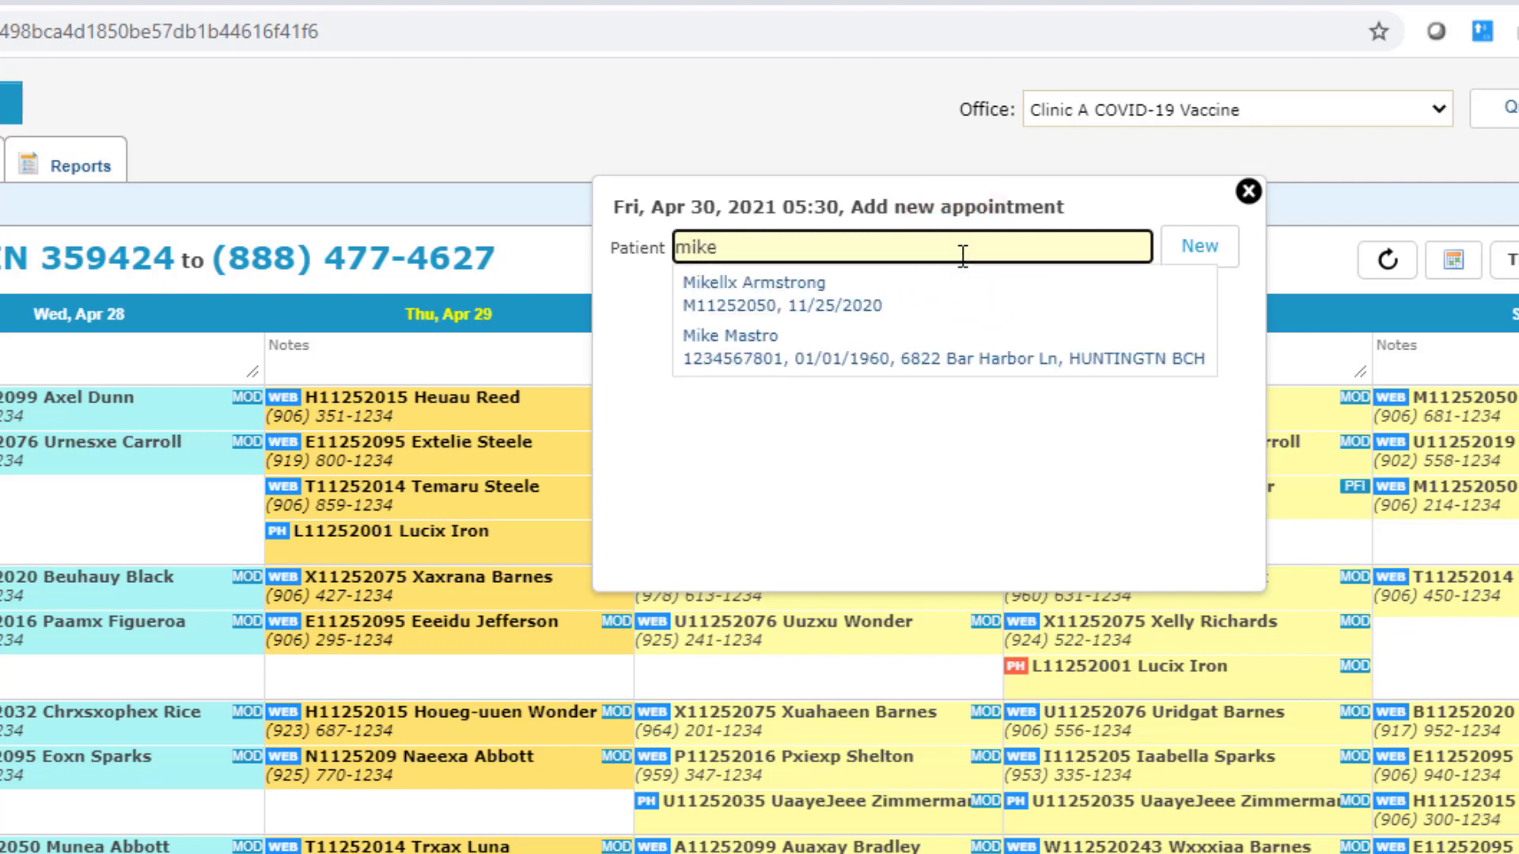
{"action": "left_click", "coordinate": [927, 301]}
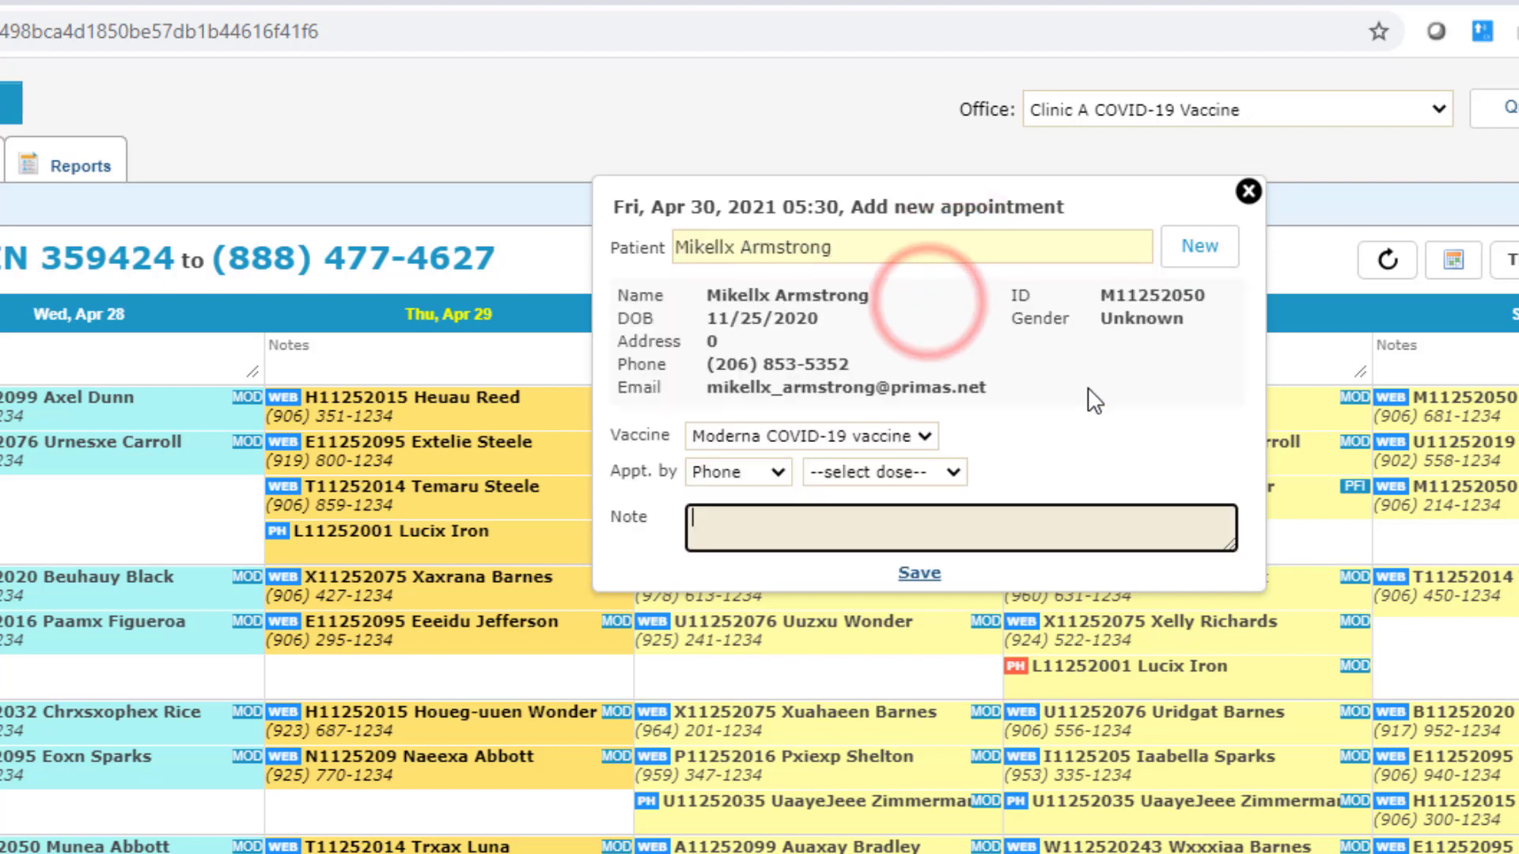
{"action": "left_click", "coordinate": [928, 476]}
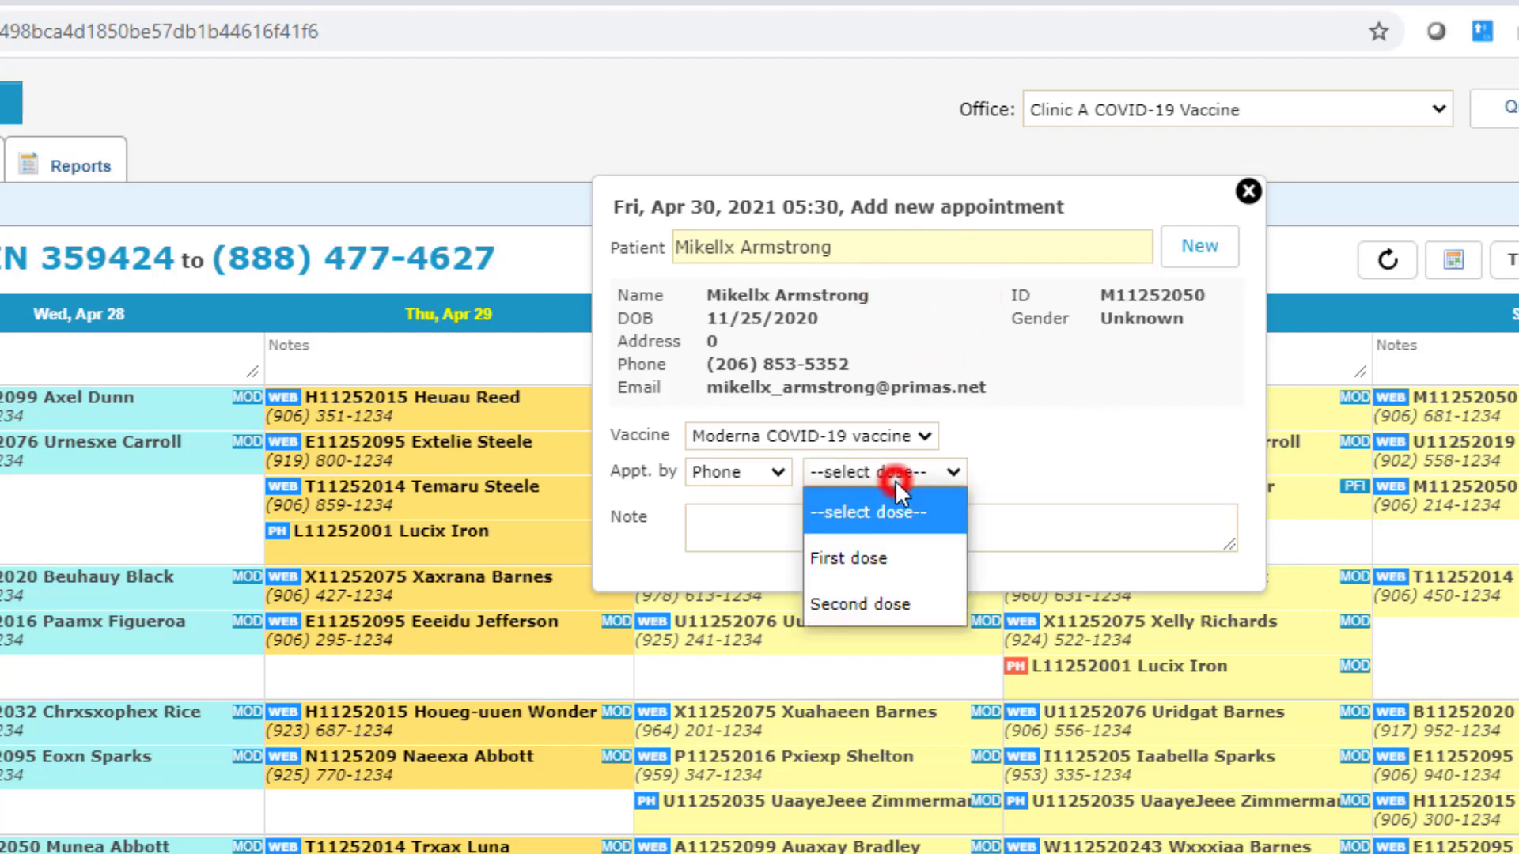
{"action": "left_click", "coordinate": [875, 560]}
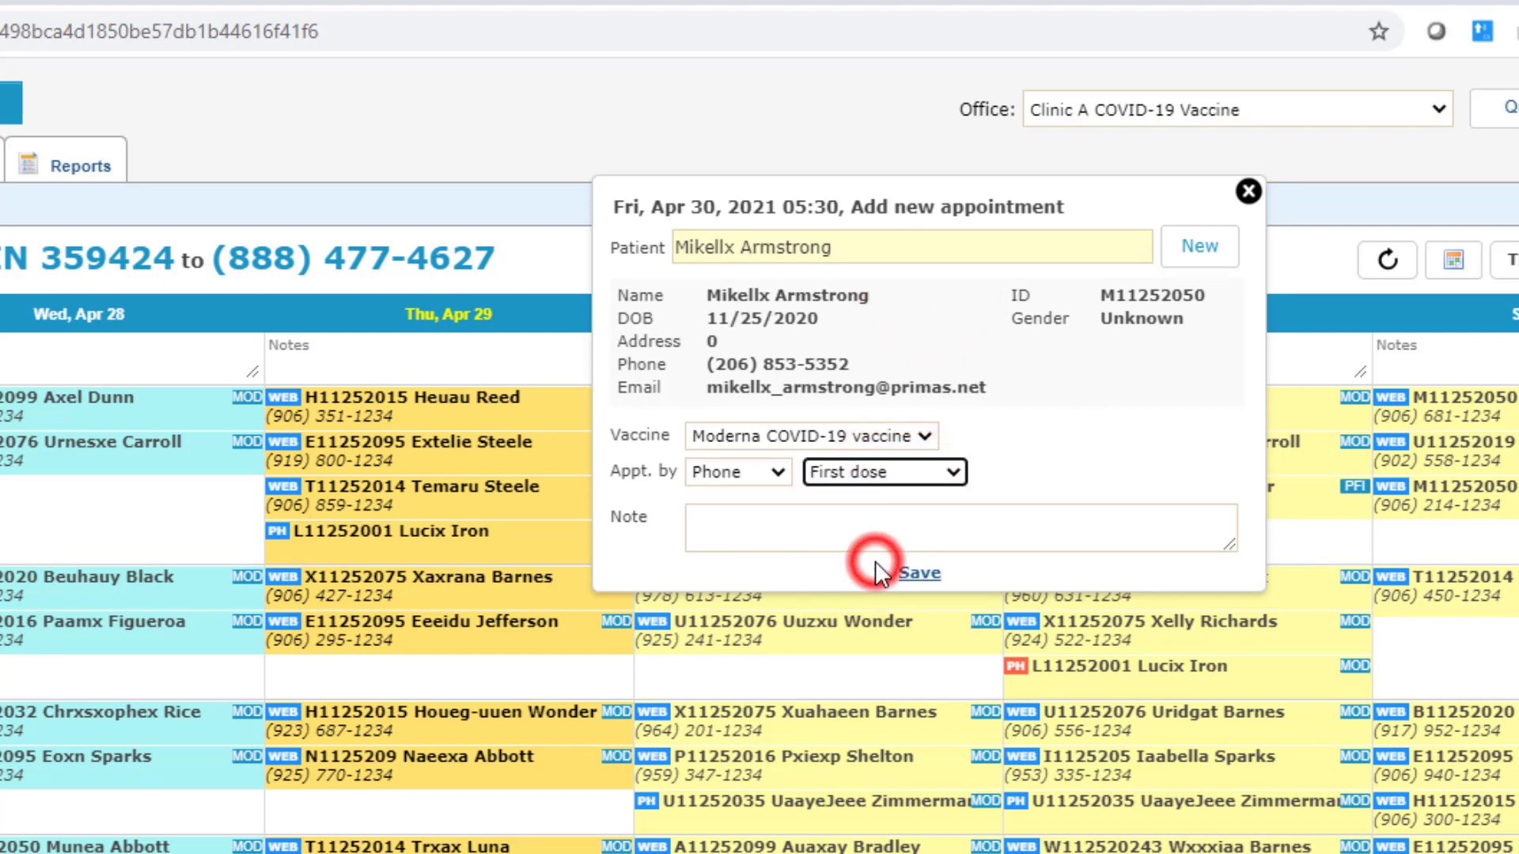
{"action": "left_click", "coordinate": [913, 574]}
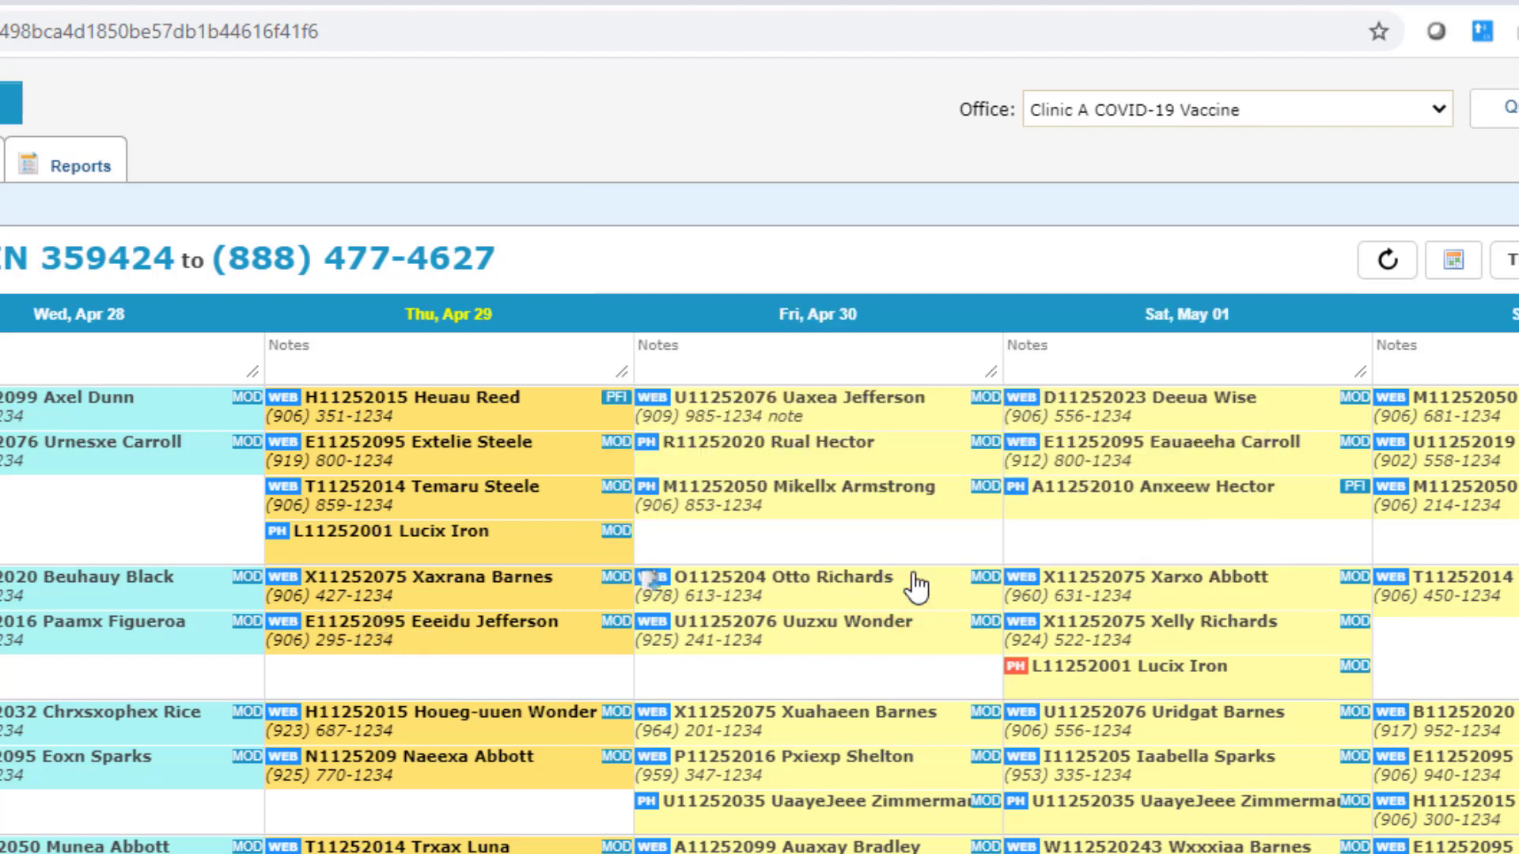
{"action": "left_click", "coordinate": [656, 494]}
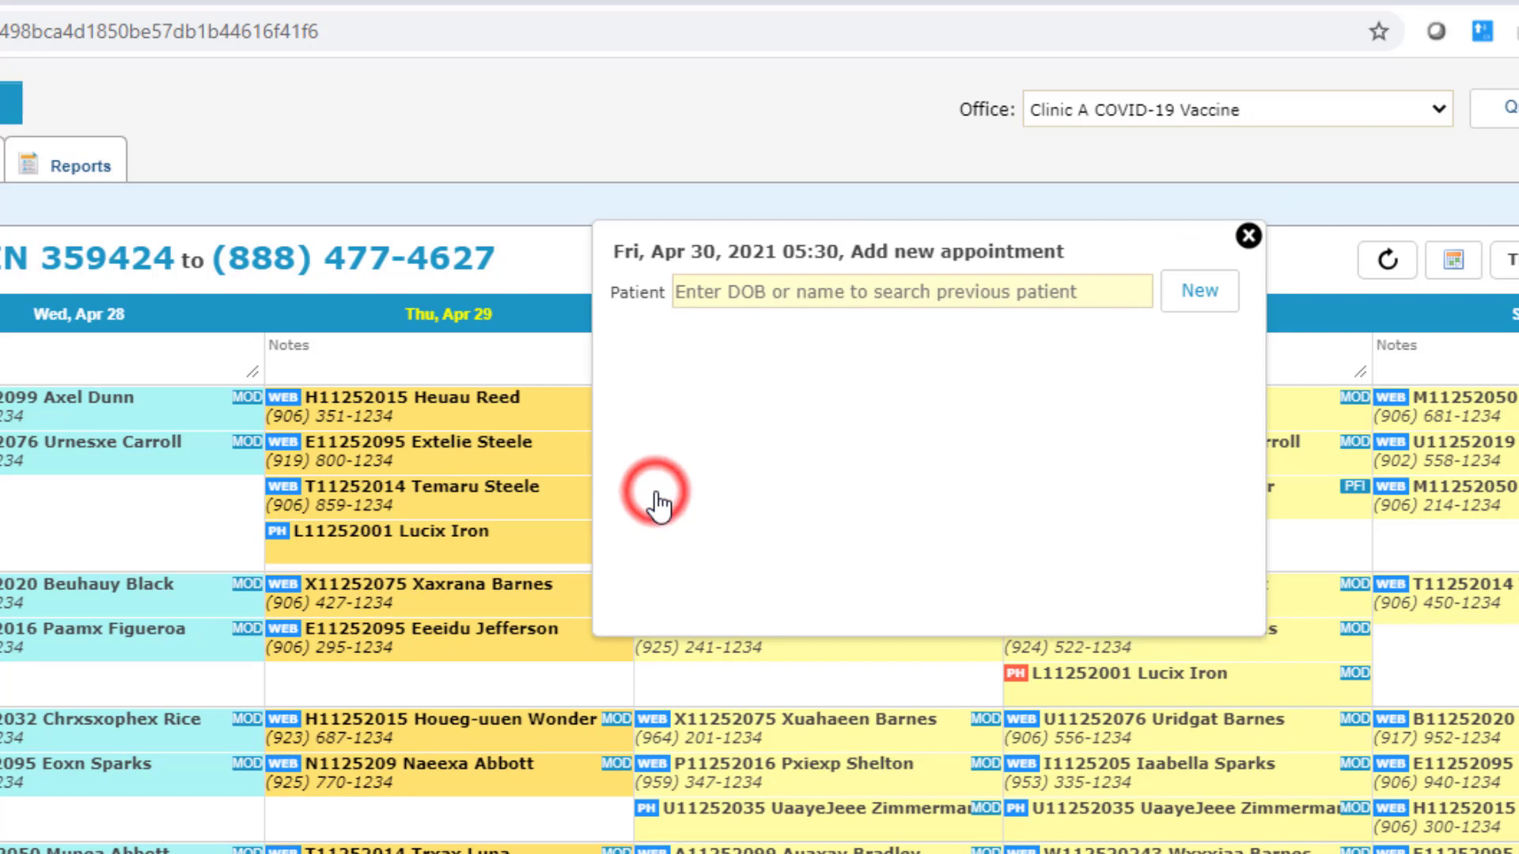
Step: Register a new patient with first and last name and save their Moderna first-dose appointment
{"action": "left_click", "coordinate": [1202, 300]}
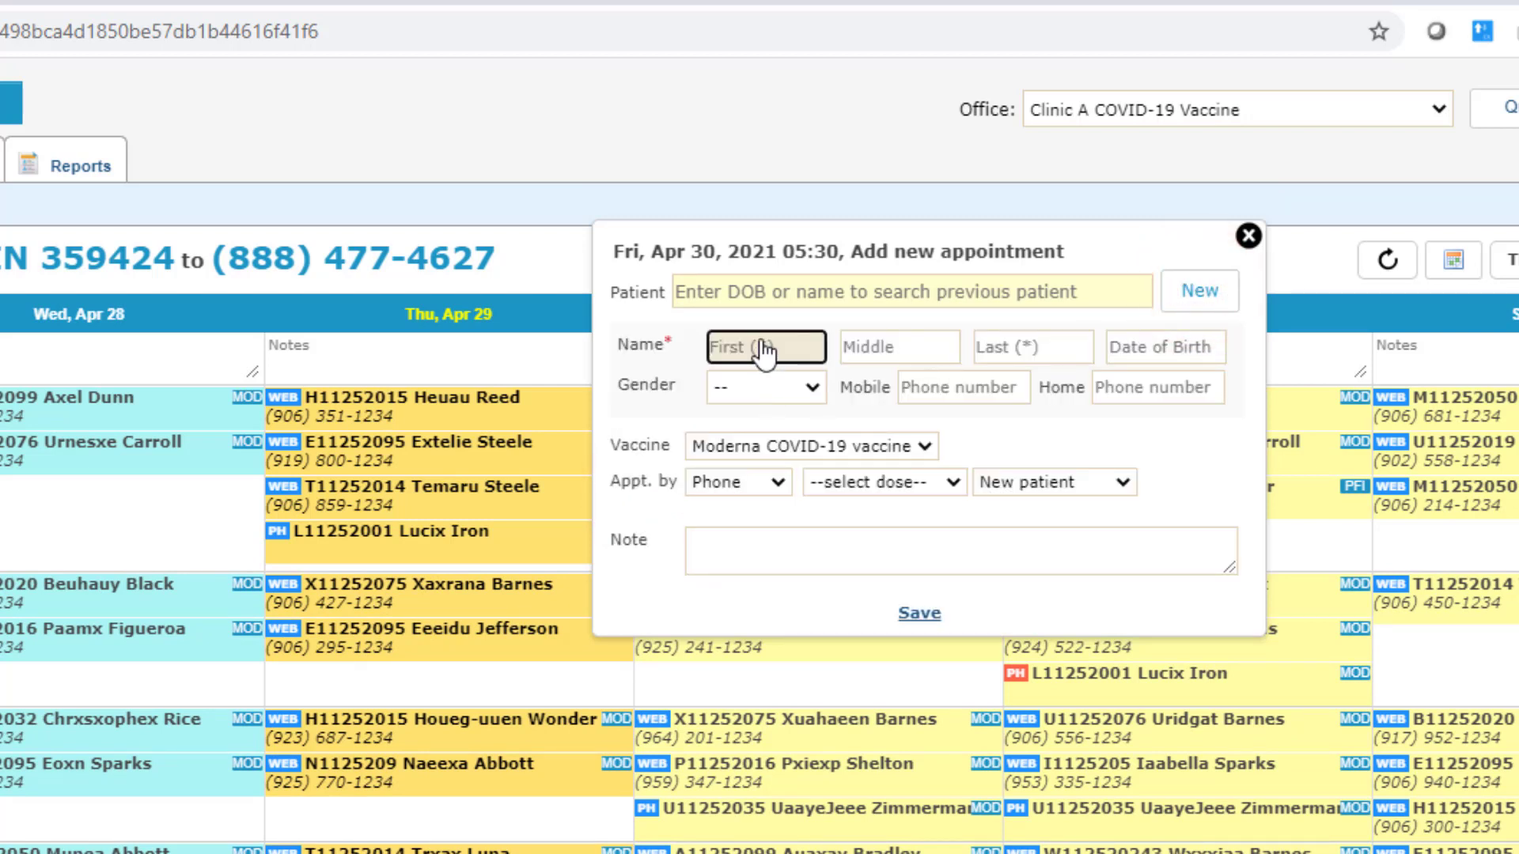
{"action": "left_click", "coordinate": [762, 350]}
{"action": "type", "text": "John"}
{"action": "key", "text": "Tab"}
{"action": "type", "text": "D"}
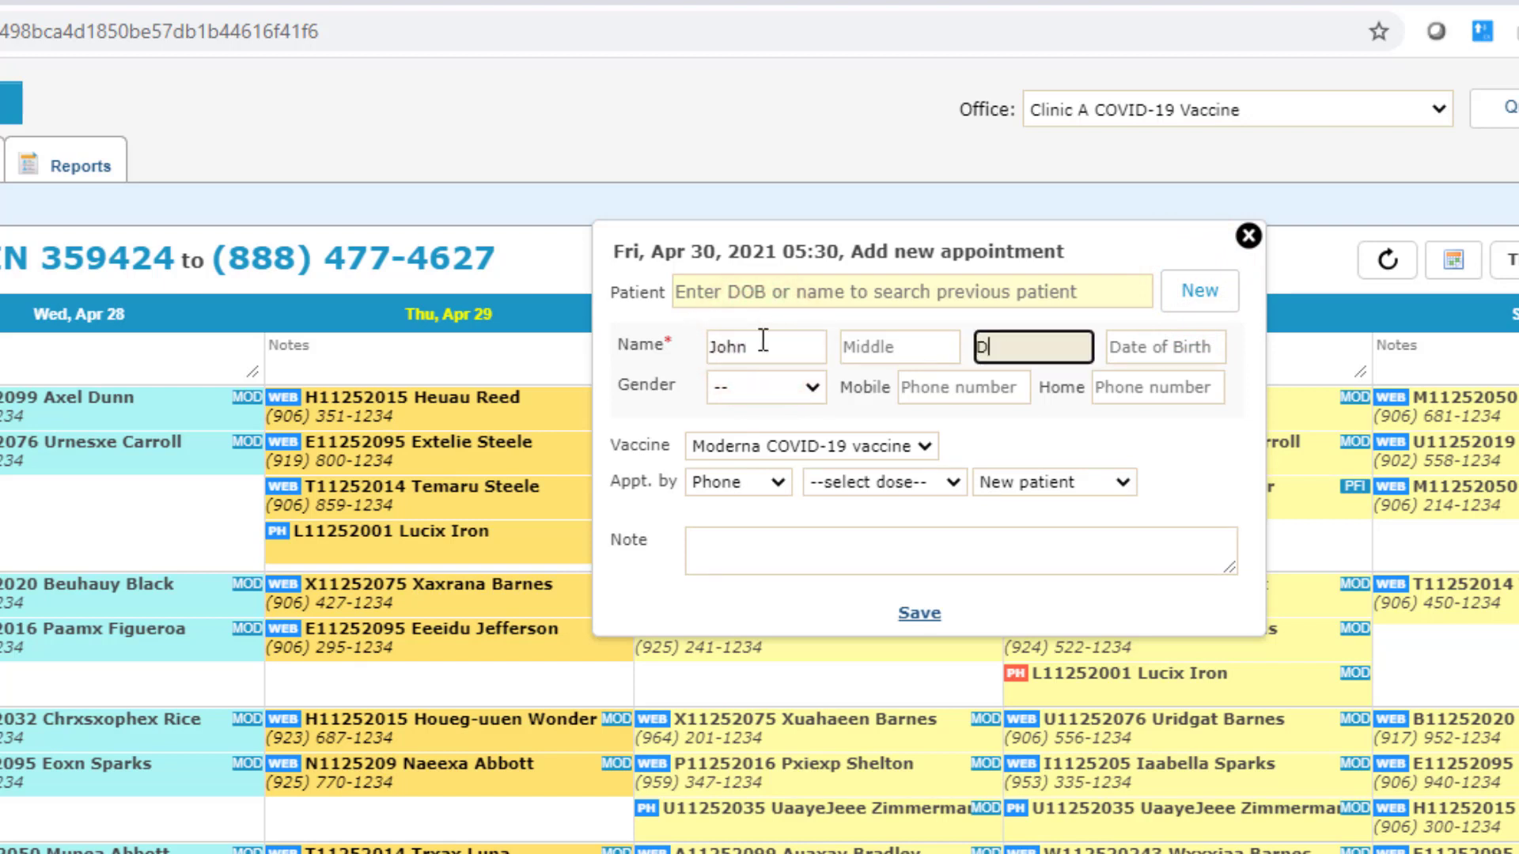
{"action": "type", "text": "oe"}
{"action": "key", "text": "Tab"}
{"action": "left_click", "coordinate": [907, 485]}
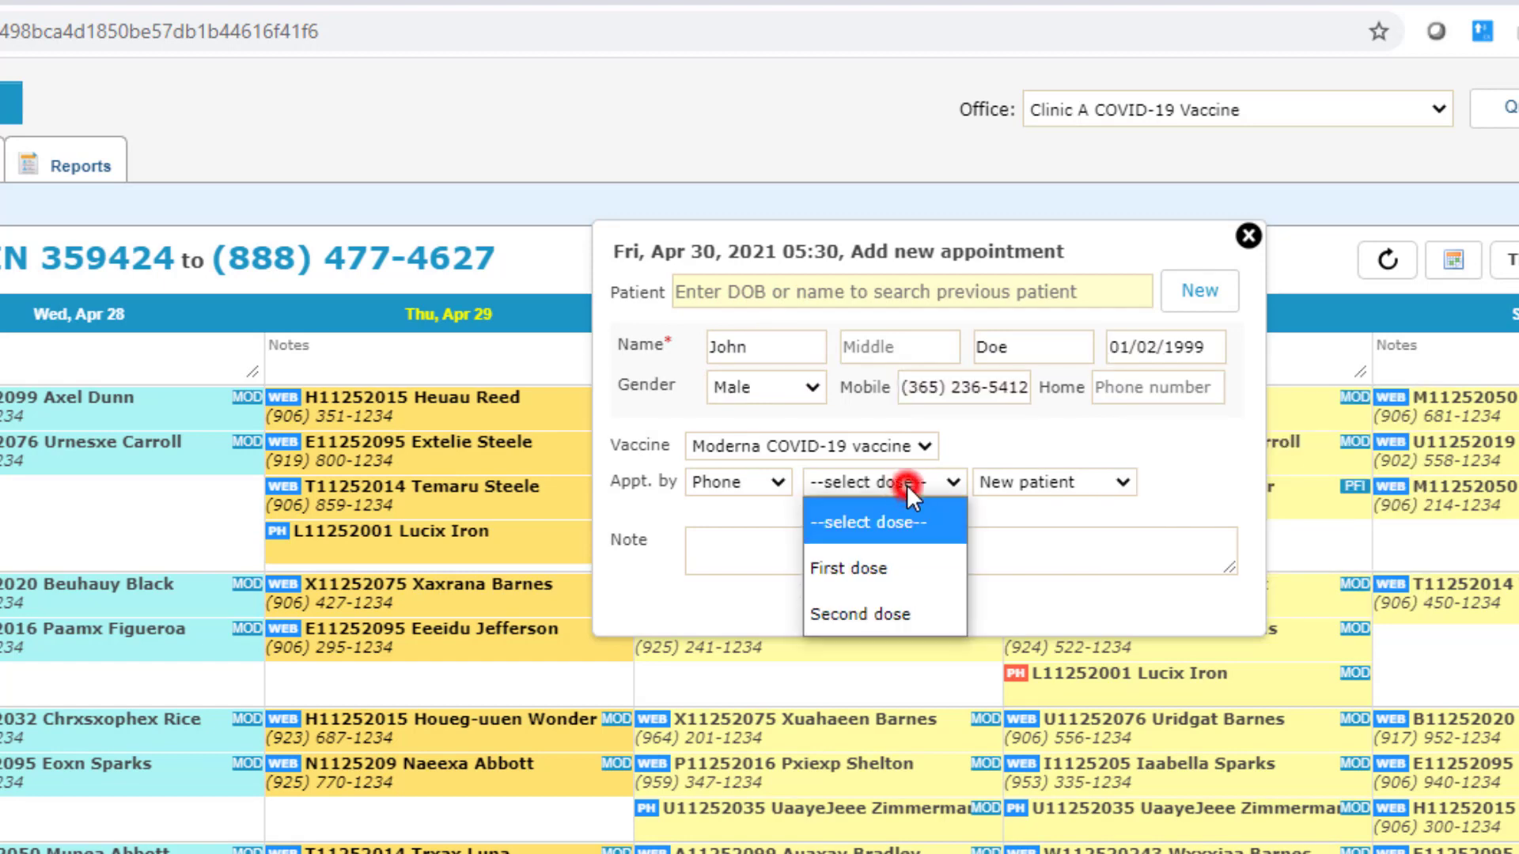
{"action": "left_click", "coordinate": [891, 567]}
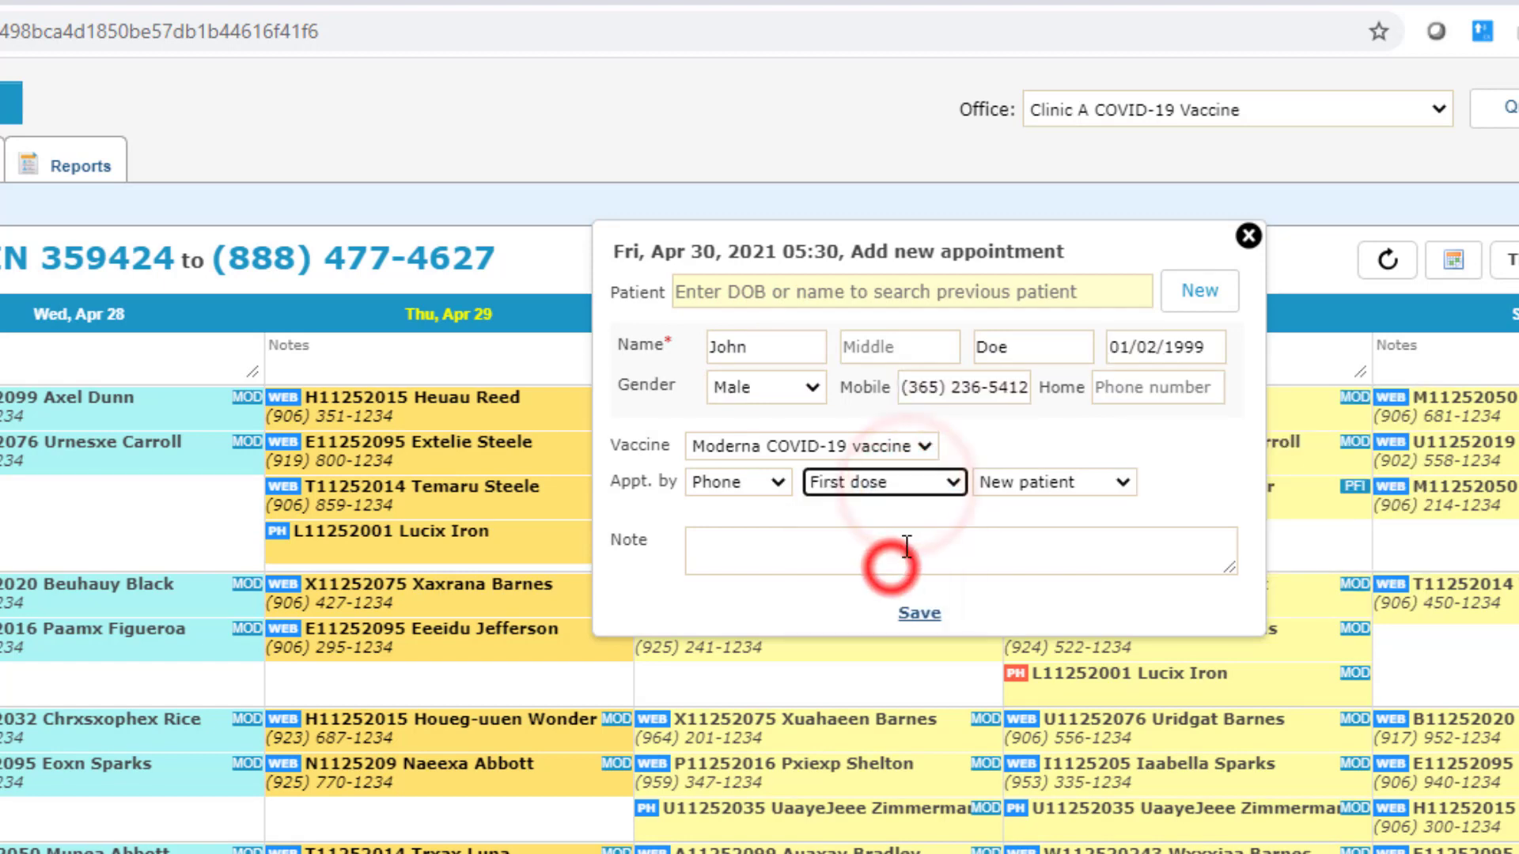
{"action": "left_click", "coordinate": [917, 613]}
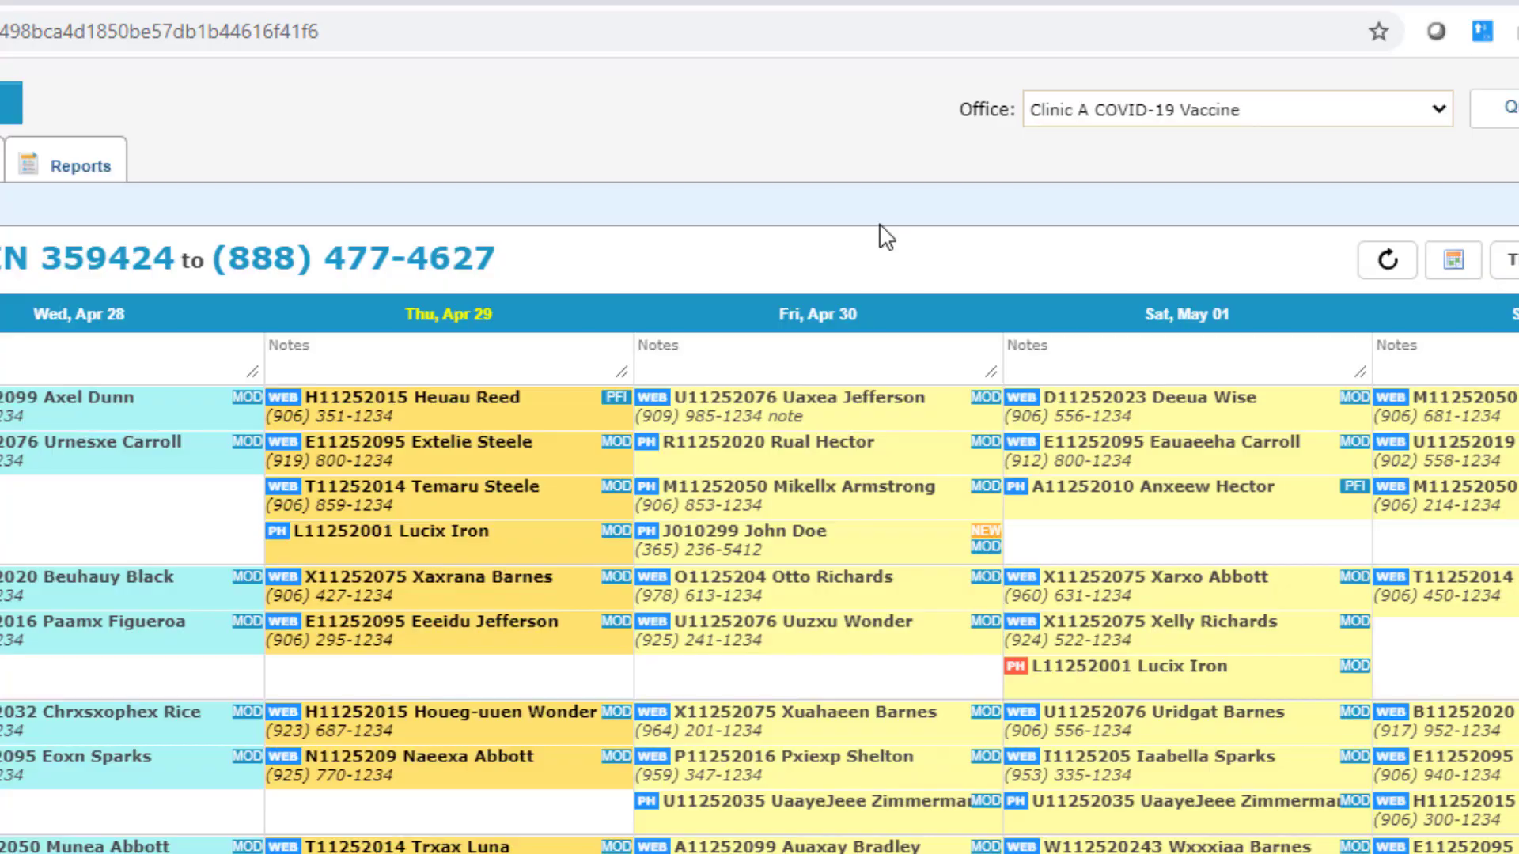
{"action": "scroll", "coordinate": [759, 506], "scroll_direction": "down", "scroll_amount": 20}
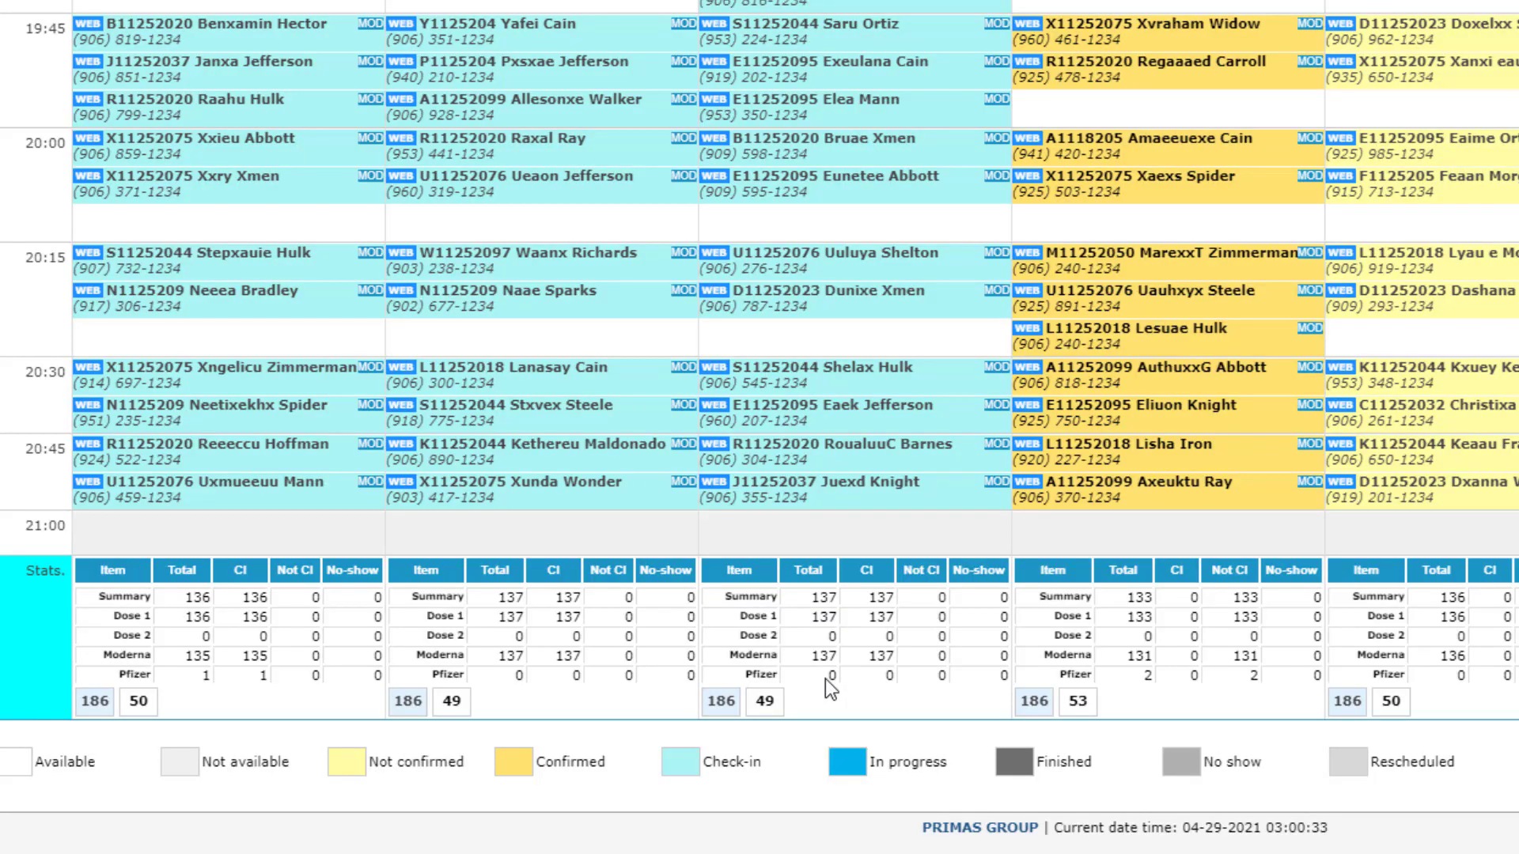
{"action": "scroll", "coordinate": [824, 689], "scroll_direction": "up", "scroll_amount": 15}
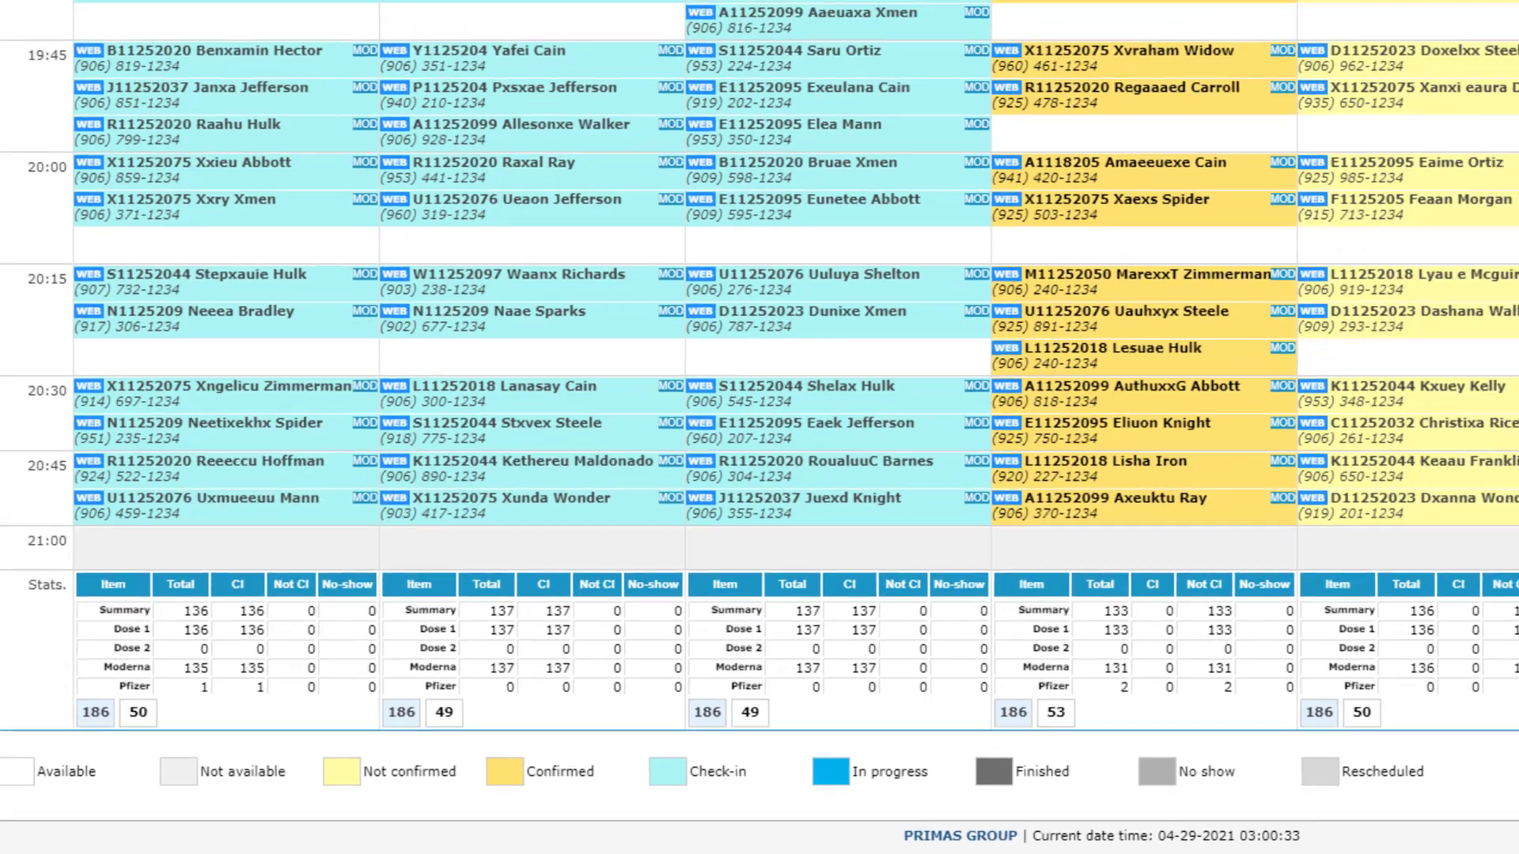
{"action": "scroll", "coordinate": [738, 168], "scroll_direction": "up", "scroll_amount": 10}
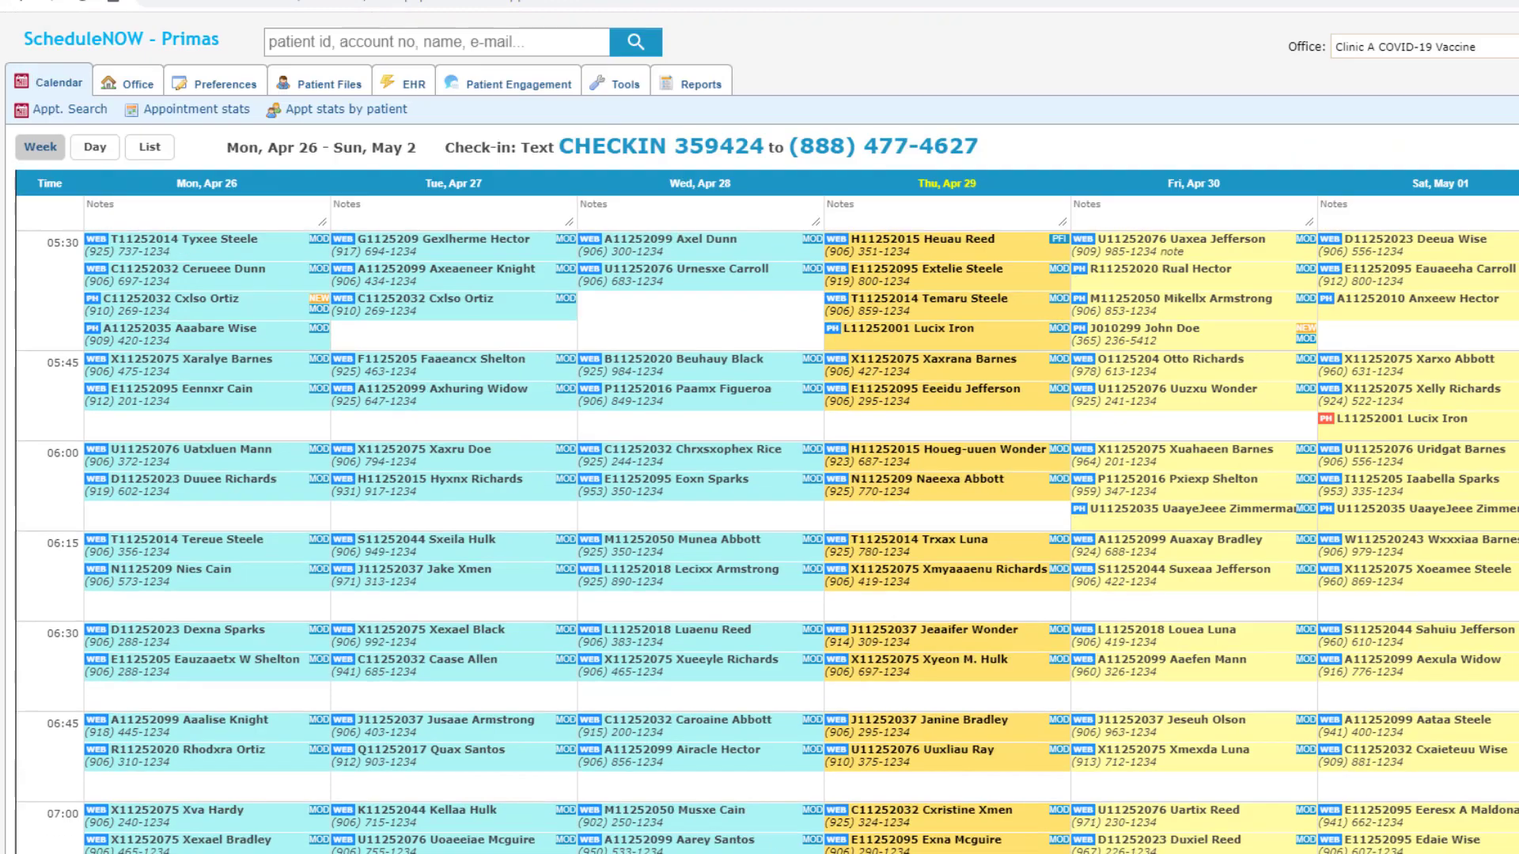
Step: Search appointments dated April 28 to April 30, 2021
{"action": "left_click", "coordinate": [80, 113]}
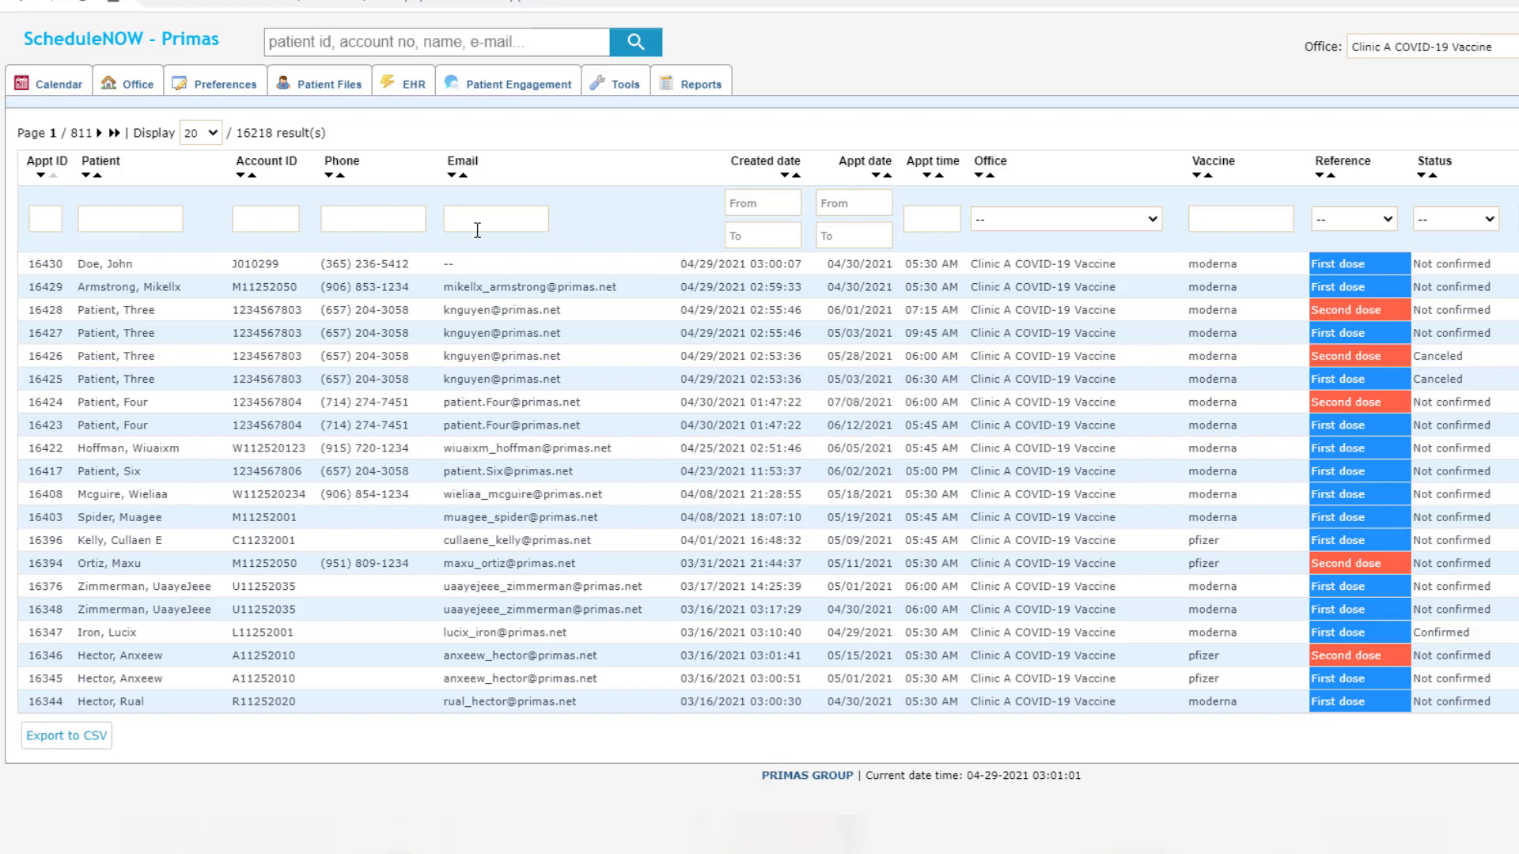
{"action": "left_click", "coordinate": [863, 204]}
{"action": "left_click", "coordinate": [1295, 144]}
{"action": "left_click", "coordinate": [849, 206]}
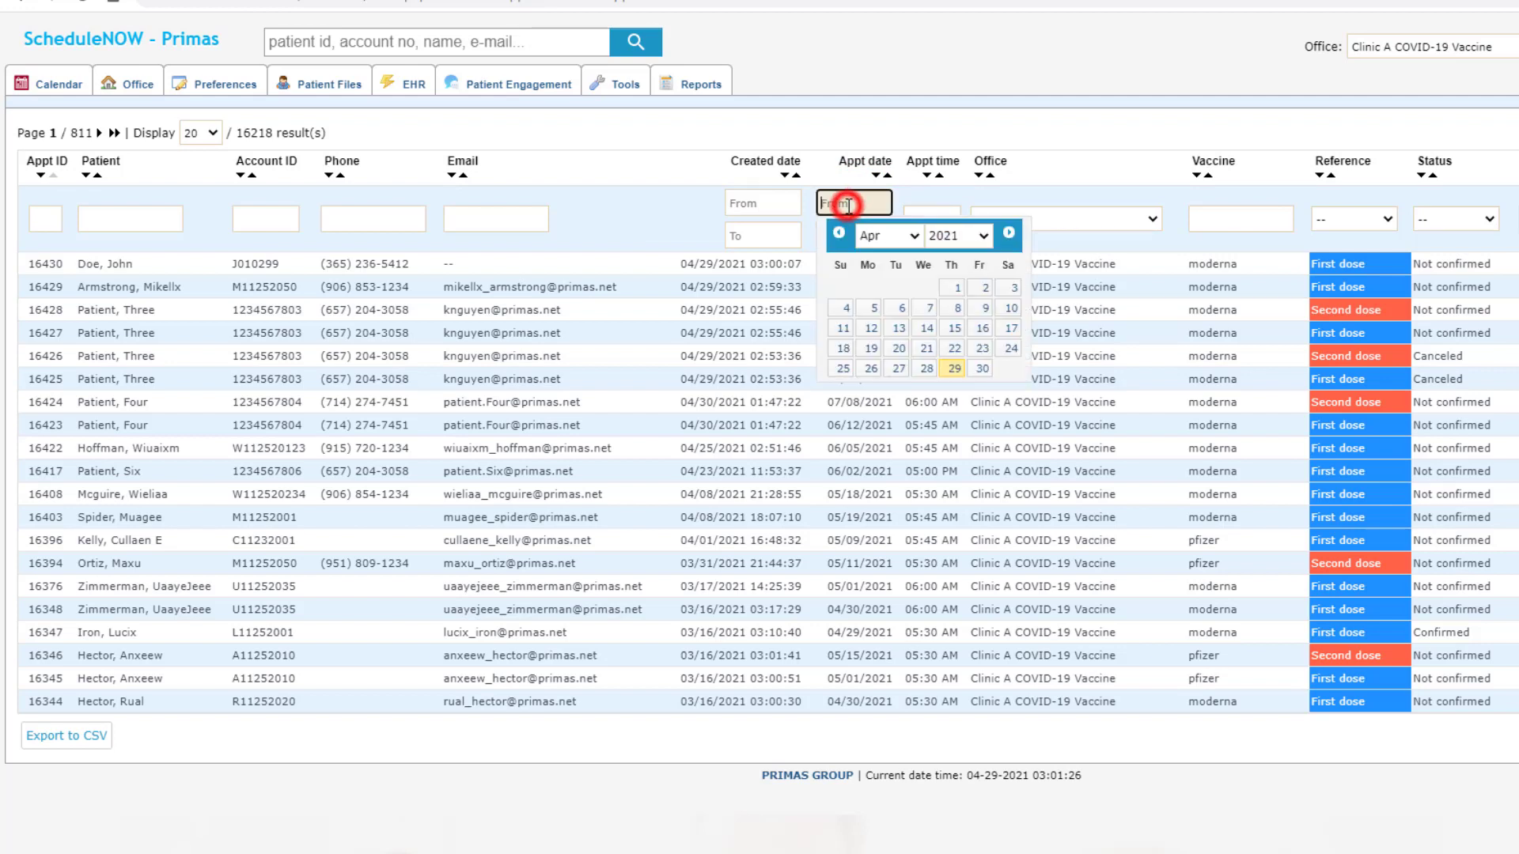
{"action": "left_click", "coordinate": [927, 368]}
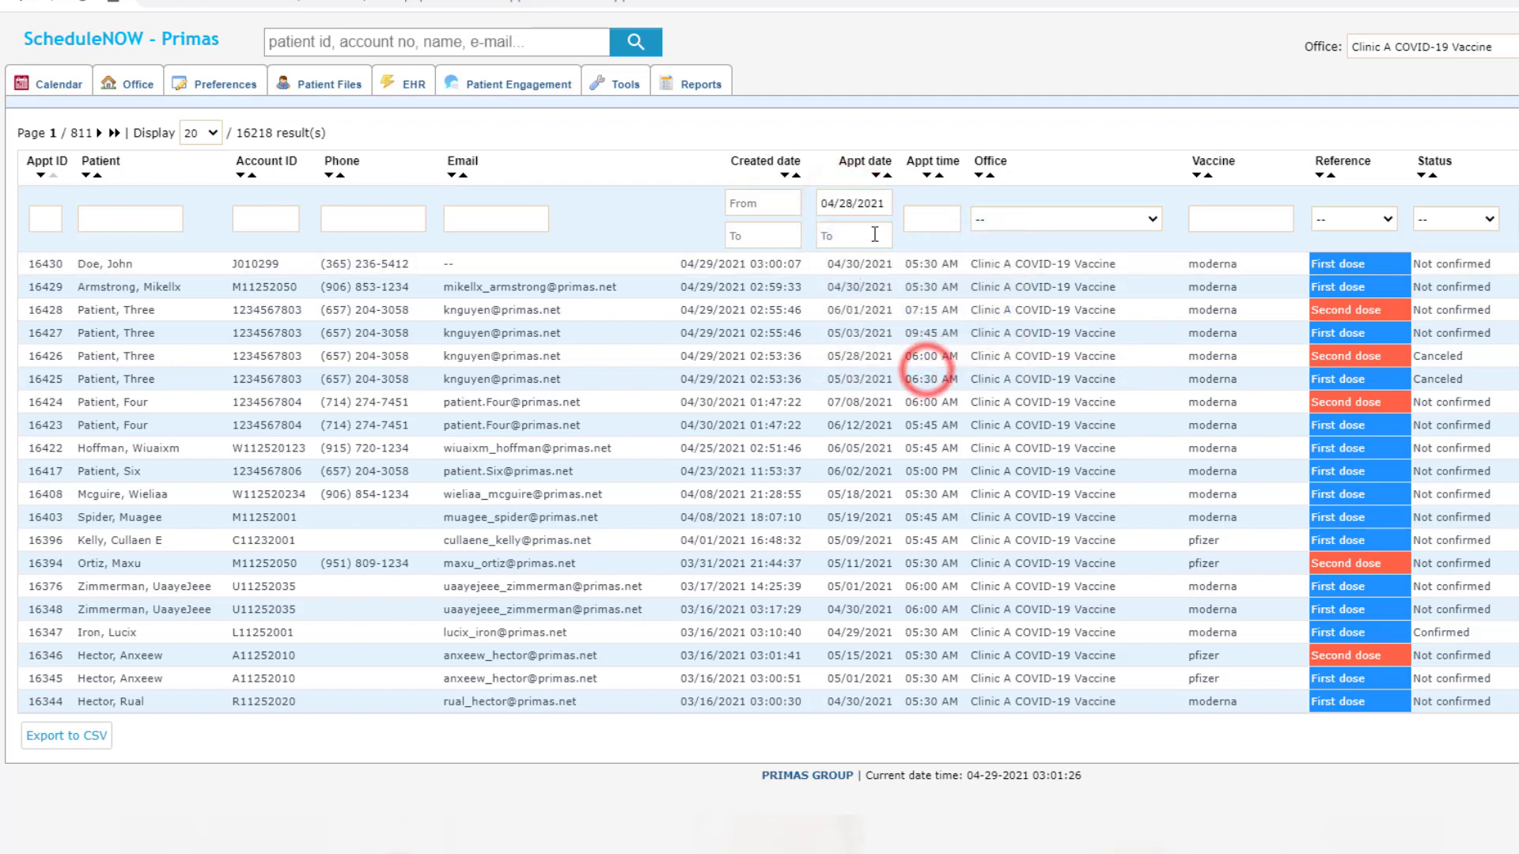
{"action": "left_click", "coordinate": [853, 236]}
{"action": "left_click", "coordinate": [986, 402]}
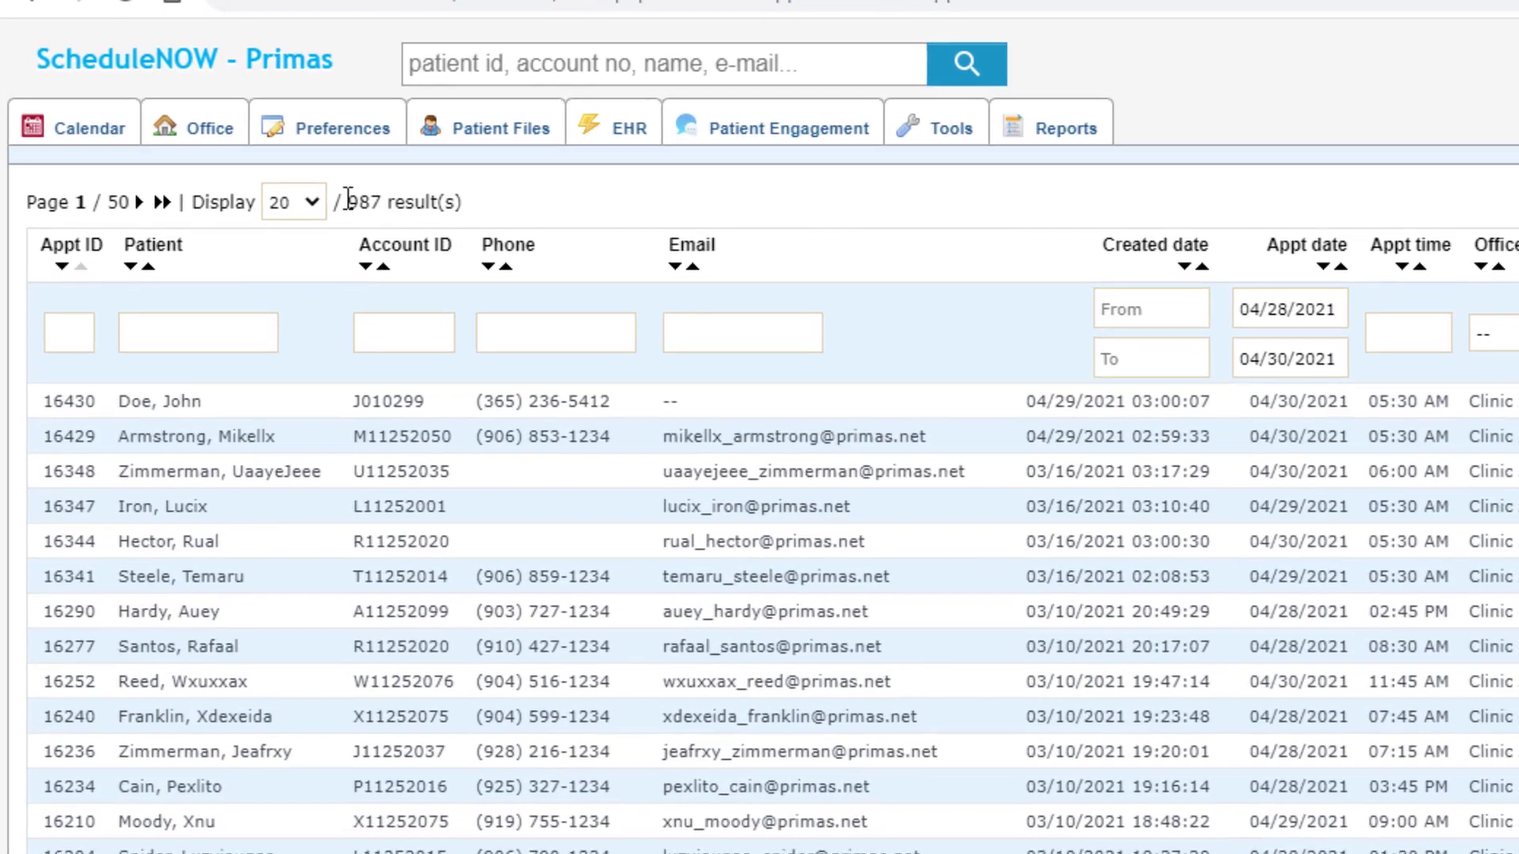
Step: Point out the 987-result count, then filter the list by vaccine 'pfizer'
{"action": "left_click", "coordinate": [228, 131]}
{"action": "double_click", "coordinate": [350, 202]}
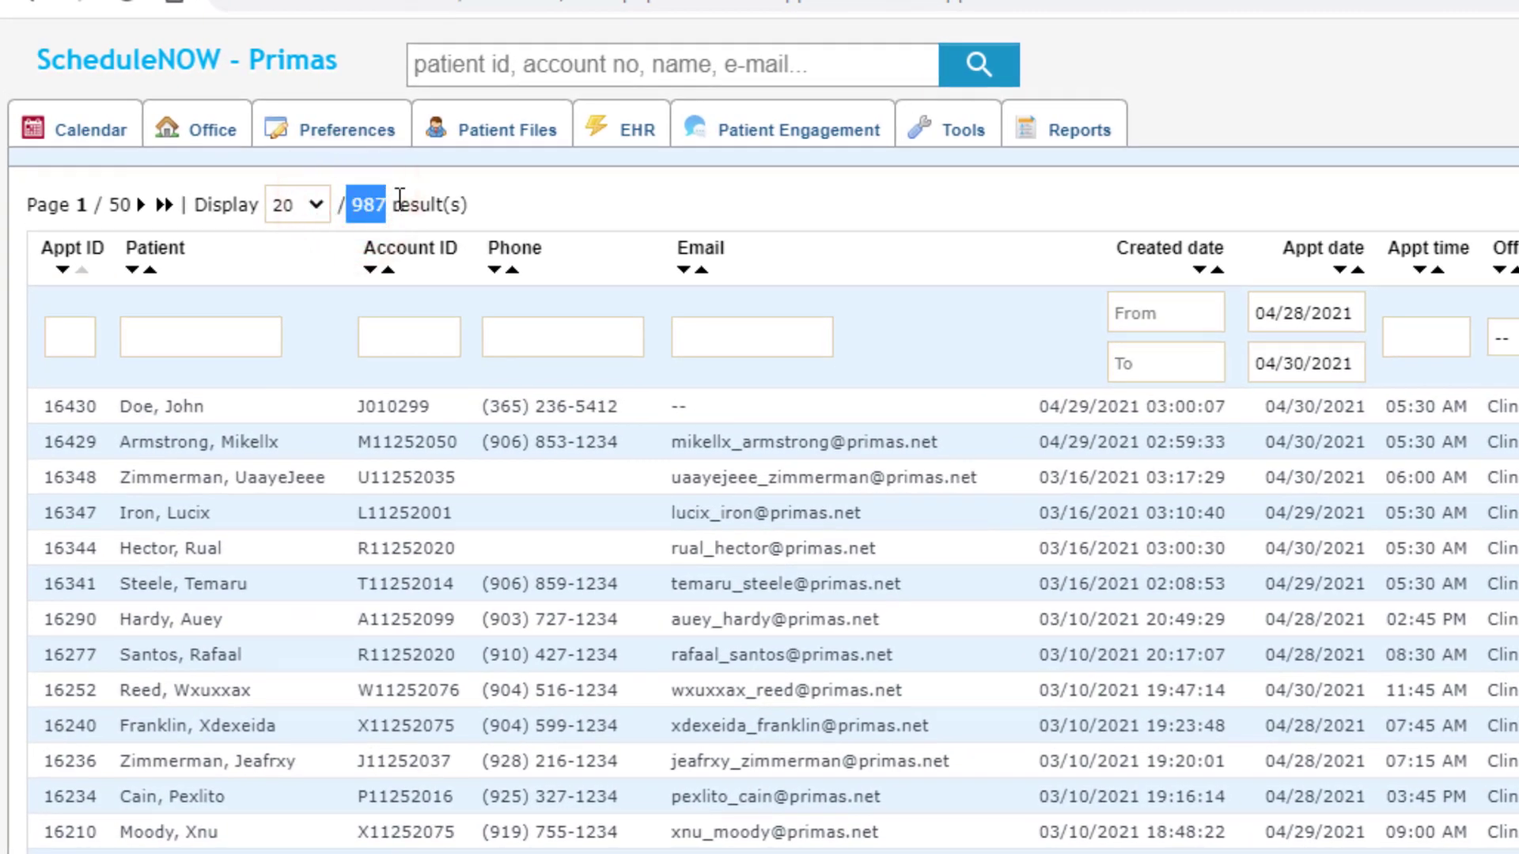
{"action": "left_click", "coordinate": [397, 203]}
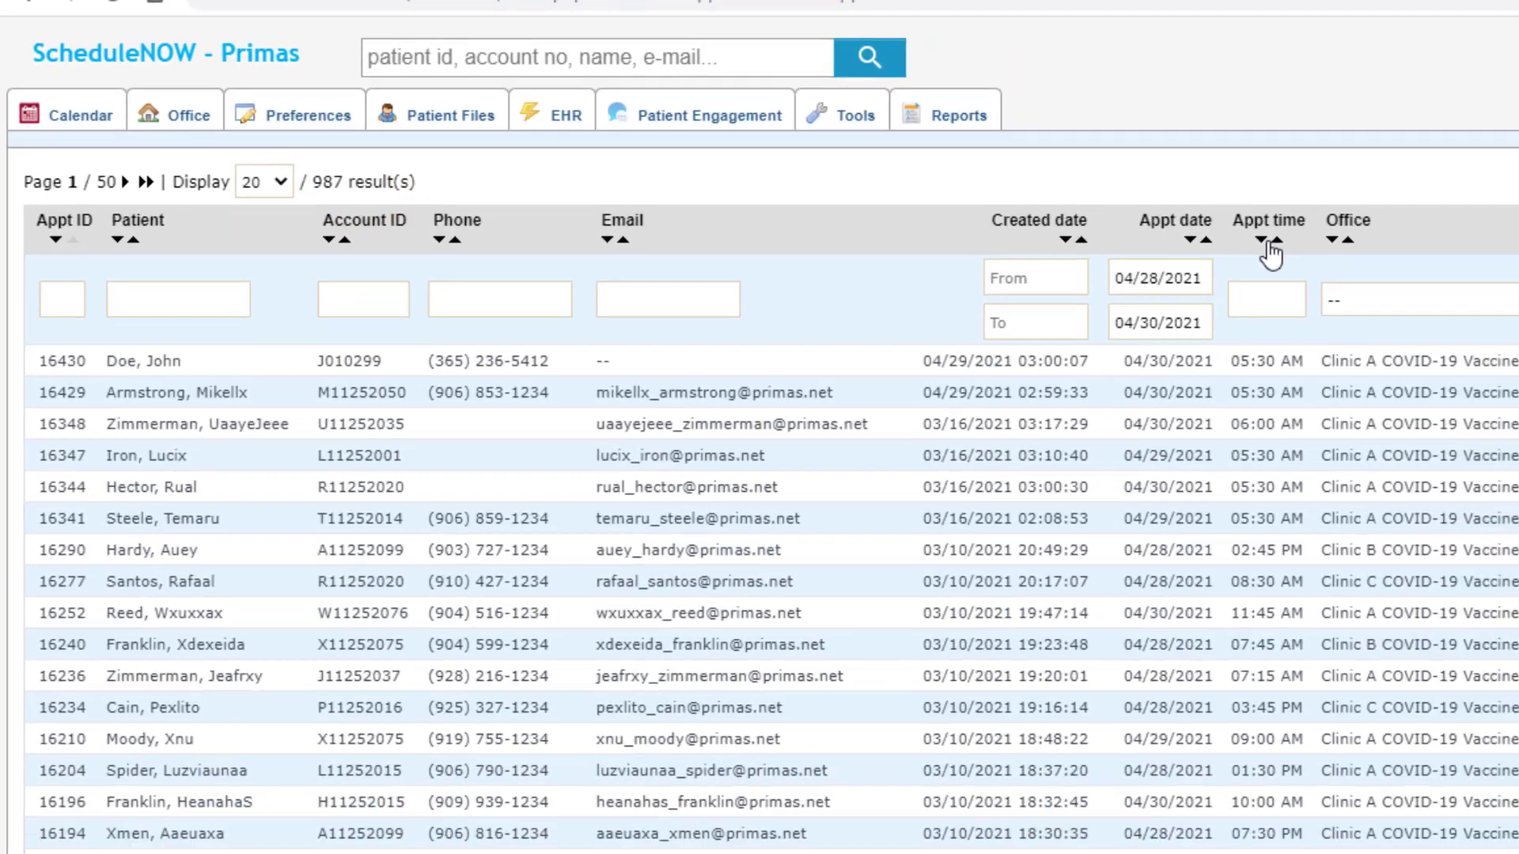
{"action": "left_click", "coordinate": [1325, 201]}
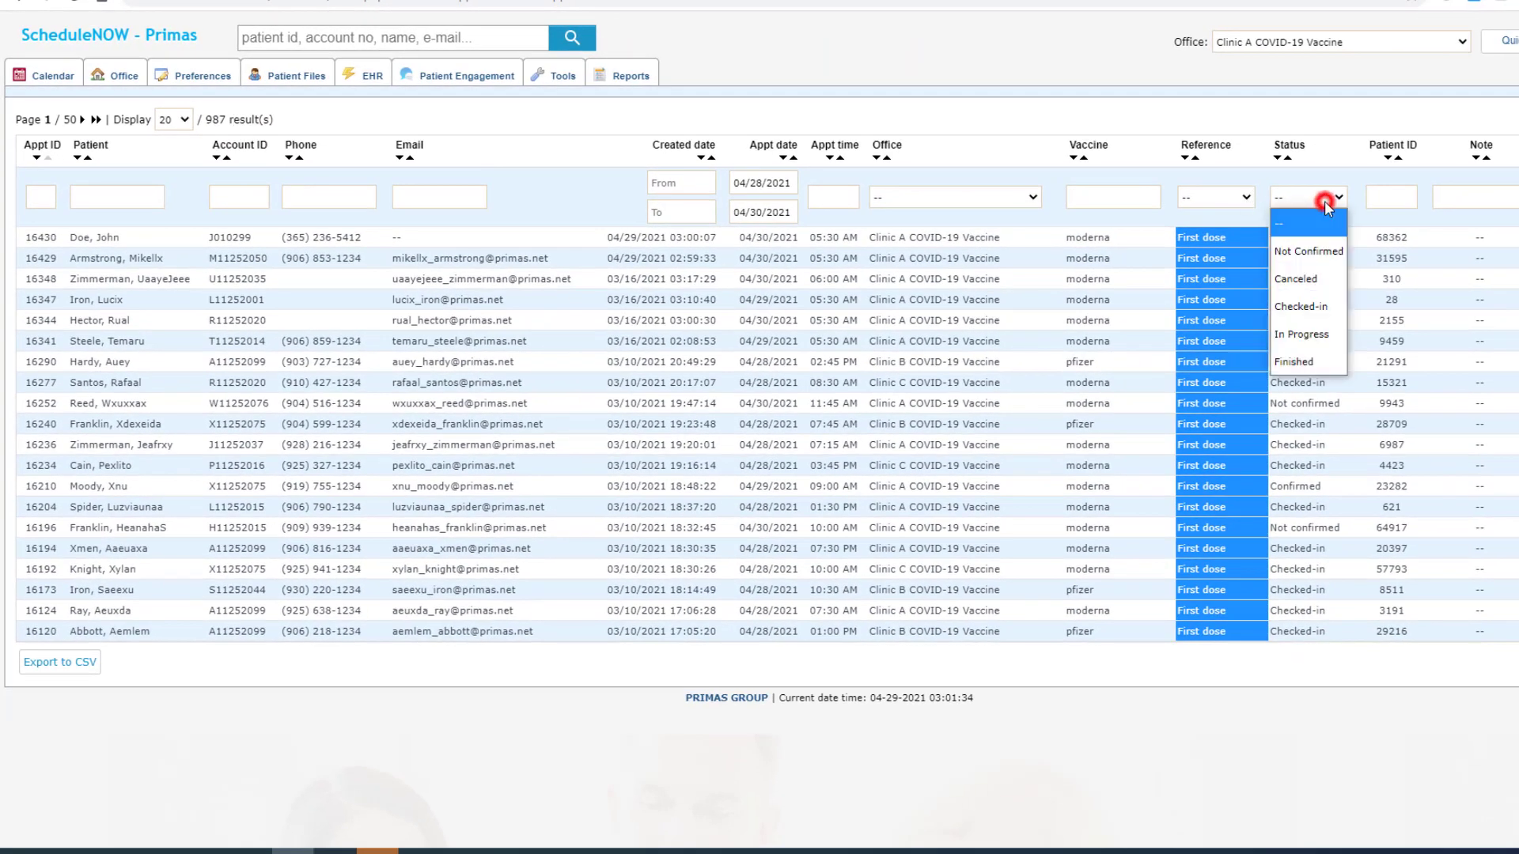
{"action": "left_click", "coordinate": [1136, 200]}
{"action": "type", "text": "pf"}
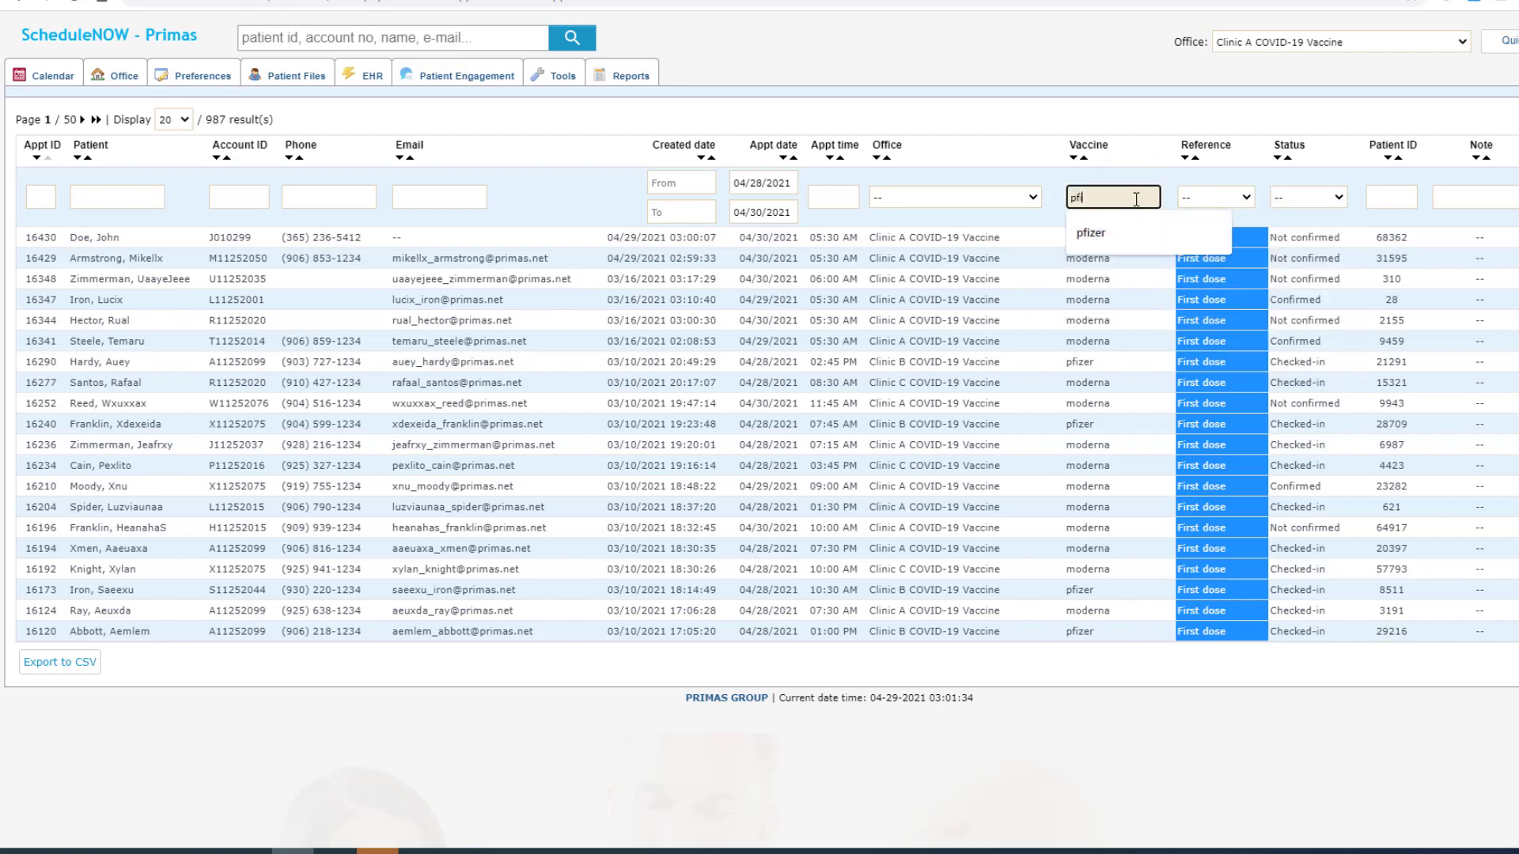
{"action": "type", "text": "izer"}
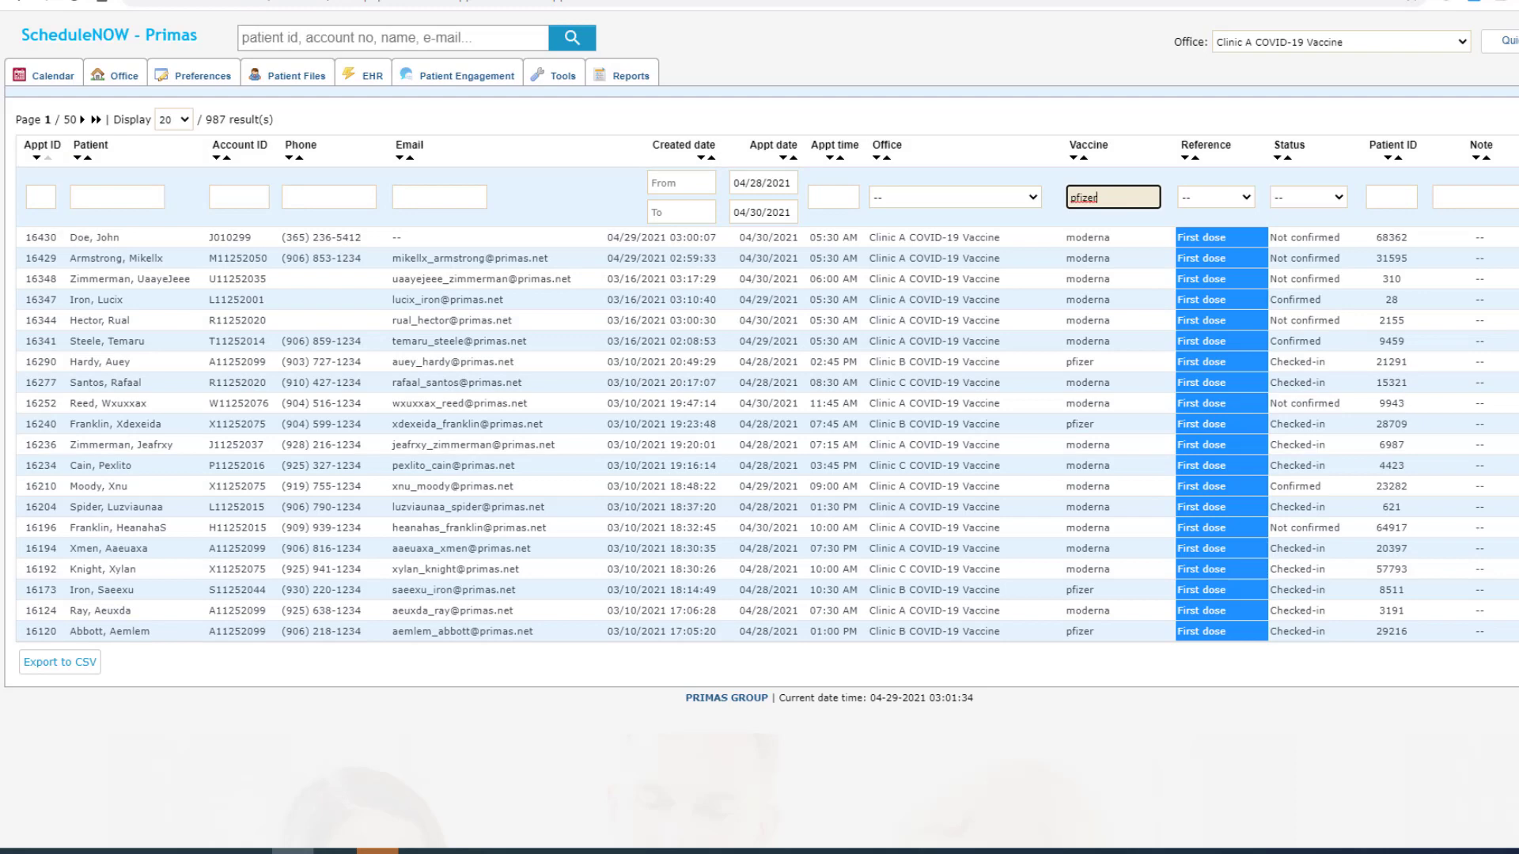
{"action": "key", "text": "Return"}
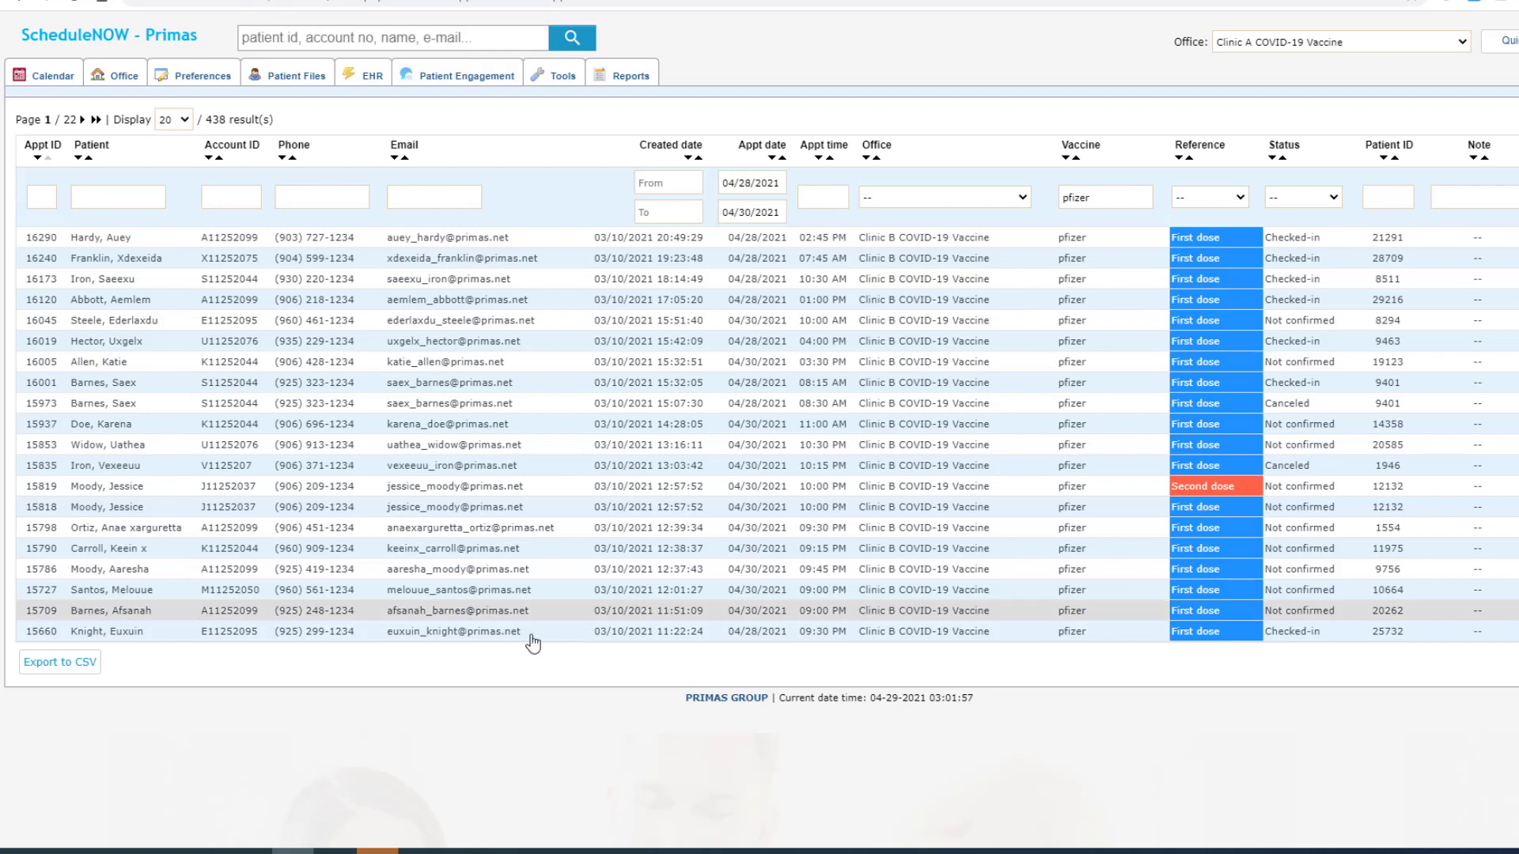
Step: Export the Pfizer appointment list as Appointment_20210429_030204.csv and open the downloaded file
{"action": "left_click", "coordinate": [57, 669]}
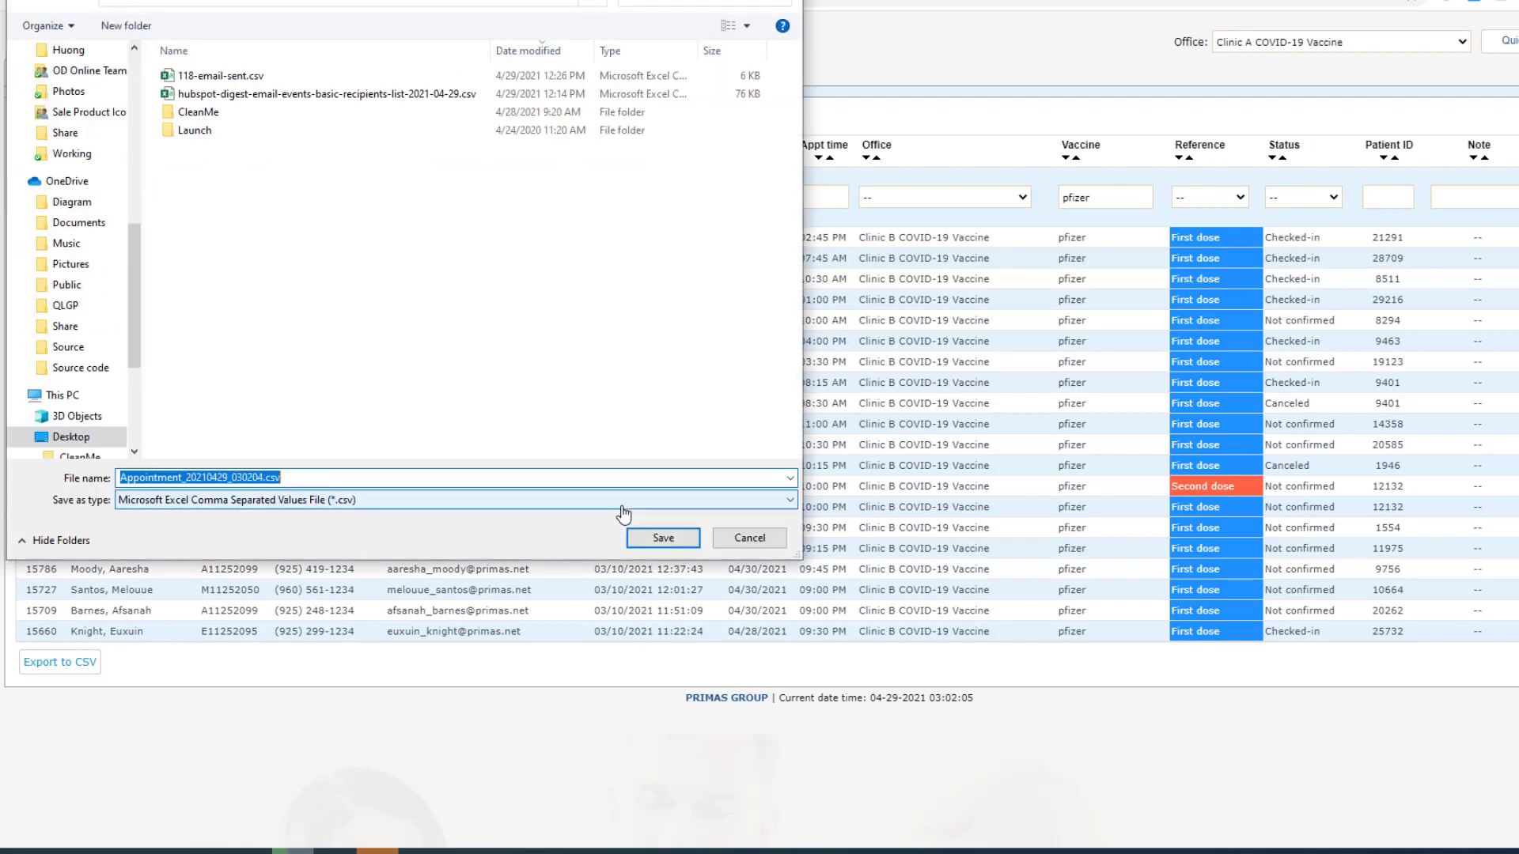
{"action": "left_click", "coordinate": [663, 537]}
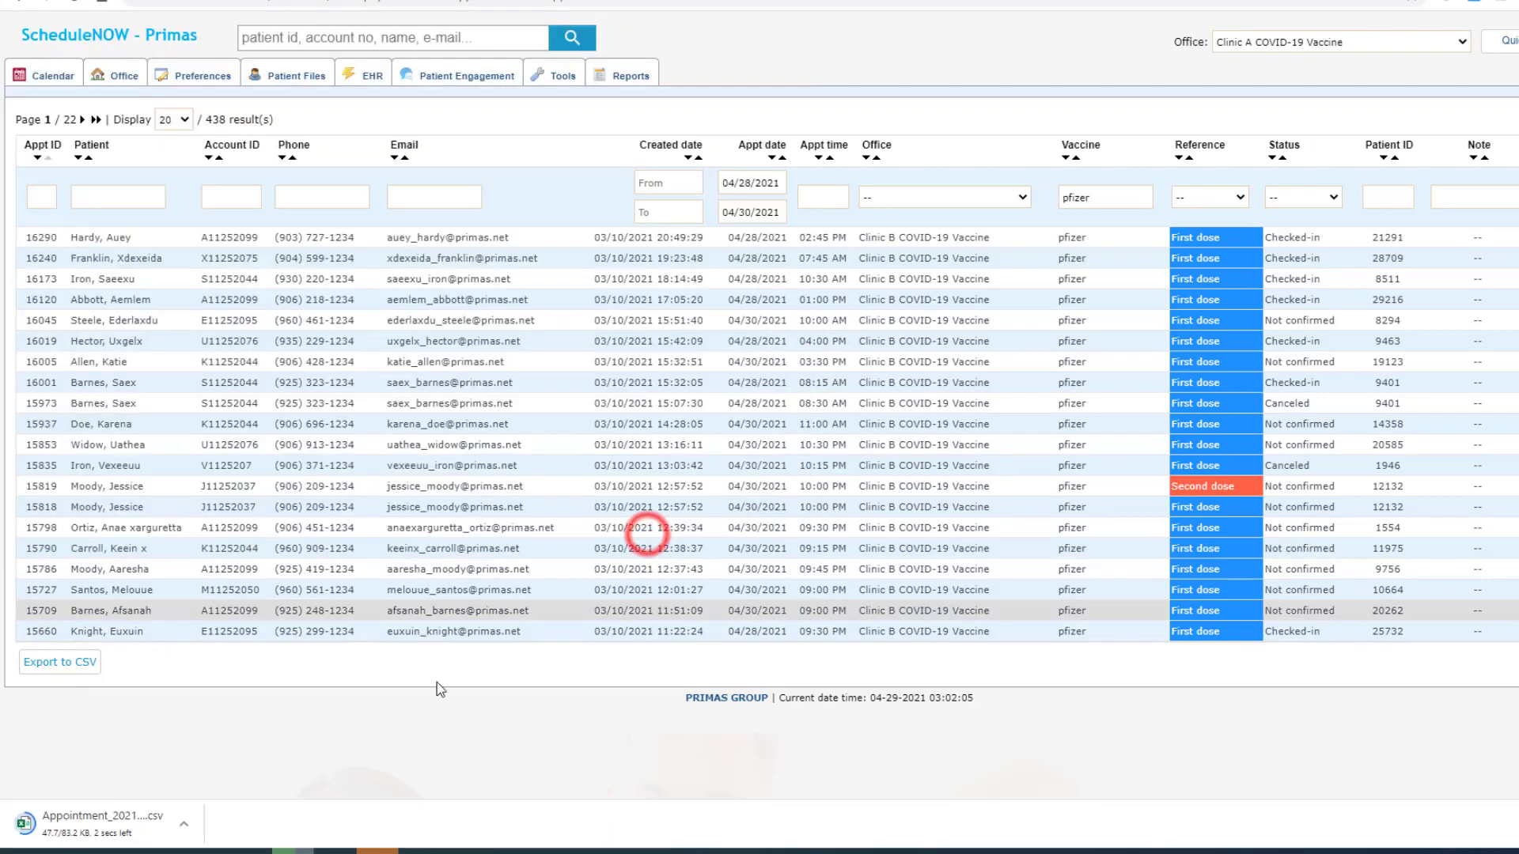
{"action": "left_click", "coordinate": [91, 829]}
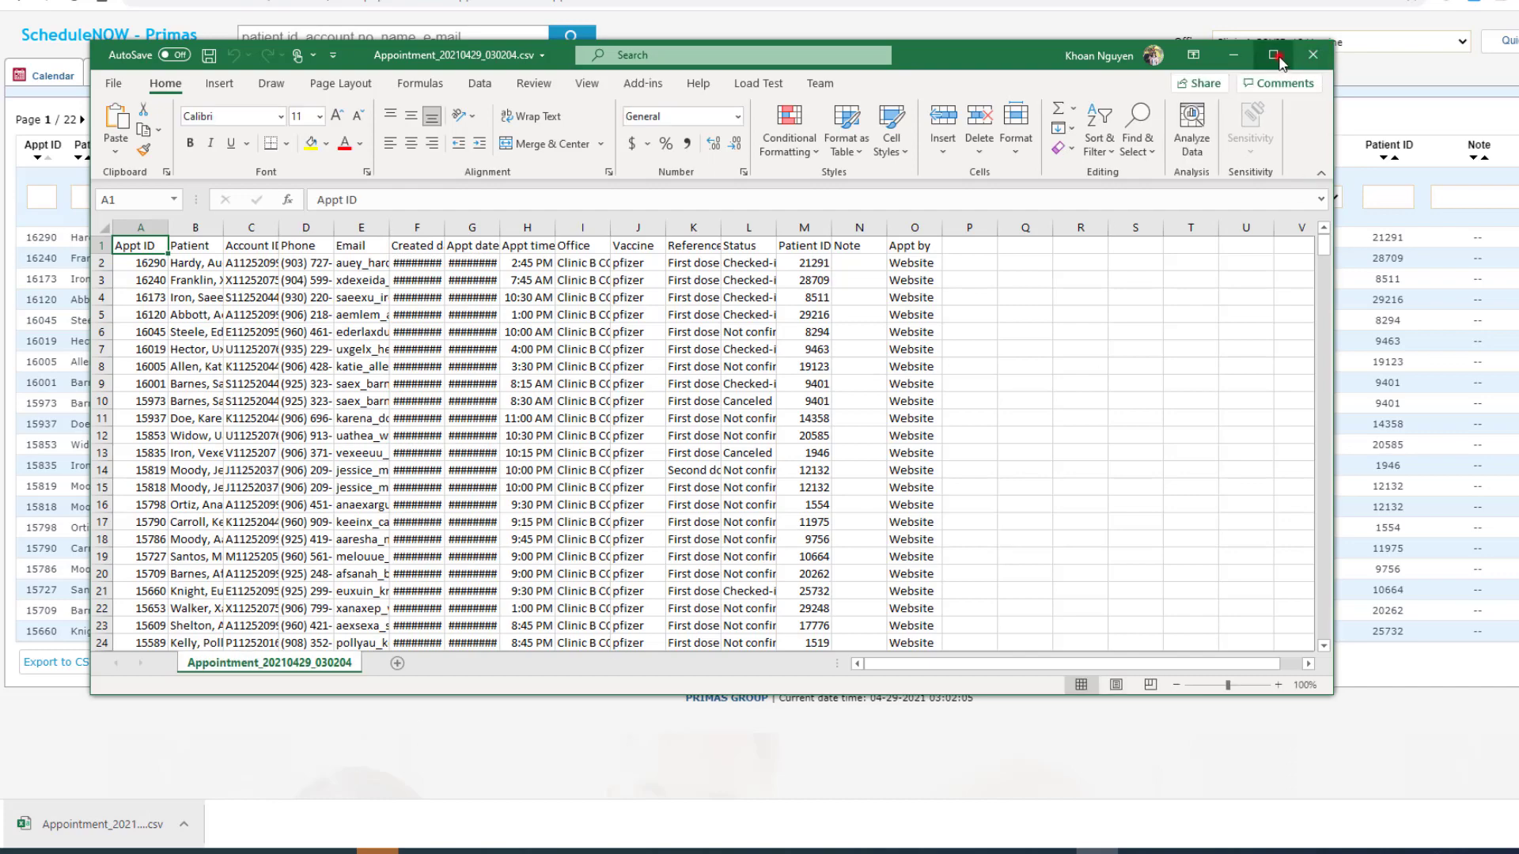
Step: Maximize Excel, autofit every column of the appointment sheet, then close Excel
{"action": "left_click", "coordinate": [1280, 58]}
{"action": "left_click", "coordinate": [13, 138]}
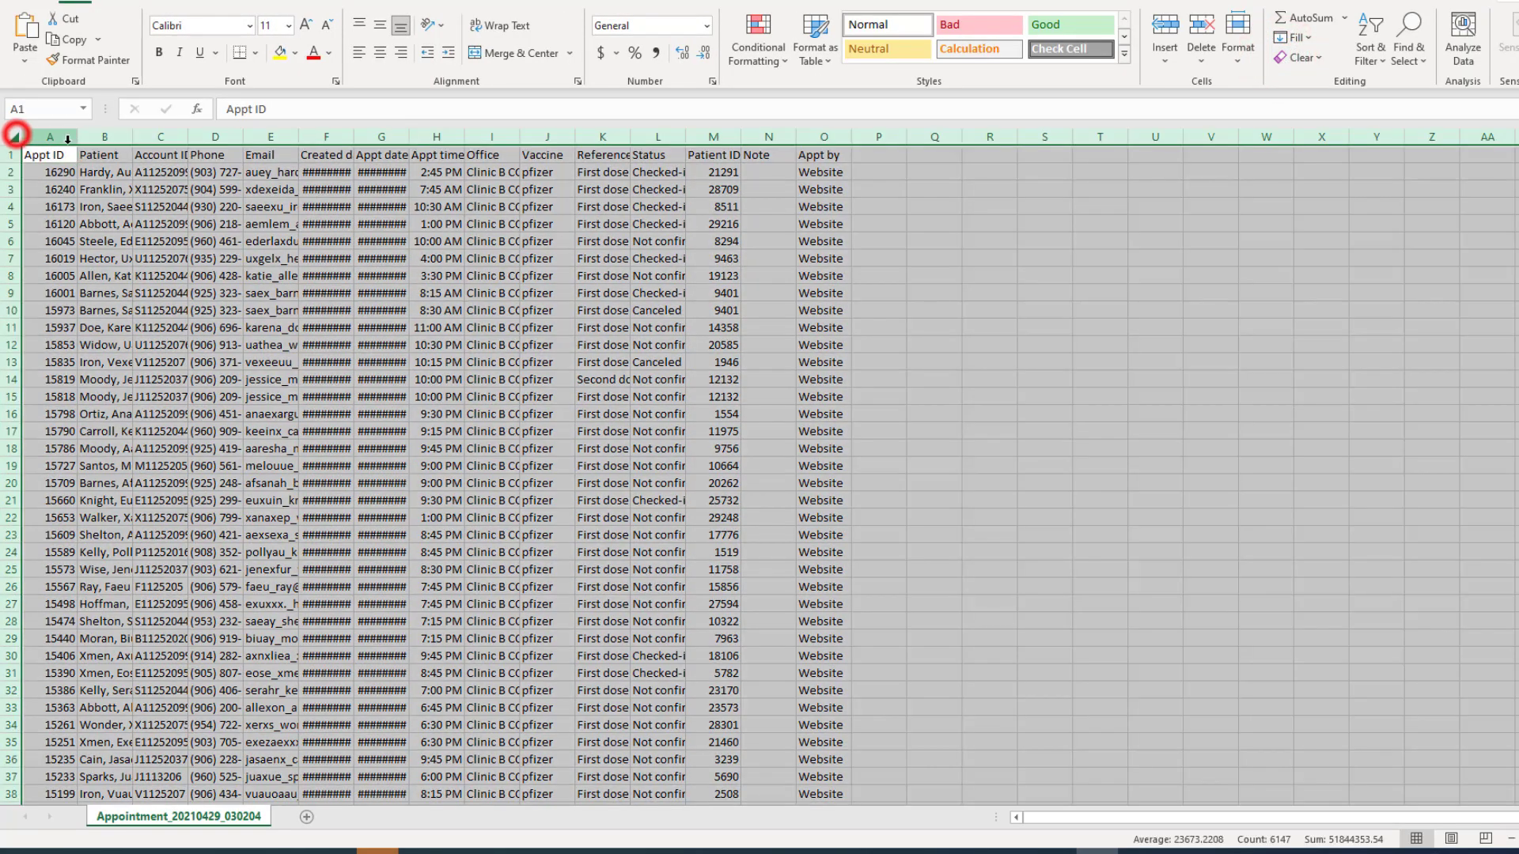
{"action": "double_click", "coordinate": [77, 141]}
{"action": "left_click", "coordinate": [262, 258]}
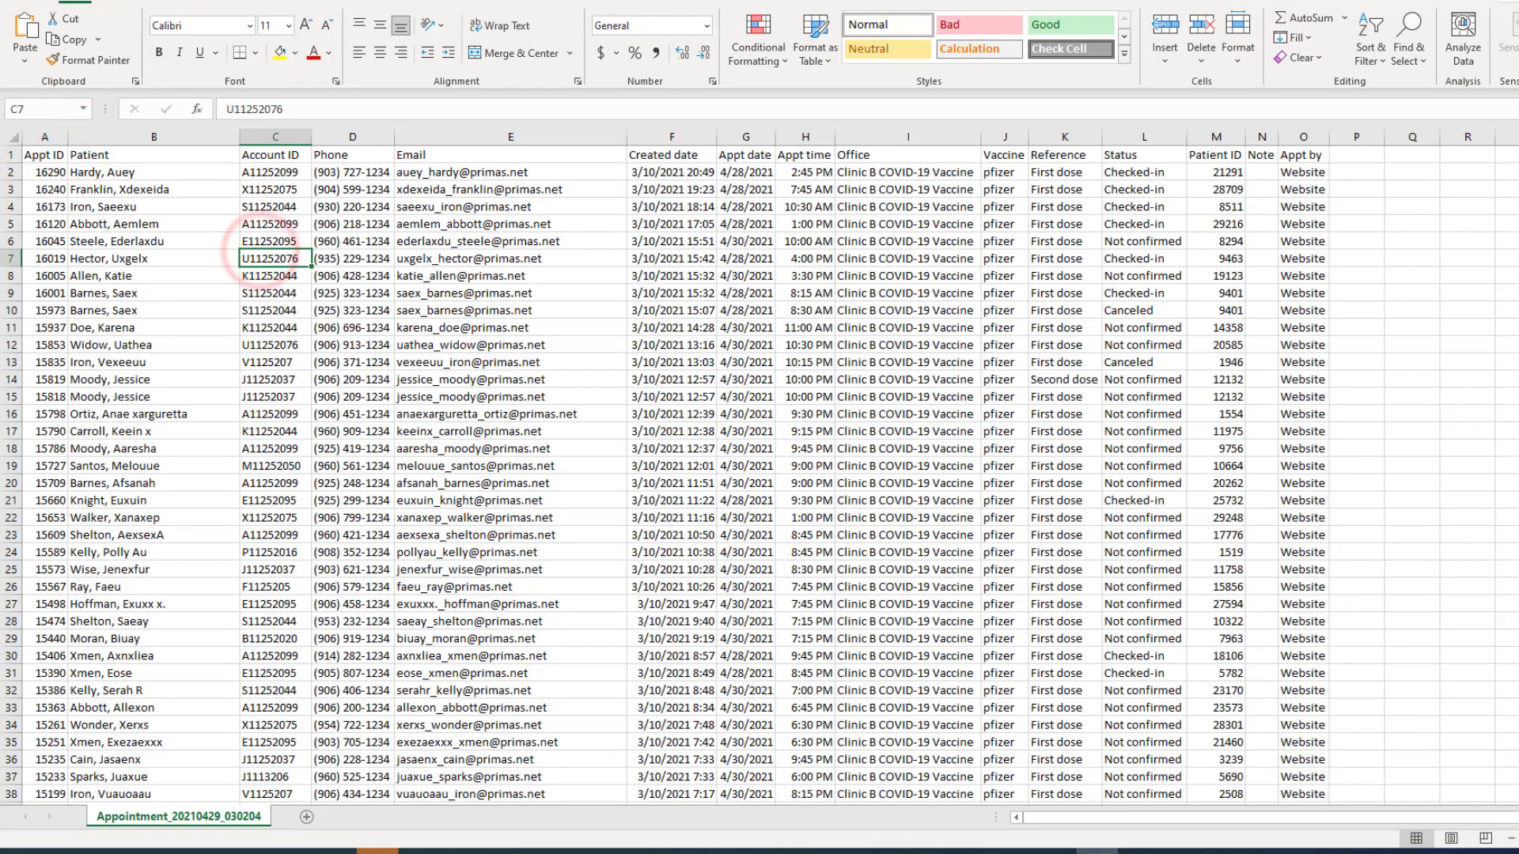
{"action": "left_click", "coordinate": [1503, 2]}
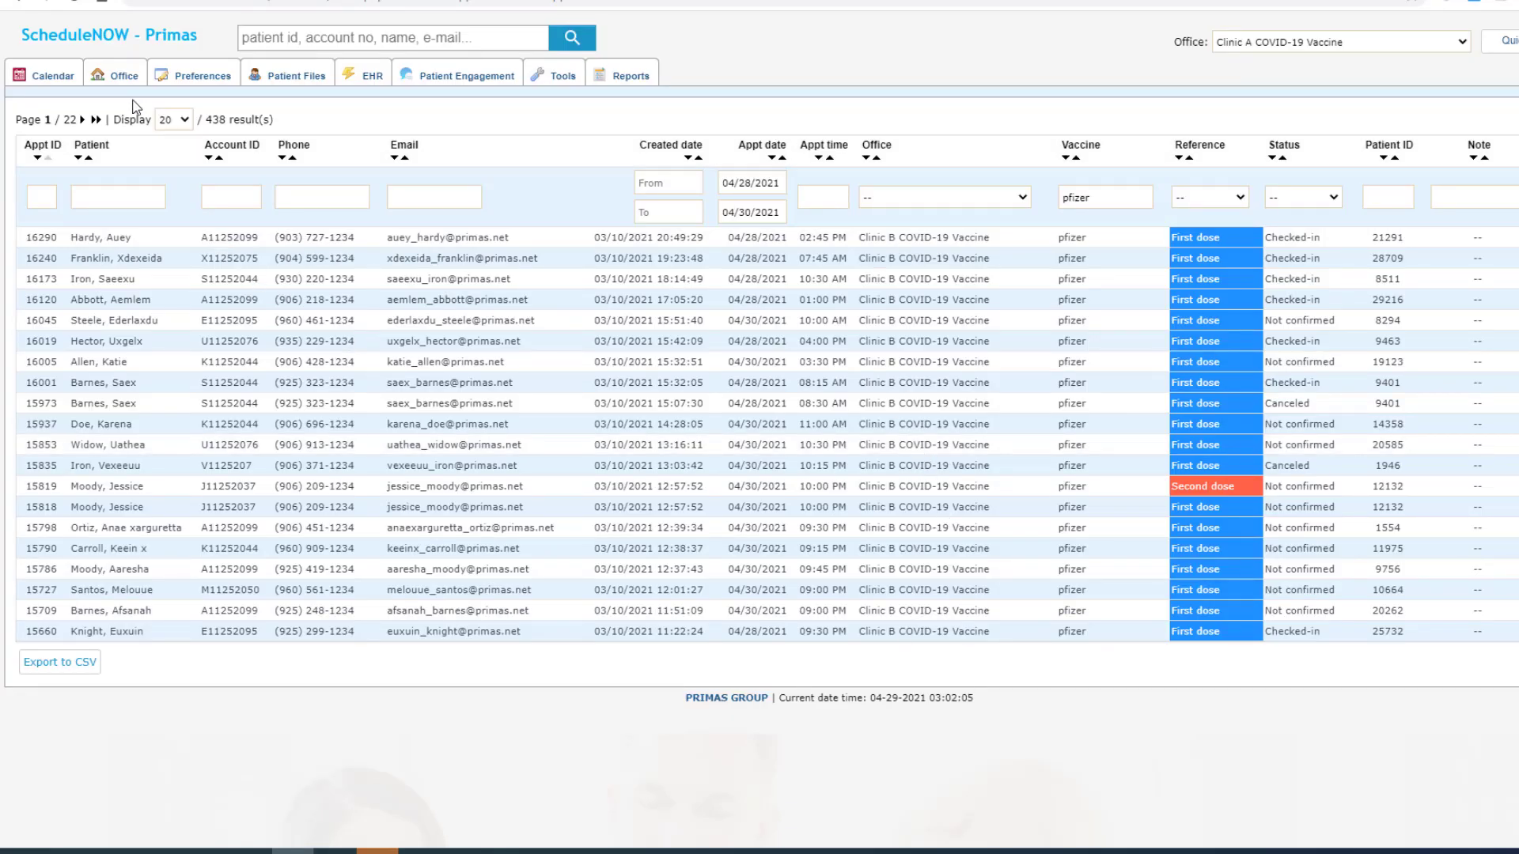
Step: Review Clinic A COVID-19 Vaccine's office details, leaving its vaccine as Moderna, then show the 43 users
{"action": "left_click", "coordinate": [124, 76]}
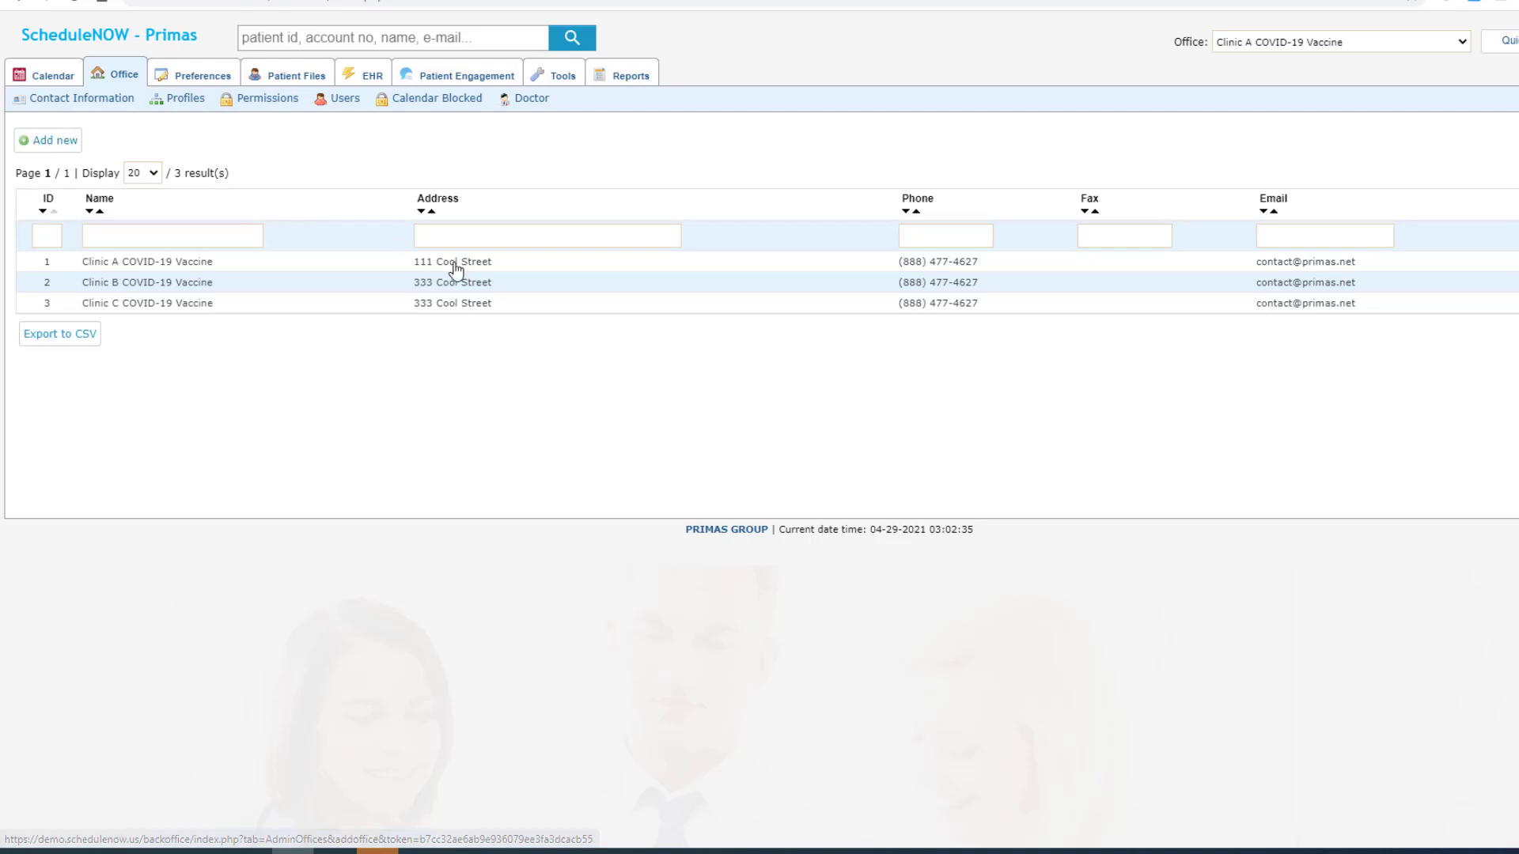
{"action": "left_click", "coordinate": [505, 267]}
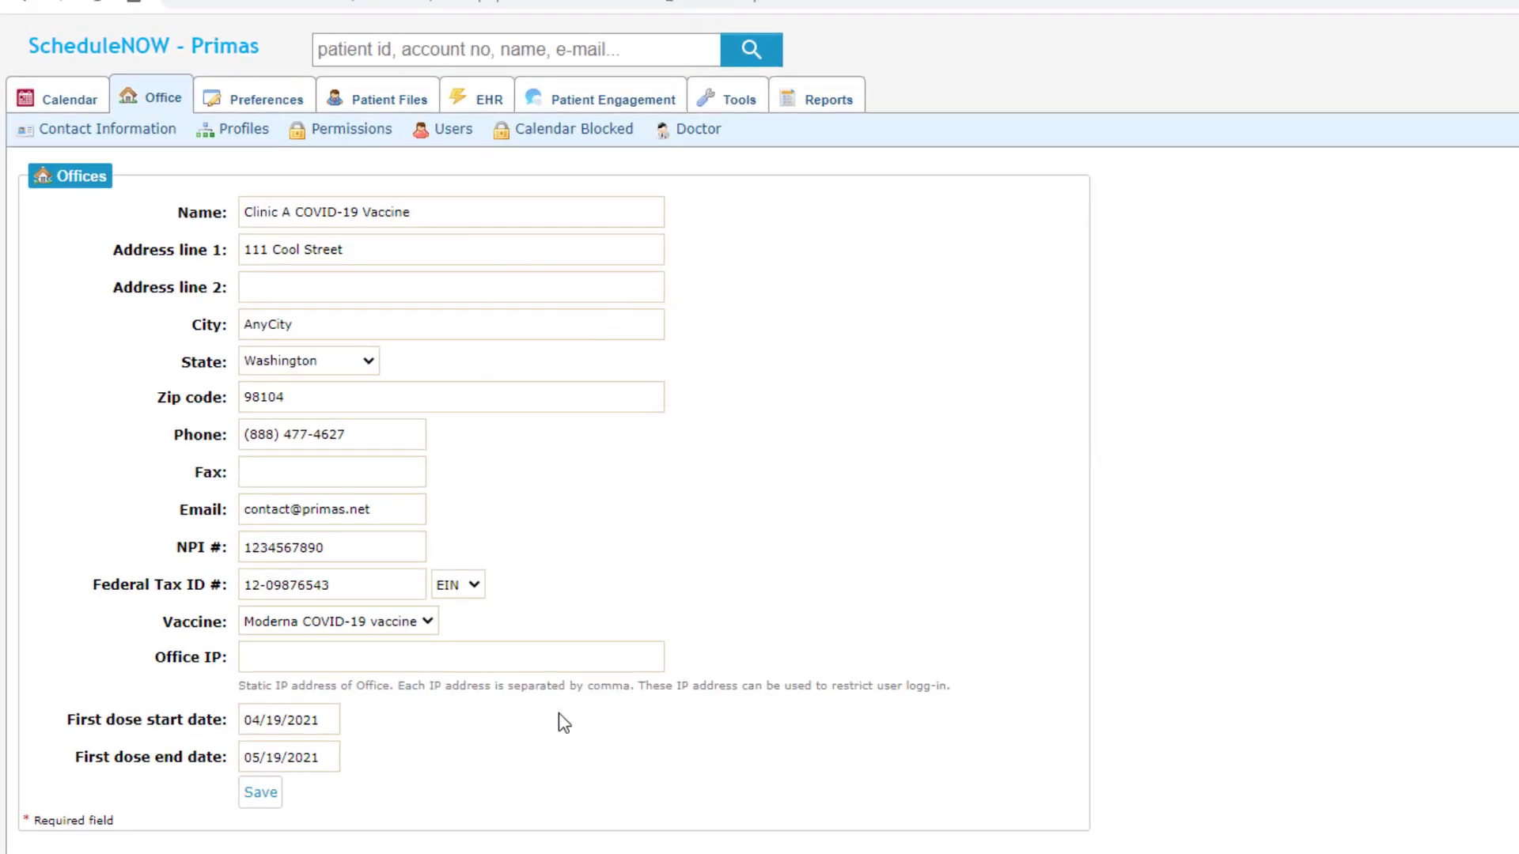
{"action": "left_click", "coordinate": [413, 622]}
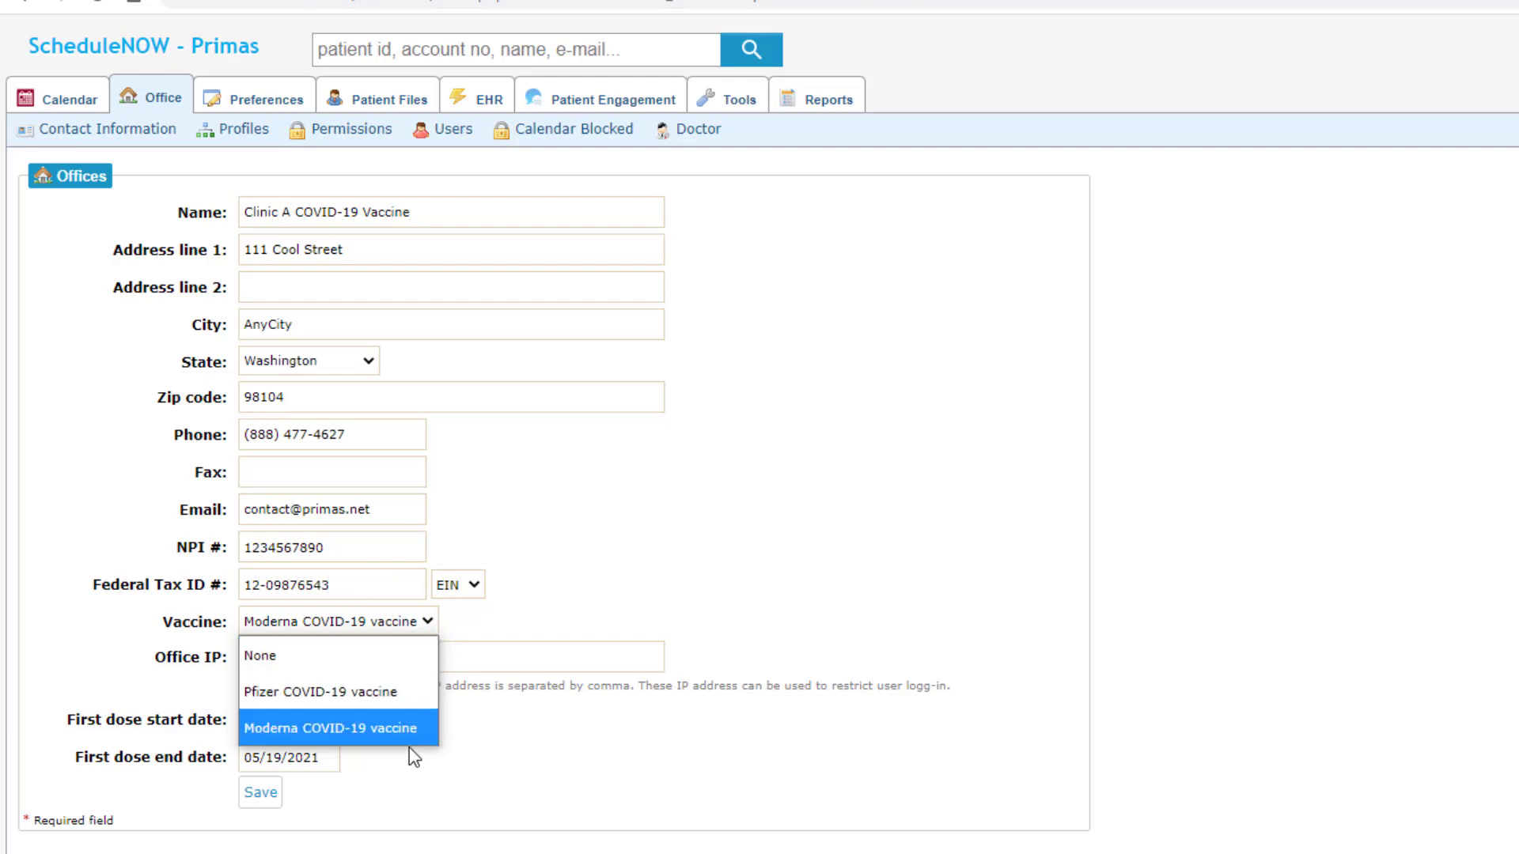
{"action": "left_click", "coordinate": [530, 747]}
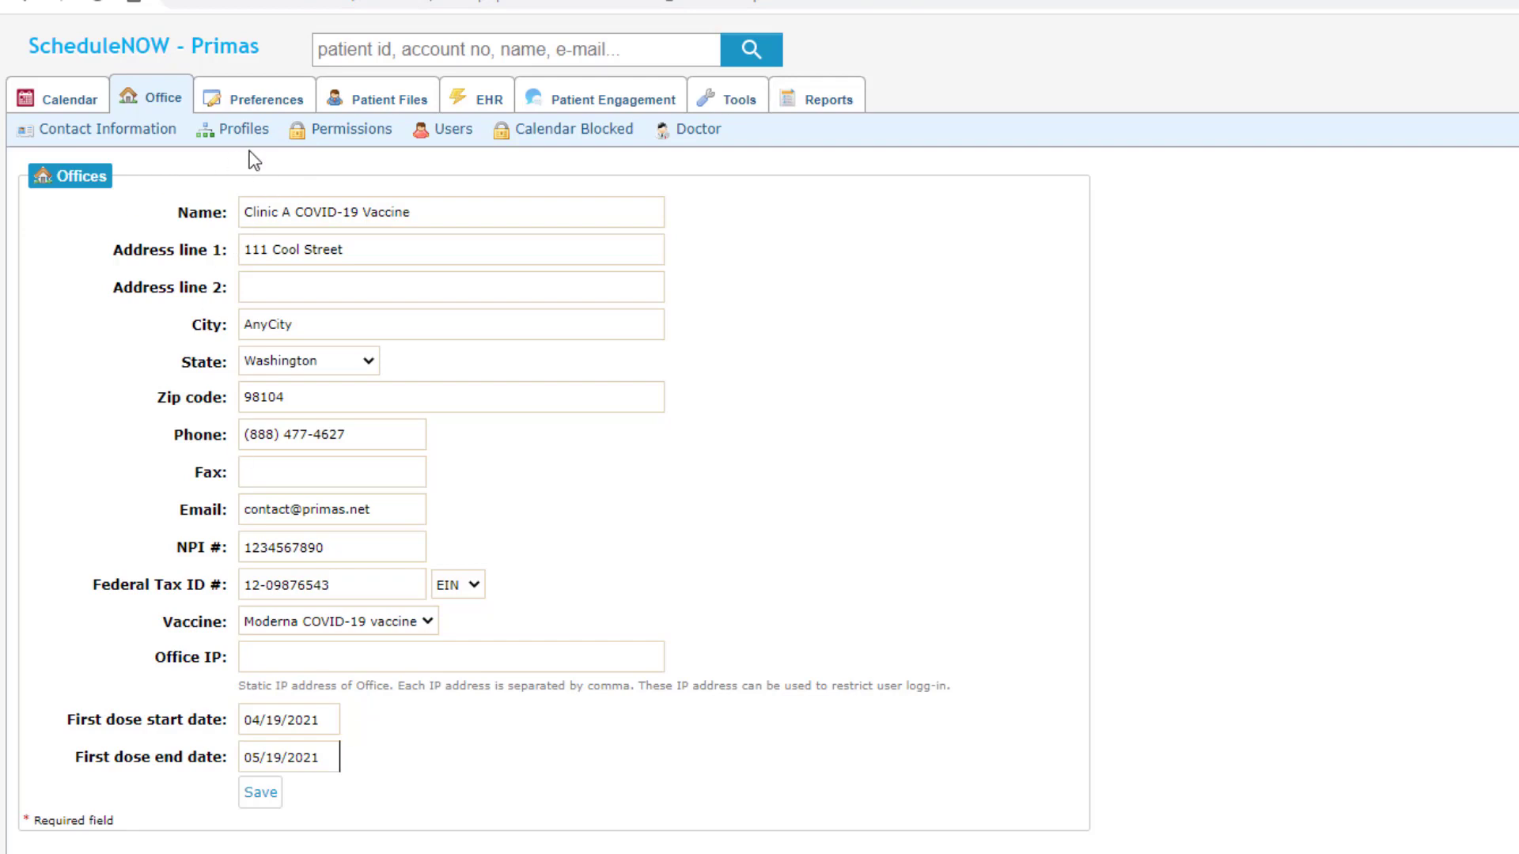
{"action": "left_click", "coordinate": [453, 133]}
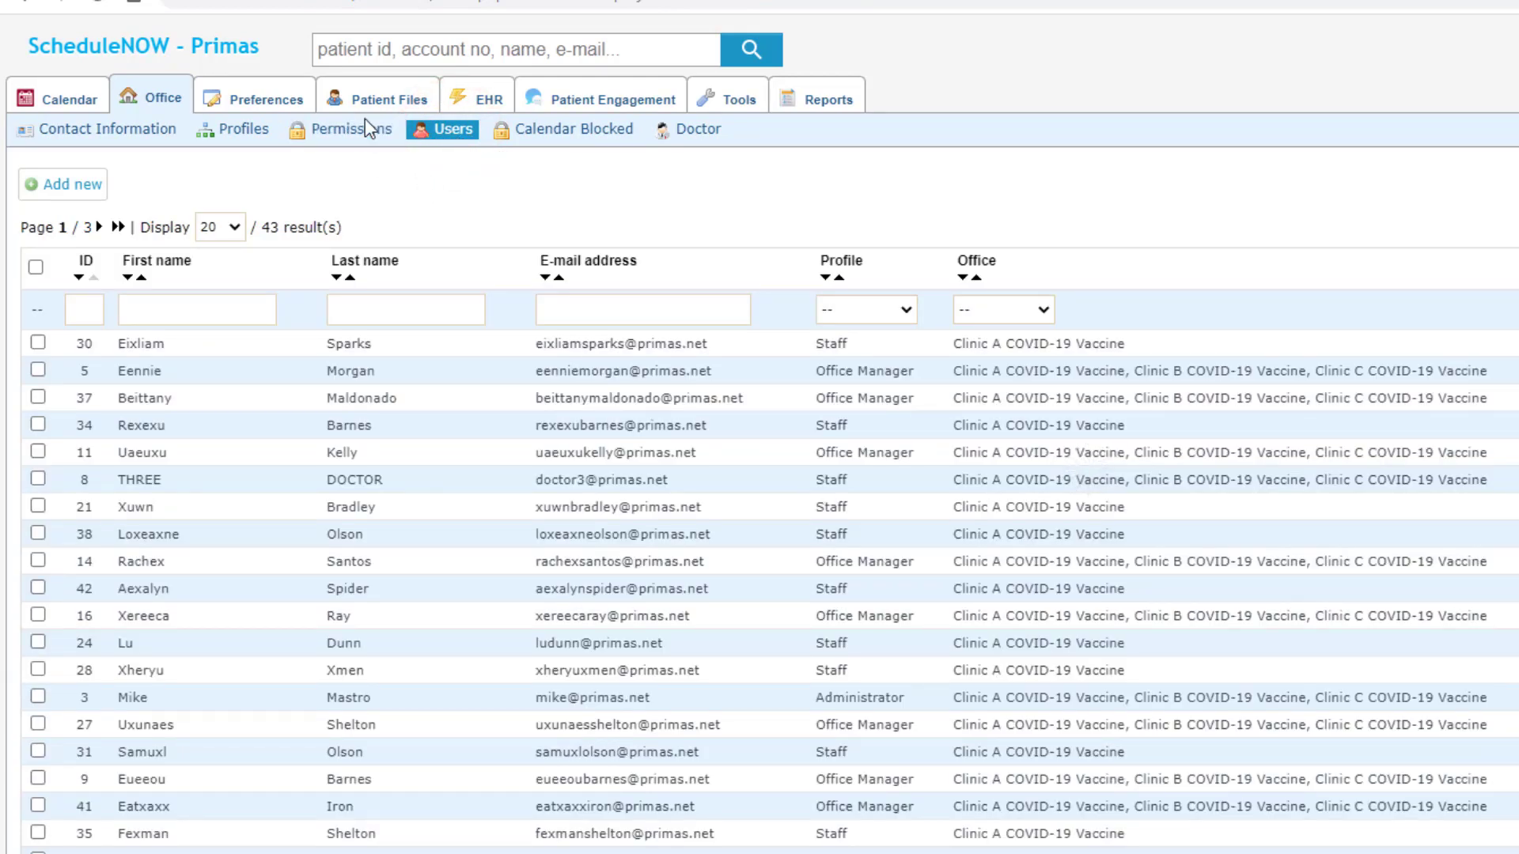
Step: Show the Profiles permissions grid with Administrator kept as the selected role
{"action": "left_click", "coordinate": [250, 132]}
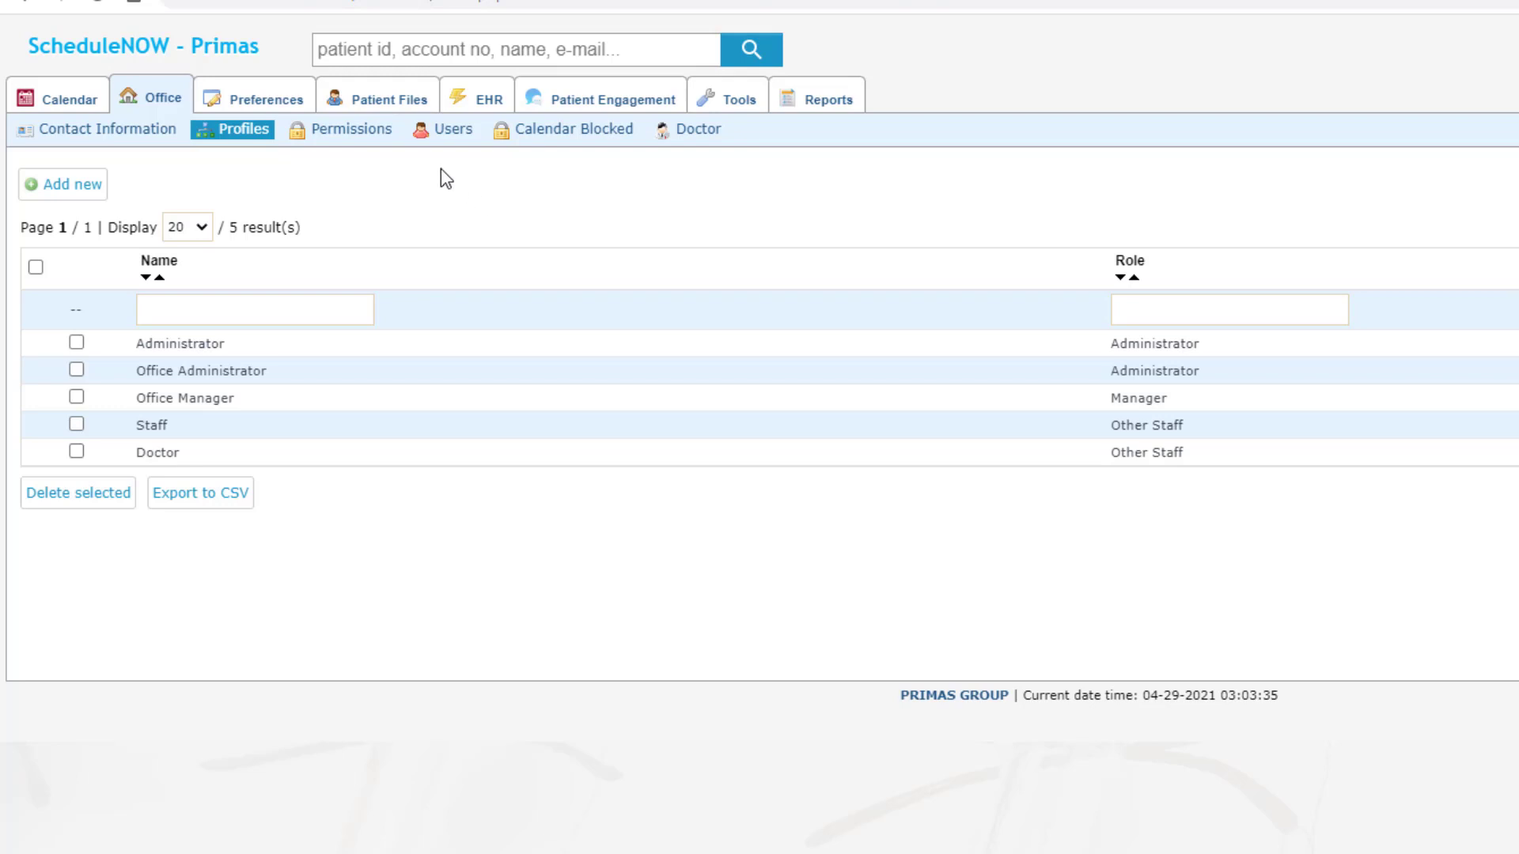
{"action": "left_click", "coordinate": [373, 134]}
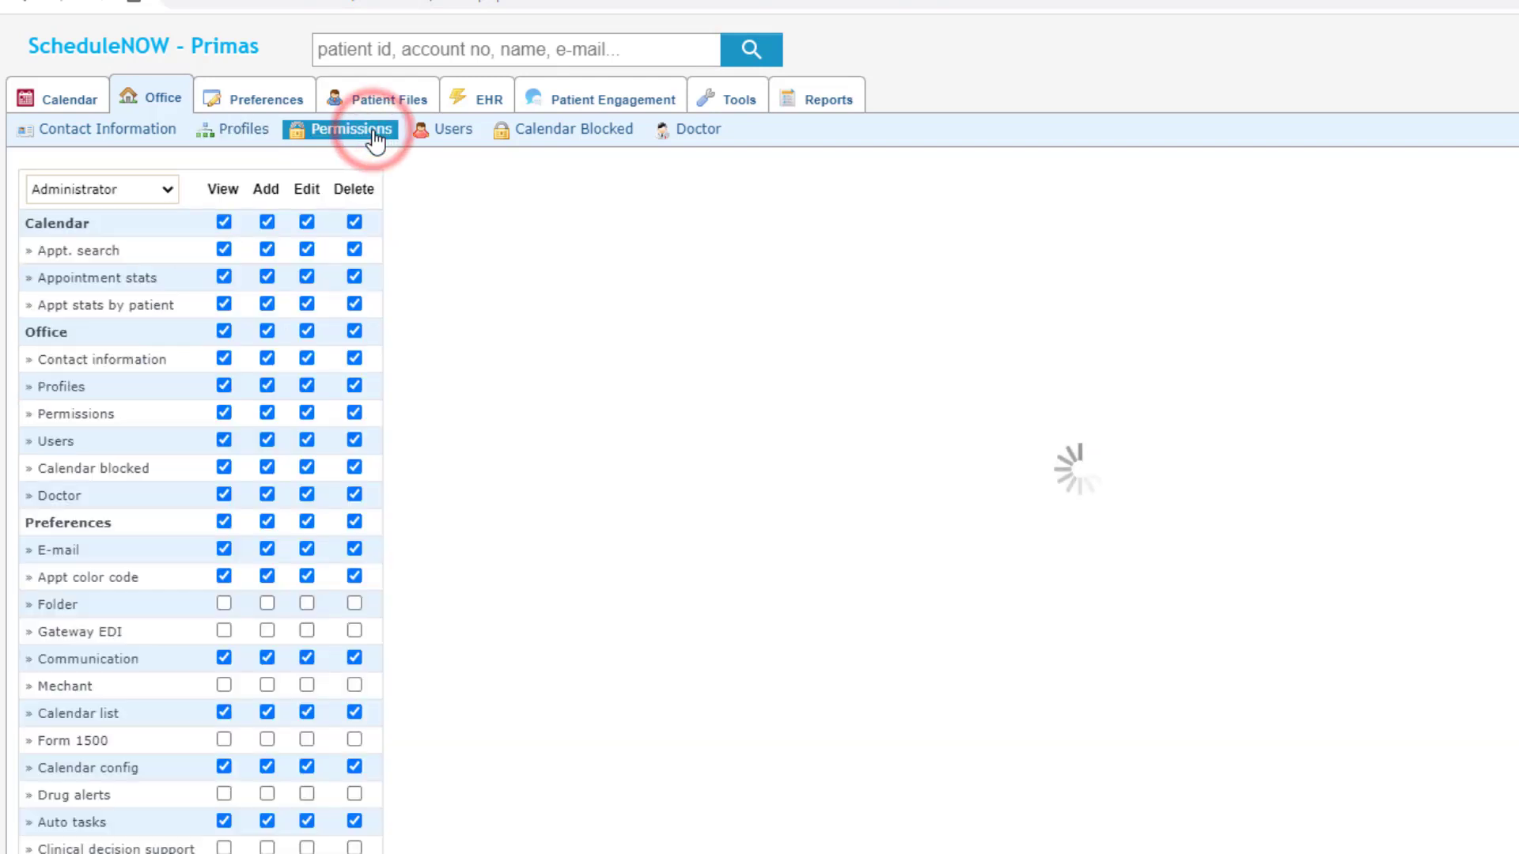
{"action": "left_click", "coordinate": [159, 190]}
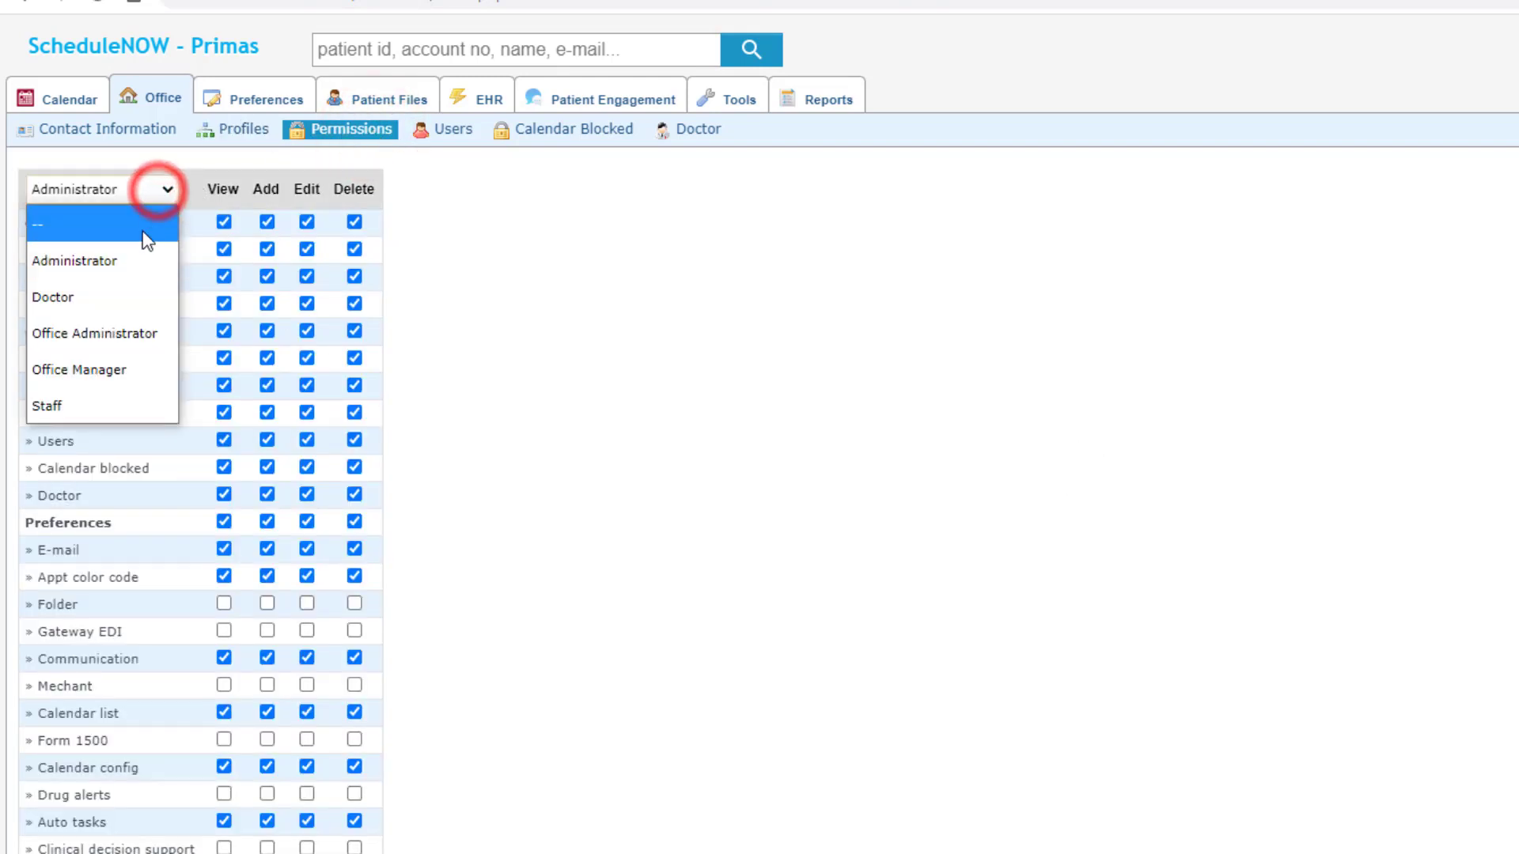
{"action": "left_click", "coordinate": [547, 348]}
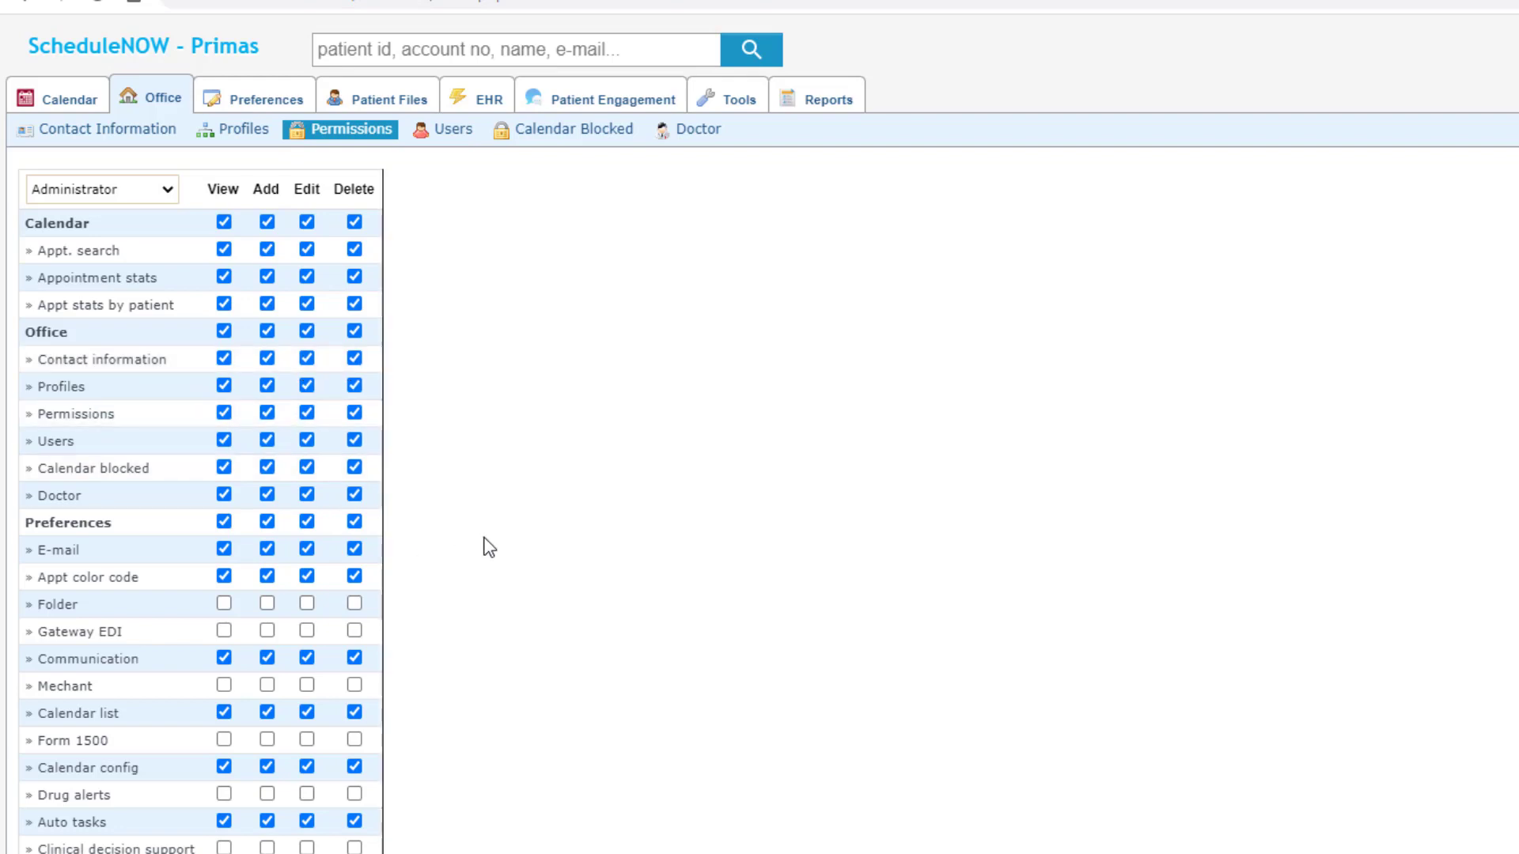
Step: Start a Clinic A COVID-19 Vaccine calendar block, return to the blocked list, then view General preferences
{"action": "left_click", "coordinate": [572, 135]}
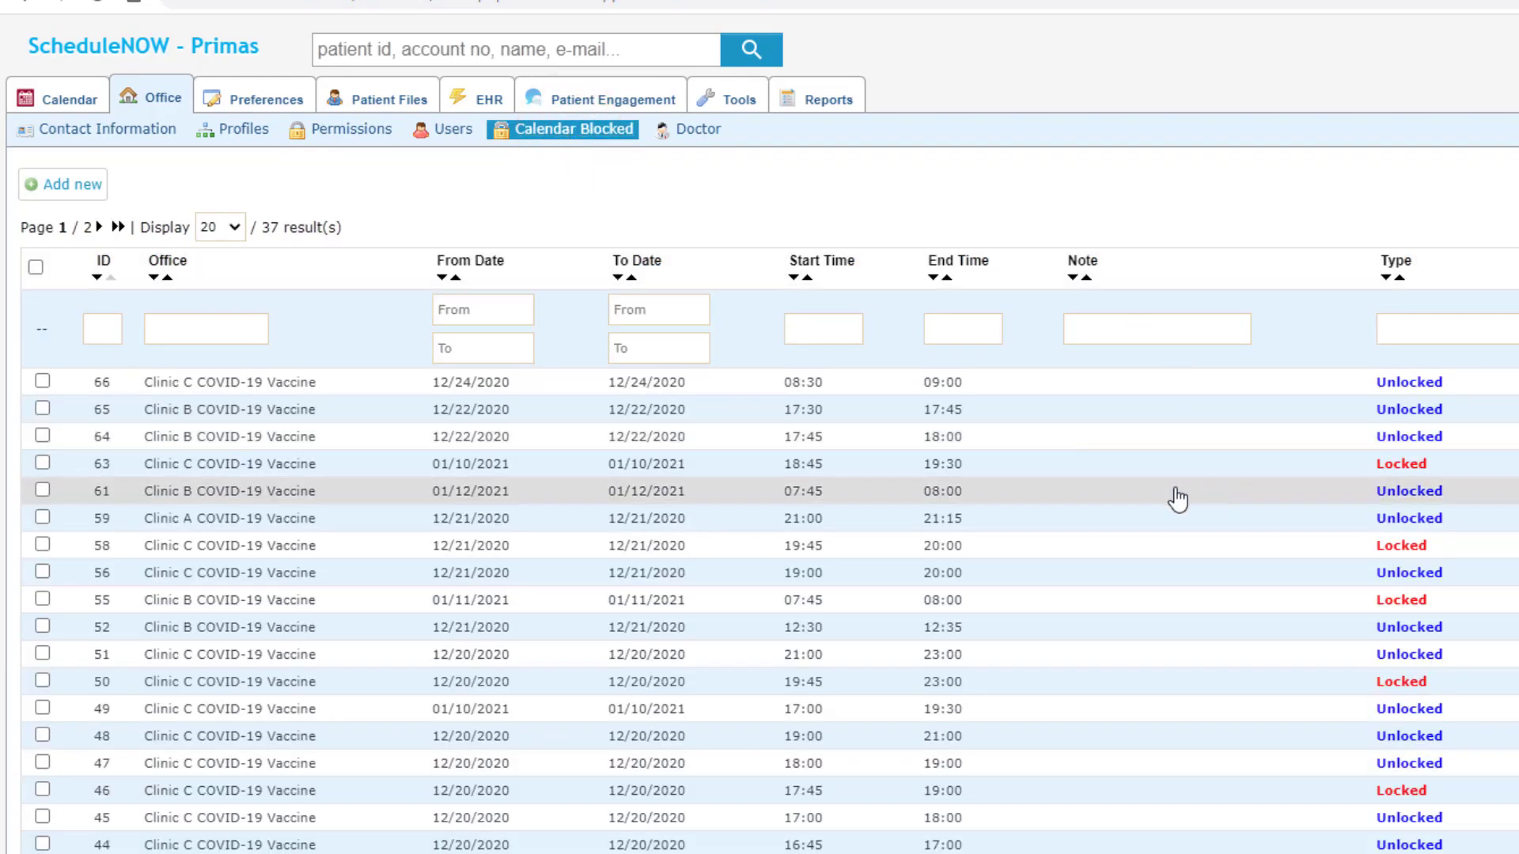
{"action": "left_click", "coordinate": [49, 185]}
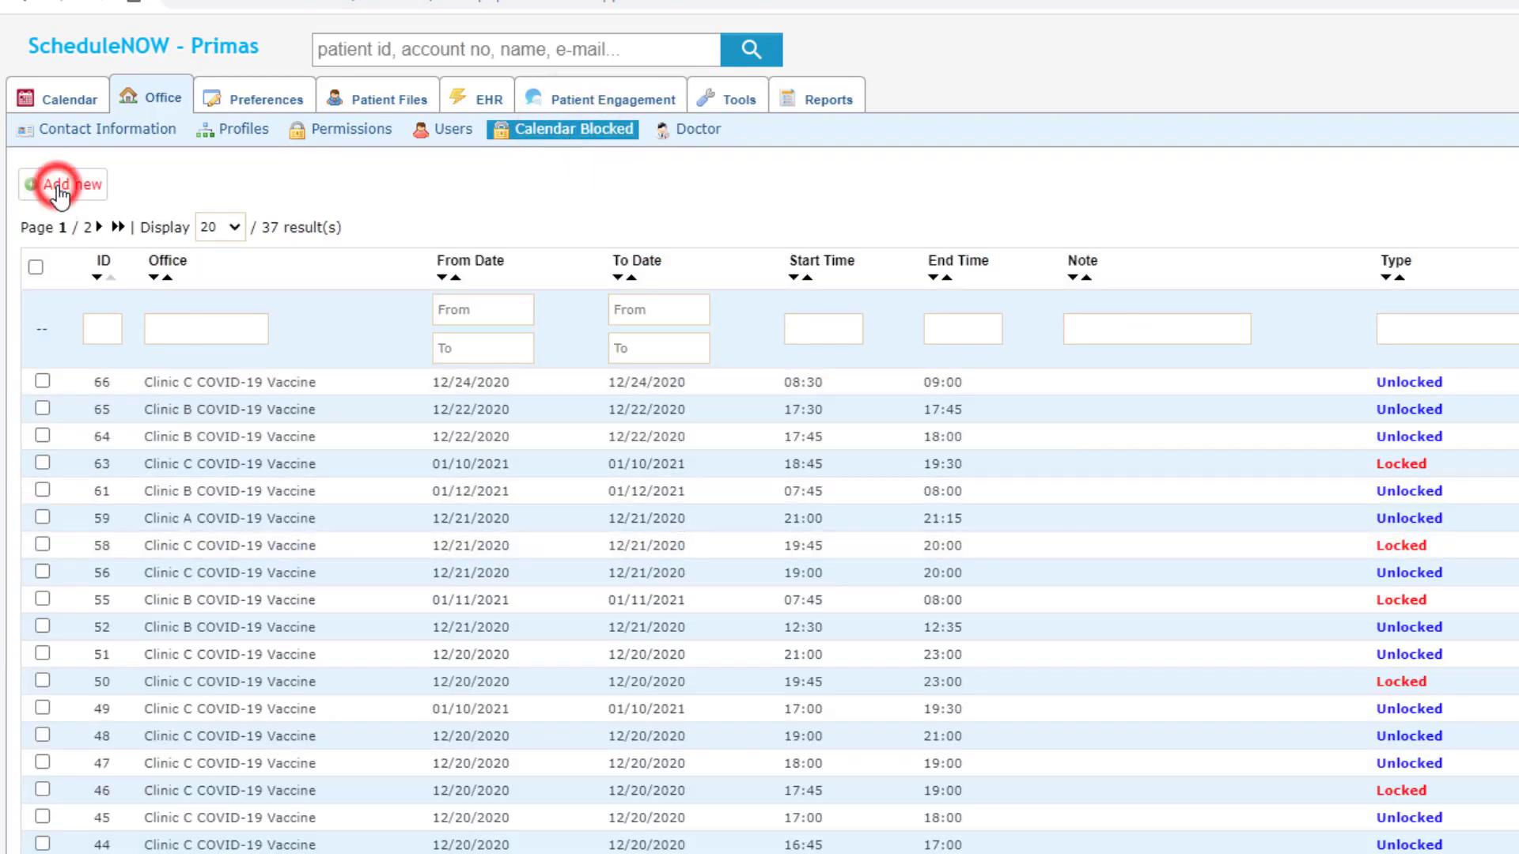
{"action": "left_click", "coordinate": [292, 210]}
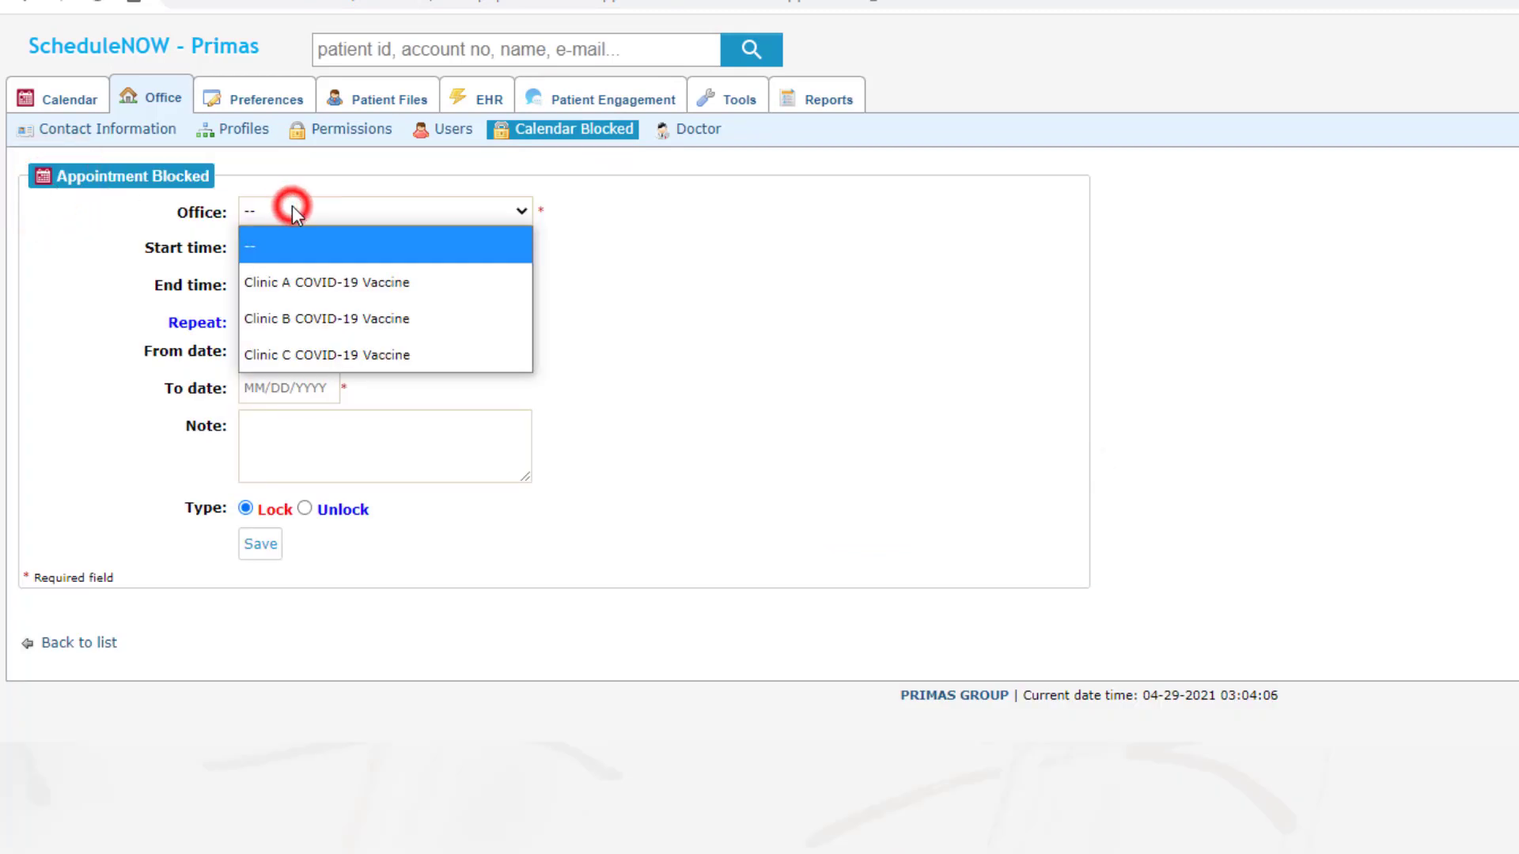
{"action": "left_click", "coordinate": [309, 288]}
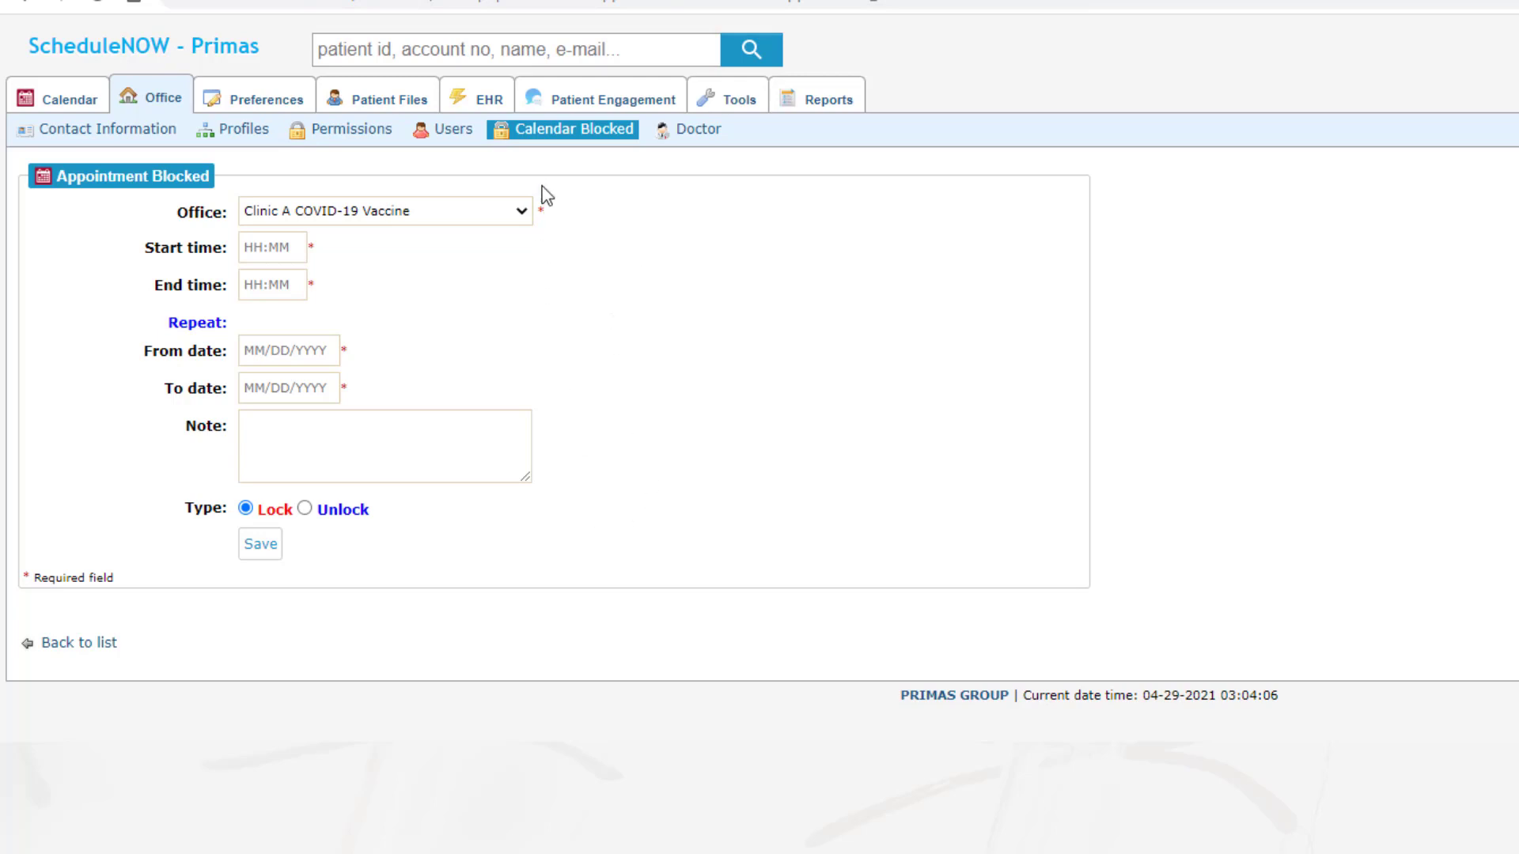
{"action": "left_click", "coordinate": [597, 138]}
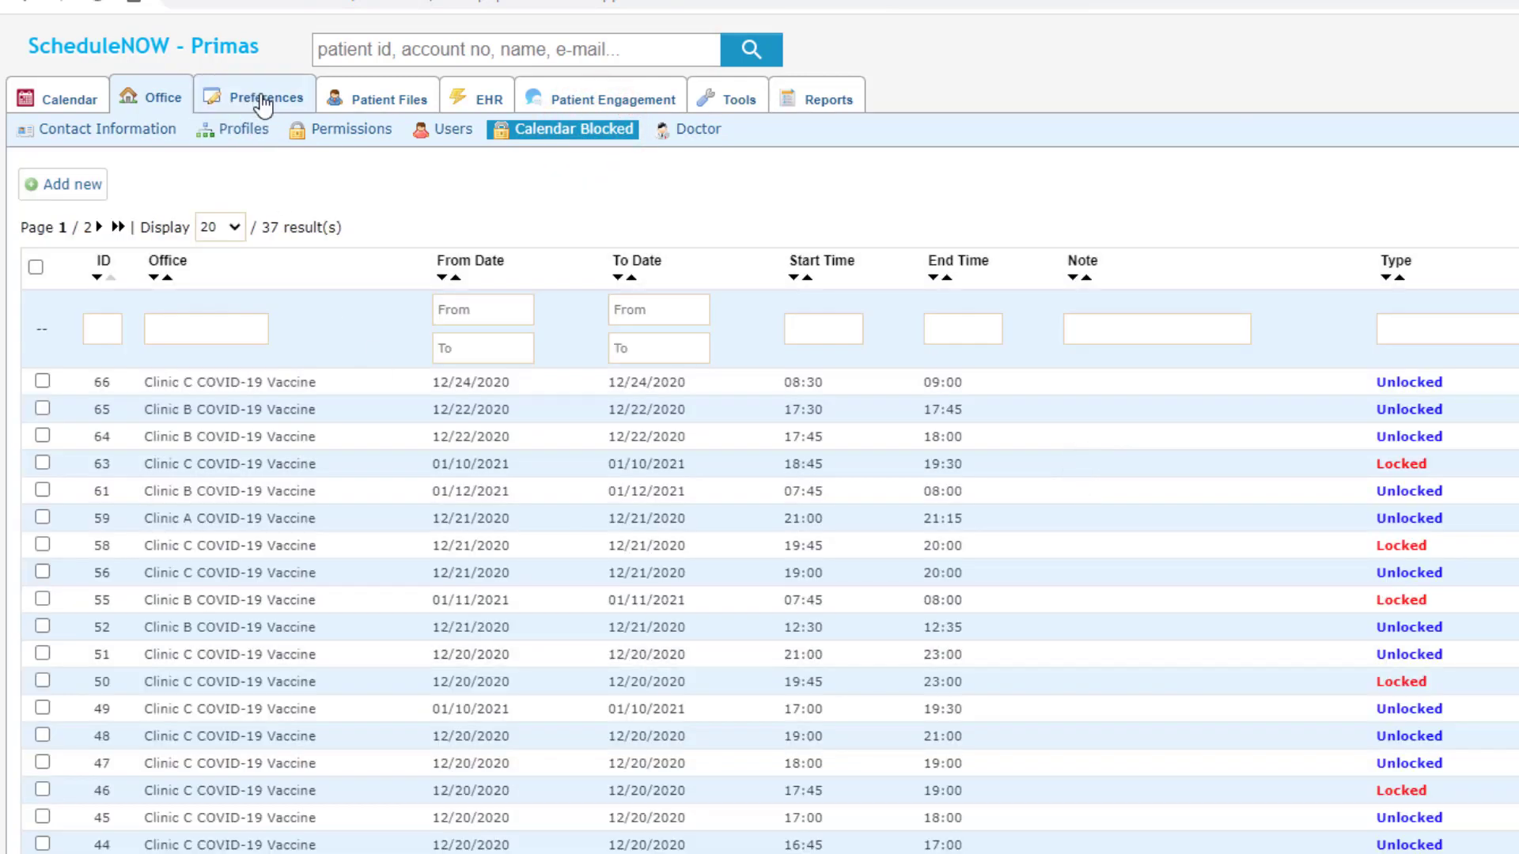
{"action": "left_click", "coordinate": [264, 101]}
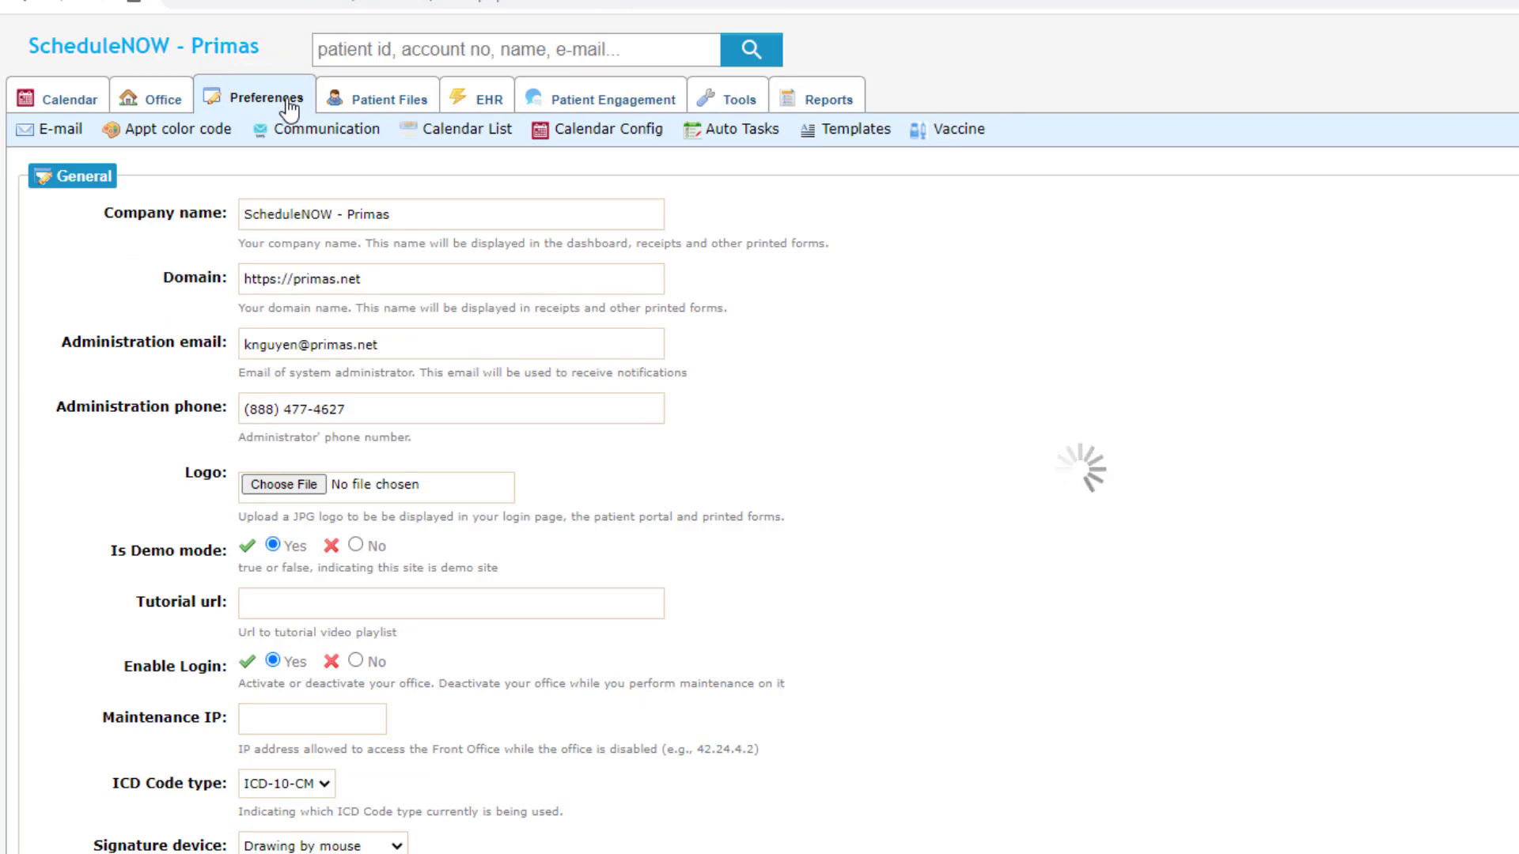
Step: Review the appointment colour codes (First dose blue, Second dose red), then bring up SMS communication settings
{"action": "left_click", "coordinate": [199, 129]}
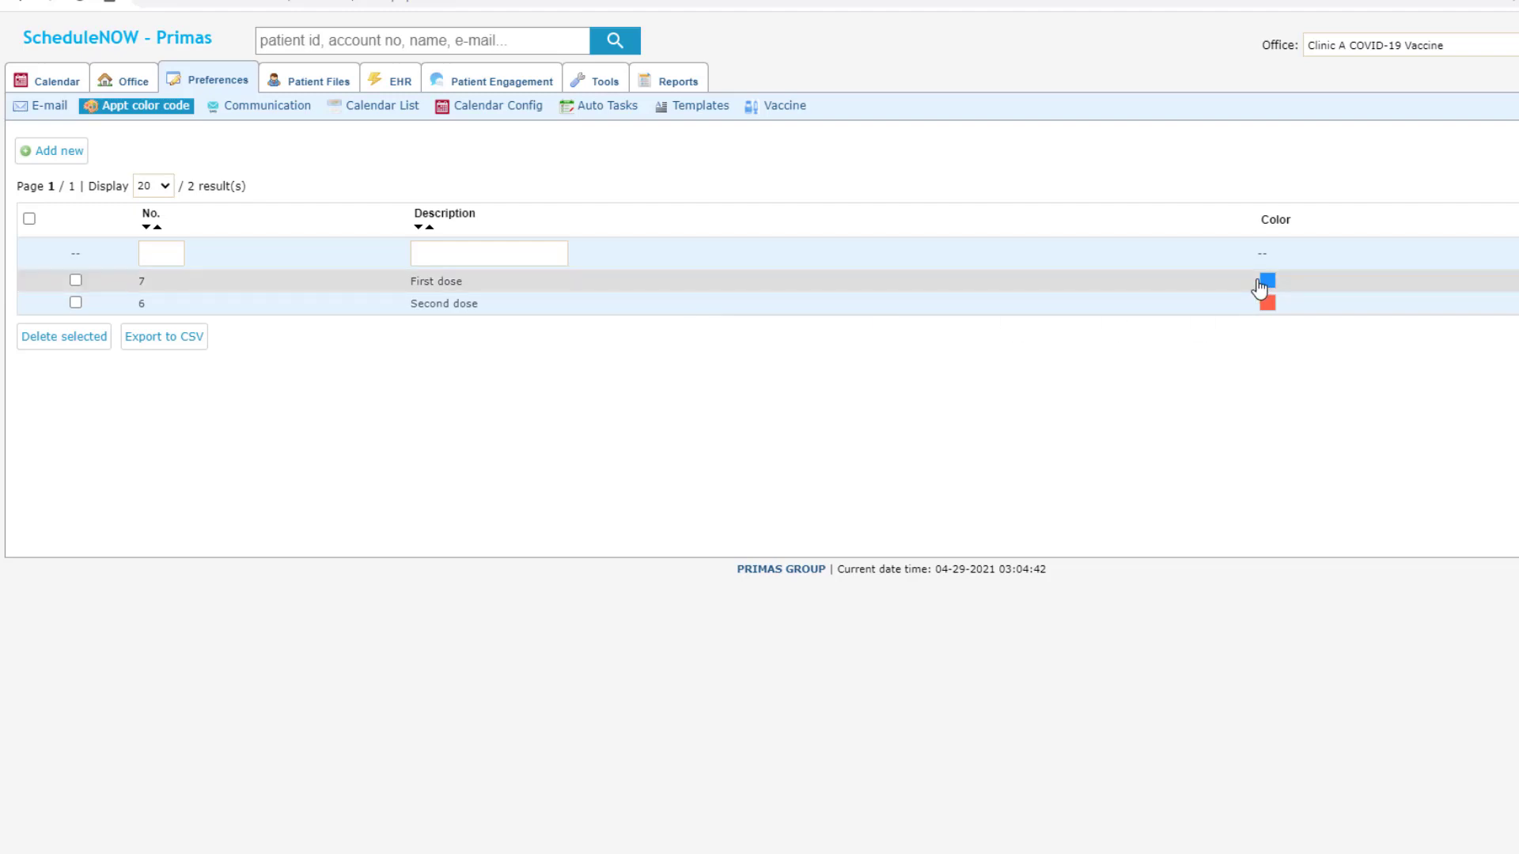
{"action": "left_click", "coordinate": [265, 111]}
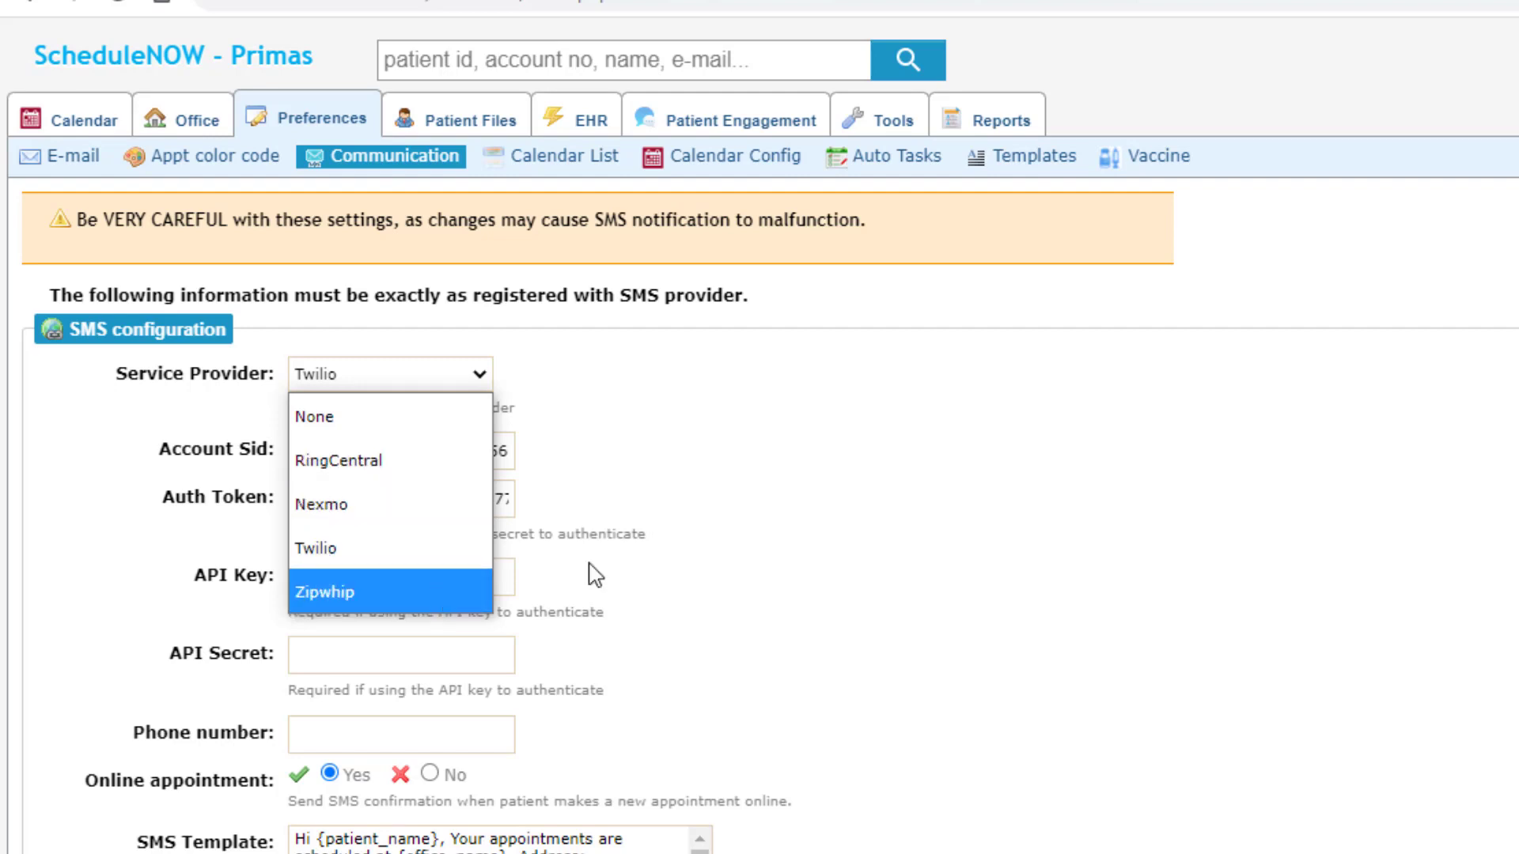
Step: Keep Twilio as the SMS provider, look through the SMS settings, and view the empty Calendar List
{"action": "left_click", "coordinate": [663, 567]}
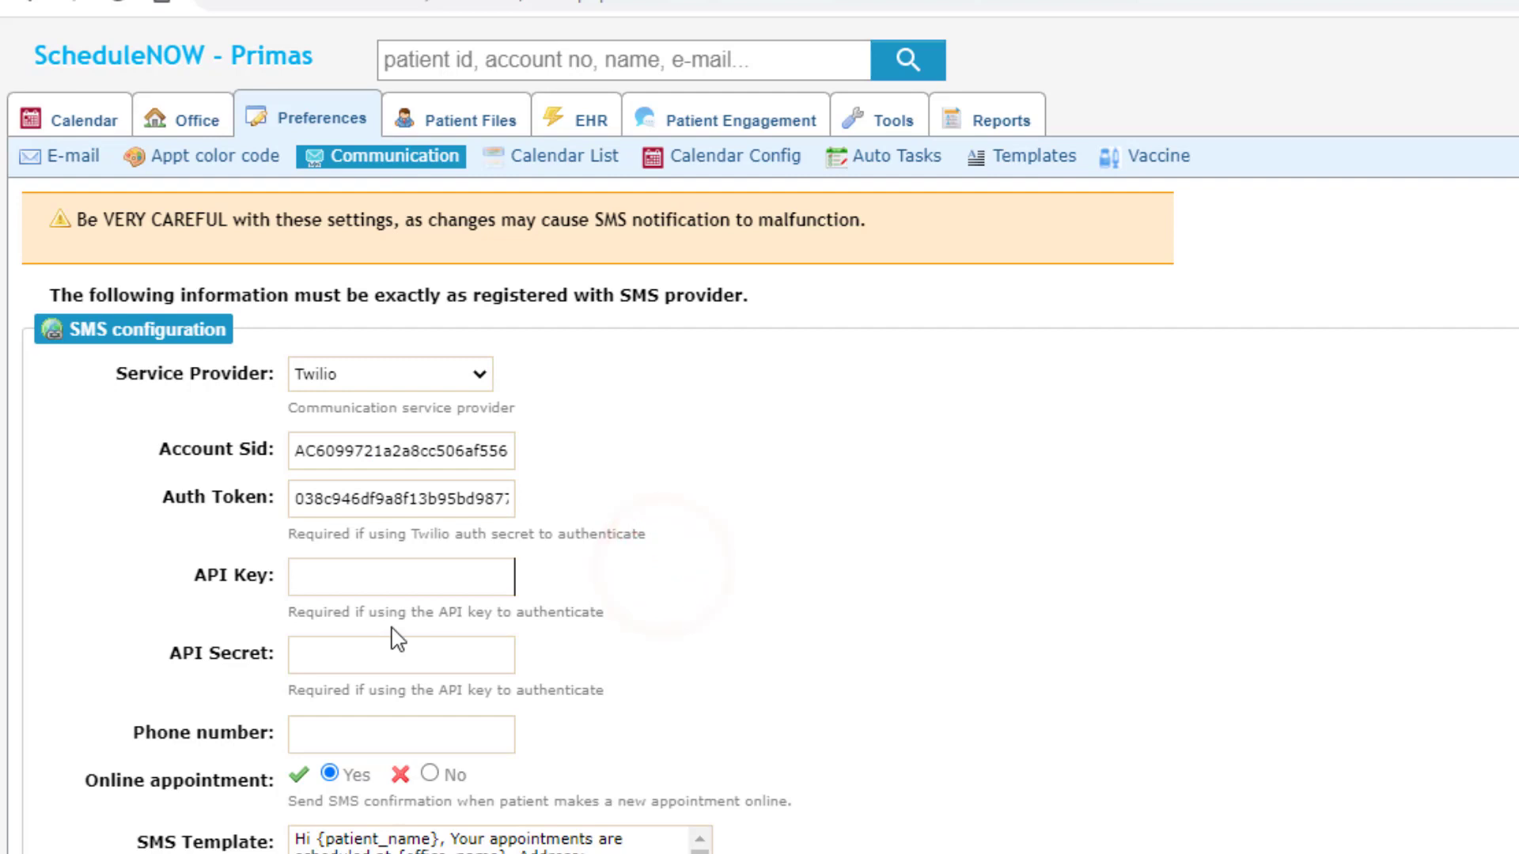
{"action": "scroll", "coordinate": [406, 628], "scroll_direction": "down", "scroll_amount": 3}
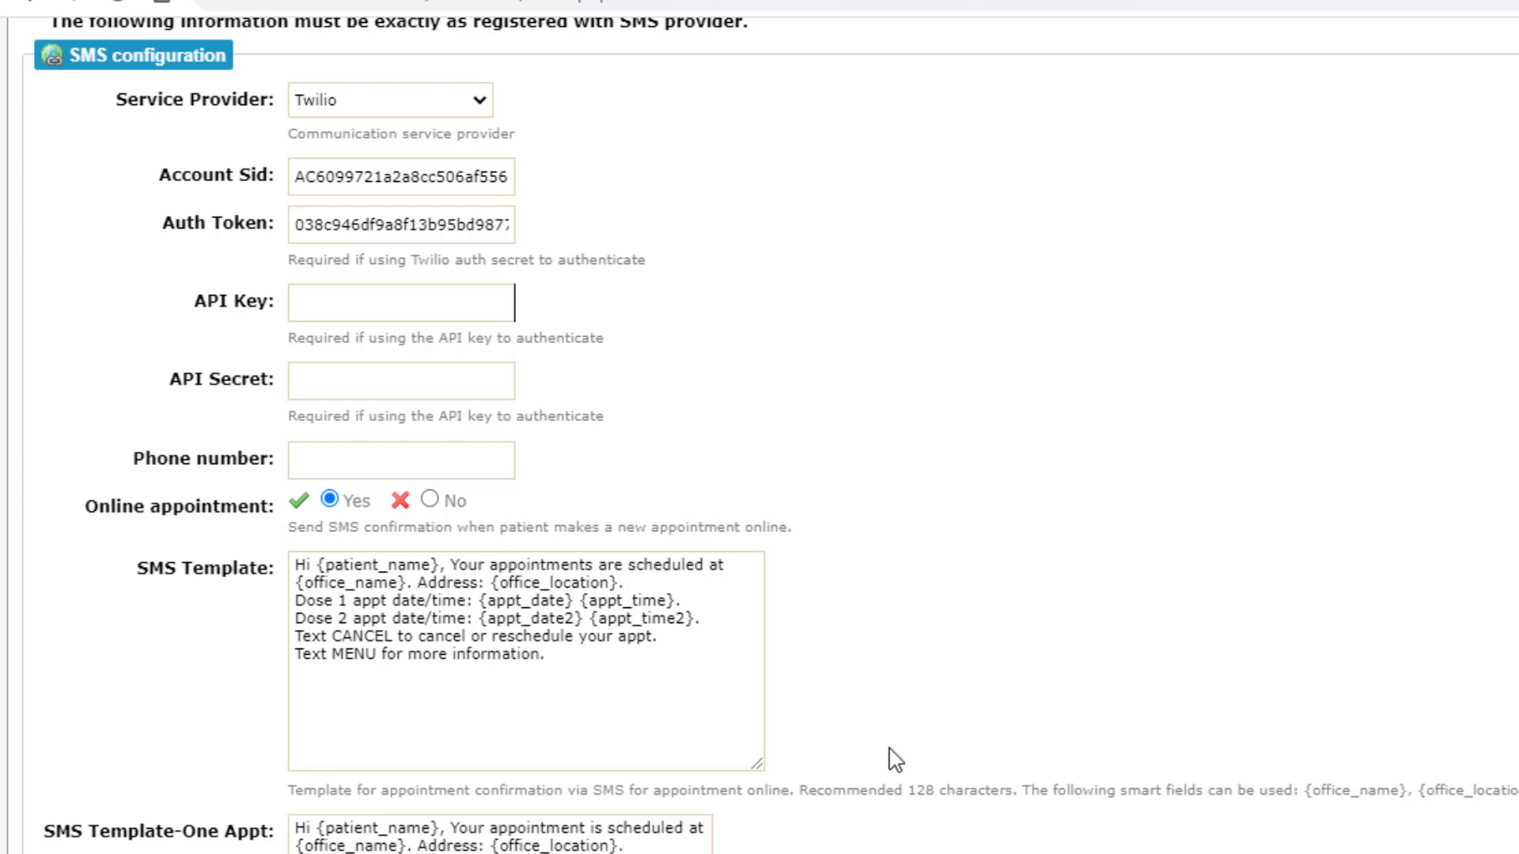
{"action": "scroll", "coordinate": [892, 759], "scroll_direction": "down", "scroll_amount": 2}
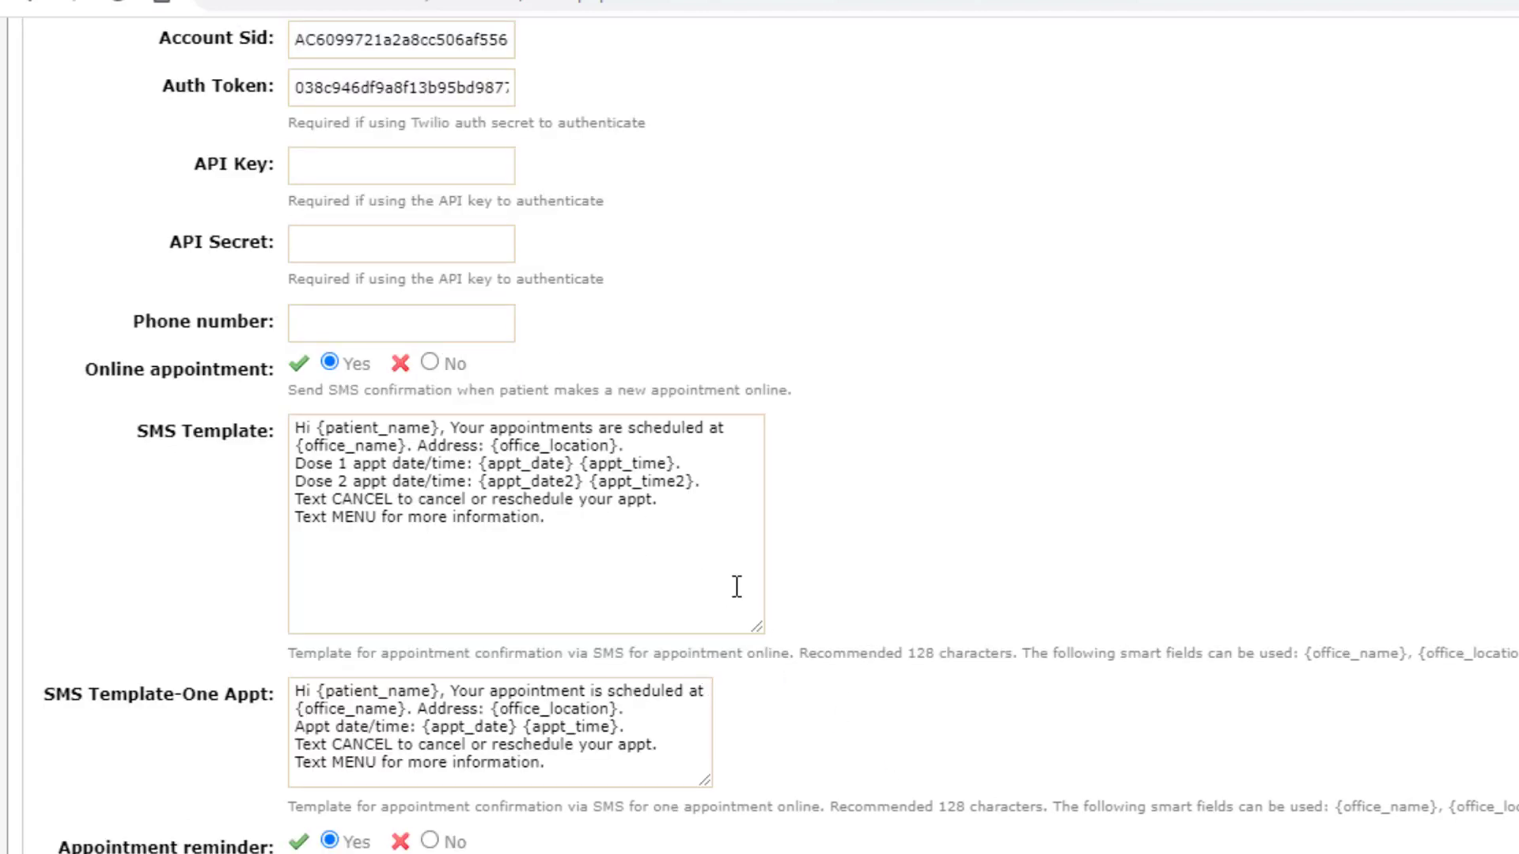
{"action": "scroll", "coordinate": [705, 773], "scroll_direction": "down", "scroll_amount": 10}
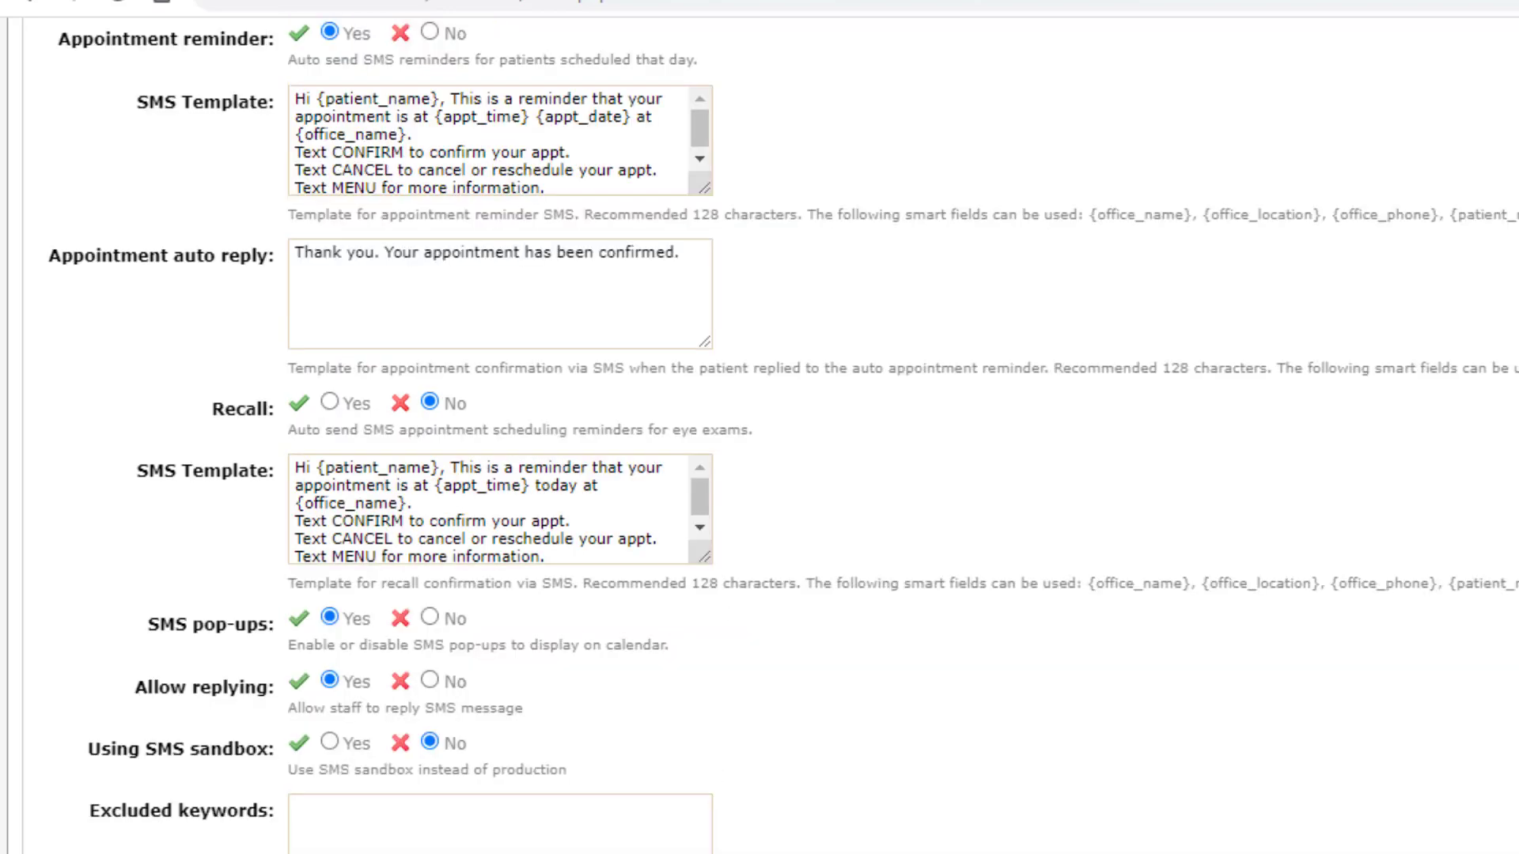
{"action": "scroll", "coordinate": [759, 427], "scroll_direction": "up", "scroll_amount": 15}
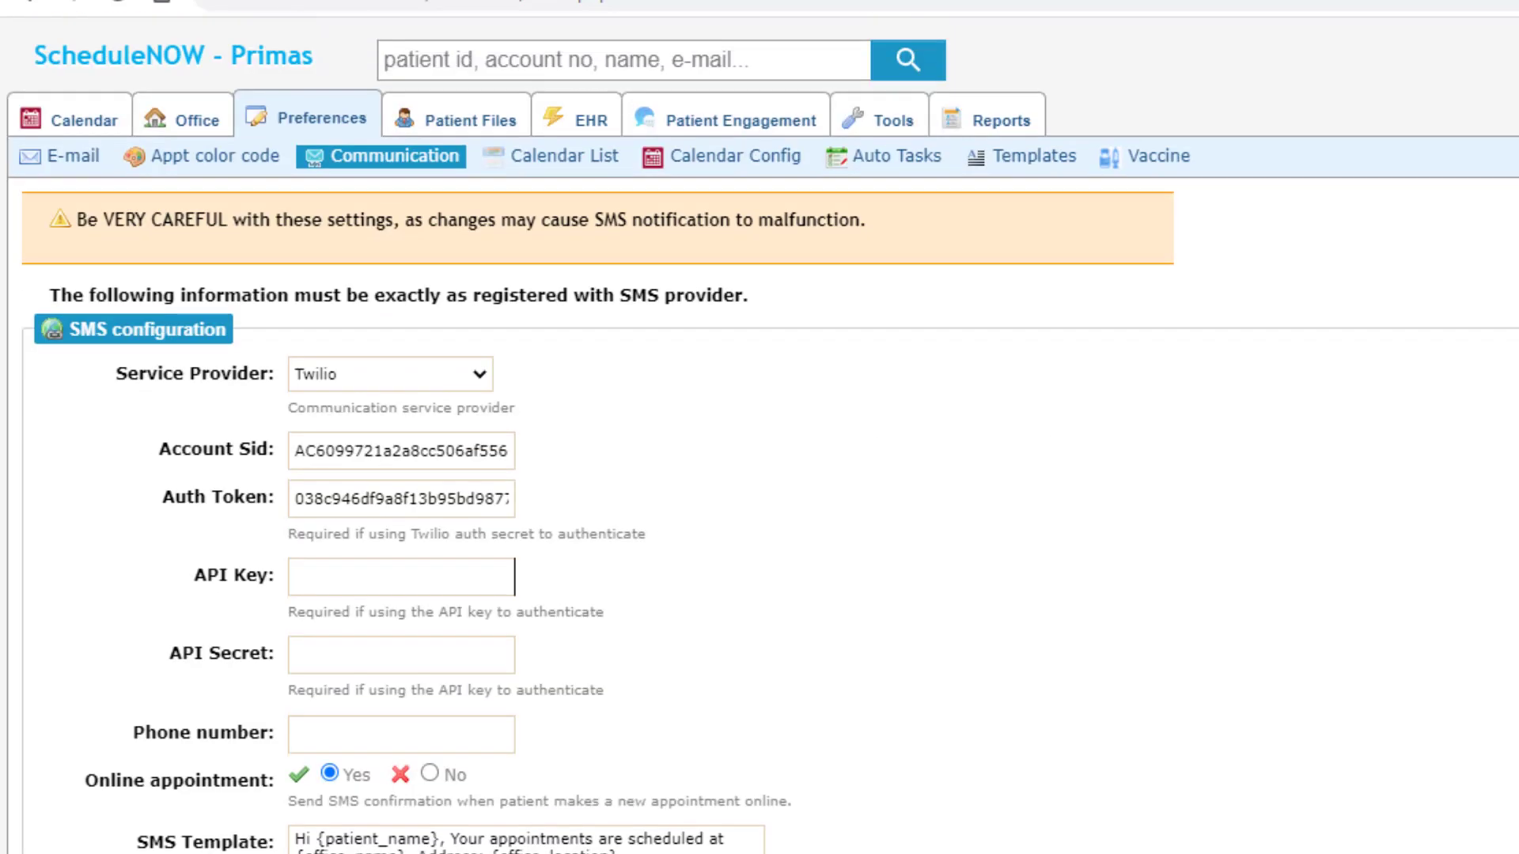
{"action": "left_click", "coordinate": [584, 164]}
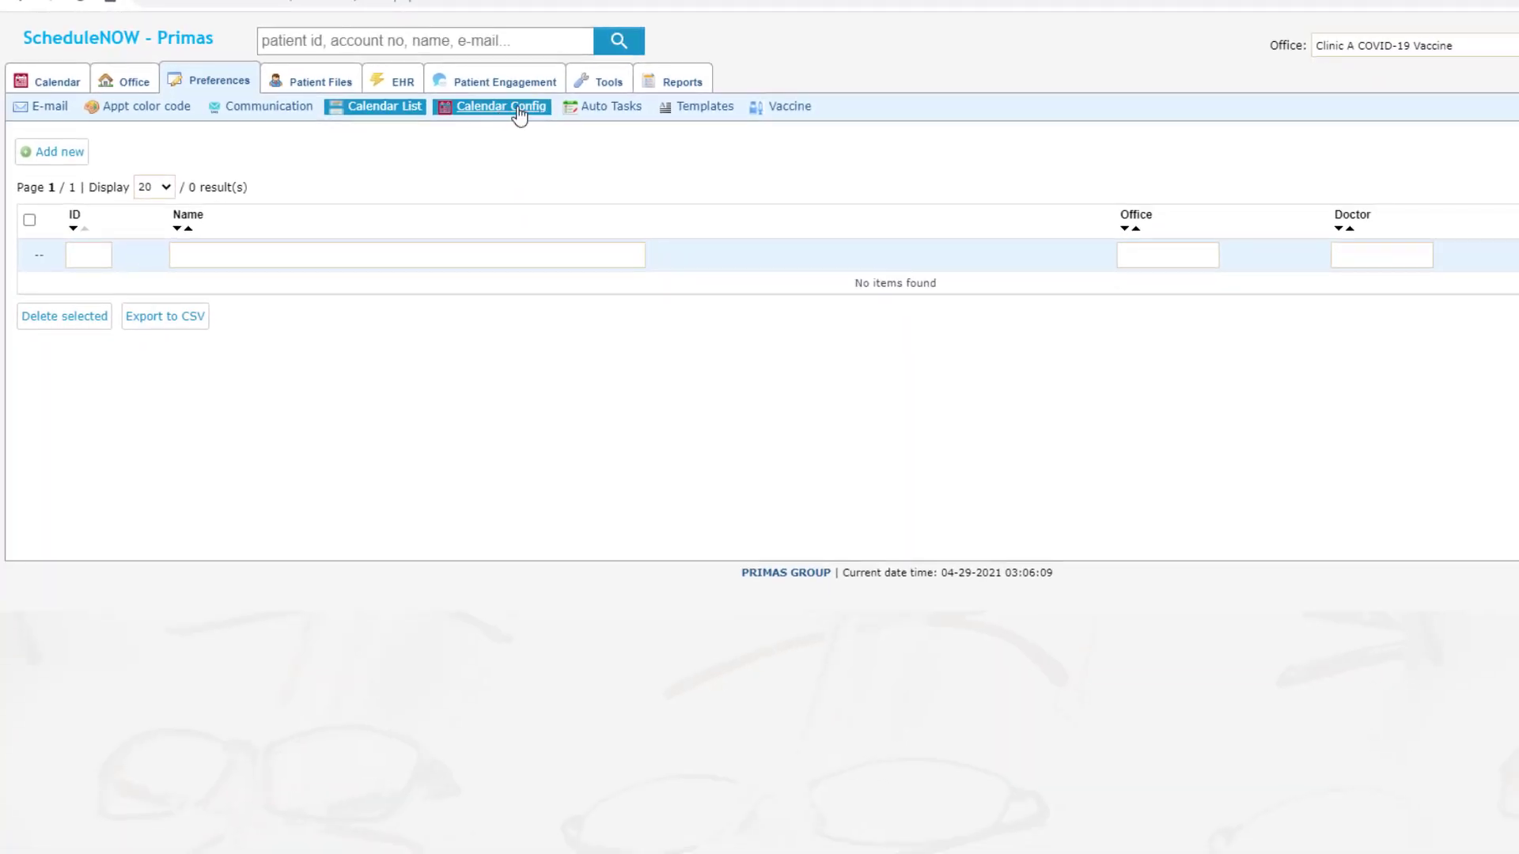
Step: Open the Clinic A '1 Feb - 7 Feb' calendar configuration, keep its office, and show the slot grid
{"action": "left_click", "coordinate": [757, 158]}
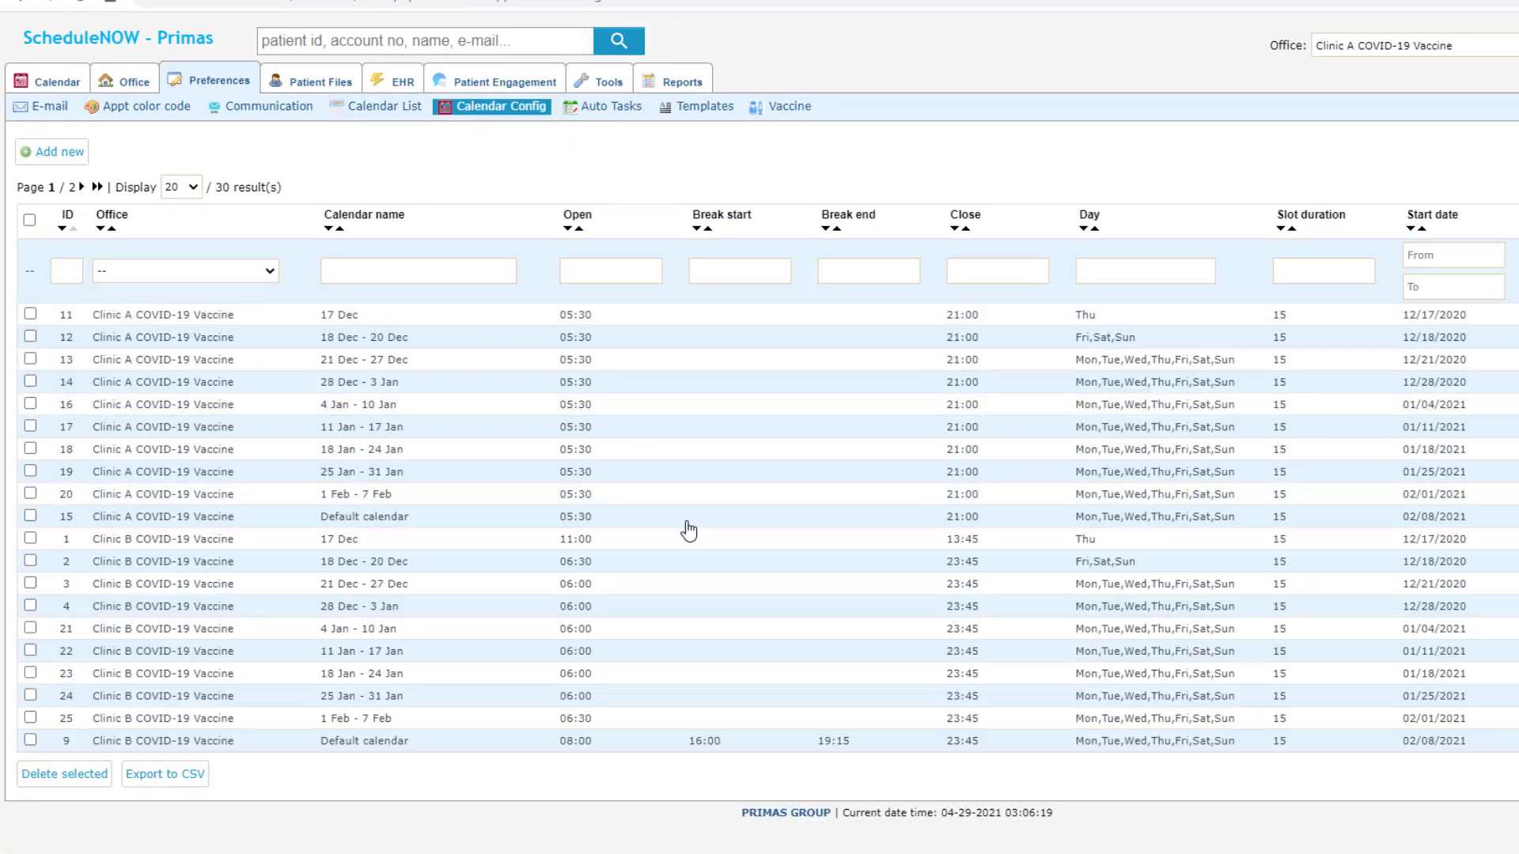
{"action": "left_click", "coordinate": [693, 494]}
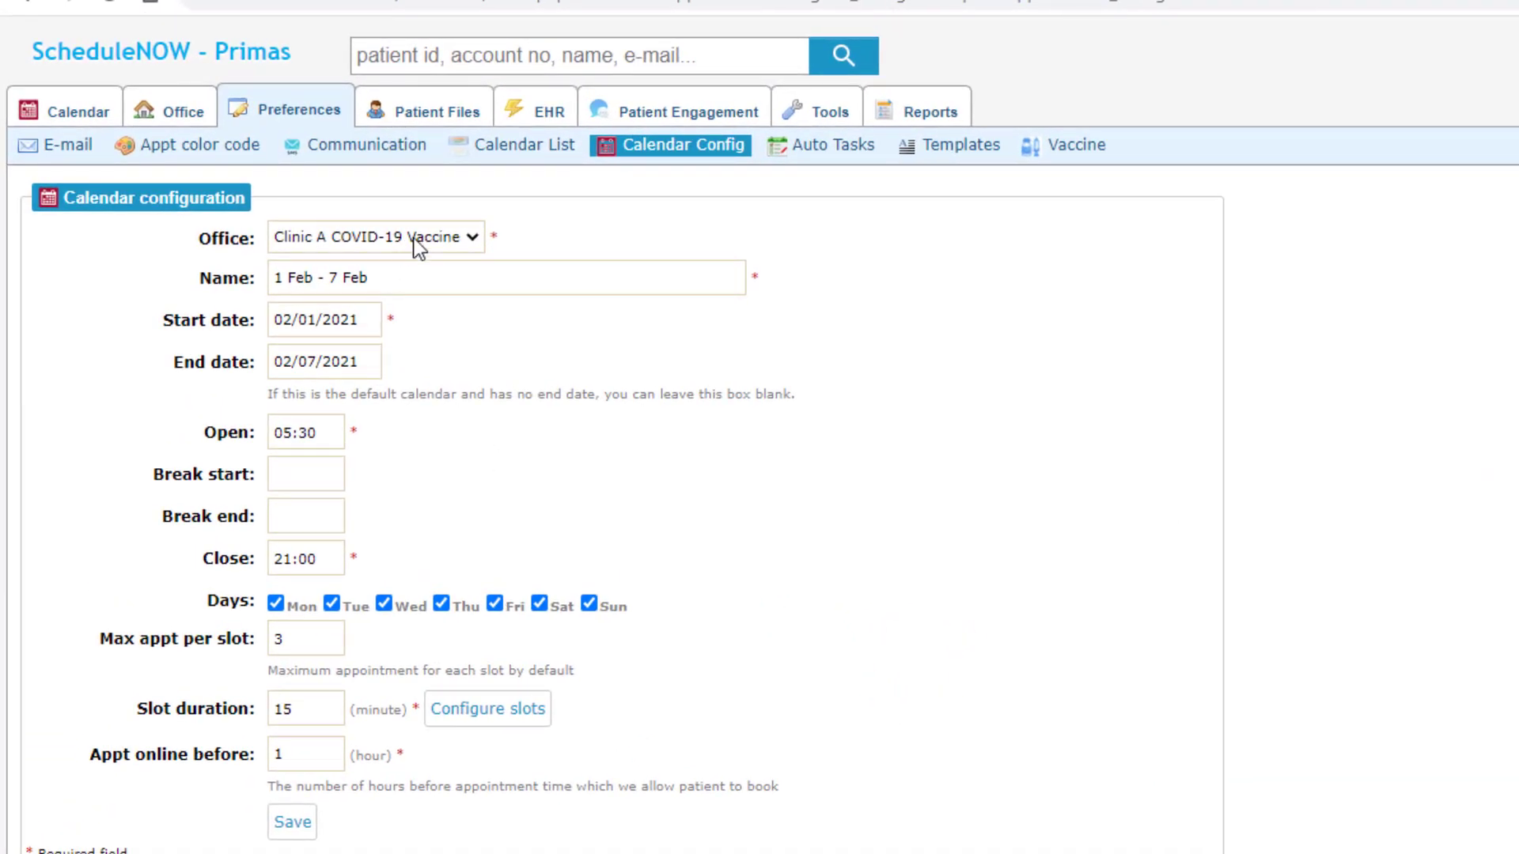
{"action": "left_click", "coordinate": [412, 236]}
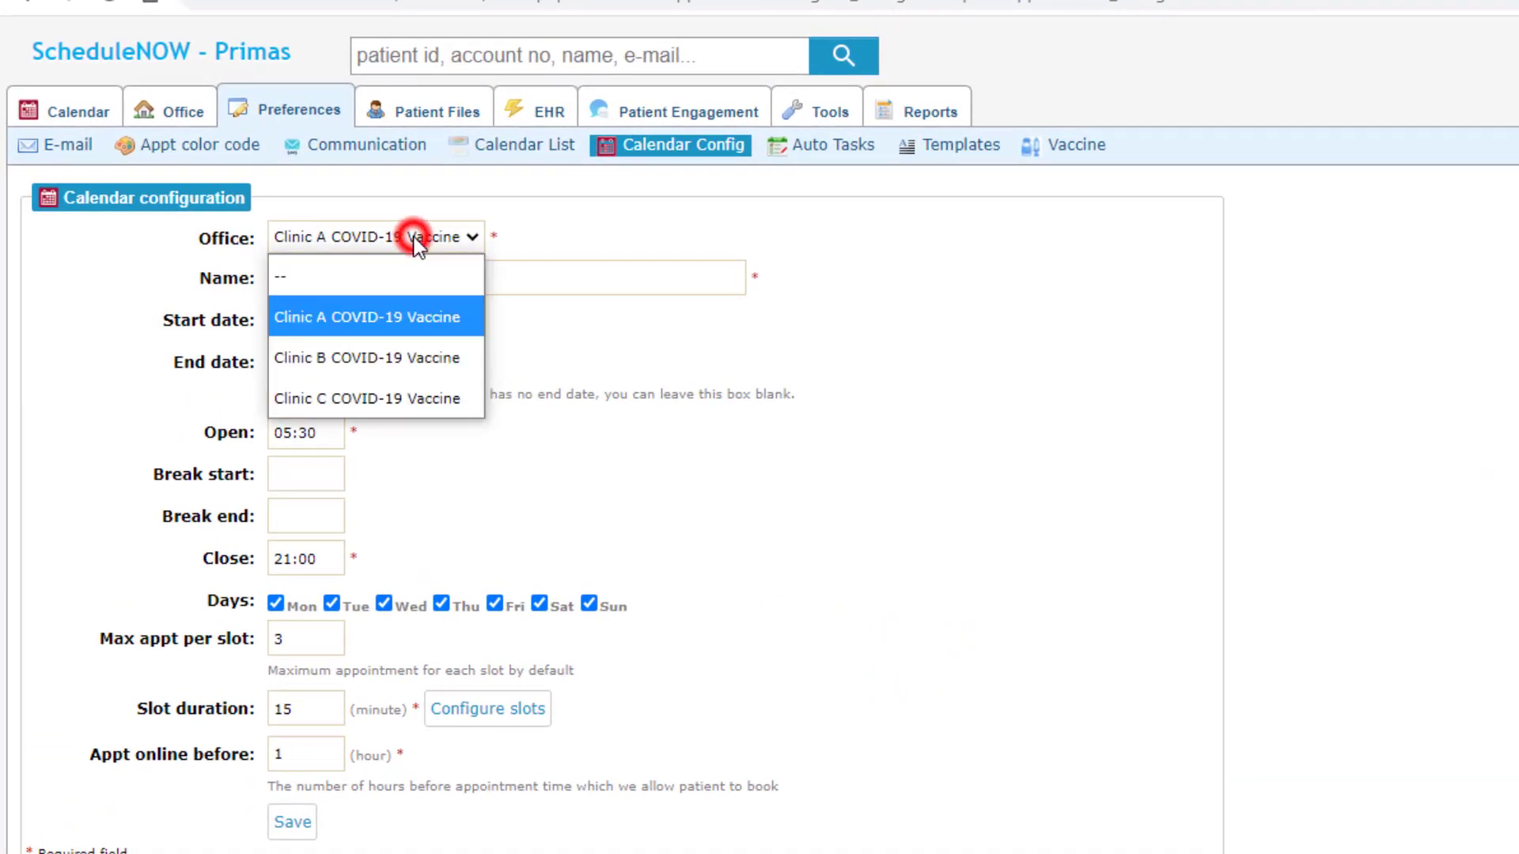
{"action": "left_click", "coordinate": [490, 201]}
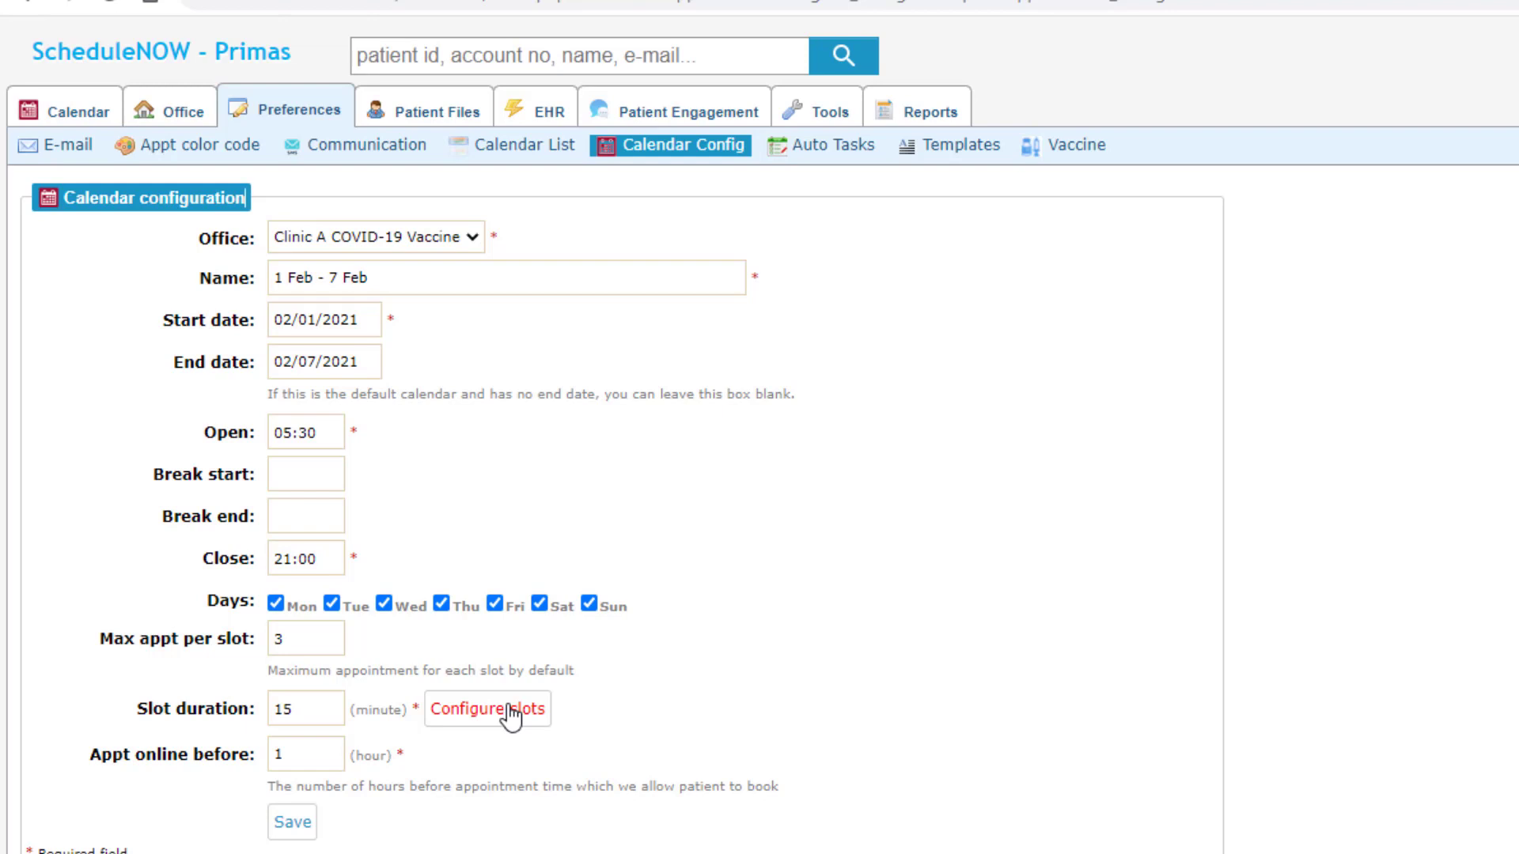
{"action": "left_click", "coordinate": [510, 710]}
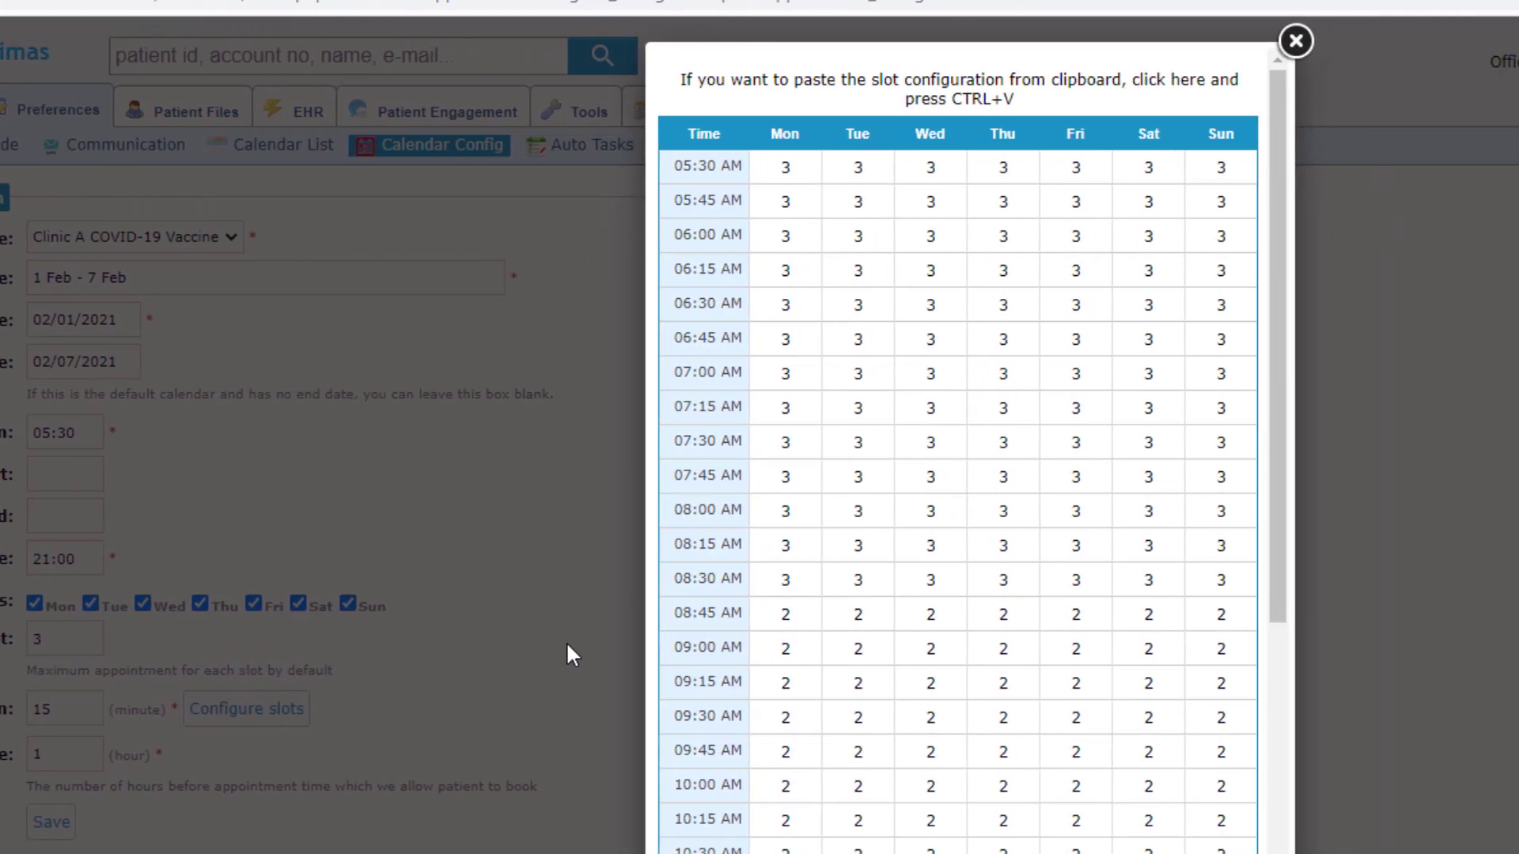
Step: Set Monday slot capacities 07:45 to 0, 08:00 to 1, 08:15 to 2, and save the grid
{"action": "left_click", "coordinate": [768, 480]}
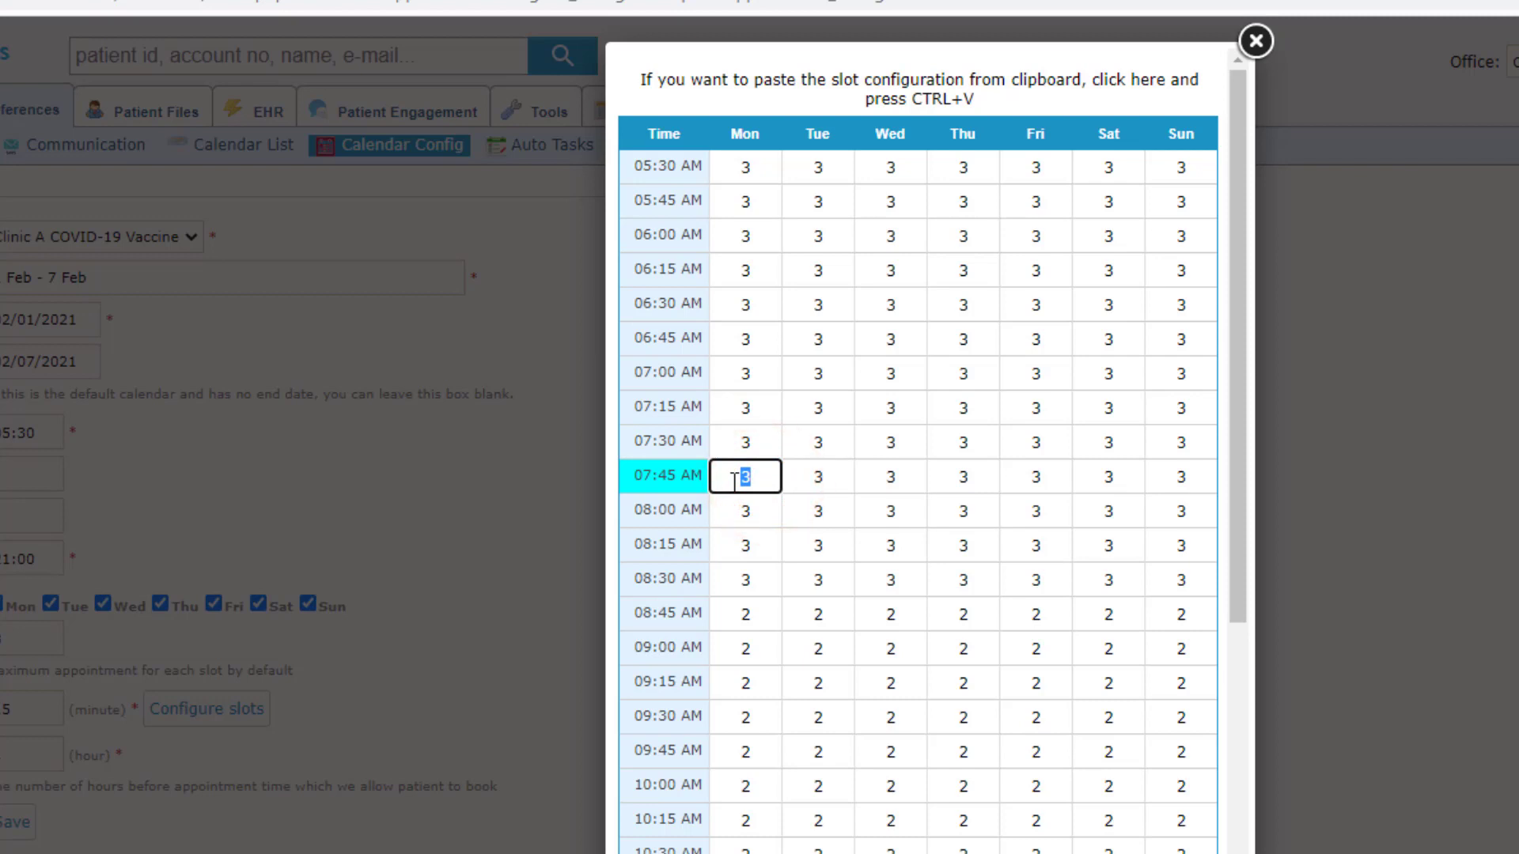
{"action": "type", "text": "0"}
{"action": "left_click", "coordinate": [758, 516]}
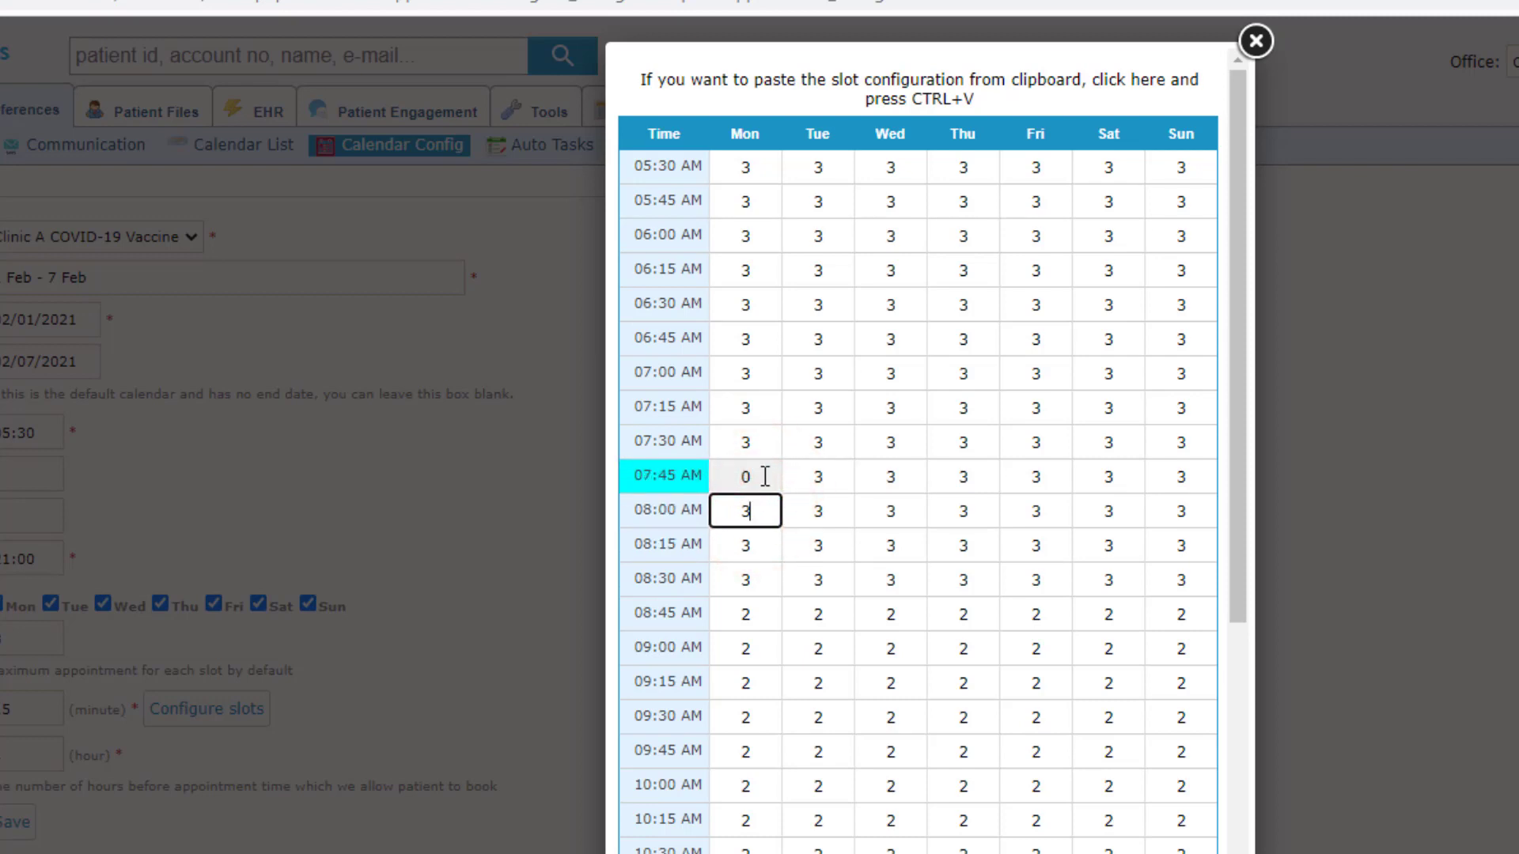
{"action": "left_click", "coordinate": [747, 546]}
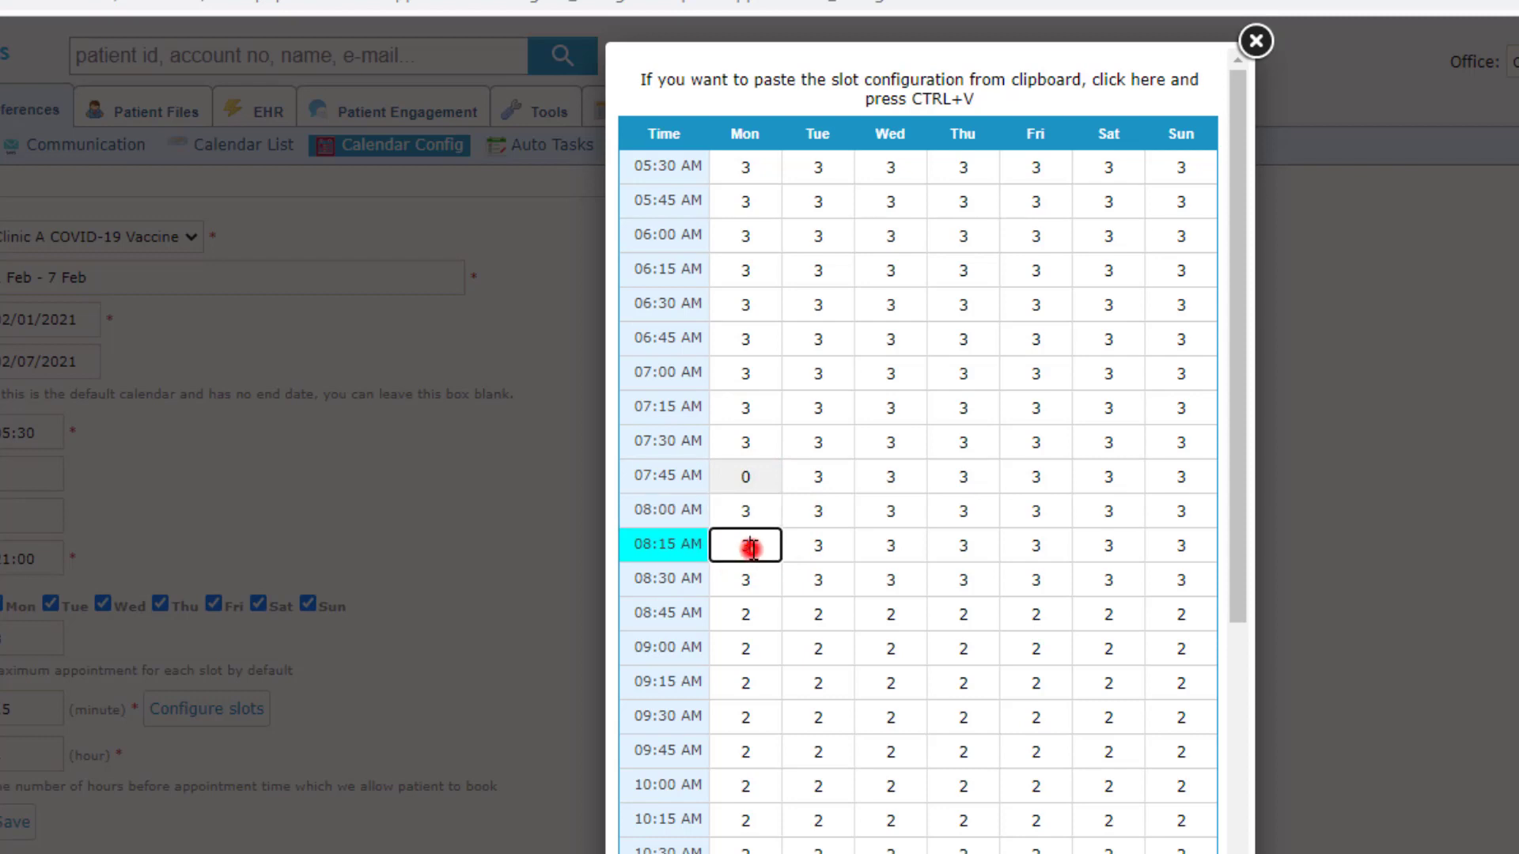
{"action": "type", "text": "2"}
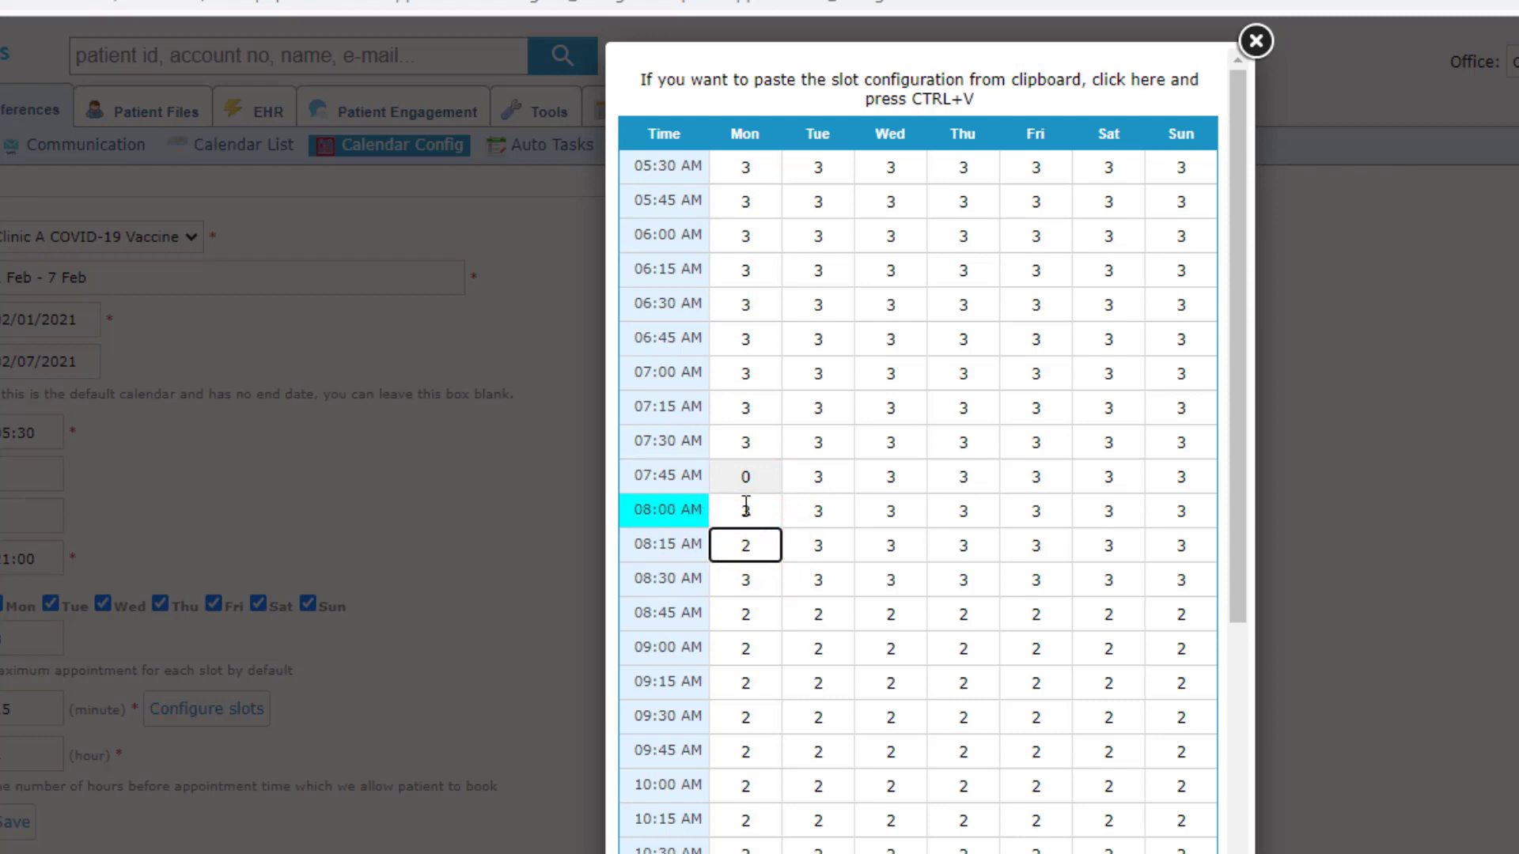
{"action": "left_click", "coordinate": [748, 510]}
{"action": "type", "text": "1"}
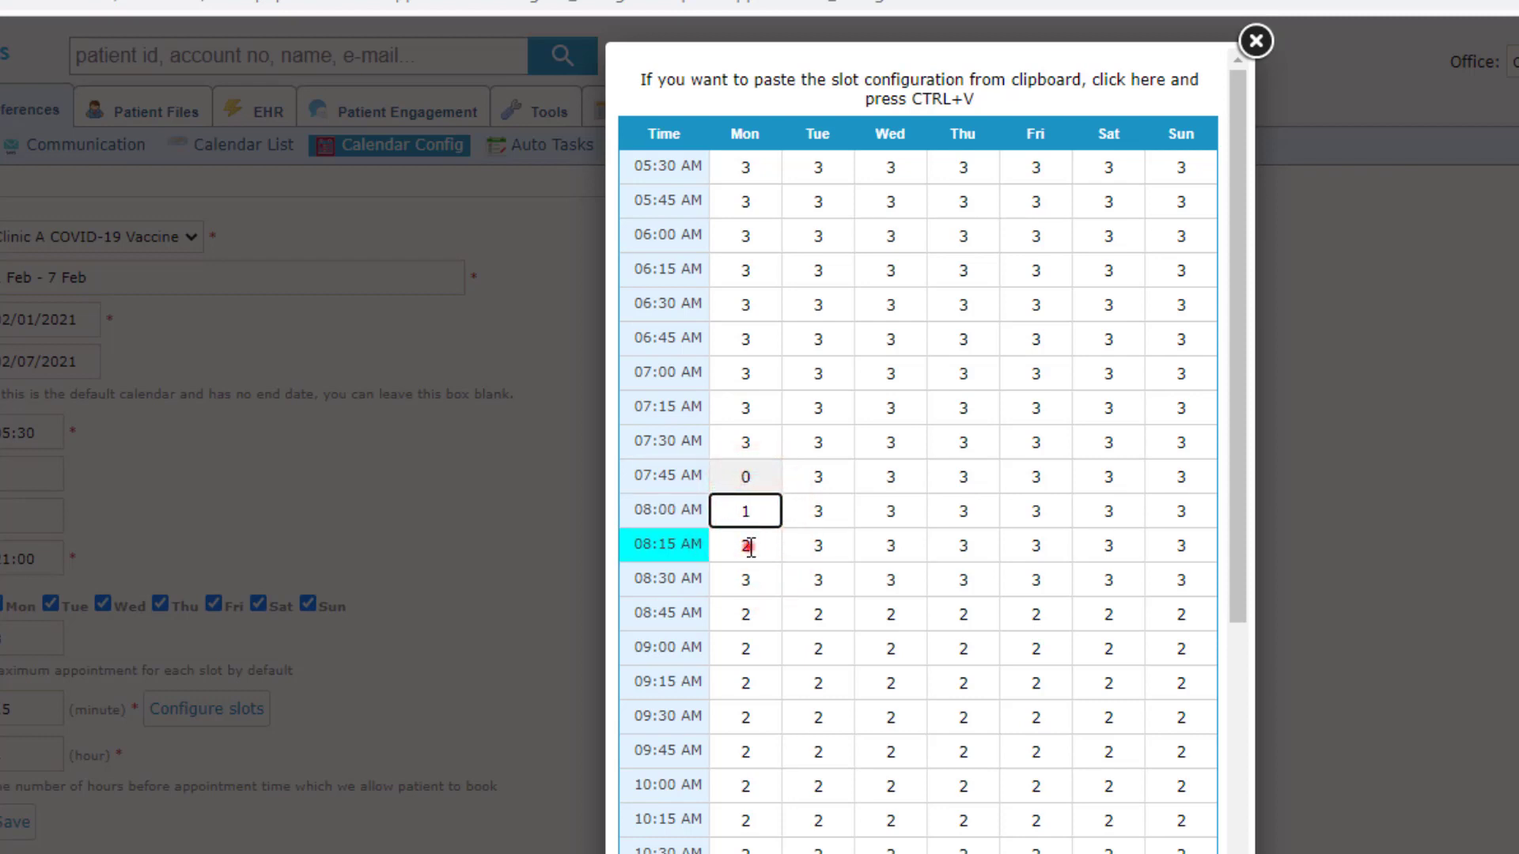
{"action": "left_click", "coordinate": [748, 546]}
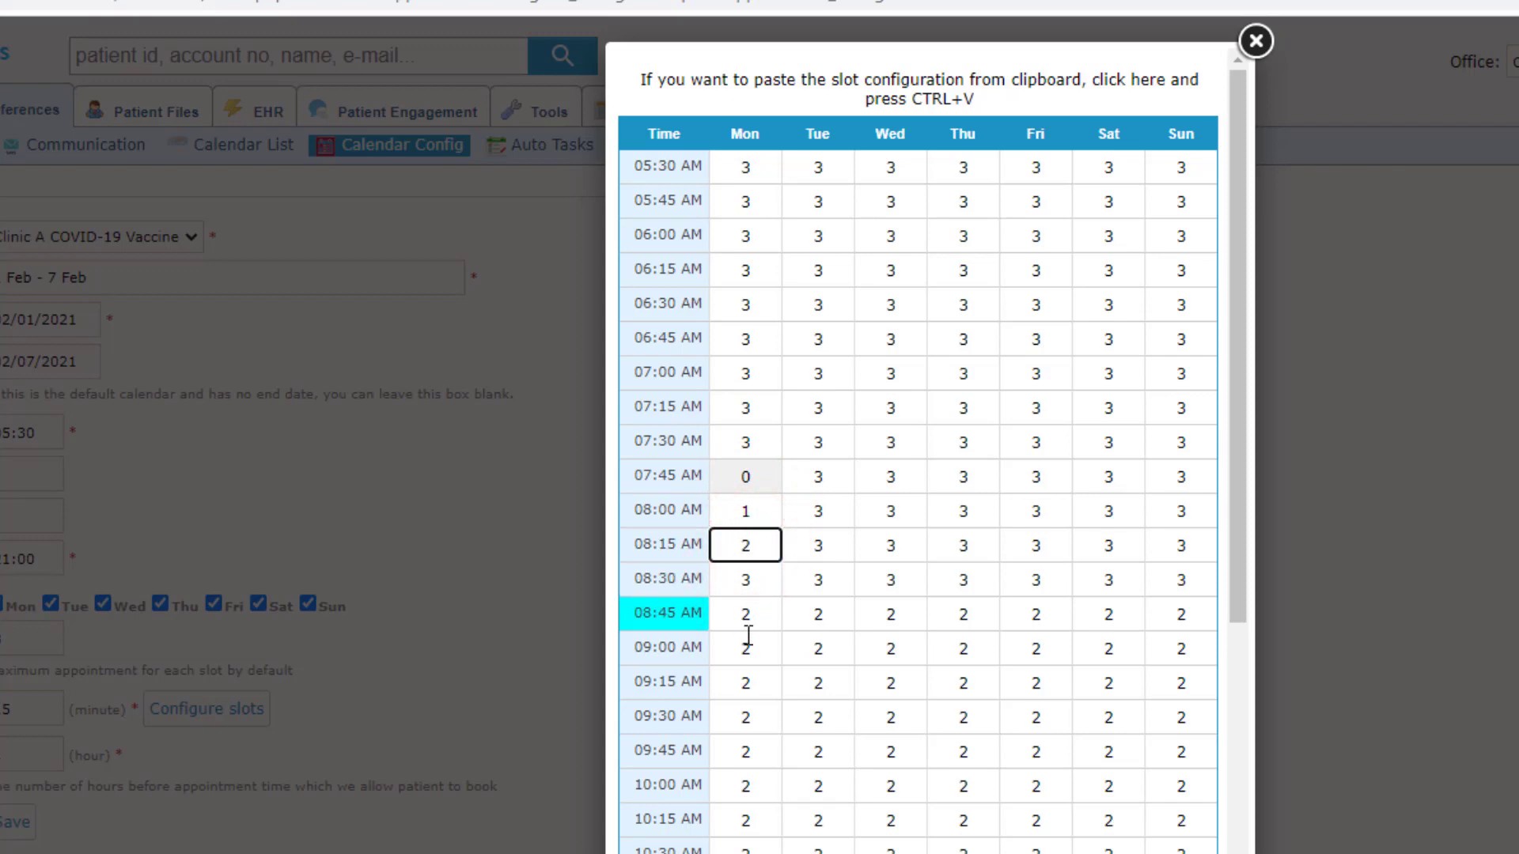
{"action": "scroll", "coordinate": [684, 695], "scroll_direction": "down", "scroll_amount": 15}
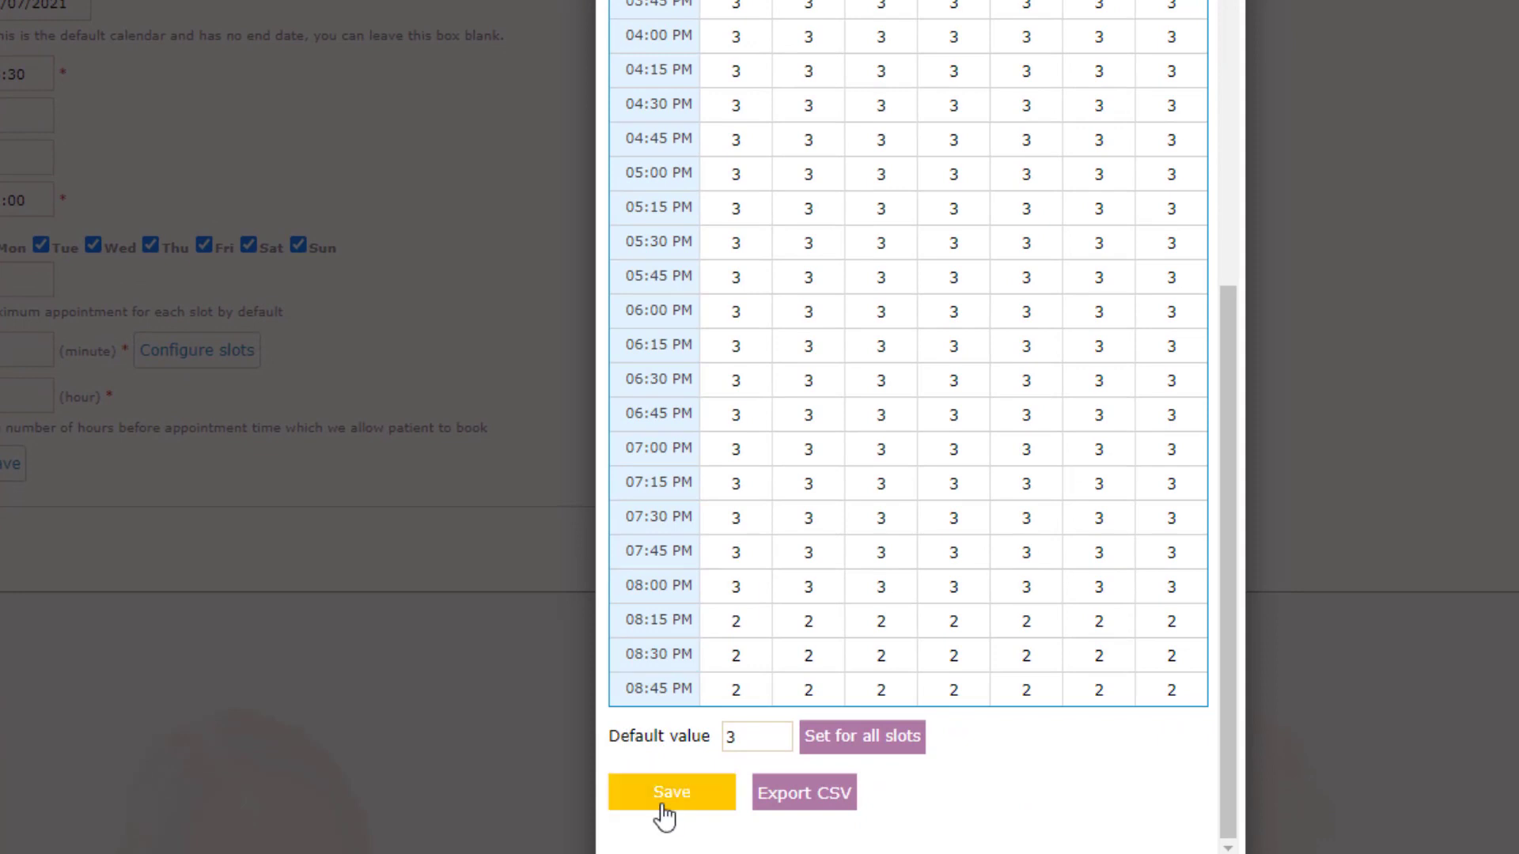
{"action": "left_click", "coordinate": [665, 813]}
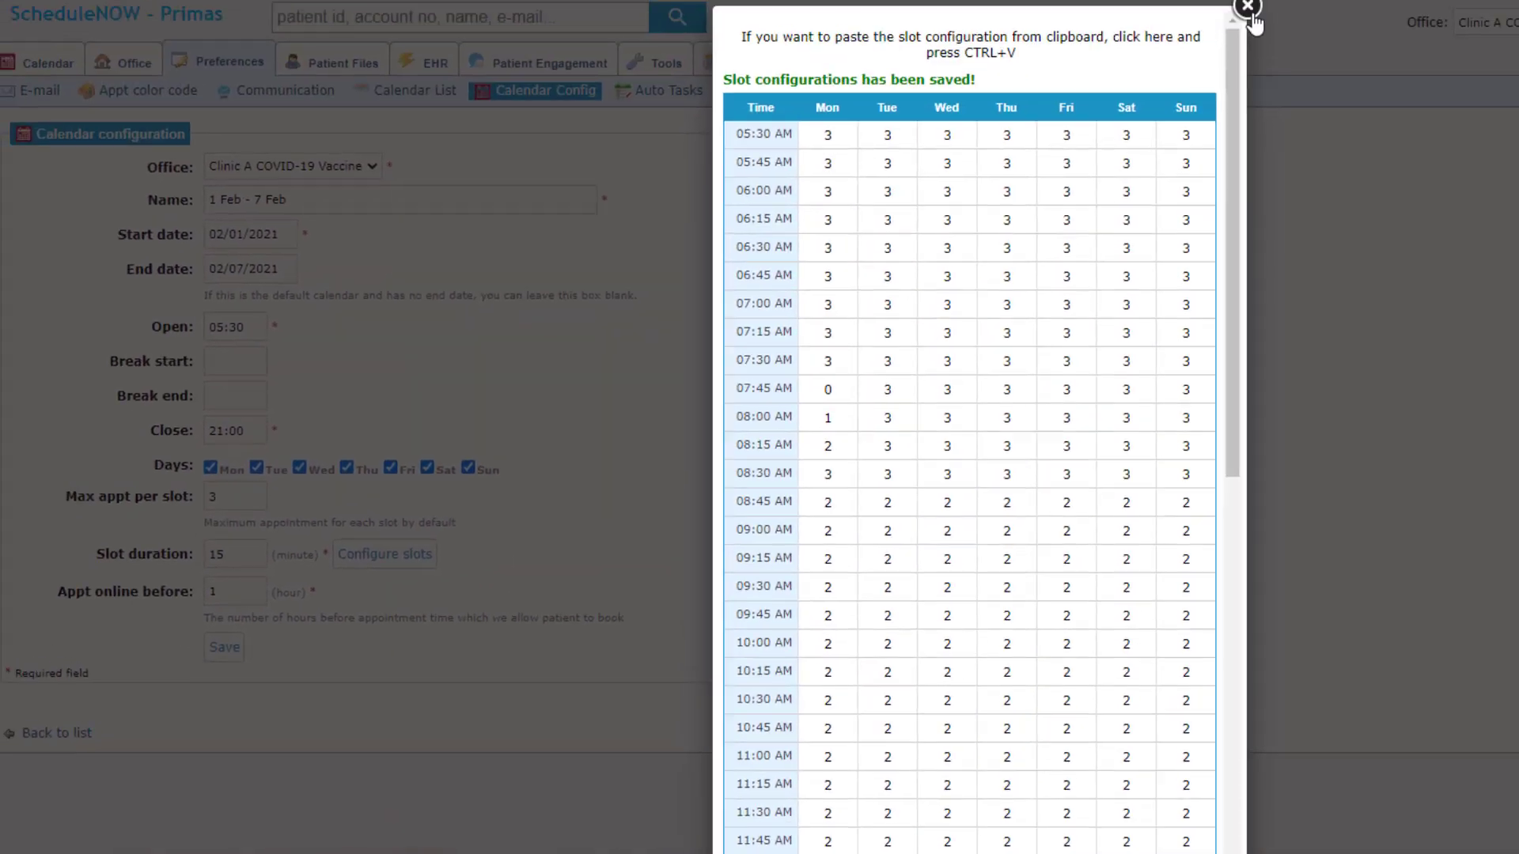
{"action": "left_click", "coordinate": [1244, 24]}
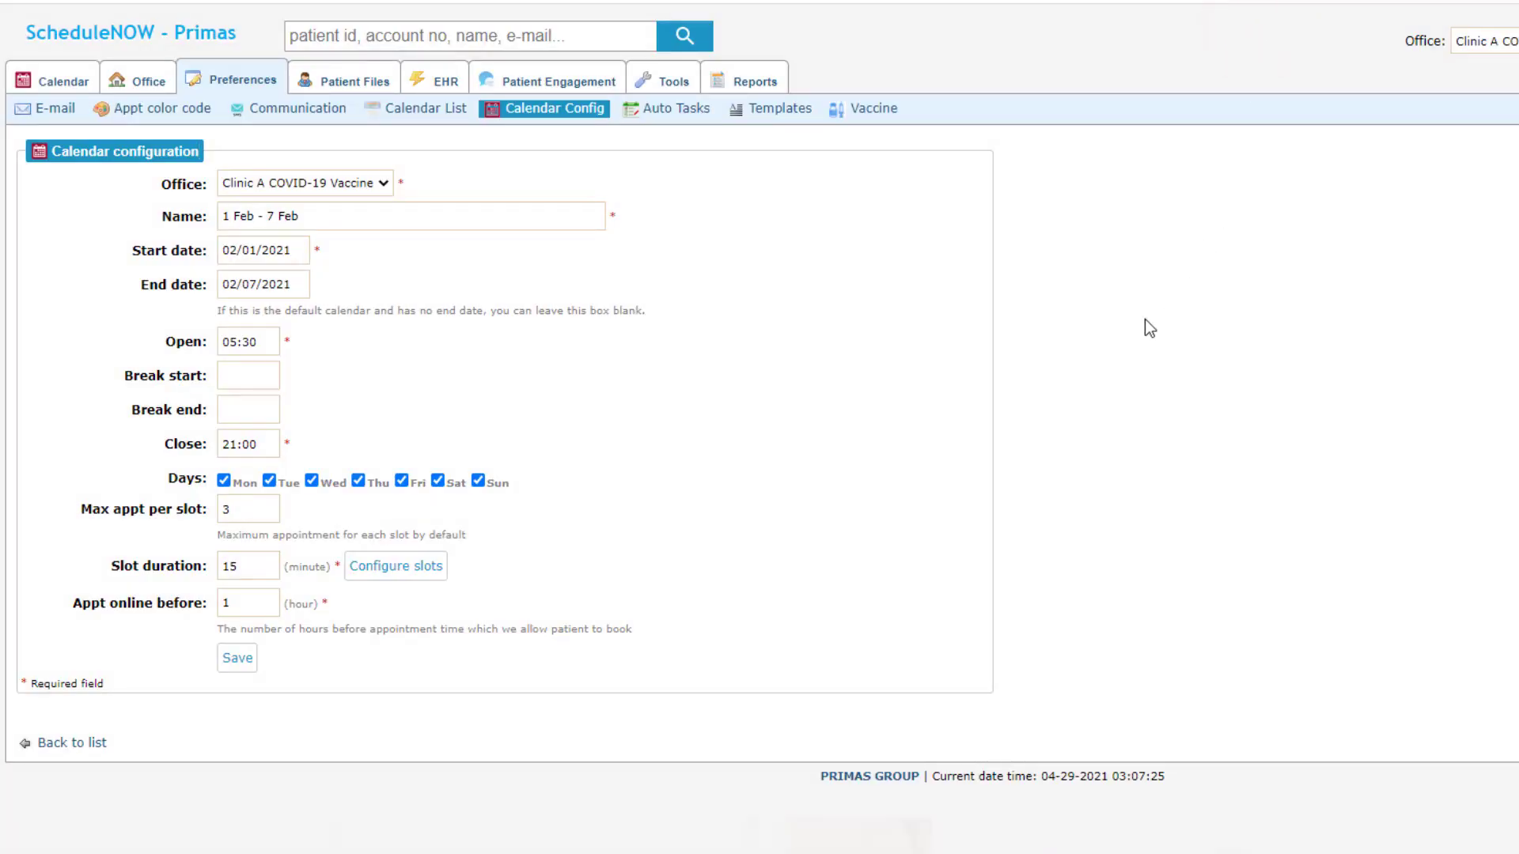
Step: Show the Templates page scrolled to the Online appointment intro template
{"action": "left_click", "coordinate": [798, 110]}
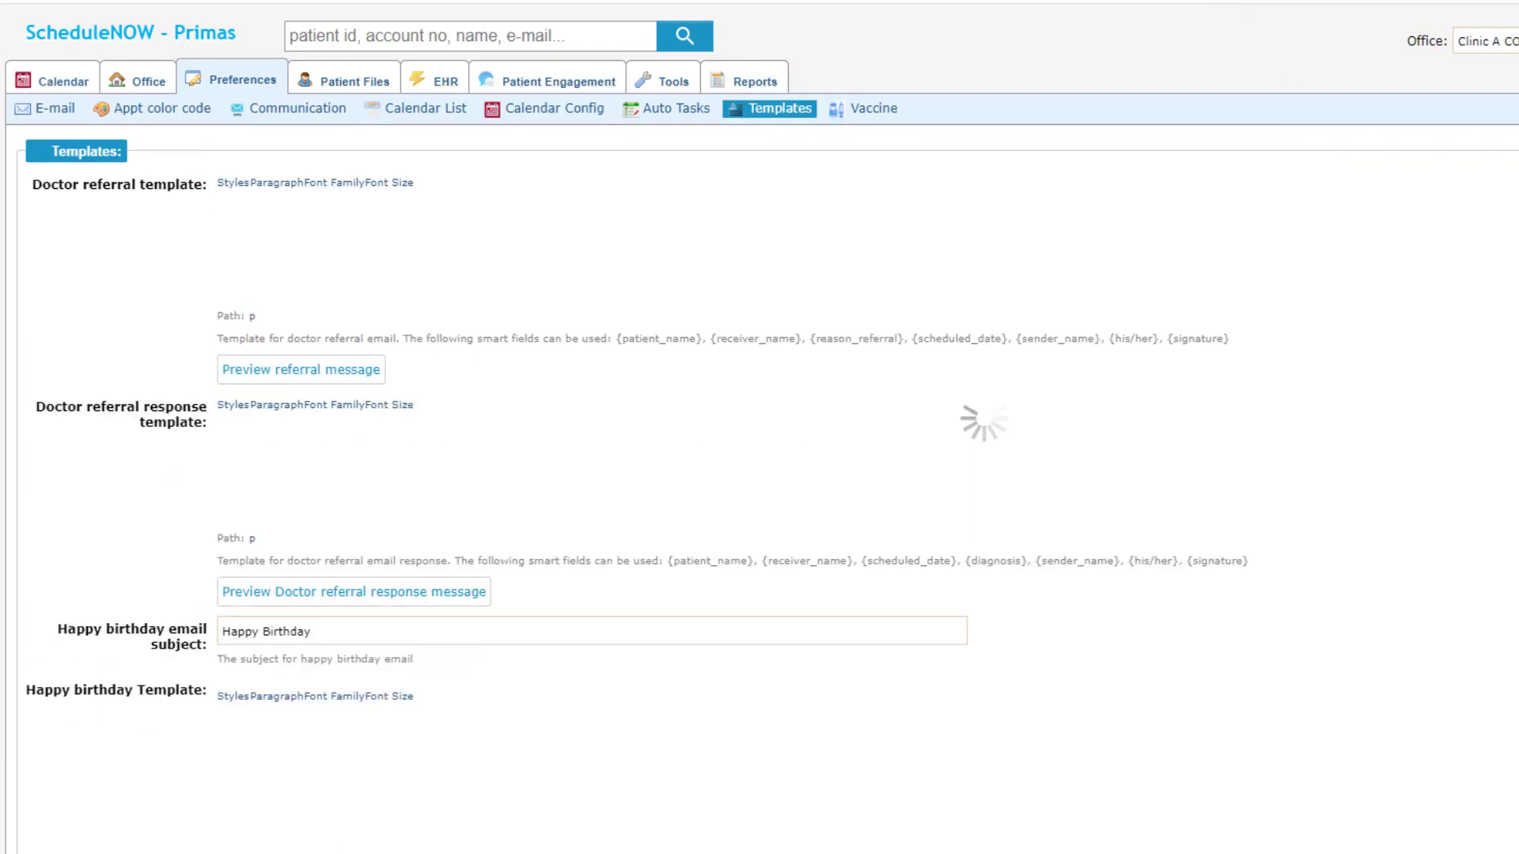
{"action": "scroll", "coordinate": [734, 475], "scroll_direction": "down", "scroll_amount": 20}
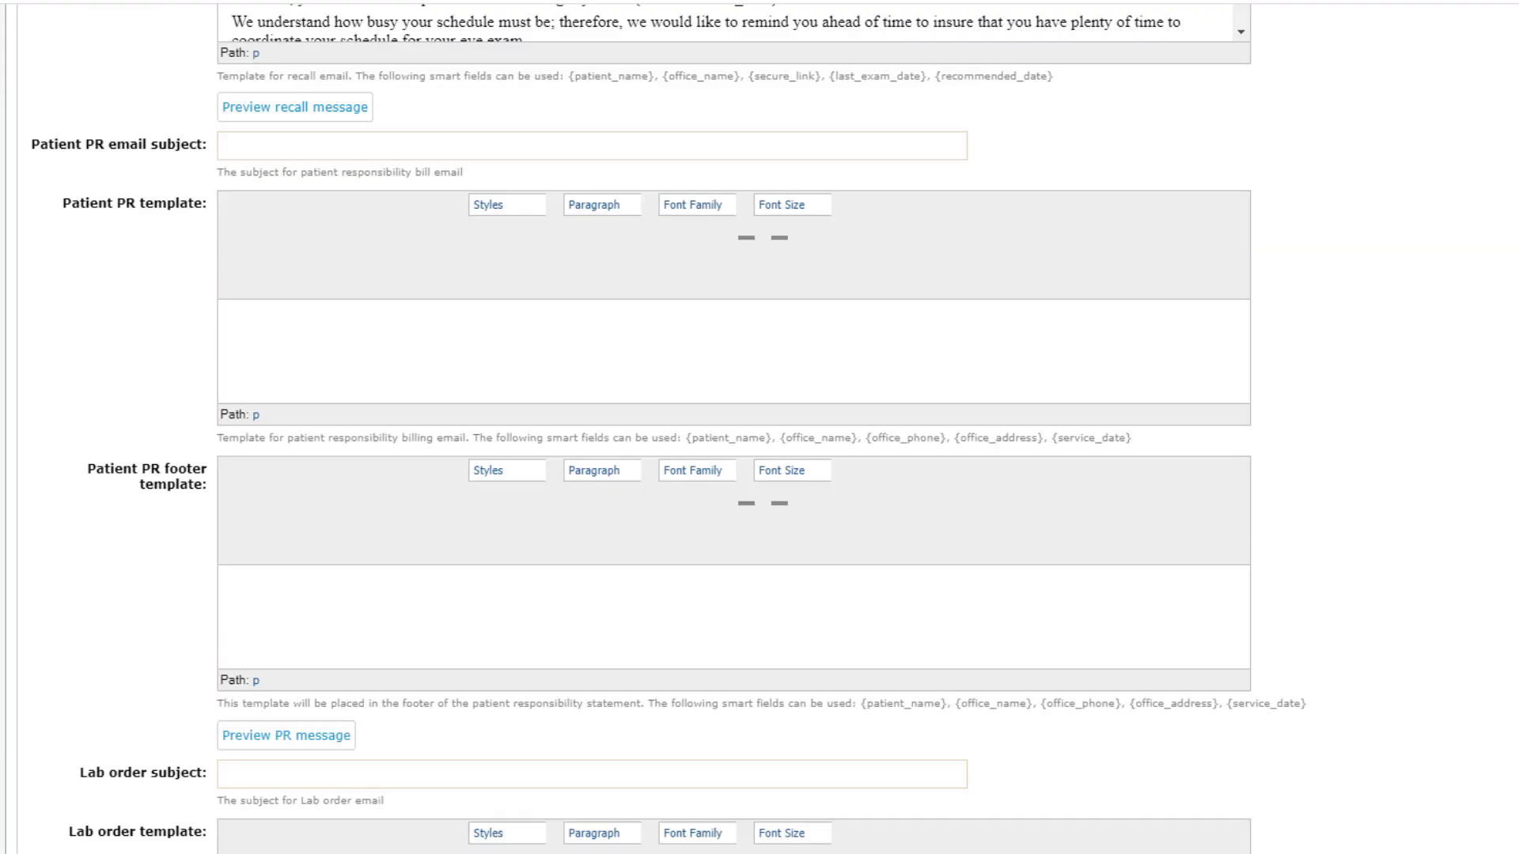
{"action": "scroll", "coordinate": [734, 475], "scroll_direction": "down", "scroll_amount": 7}
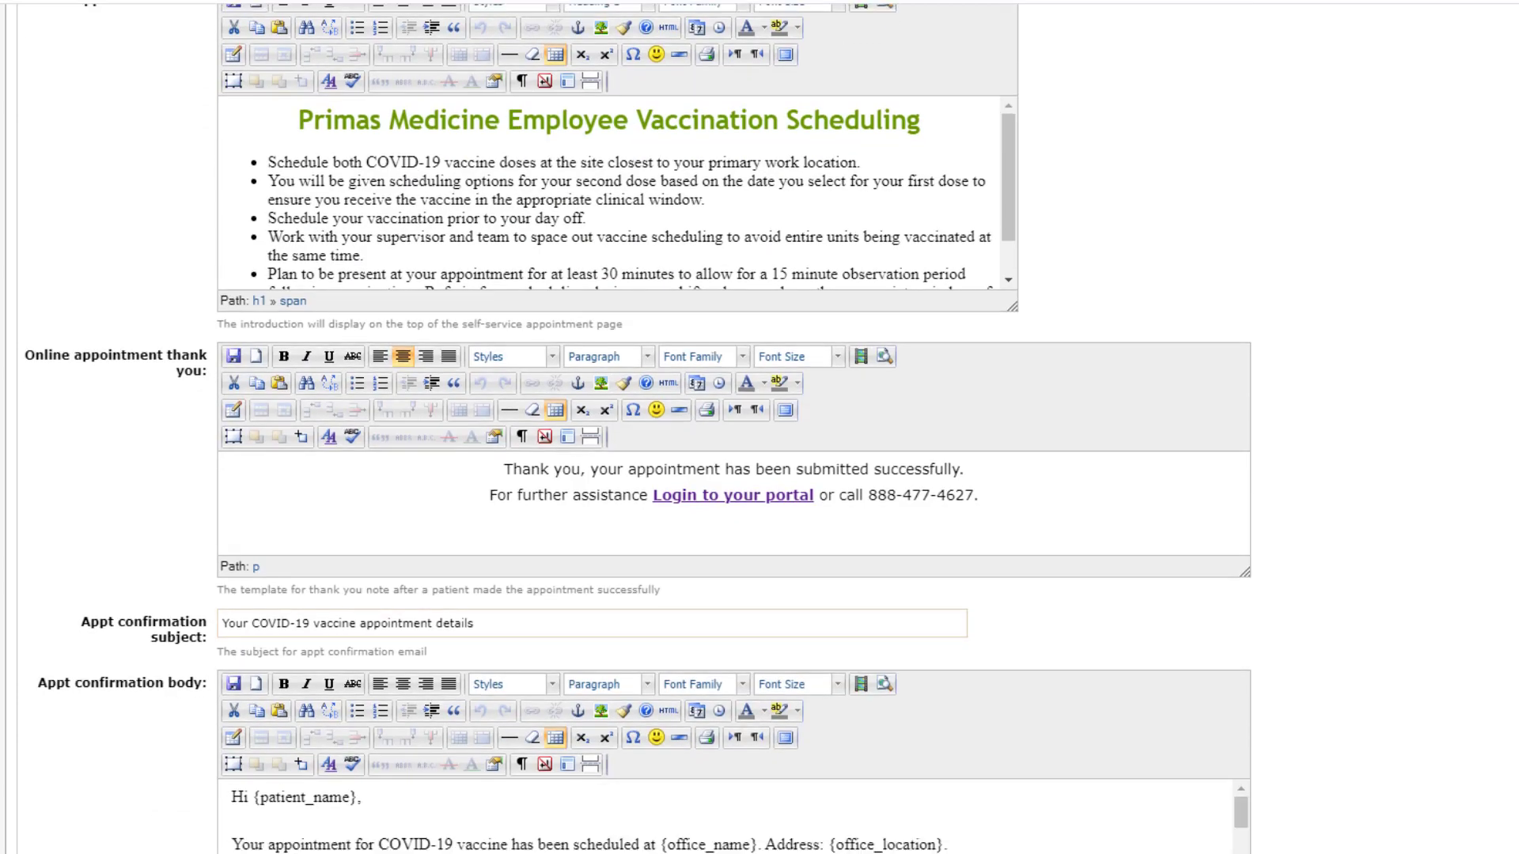
{"action": "scroll", "coordinate": [644, 273], "scroll_direction": "up", "scroll_amount": 3}
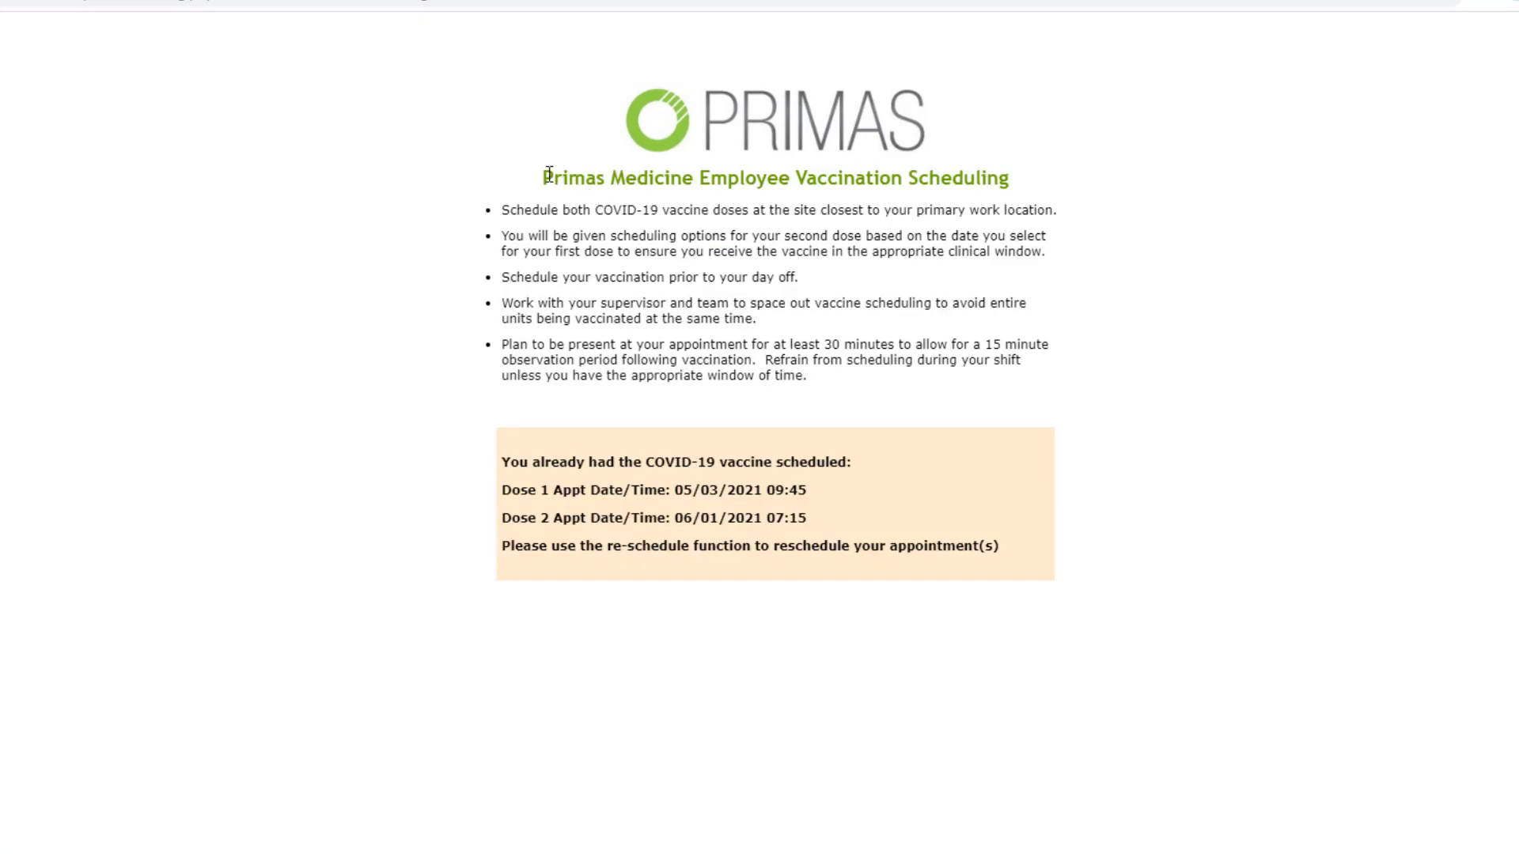
Step: Review the intro's patient-facing preview, then return and scroll down to the confirmation email body
{"action": "left_click_drag", "start_coordinate": [545, 175], "coordinate": [807, 377]}
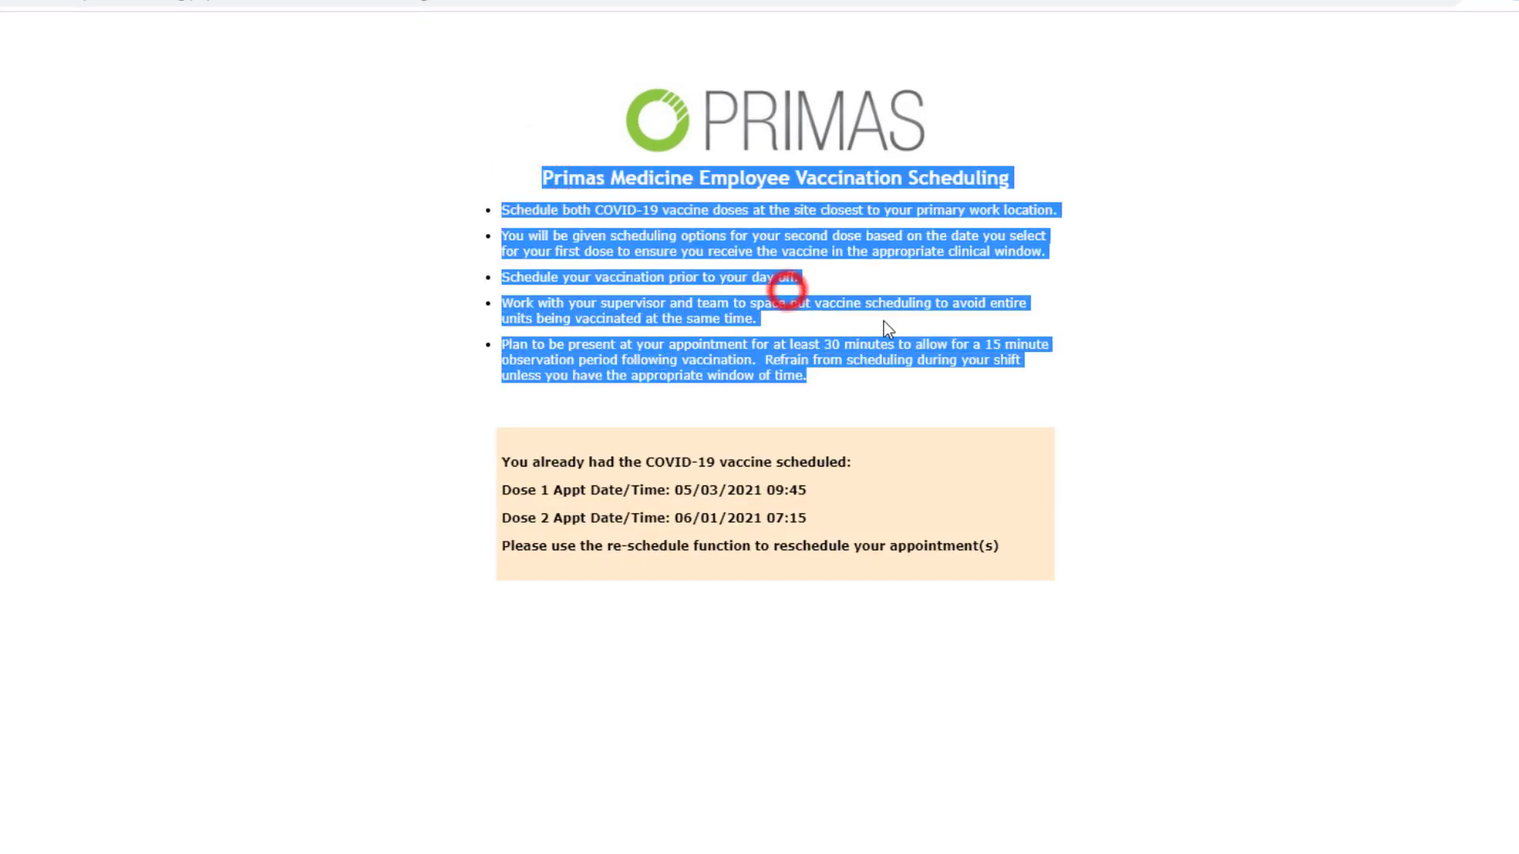
{"action": "left_click", "coordinate": [694, 179]}
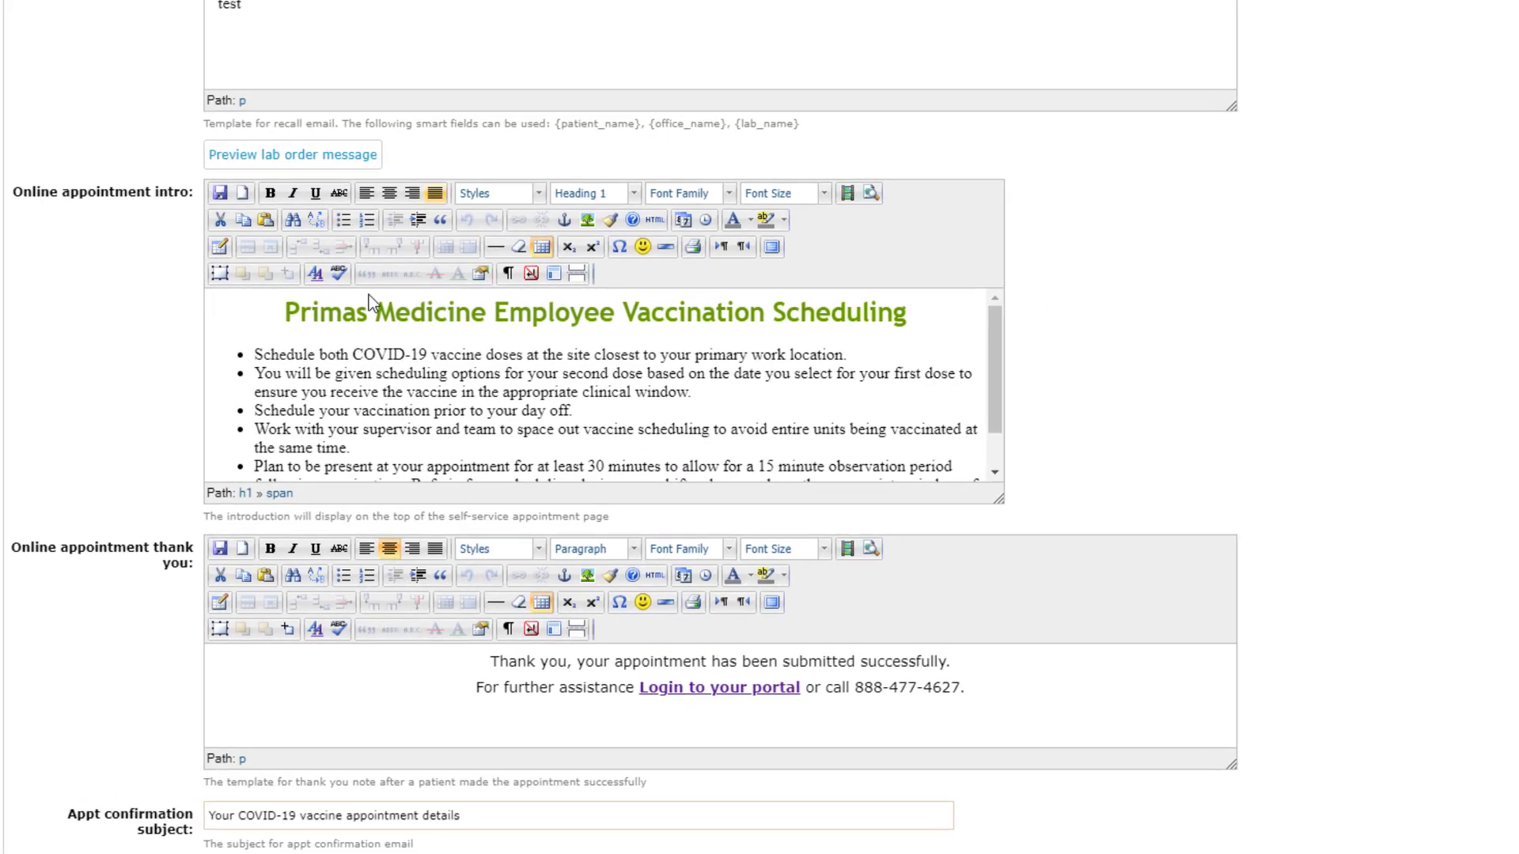
{"action": "left_click", "coordinate": [356, 367]}
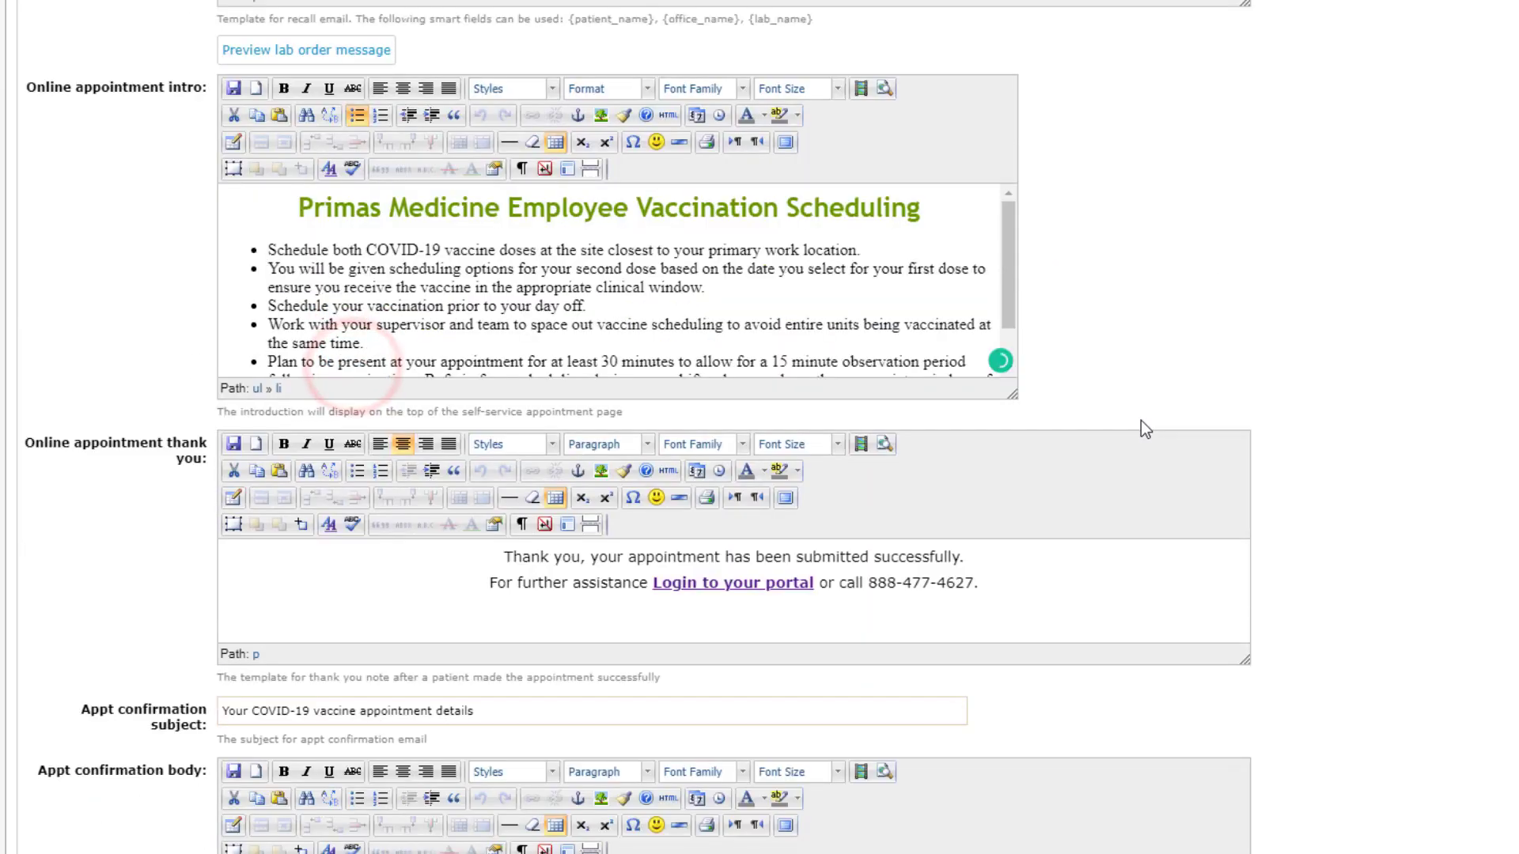
{"action": "scroll", "coordinate": [859, 592], "scroll_direction": "down", "scroll_amount": 1}
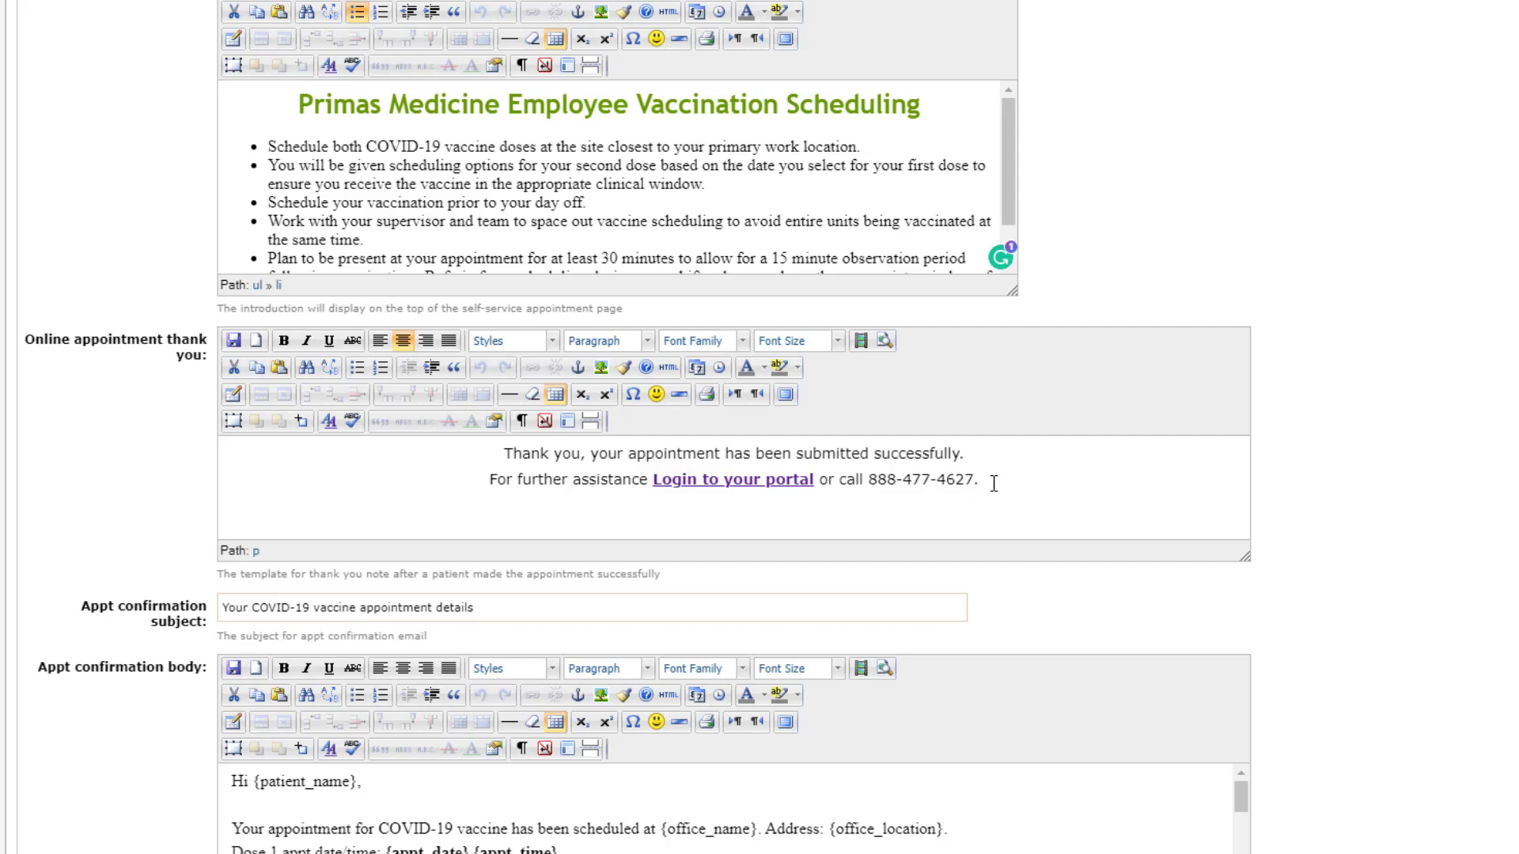
{"action": "scroll", "coordinate": [241, 482], "scroll_direction": "down", "scroll_amount": 3}
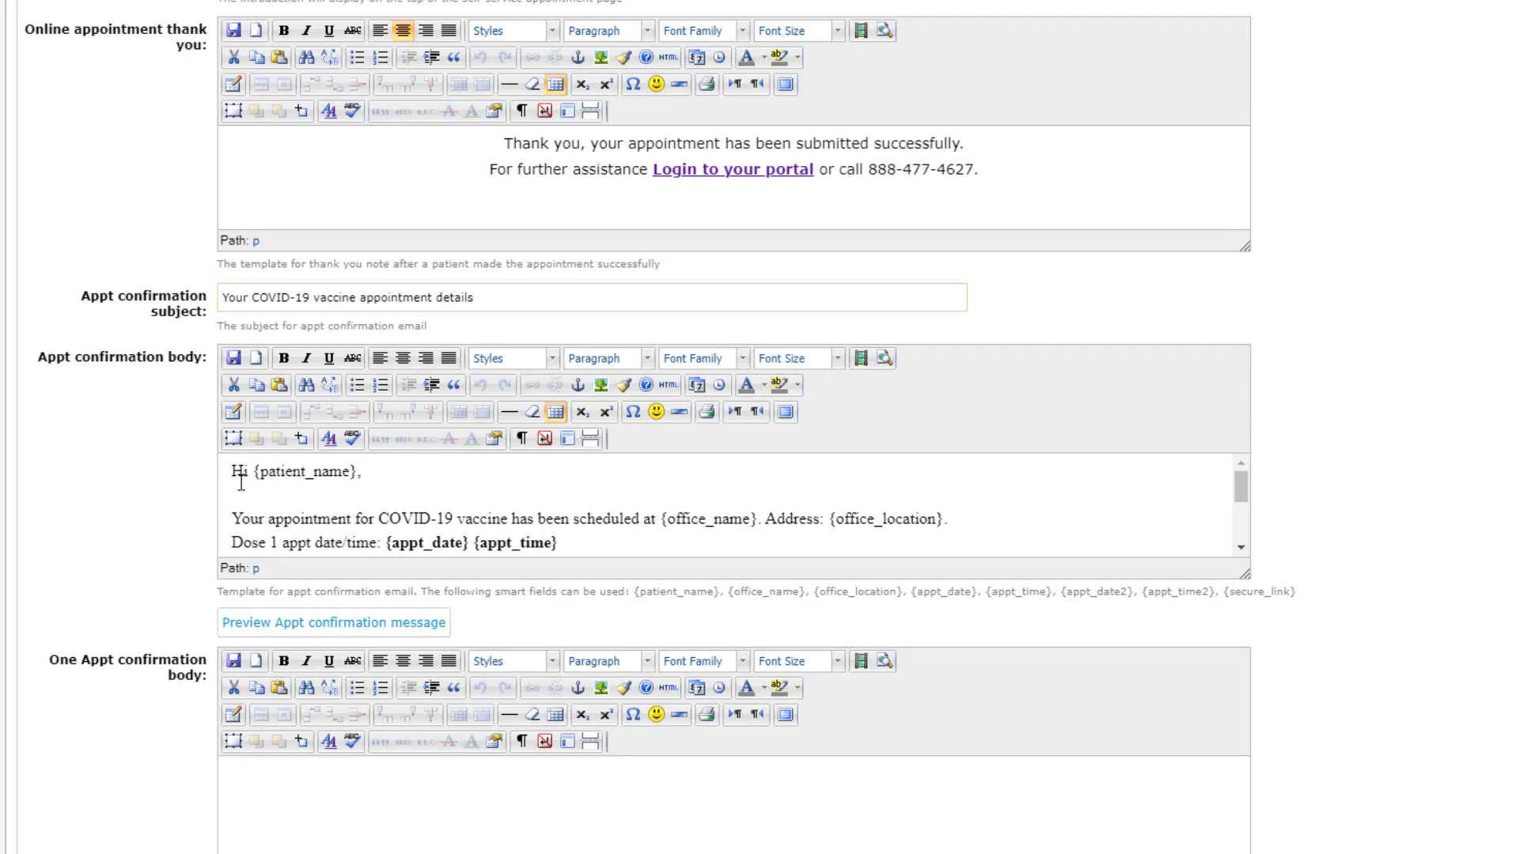
Step: Enlarge the Appt confirmation body editor and compare it with the received Outlook email
{"action": "left_click_drag", "start_coordinate": [1244, 572], "coordinate": [1254, 716]}
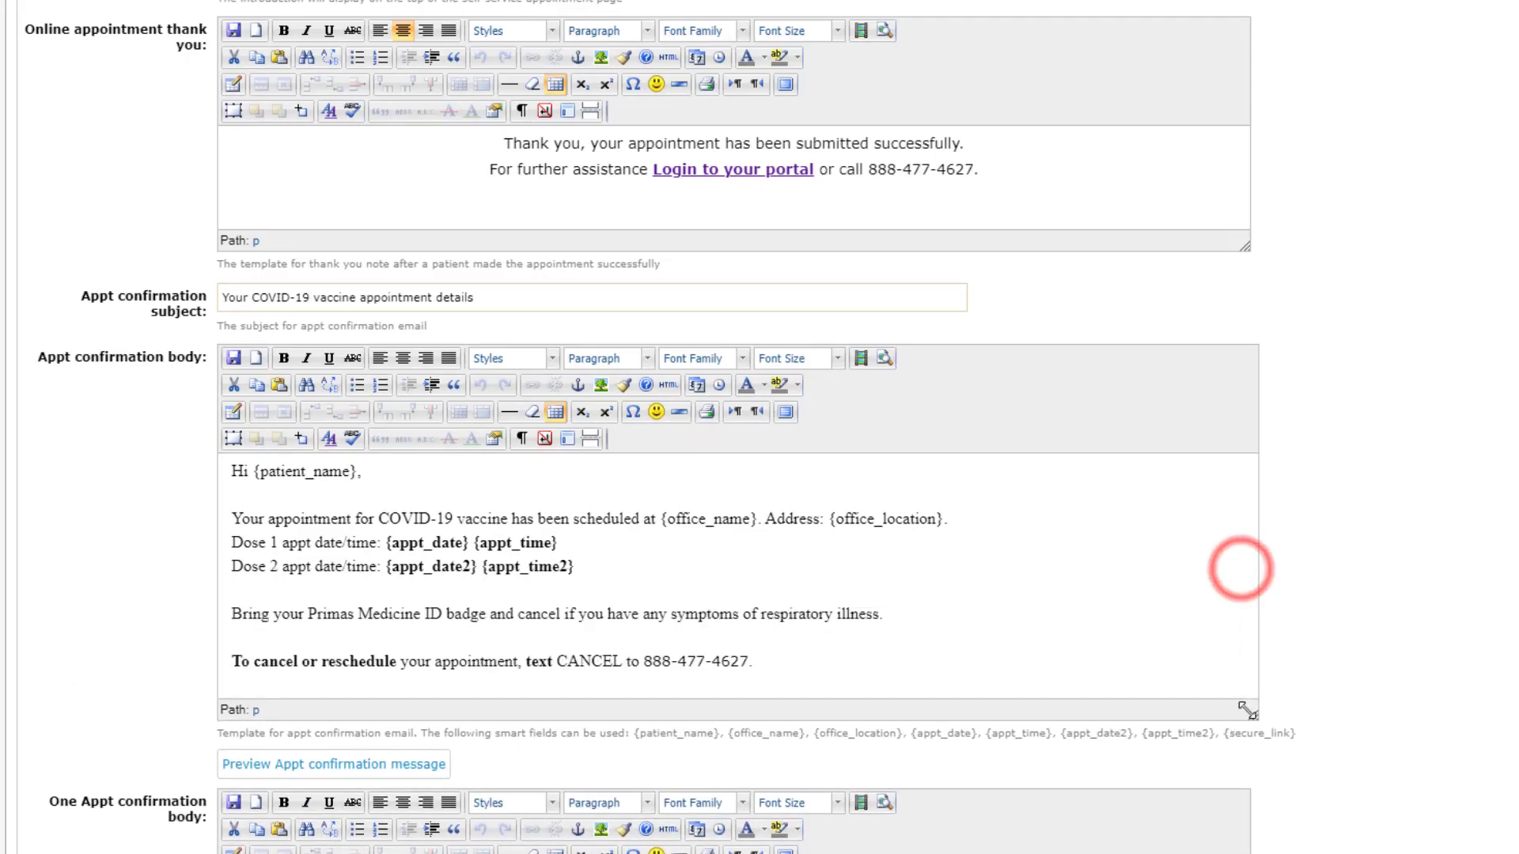
{"action": "left_click", "coordinate": [753, 662]}
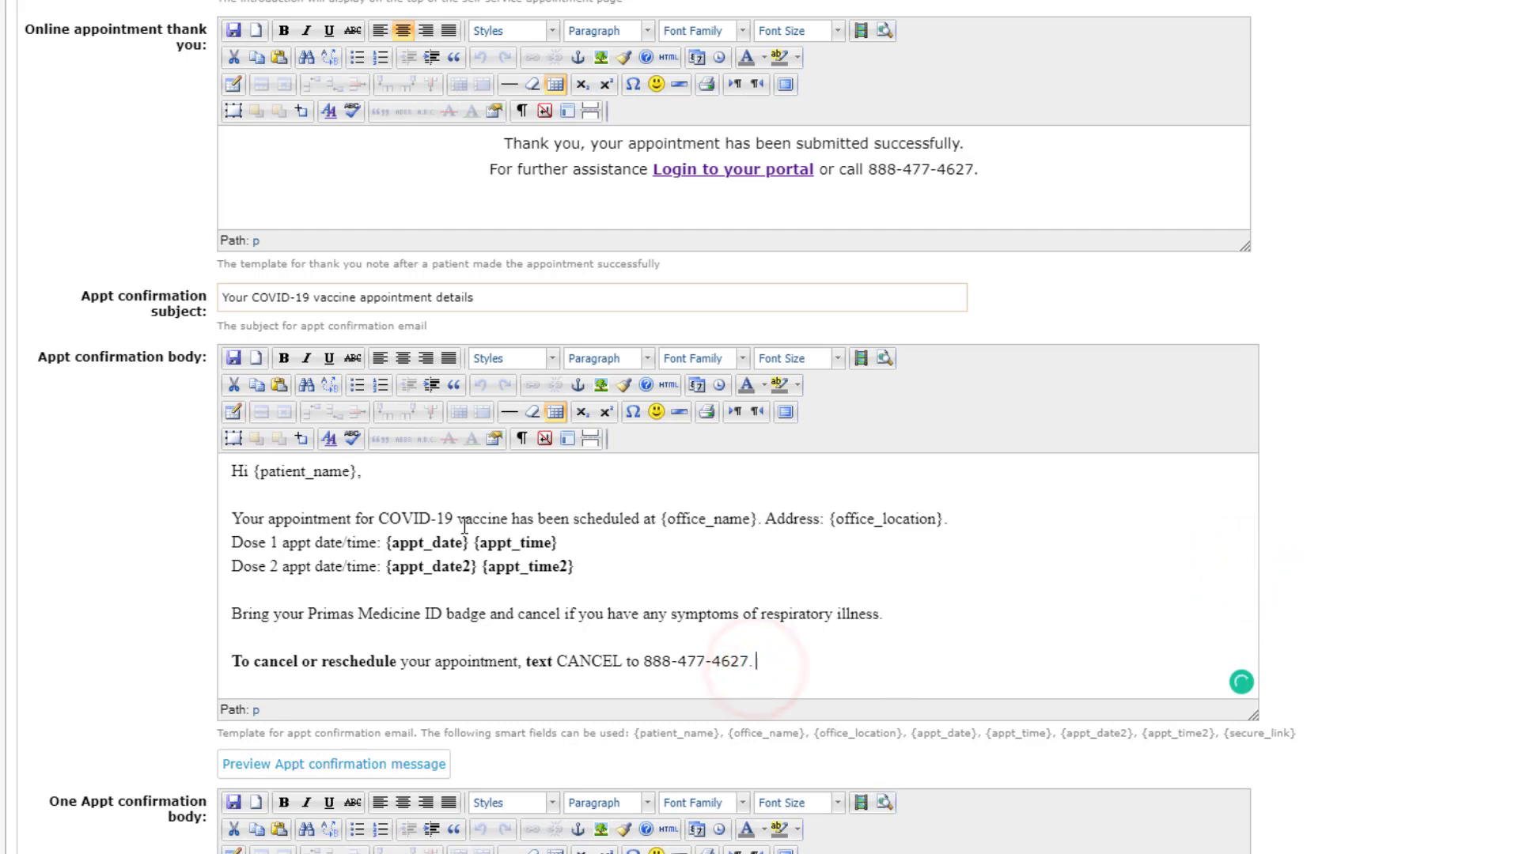
{"action": "scroll", "coordinate": [570, 591], "scroll_direction": "down", "scroll_amount": 3}
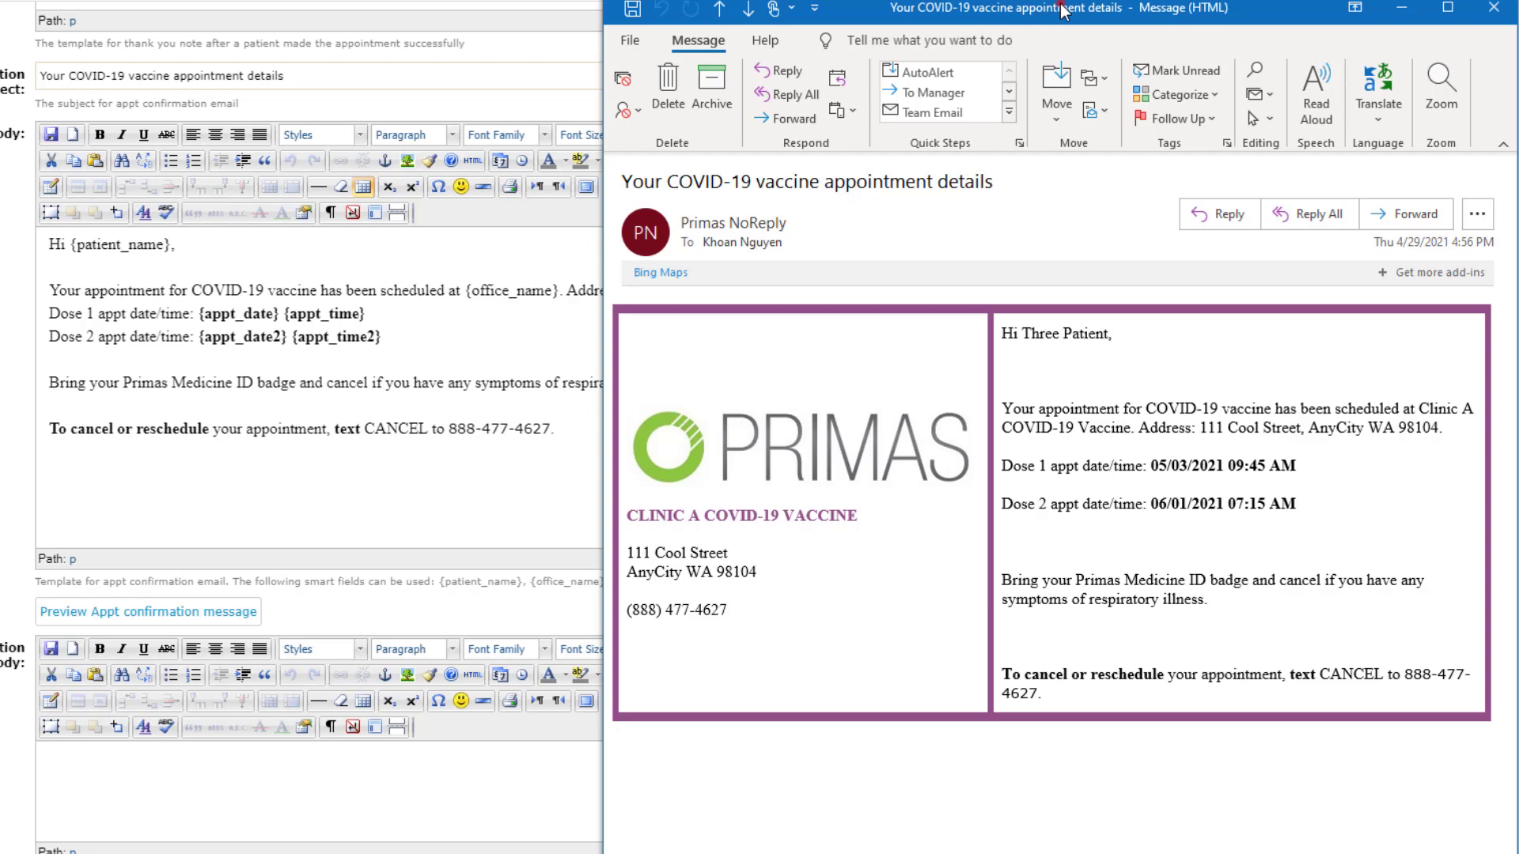
{"action": "left_click_drag", "start_coordinate": [1061, 9], "coordinate": [1118, 0]}
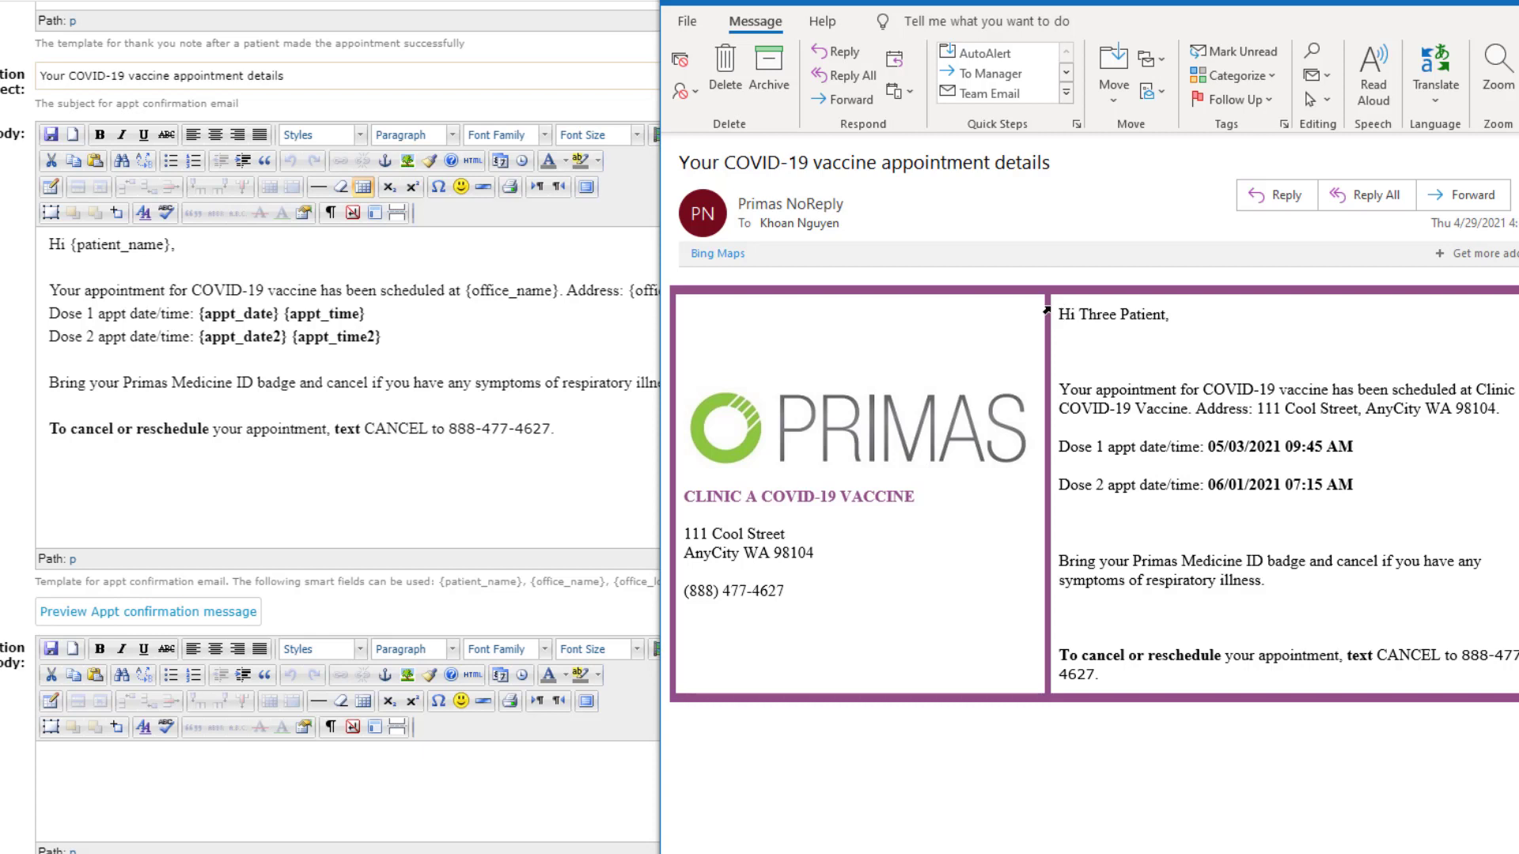
Step: Select the whole confirmation email body, return to the page top, and show the Vaccine list
{"action": "left_click", "coordinate": [80, 275]}
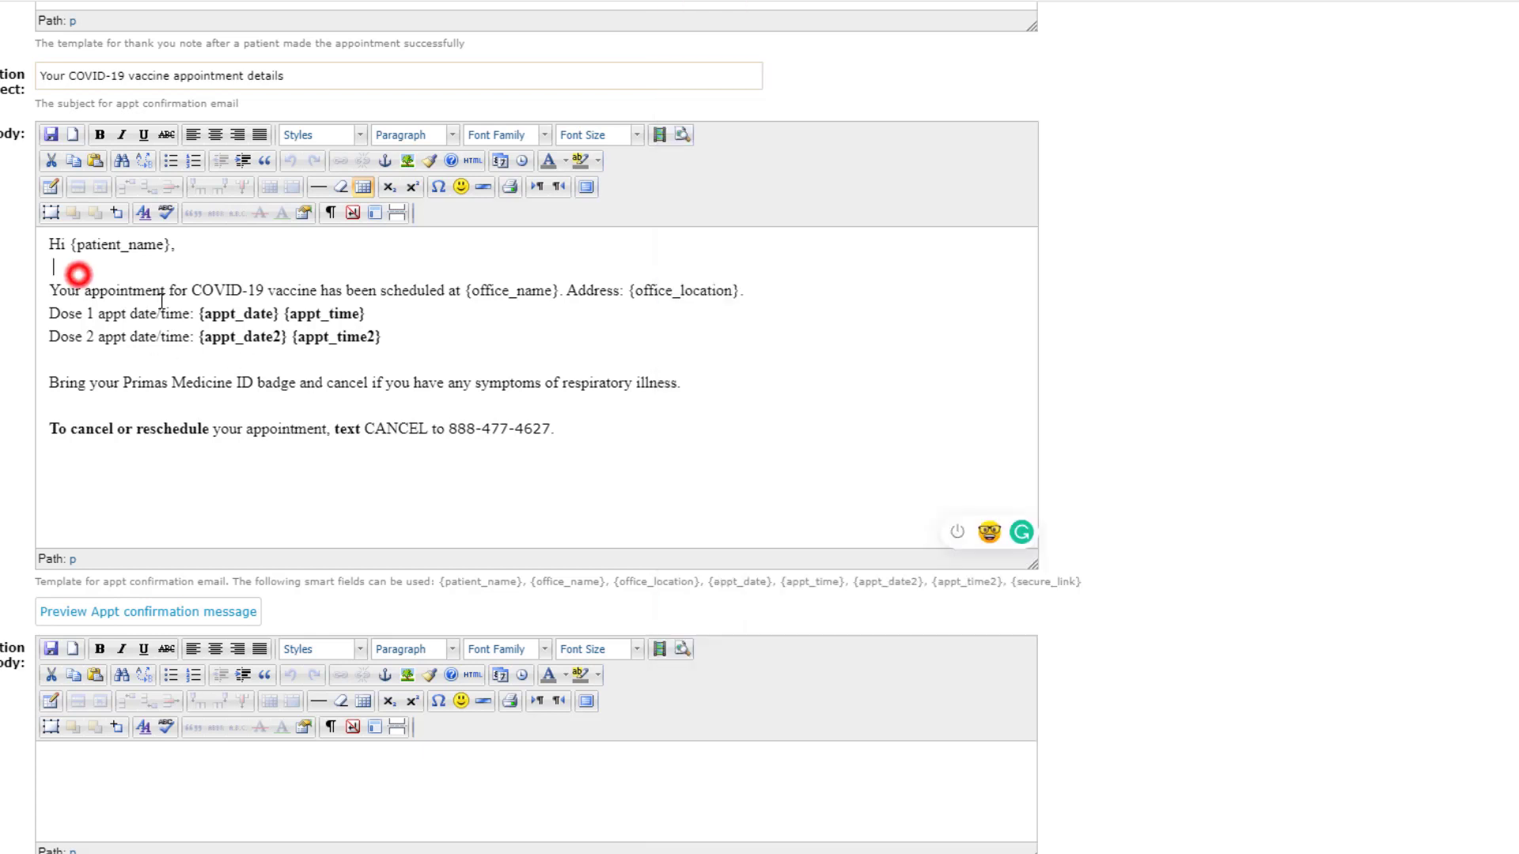
{"action": "left_click_drag", "start_coordinate": [554, 428], "coordinate": [40, 240]}
{"action": "left_click", "coordinate": [20, 266]}
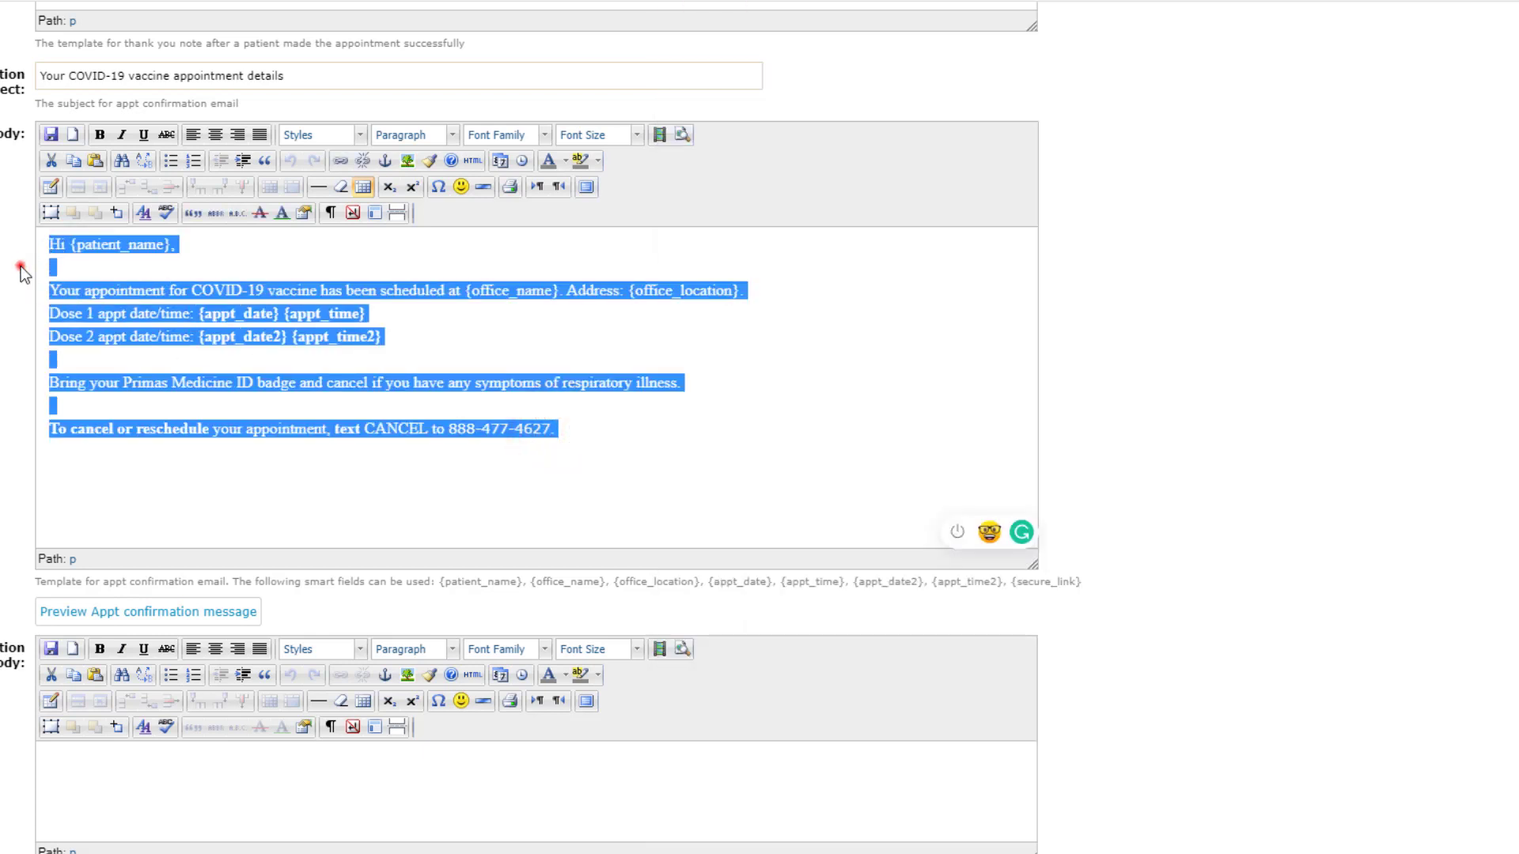
{"action": "key", "text": "Home"}
{"action": "left_click", "coordinate": [683, 111]}
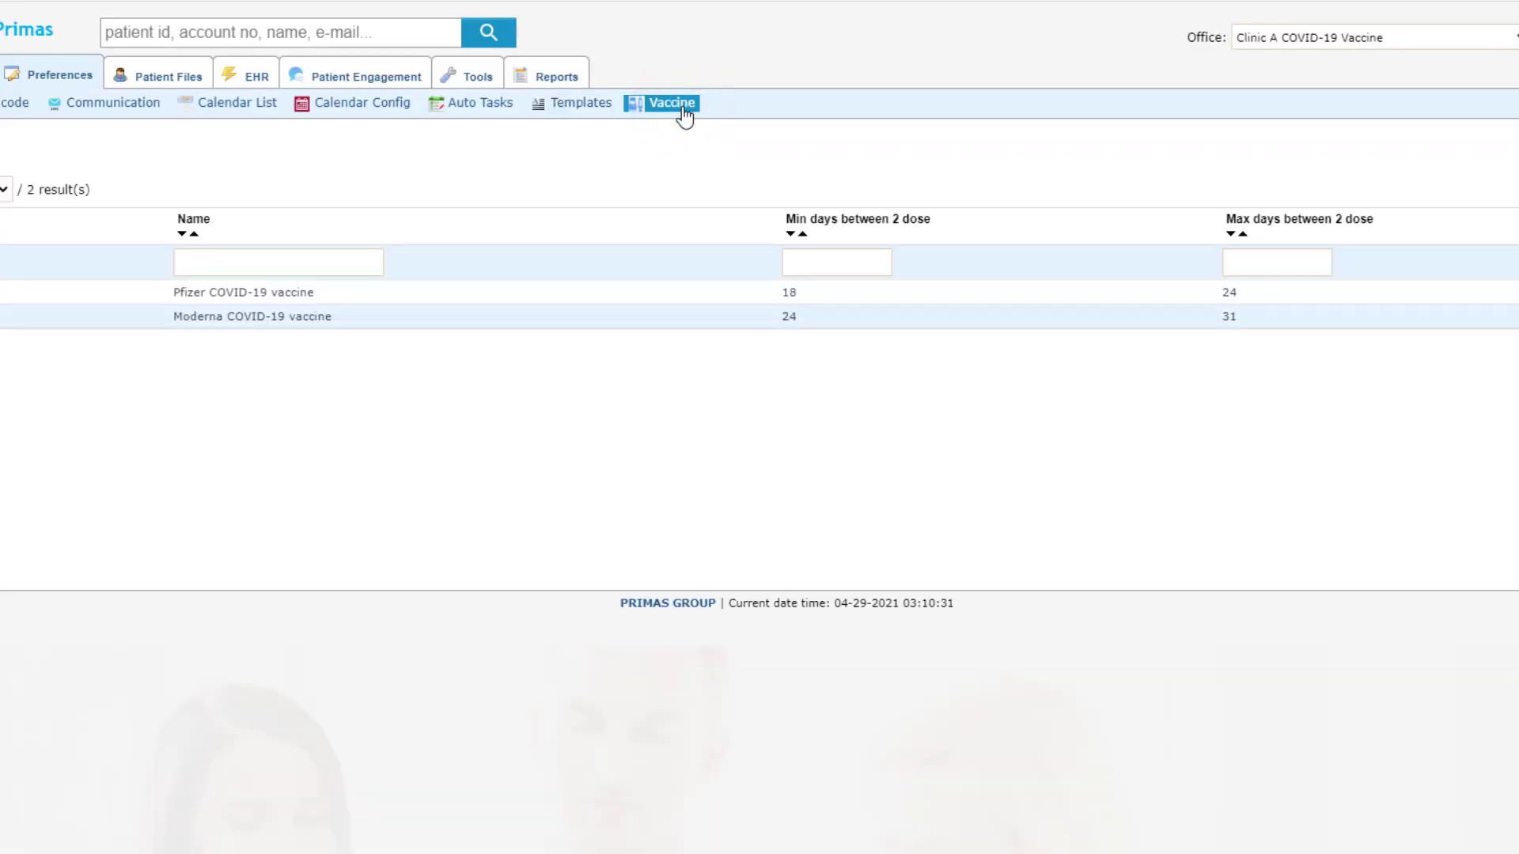
Step: Bring up the Pfizer vaccine's edit form: code pfizer, 18 to 24 days between doses
{"action": "left_click", "coordinate": [742, 296]}
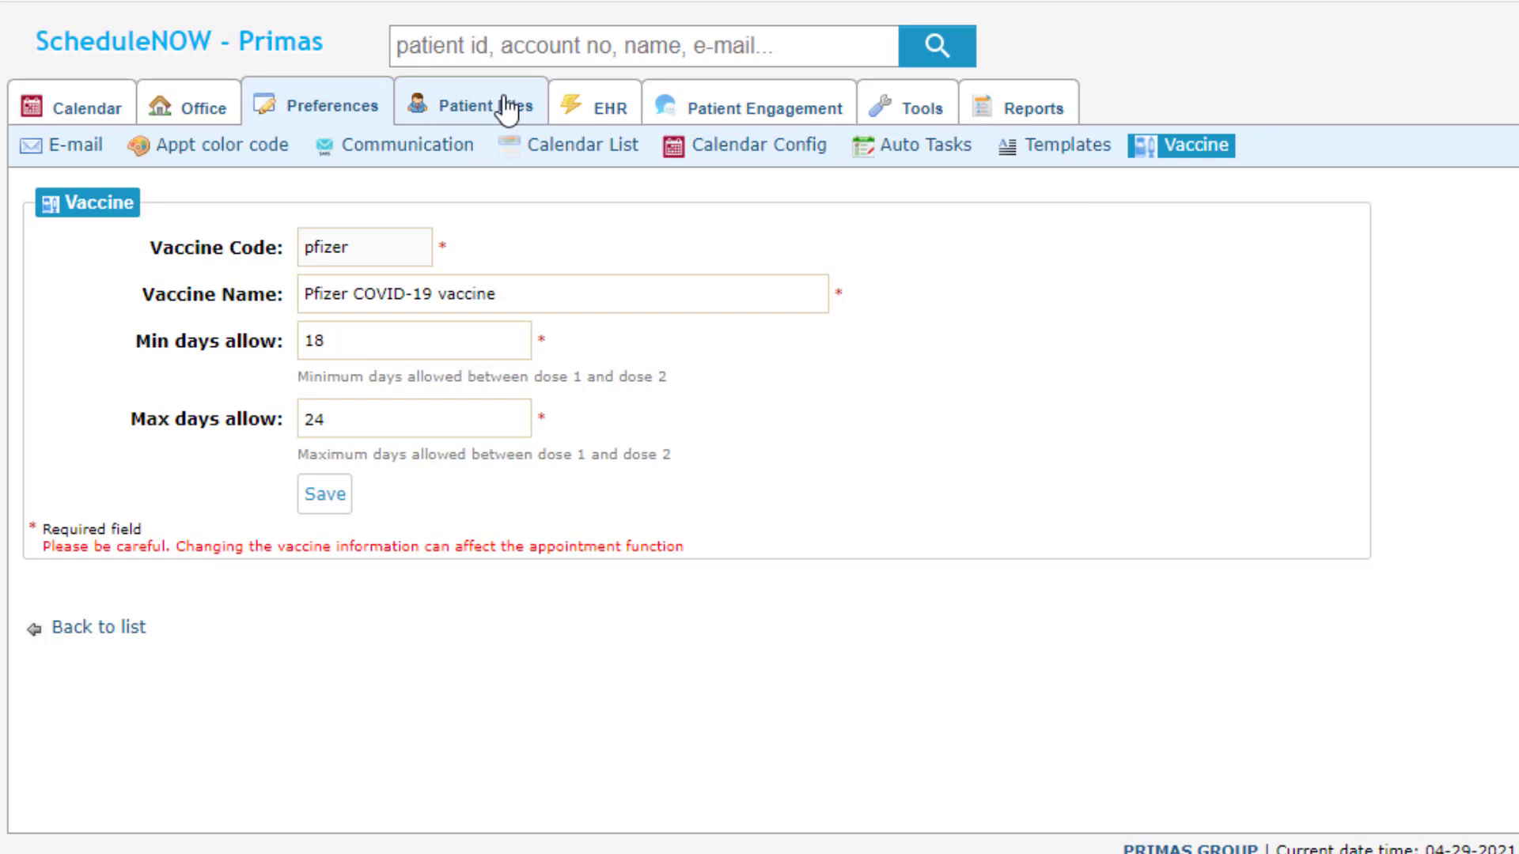
Step: Search for a patient by name, review their three vaccine appointments, then go to Reports
{"action": "left_click", "coordinate": [488, 41]}
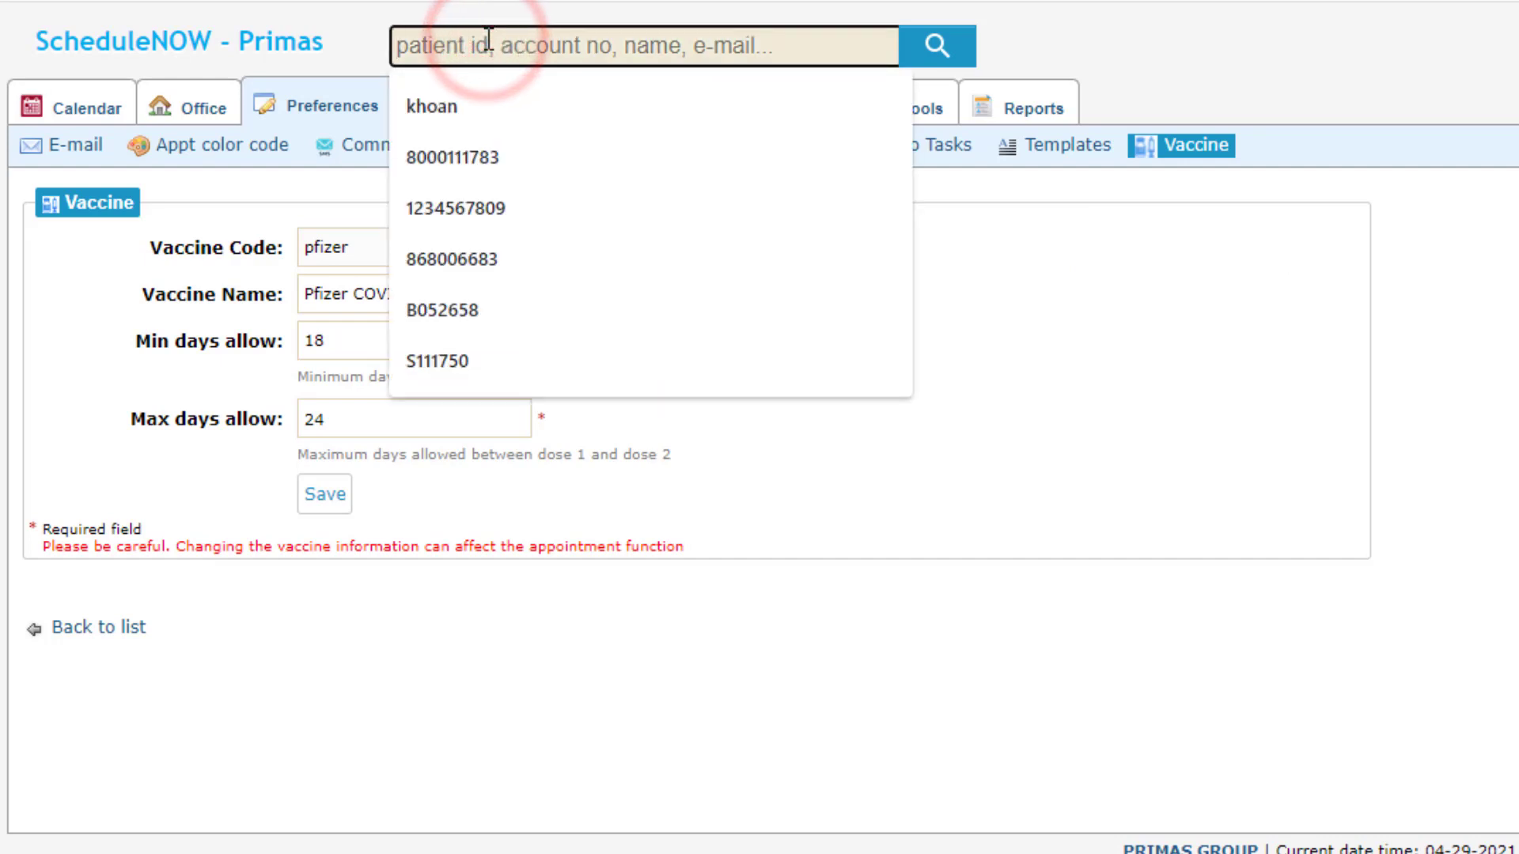
{"action": "type", "text": "mike"}
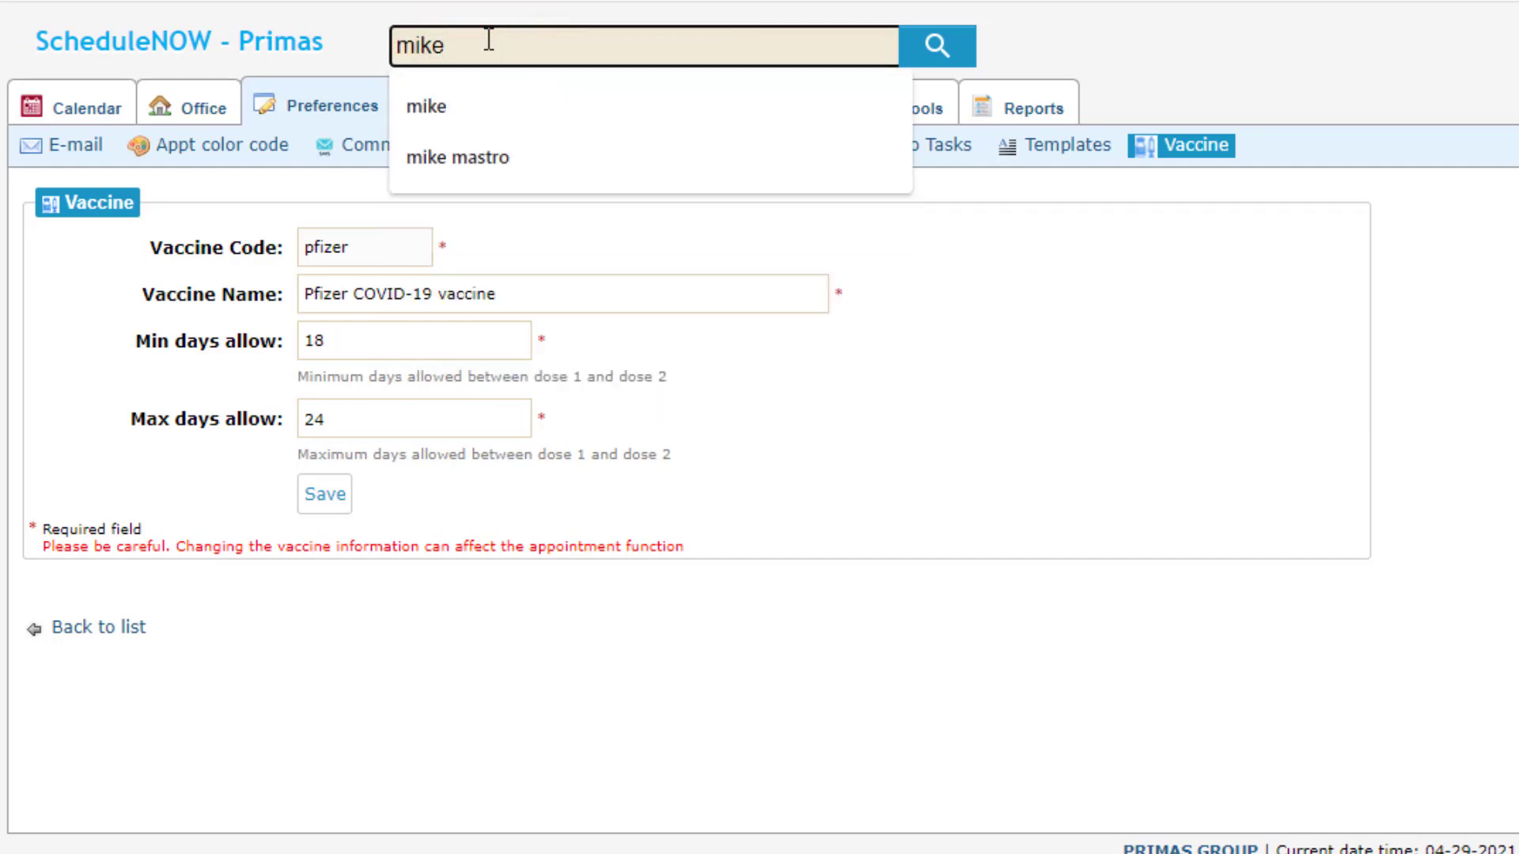
{"action": "key", "text": "Return"}
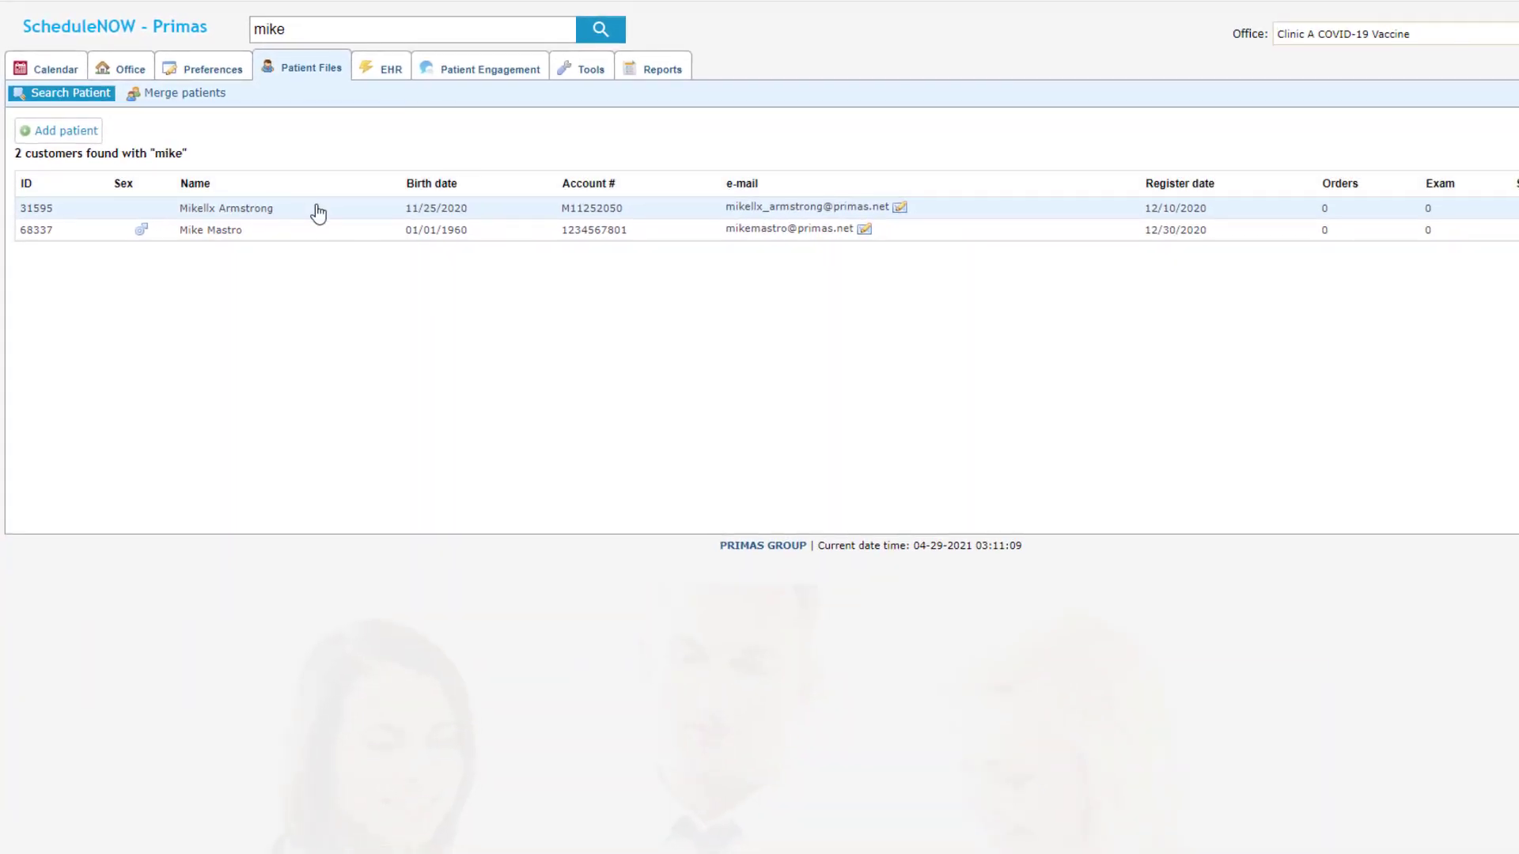
{"action": "left_click", "coordinate": [318, 209]}
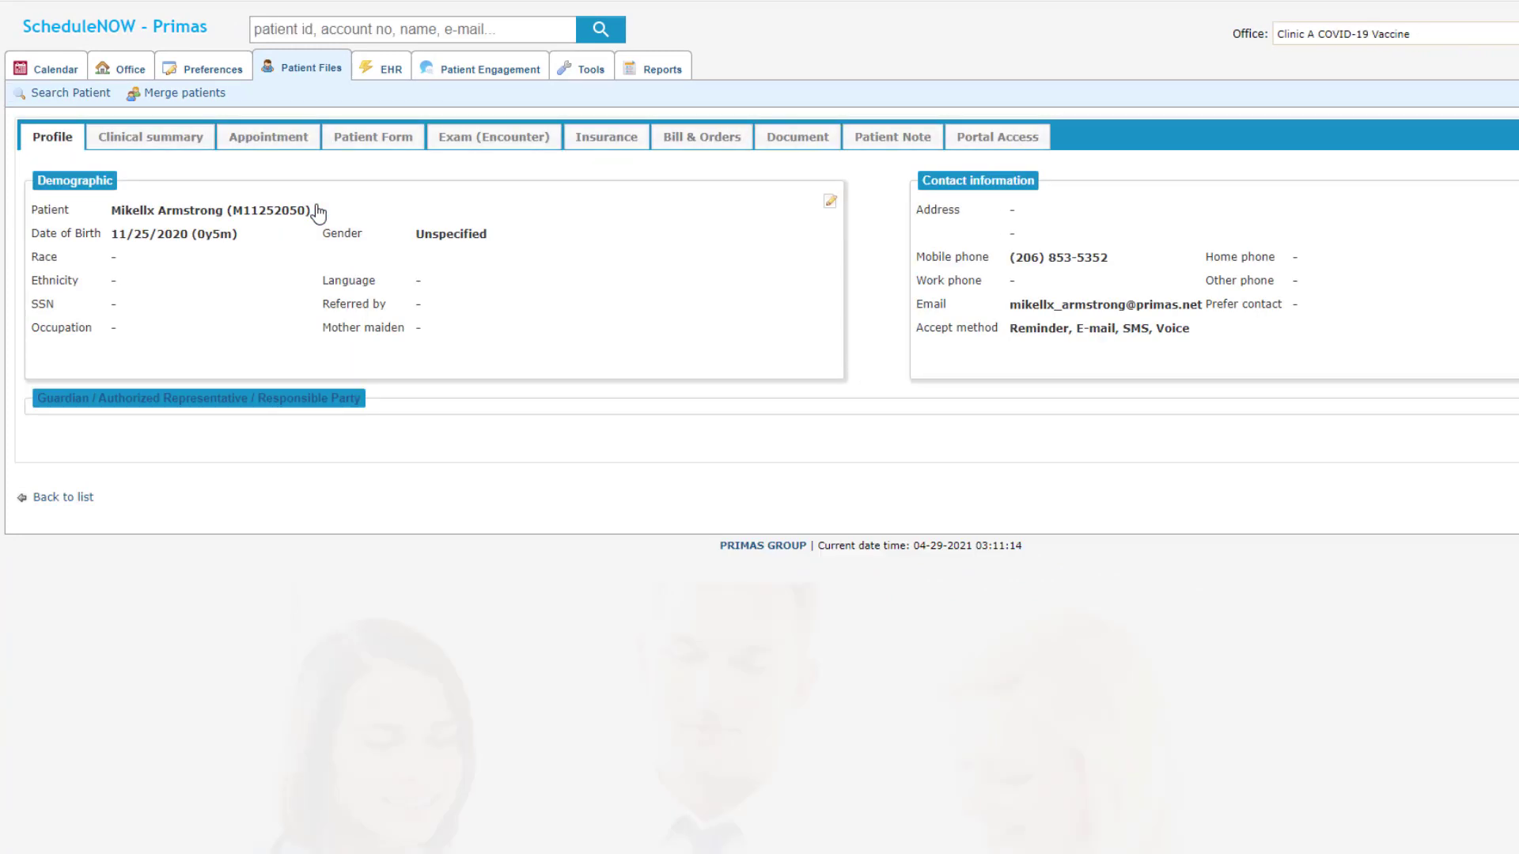
{"action": "left_click", "coordinate": [298, 136]}
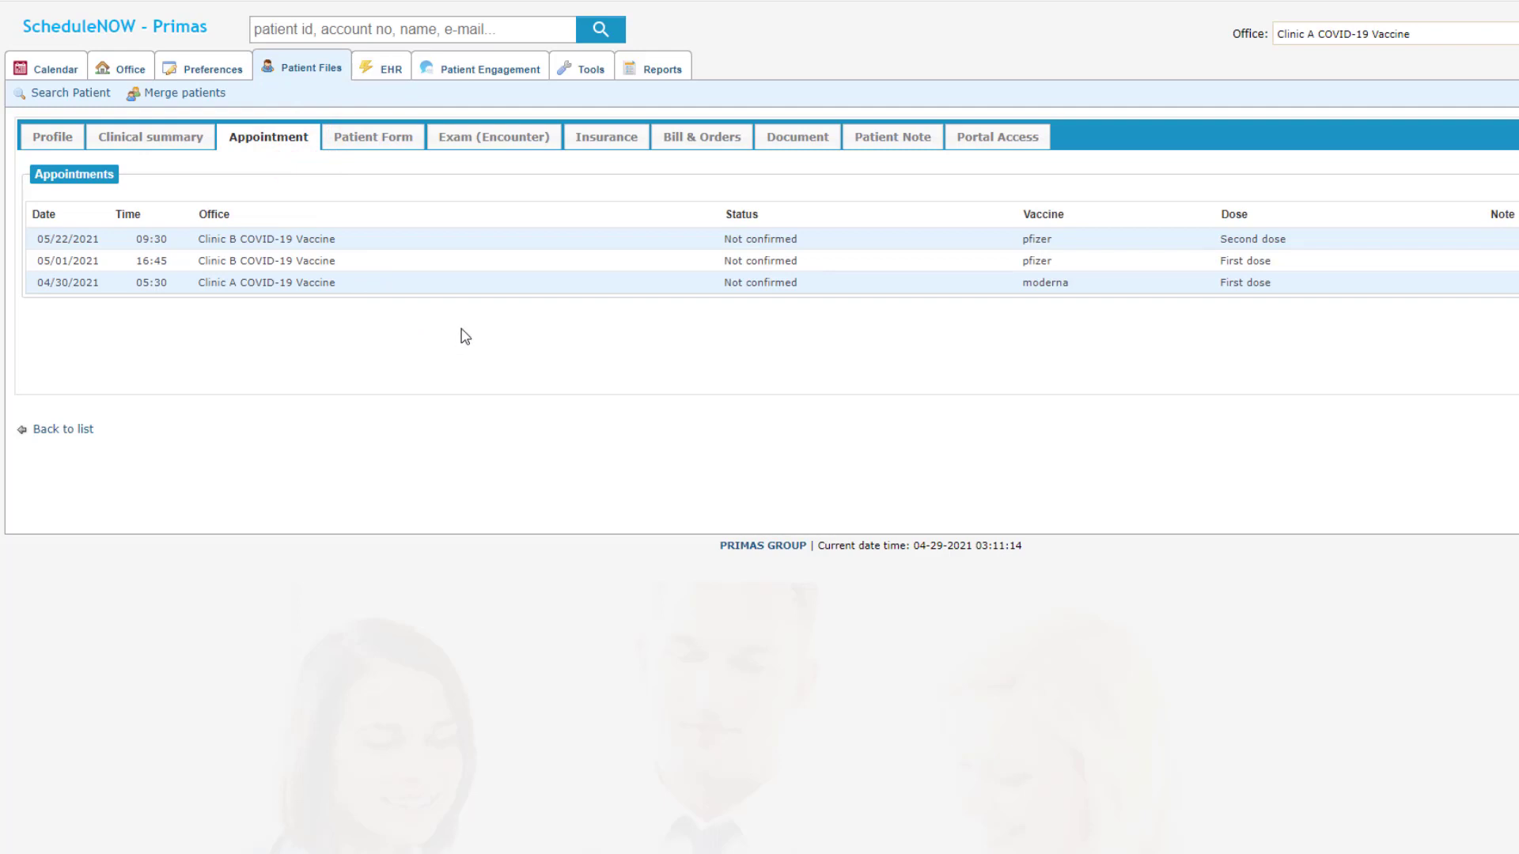
{"action": "left_click", "coordinate": [586, 69]}
{"action": "left_click", "coordinate": [645, 66]}
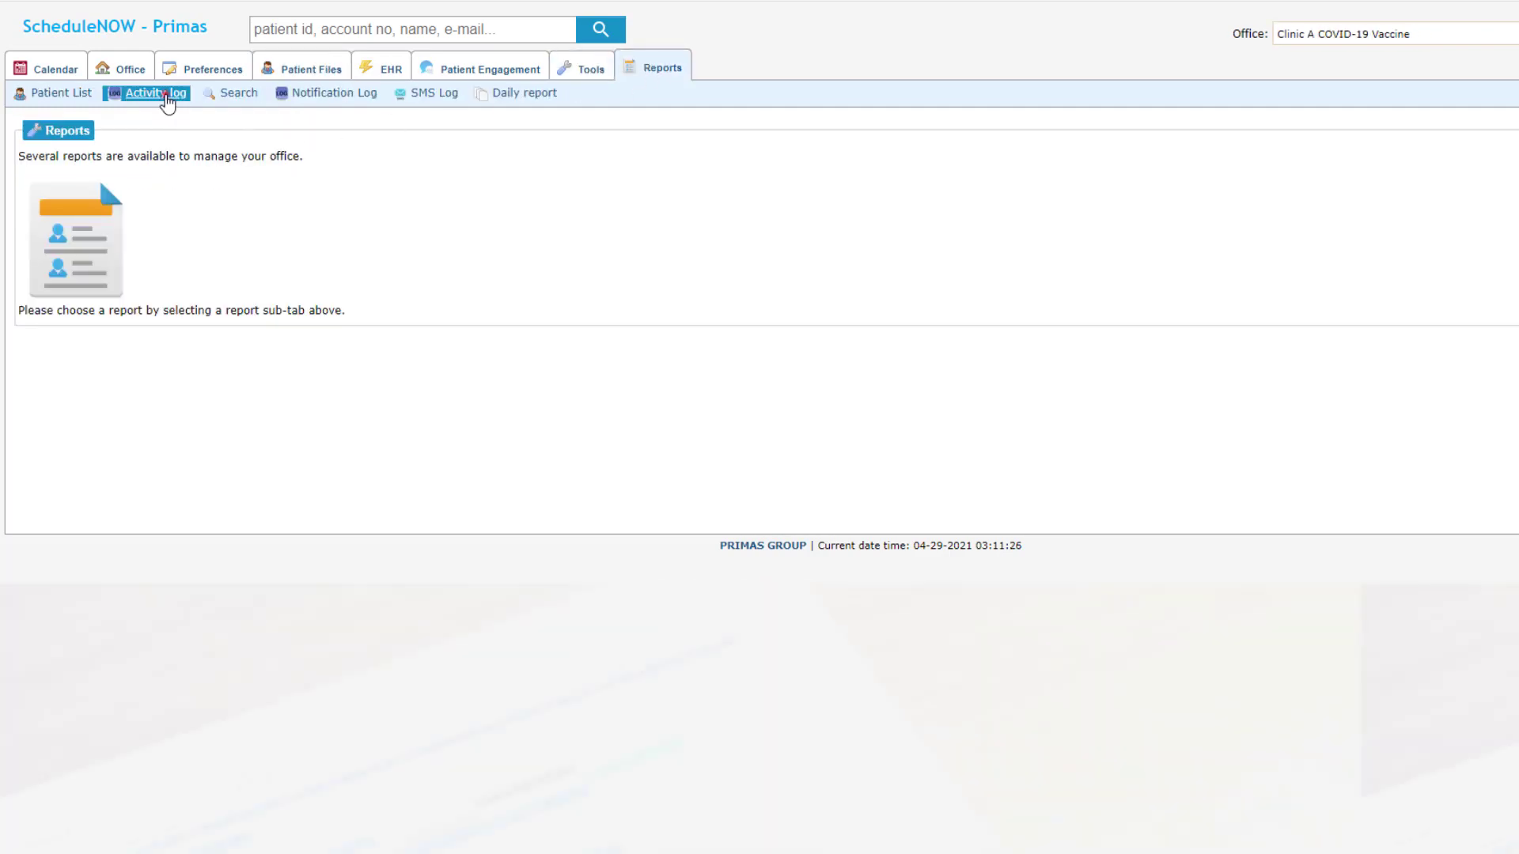
Step: Review the Activity log and the SMS log of 6392 texts, then go to the Calendar
{"action": "left_click", "coordinate": [165, 94]}
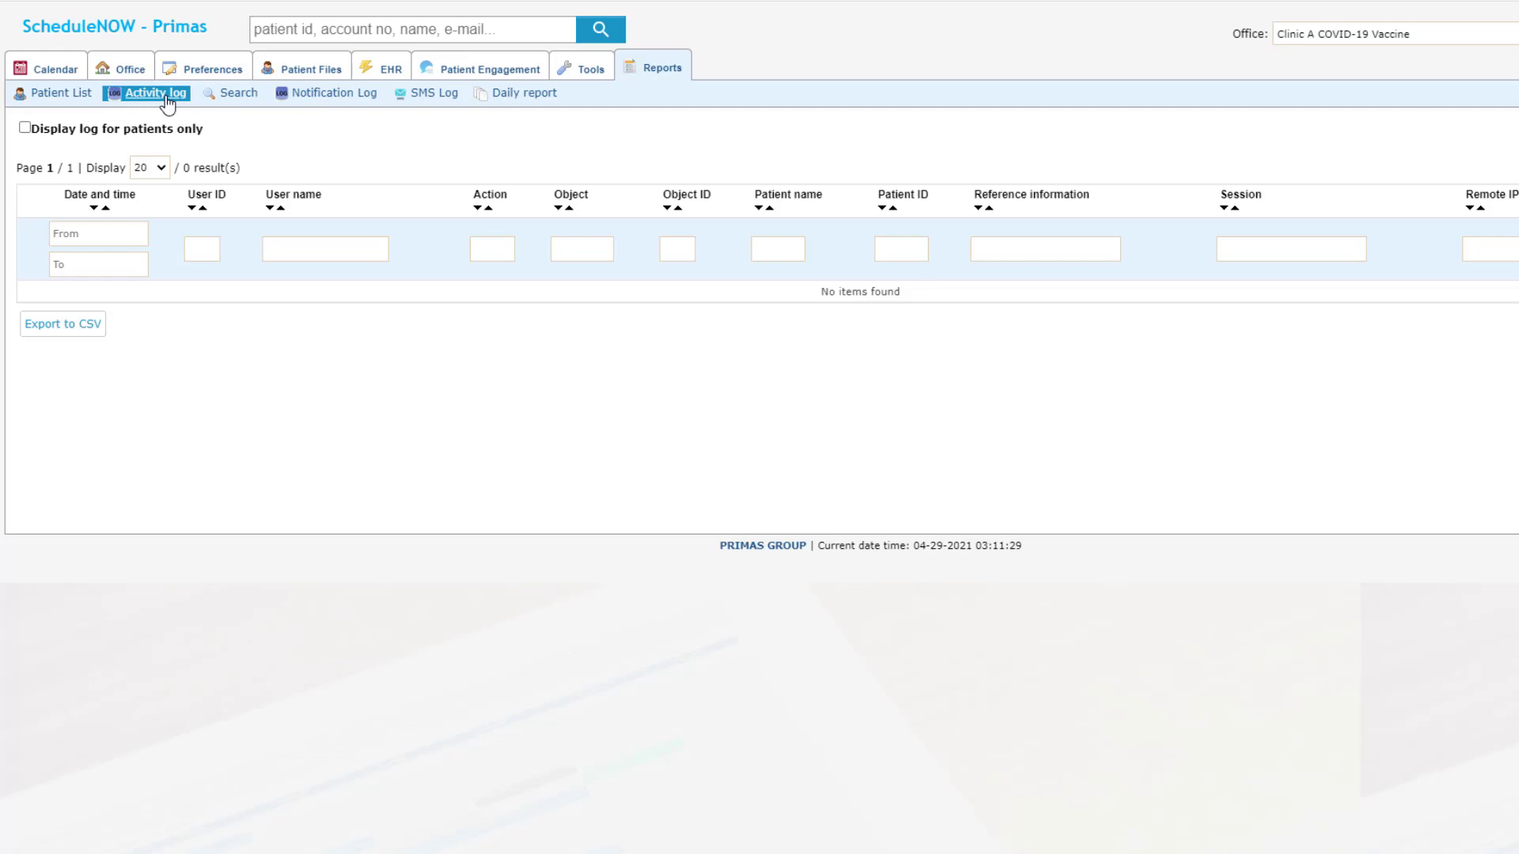
{"action": "left_click", "coordinate": [441, 100]}
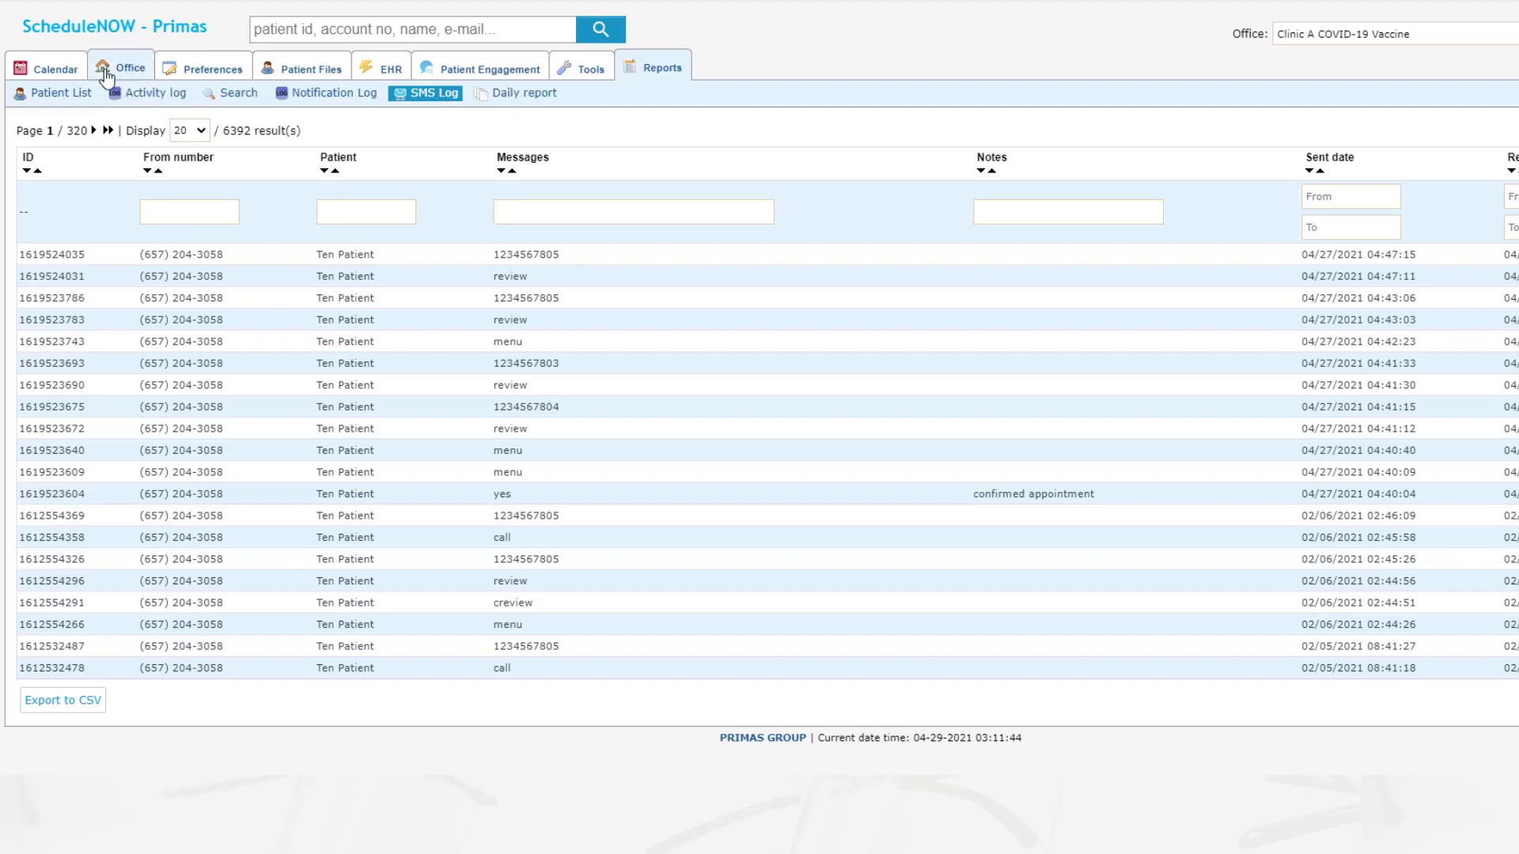
{"action": "left_click", "coordinate": [63, 66]}
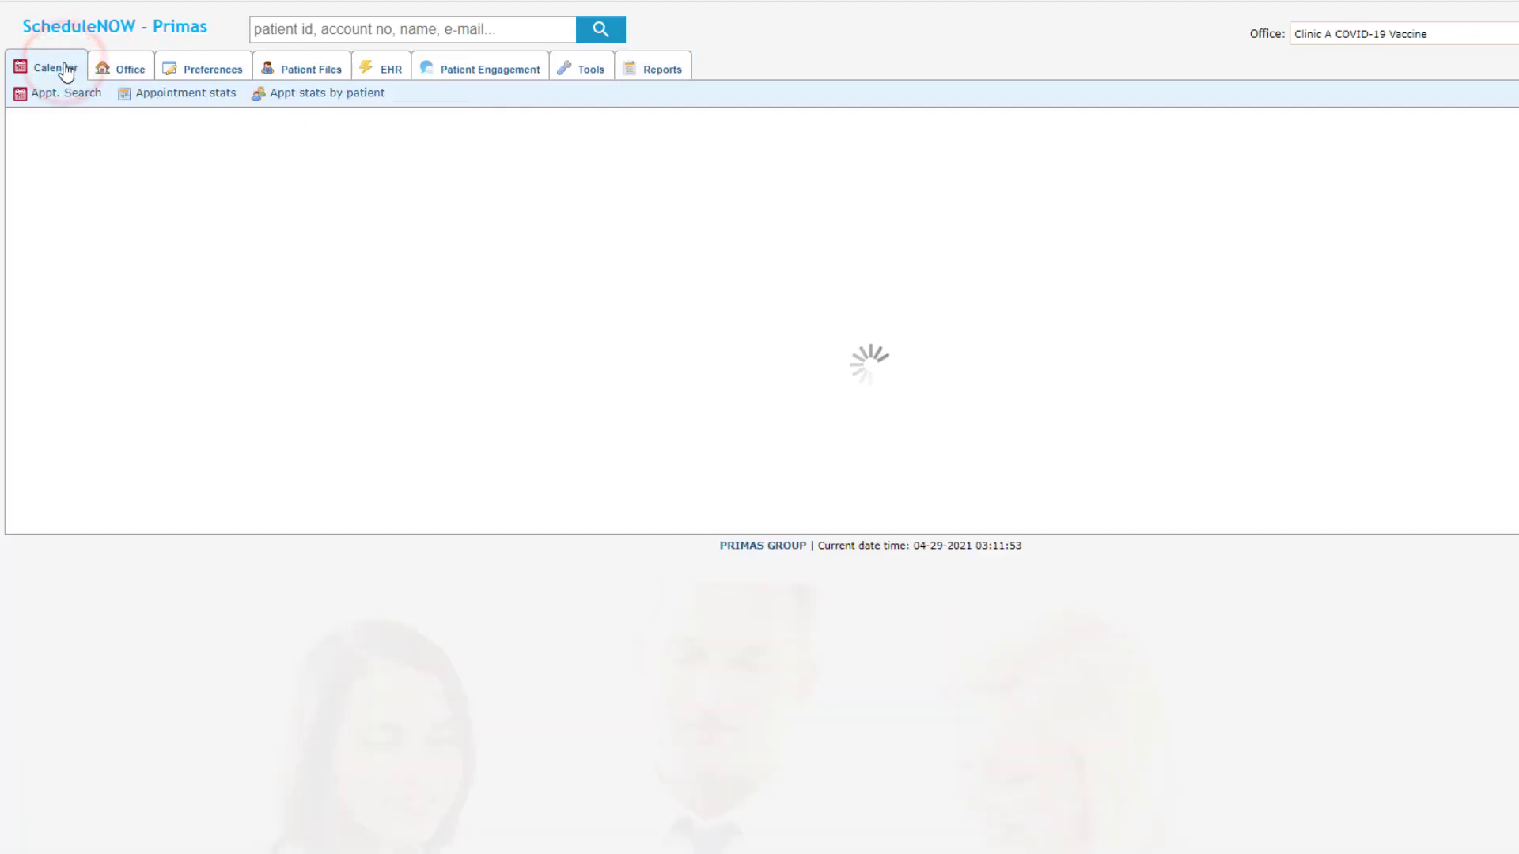
Step: Open Appointment stats and clear the report-date filter to list all 24 results across the three clinics
{"action": "left_click", "coordinate": [200, 92]}
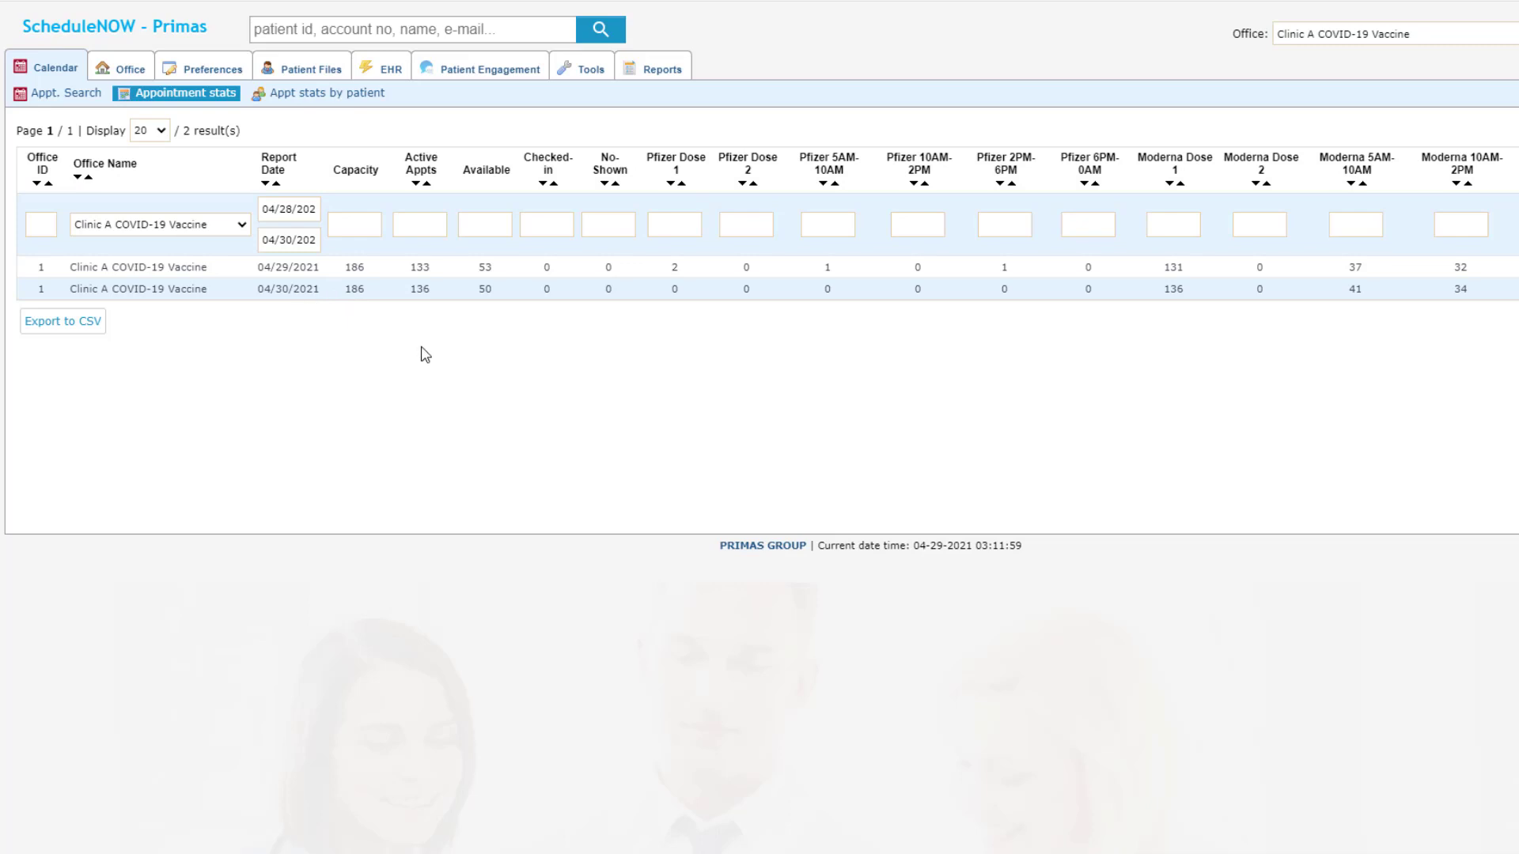
{"action": "left_click", "coordinate": [299, 208]}
{"action": "left_click", "coordinate": [333, 125]}
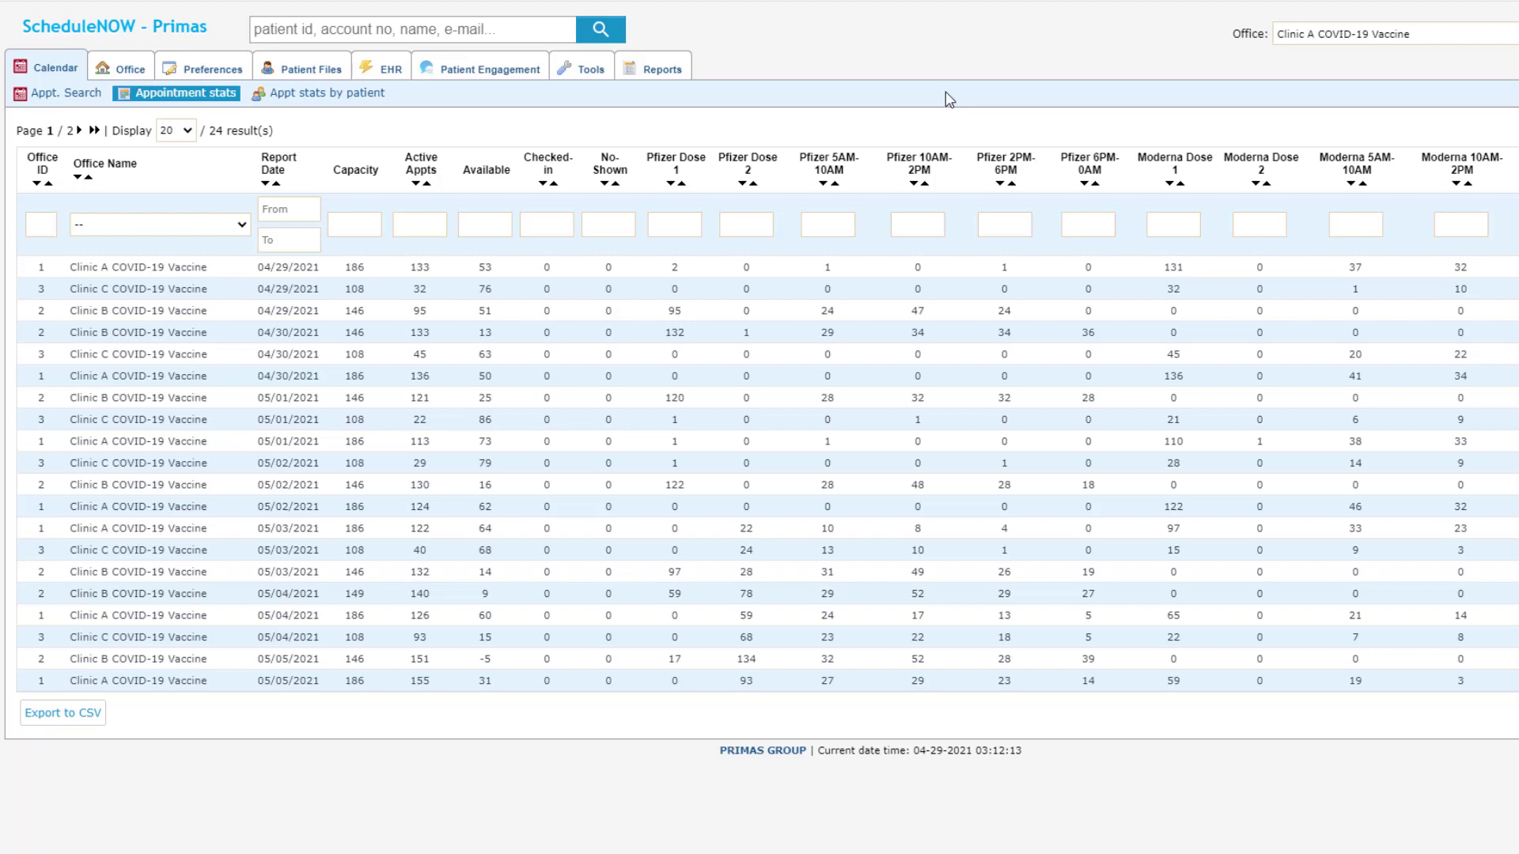
{"action": "left_click", "coordinate": [129, 68]}
Step: From the weekly calendar, text 'confirm' and then the patient ID to confirm the 05/03/2021 09:45 AM dose
{"action": "left_click", "coordinate": [49, 67]}
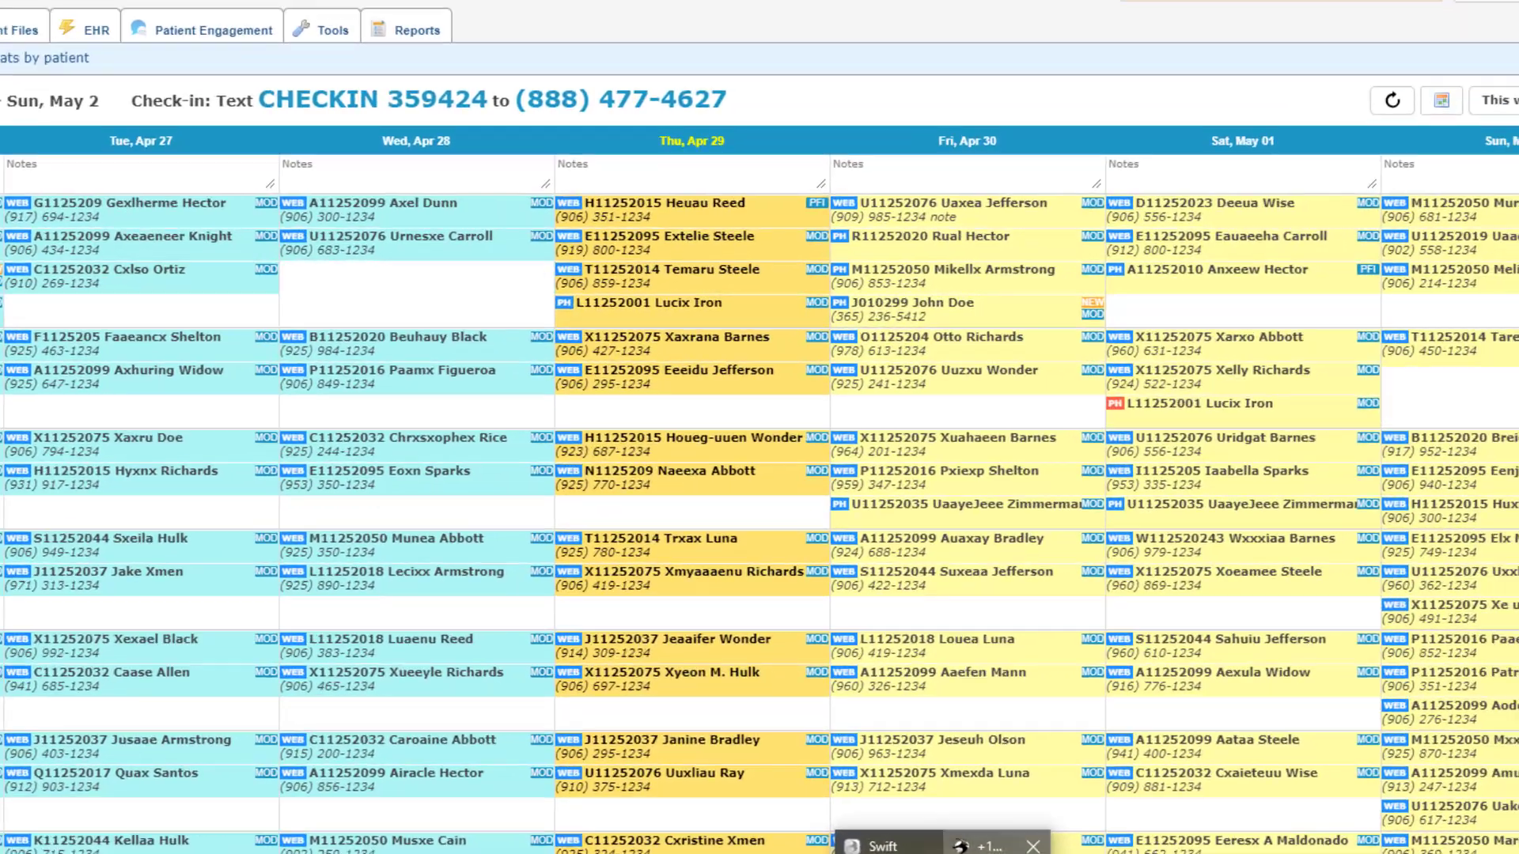
{"action": "left_click", "coordinate": [1108, 807]}
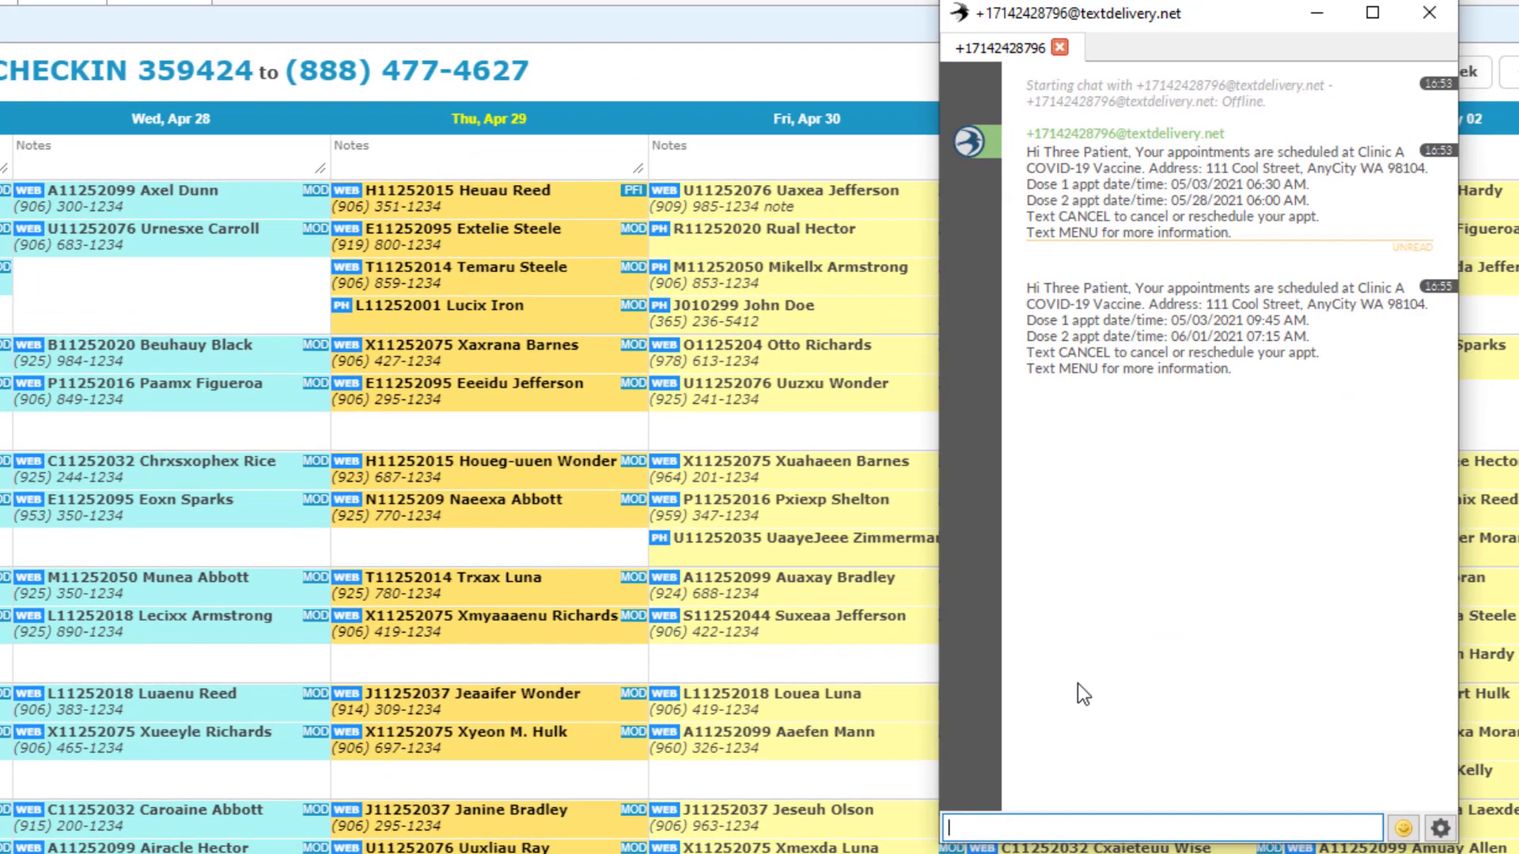
{"action": "left_click", "coordinate": [1098, 828]}
{"action": "type", "text": "confirm"}
{"action": "key", "text": "Return"}
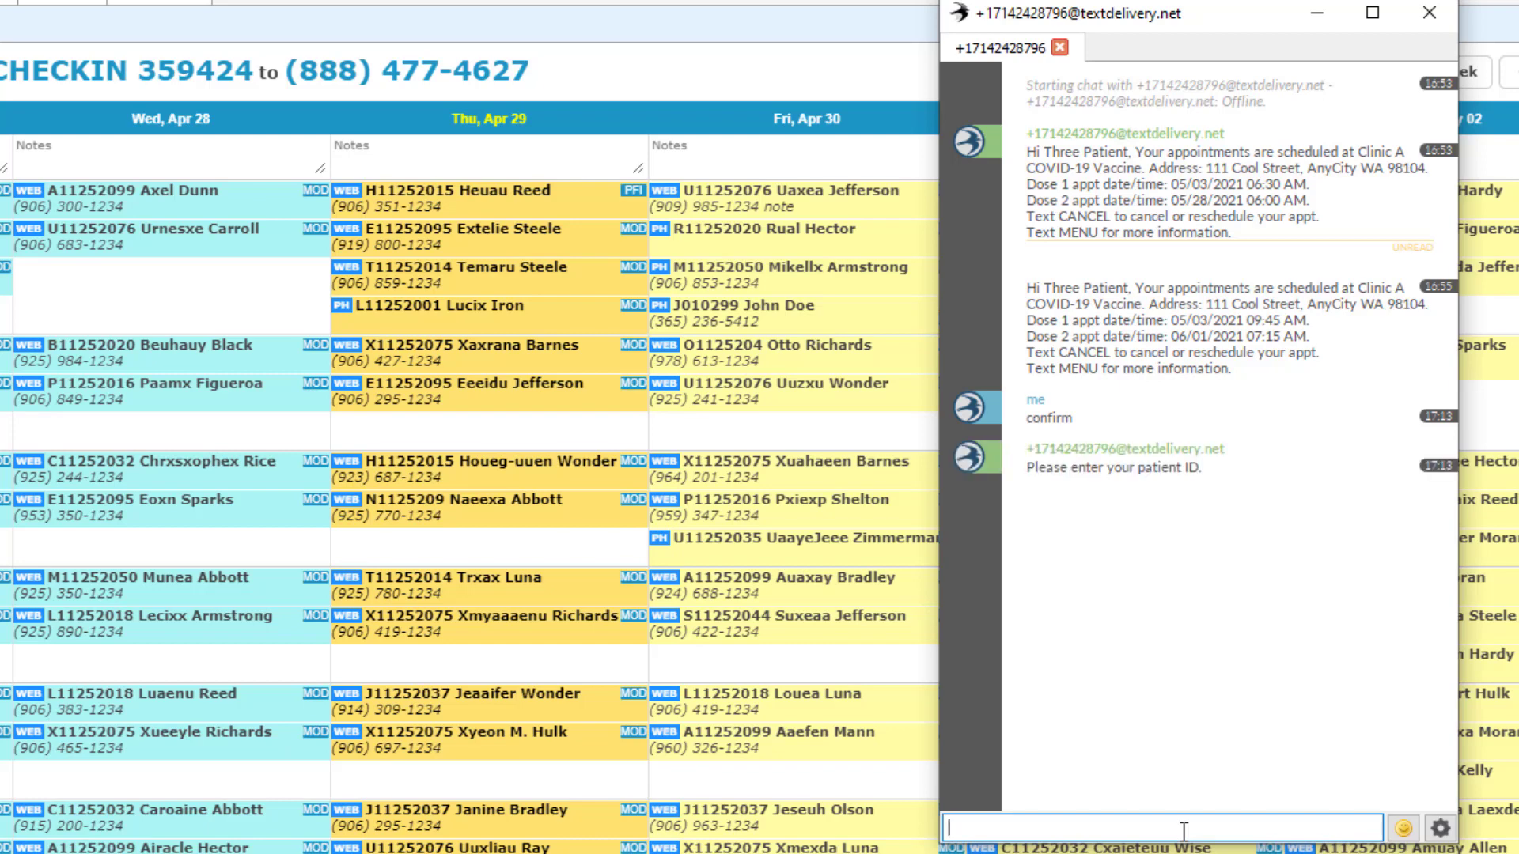
{"action": "type", "text": "1234567803"}
{"action": "key", "text": "Return"}
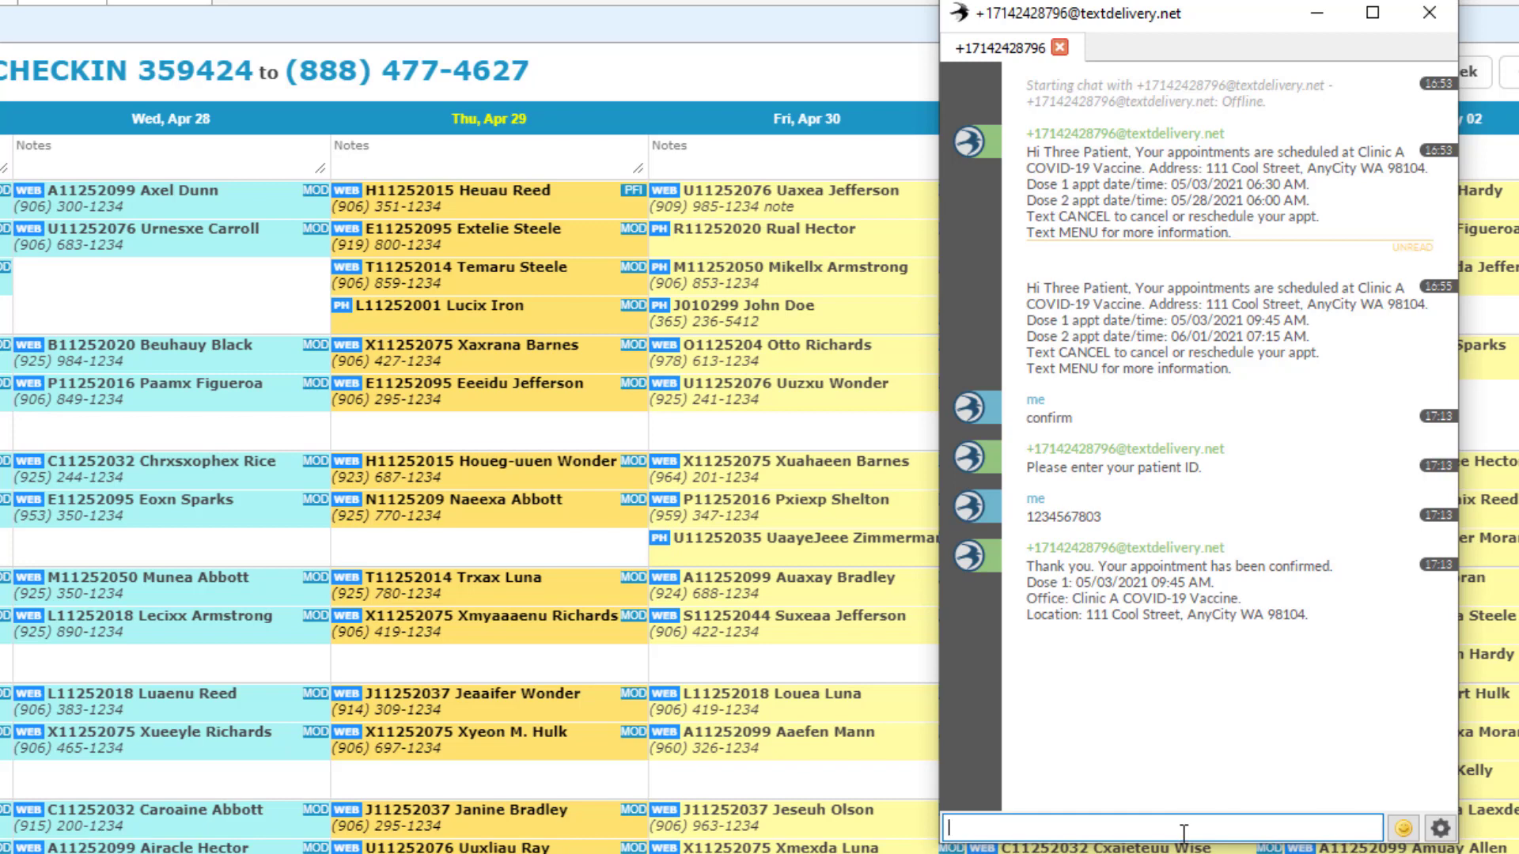
Step: Bring the calendar forward and send the SMS chat window behind it
{"action": "left_click", "coordinate": [794, 61]}
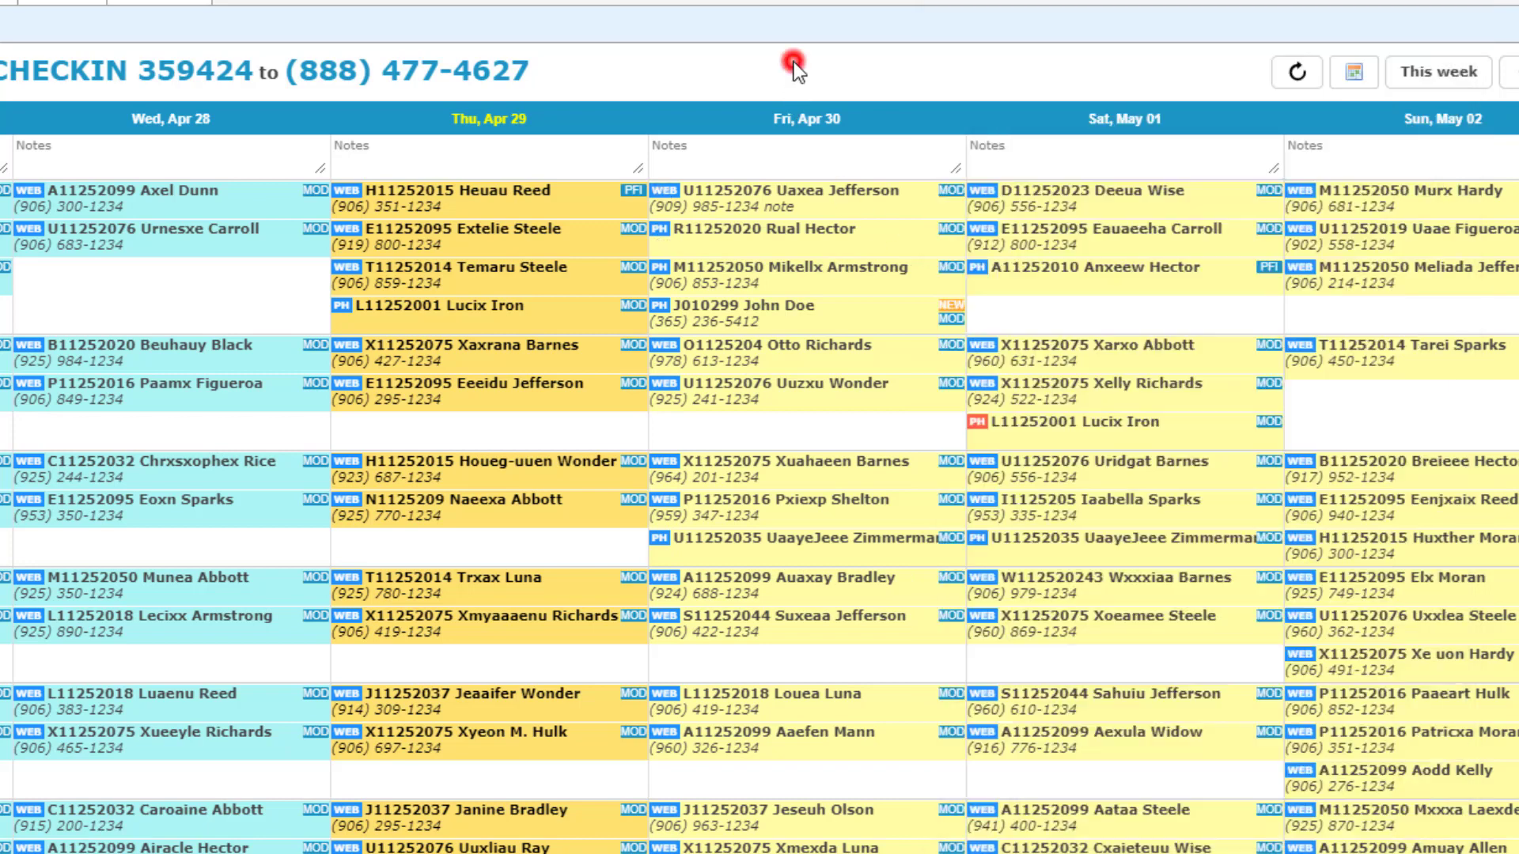
{"action": "key", "text": "alt+Tab"}
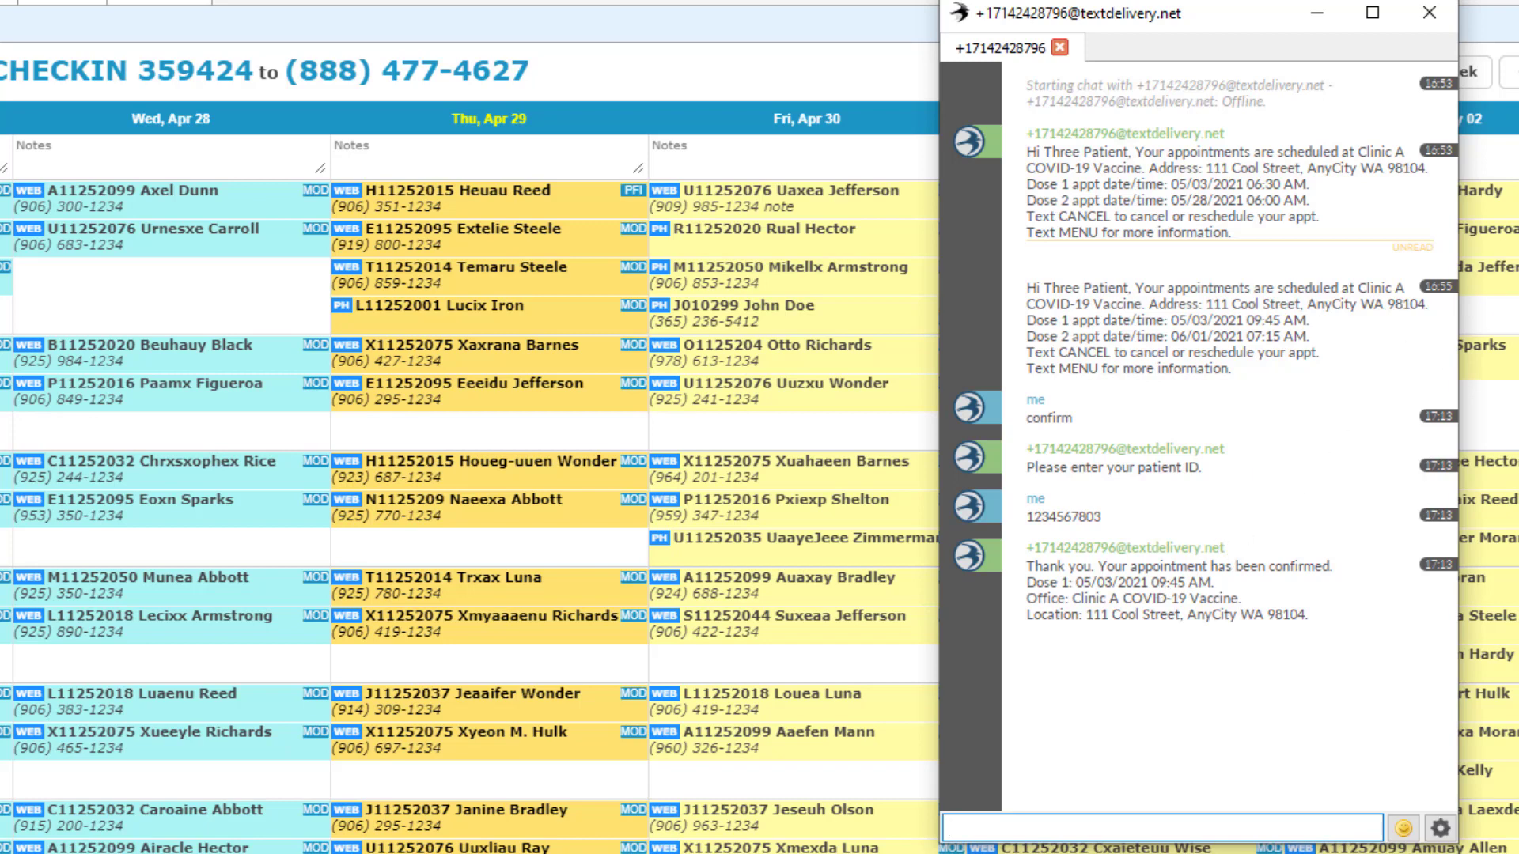
{"action": "left_click", "coordinate": [1518, 29]}
Step: Jump the calendar to May 3 and scroll down to the confirmed 09:45 slot
{"action": "left_click", "coordinate": [1373, 69]}
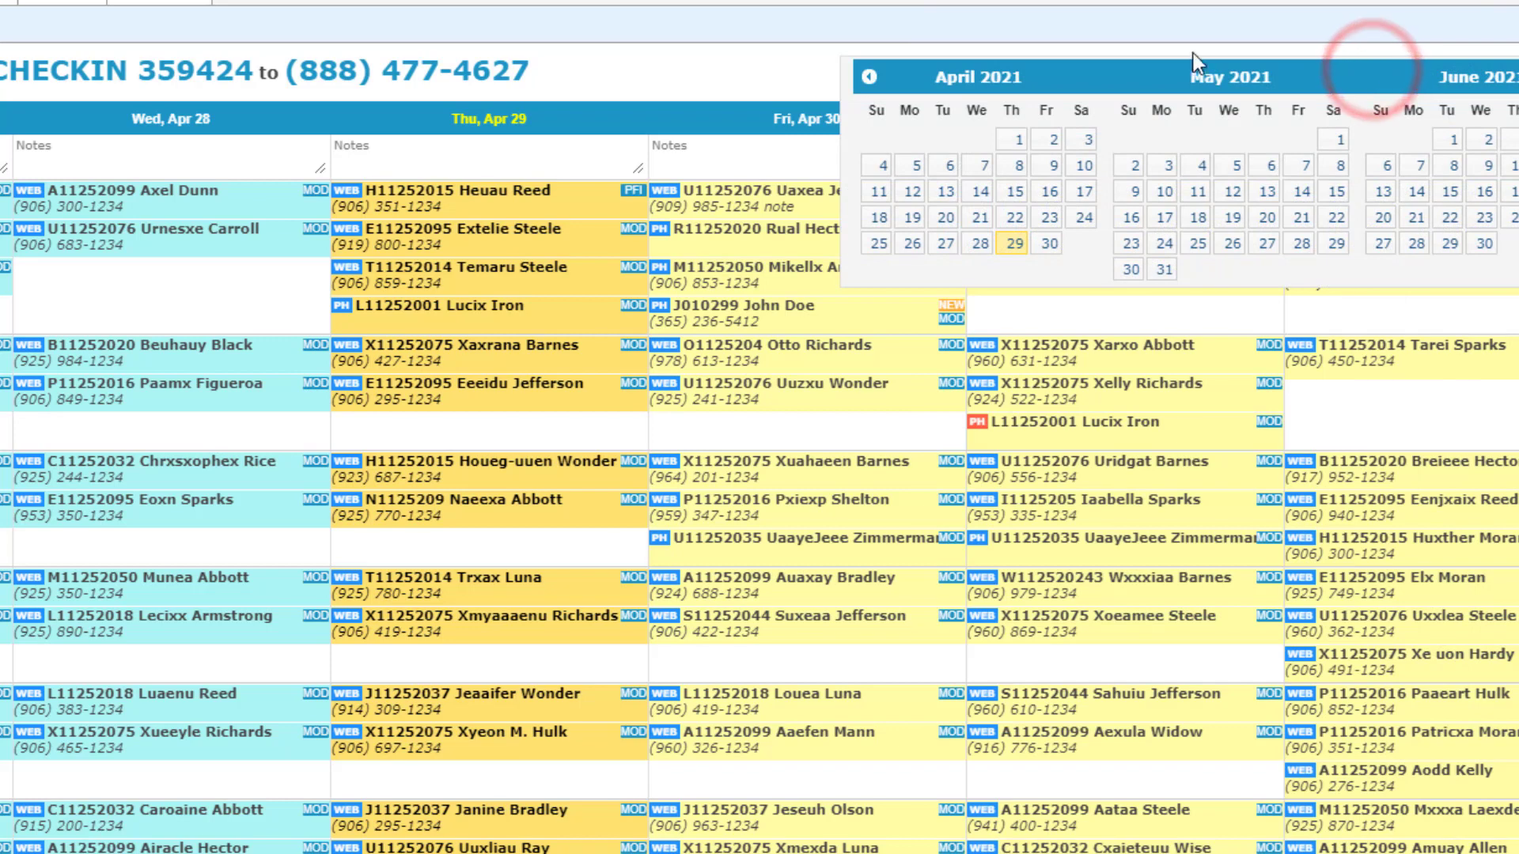
{"action": "left_click", "coordinate": [1167, 167]}
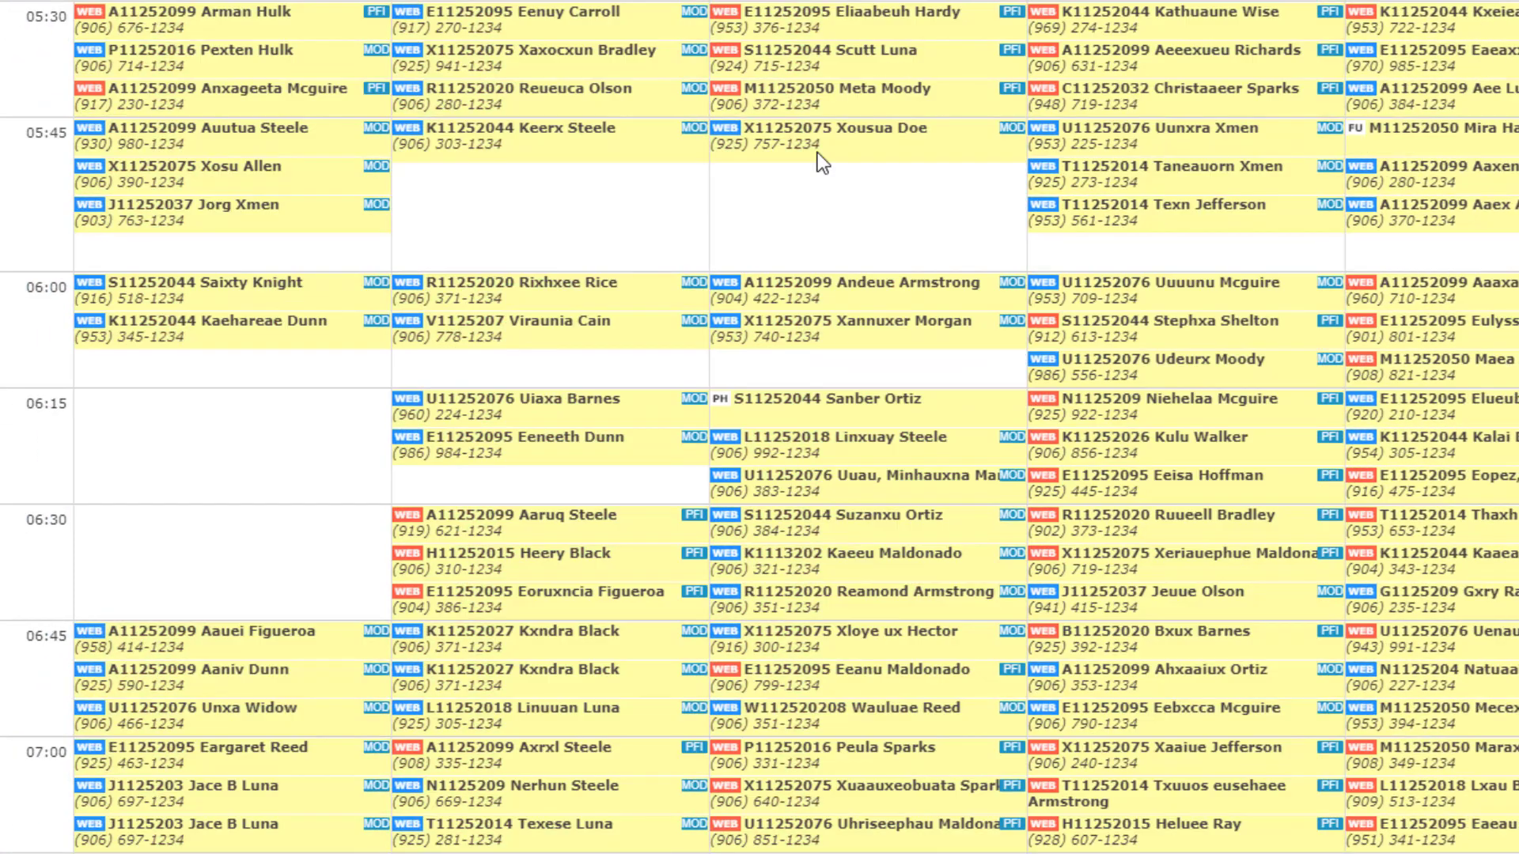
{"action": "scroll", "coordinate": [661, 350], "scroll_direction": "down", "scroll_amount": 15}
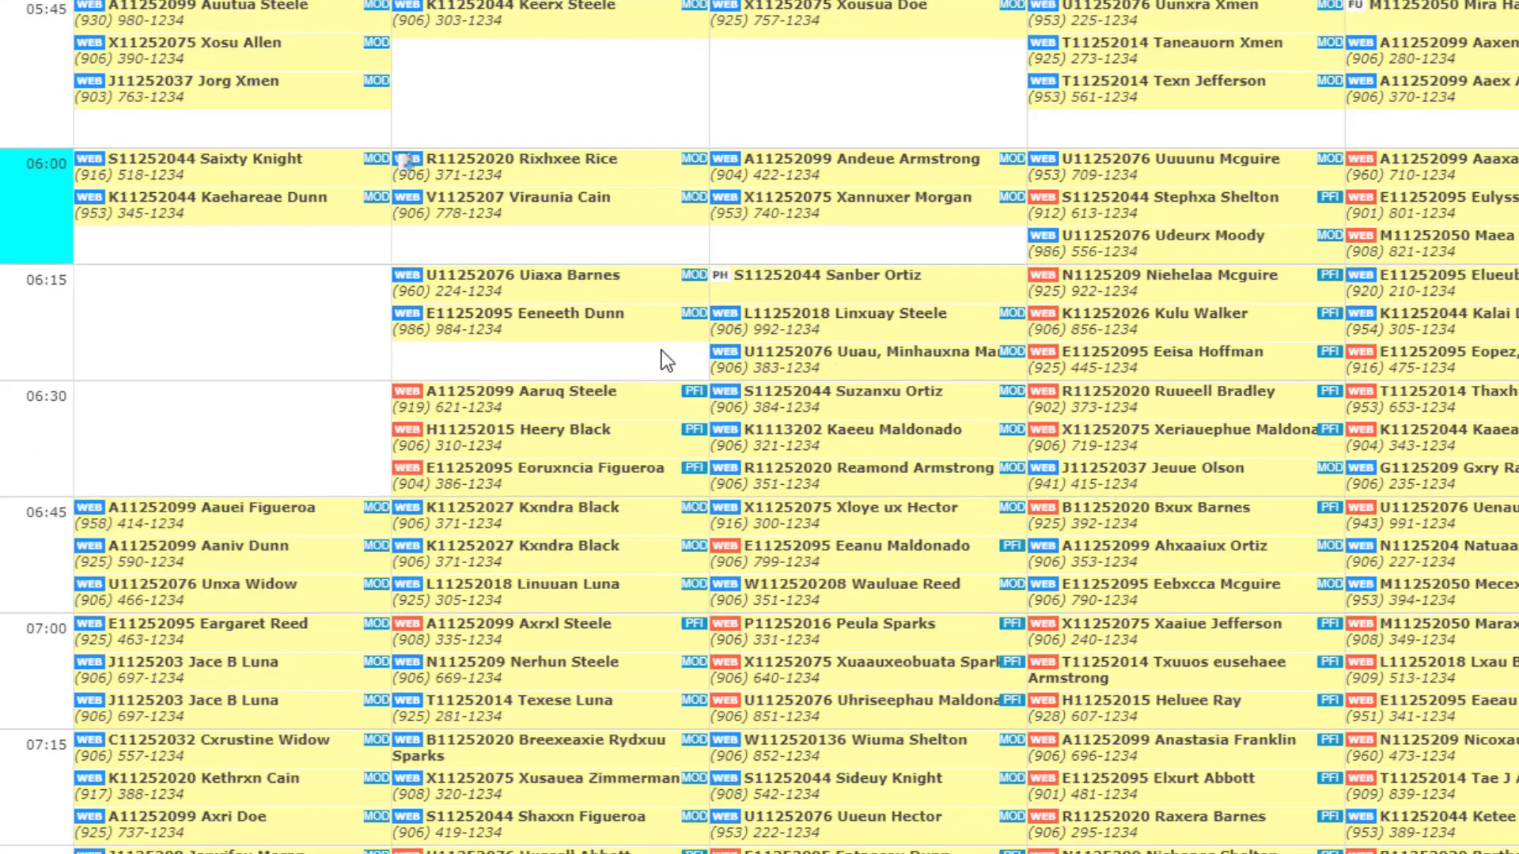
{"action": "scroll", "coordinate": [662, 363], "scroll_direction": "down", "scroll_amount": 3}
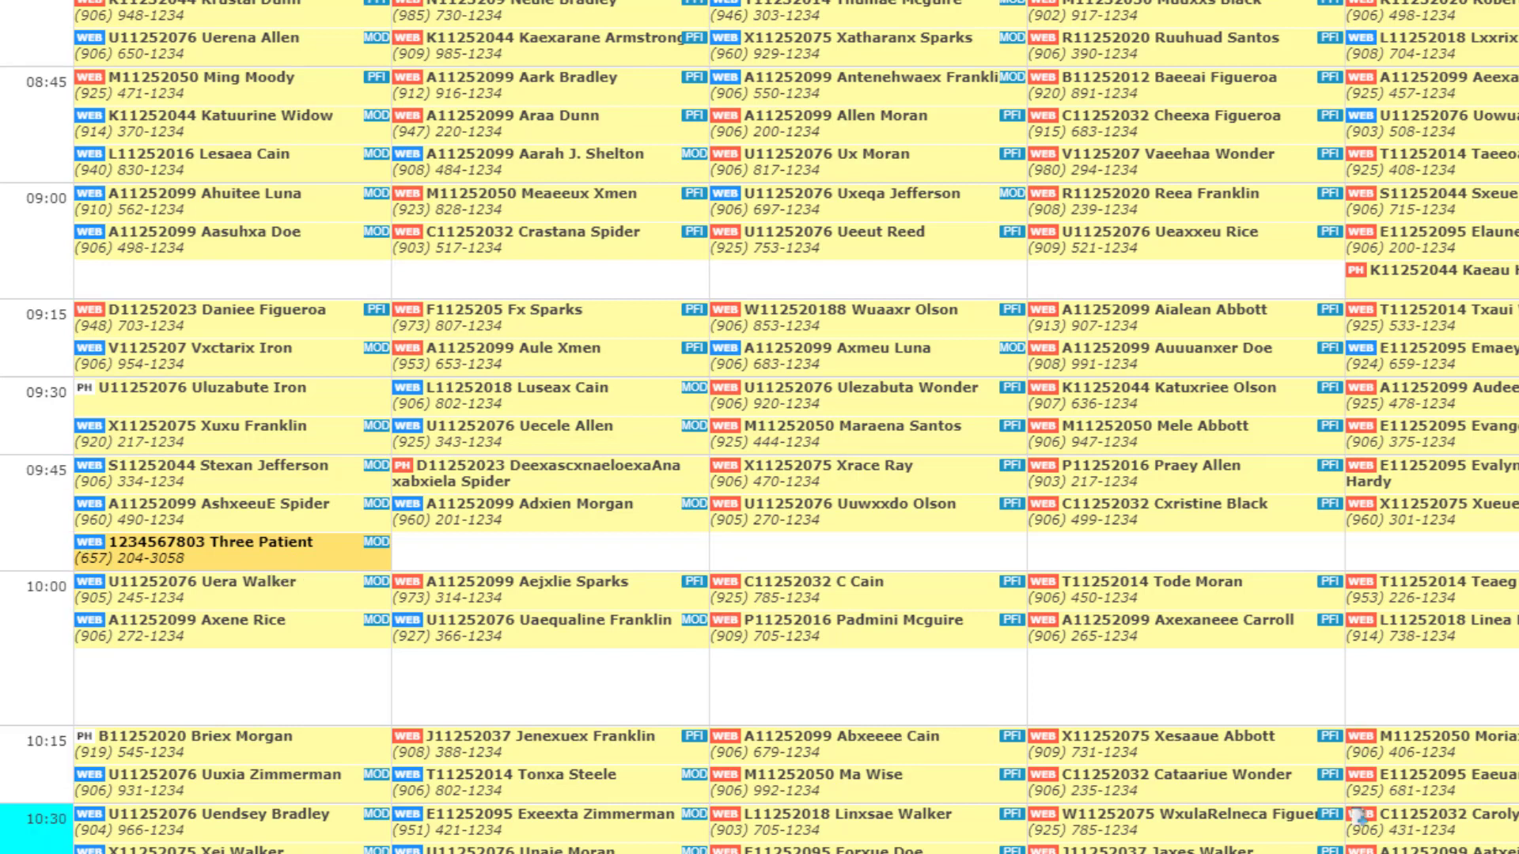
Step: Text 'review' and then the patient ID to get both scheduled doses listed
{"action": "mouse_move", "coordinate": [1495, 853]}
{"action": "left_click", "coordinate": [1513, 823]}
{"action": "left_click", "coordinate": [1310, 747]}
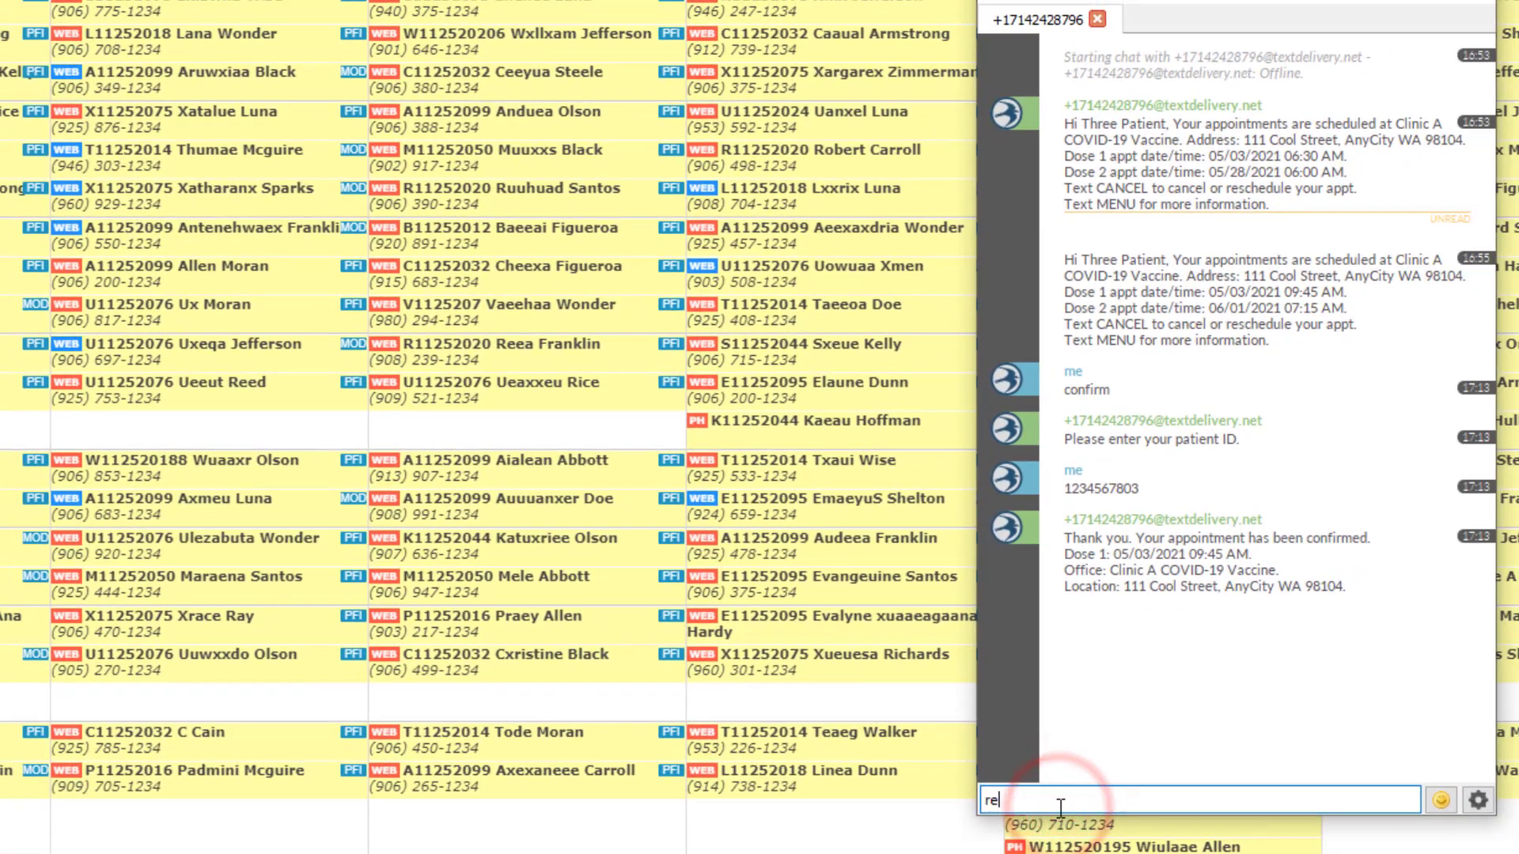
{"action": "type", "text": "review"}
{"action": "key", "text": "Return"}
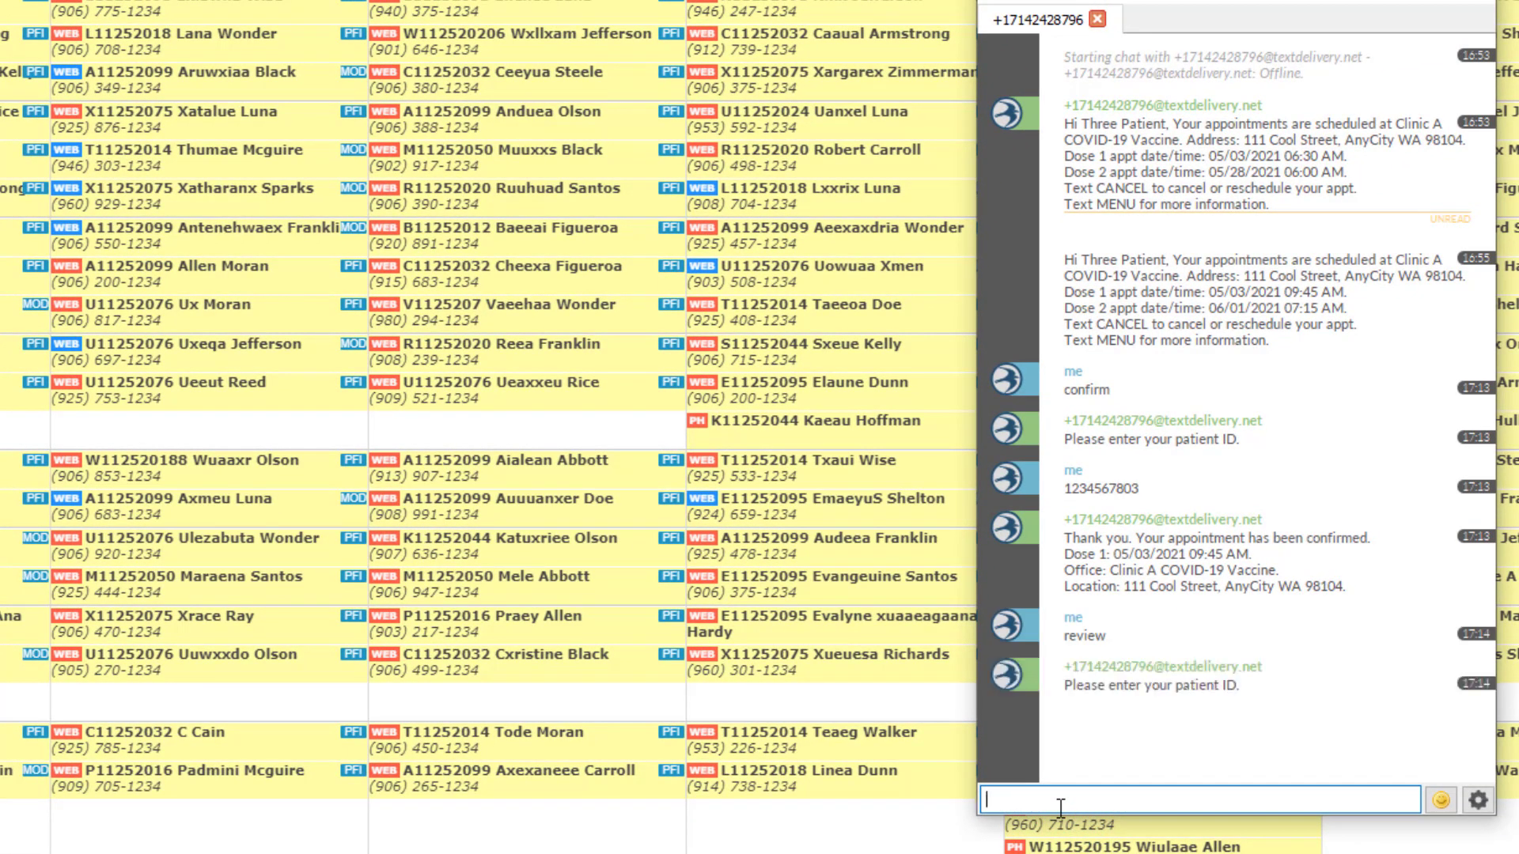
{"action": "type", "text": "1234567803"}
{"action": "key", "text": "Return"}
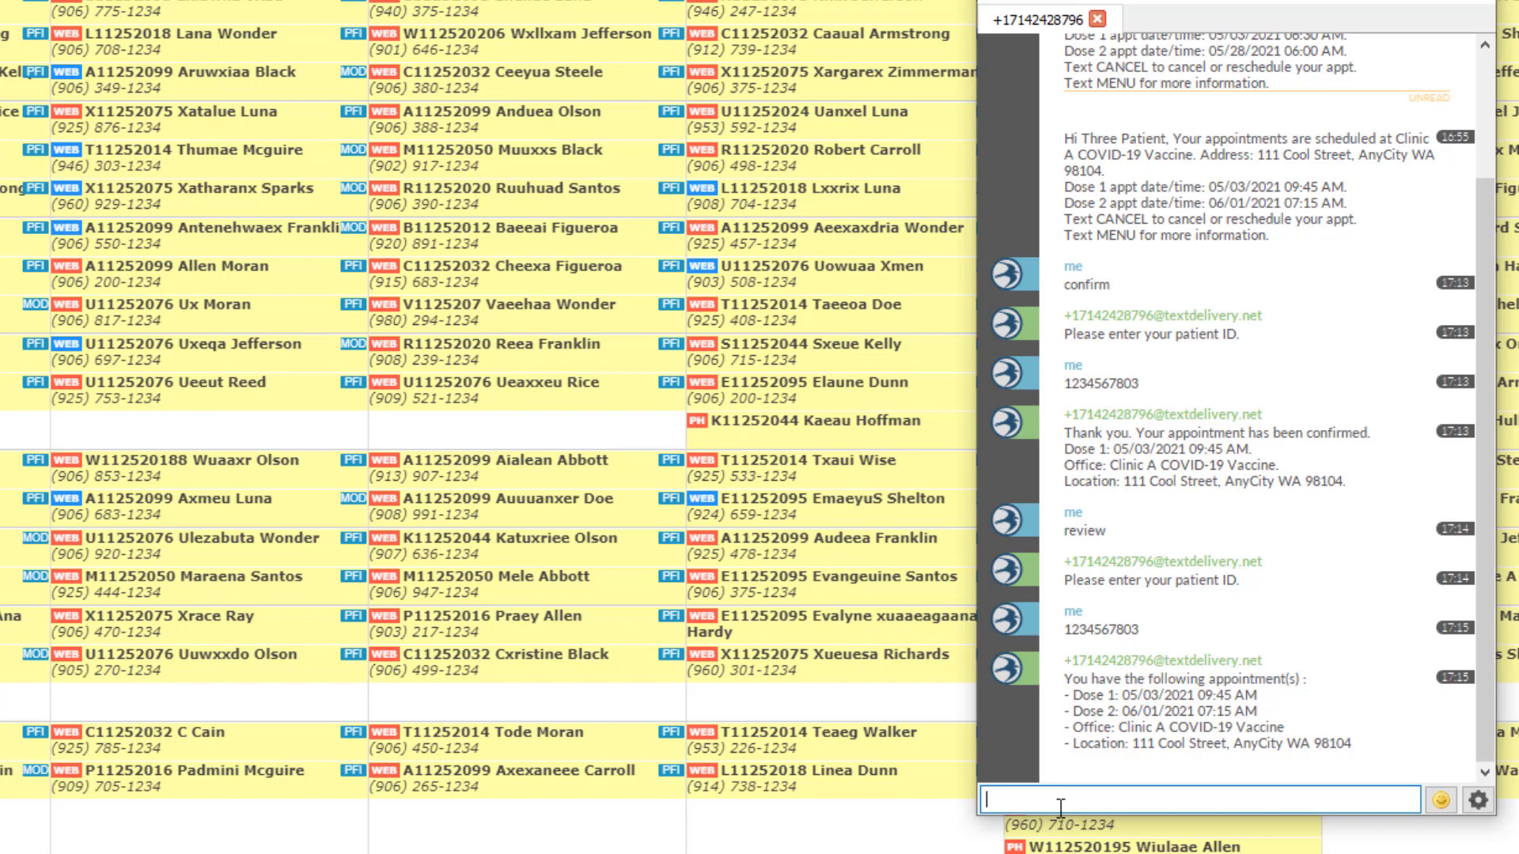
Step: Text 'cancel' with a mismatched patient ID, which the service rejects
{"action": "type", "text": "cancel"}
{"action": "key", "text": "Return"}
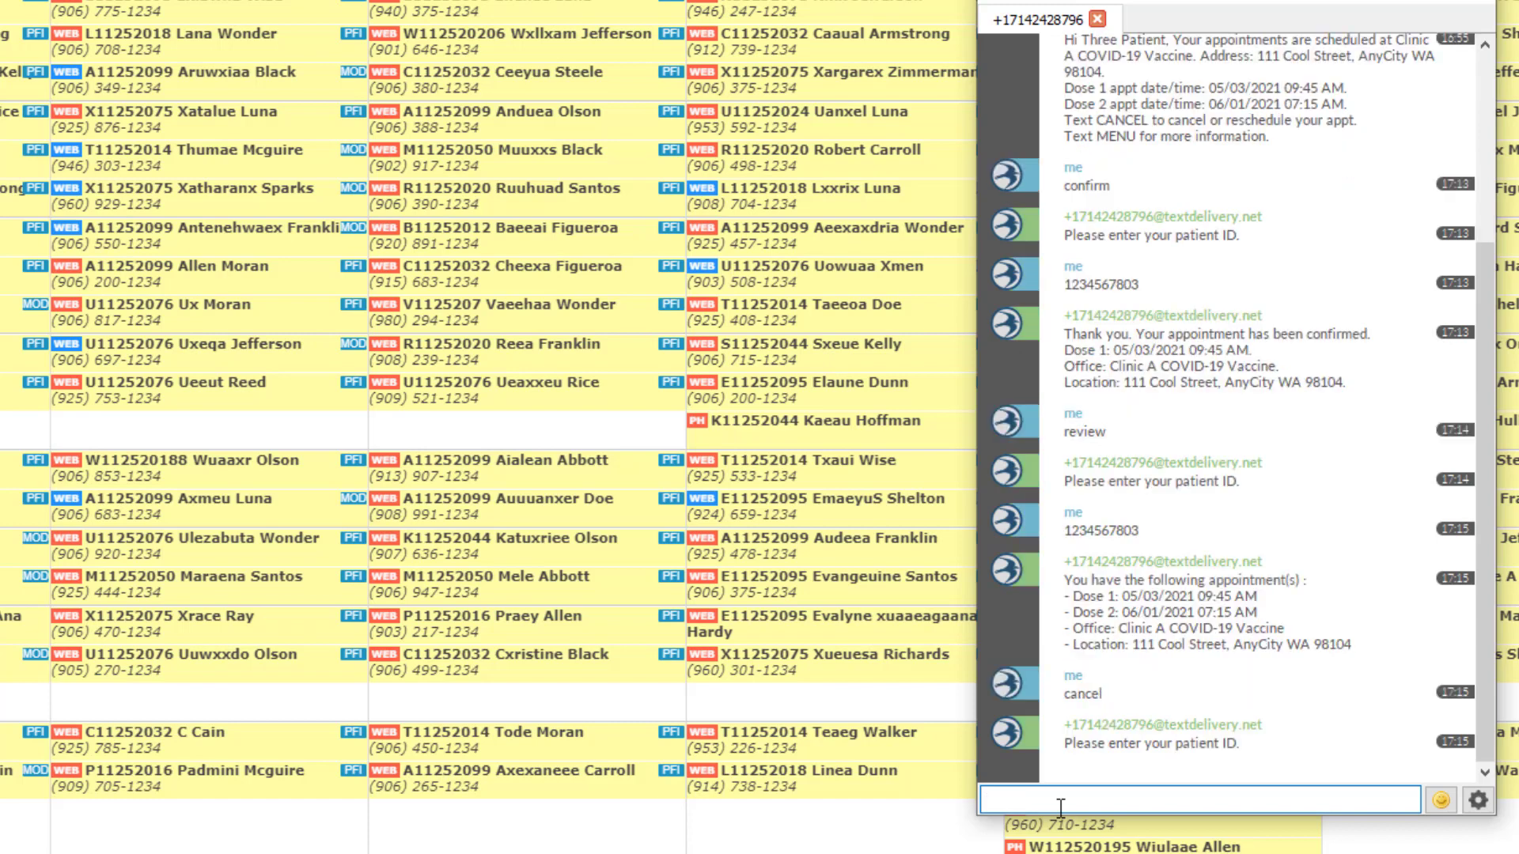
{"action": "type", "text": "1234567804"}
{"action": "key", "text": "Return"}
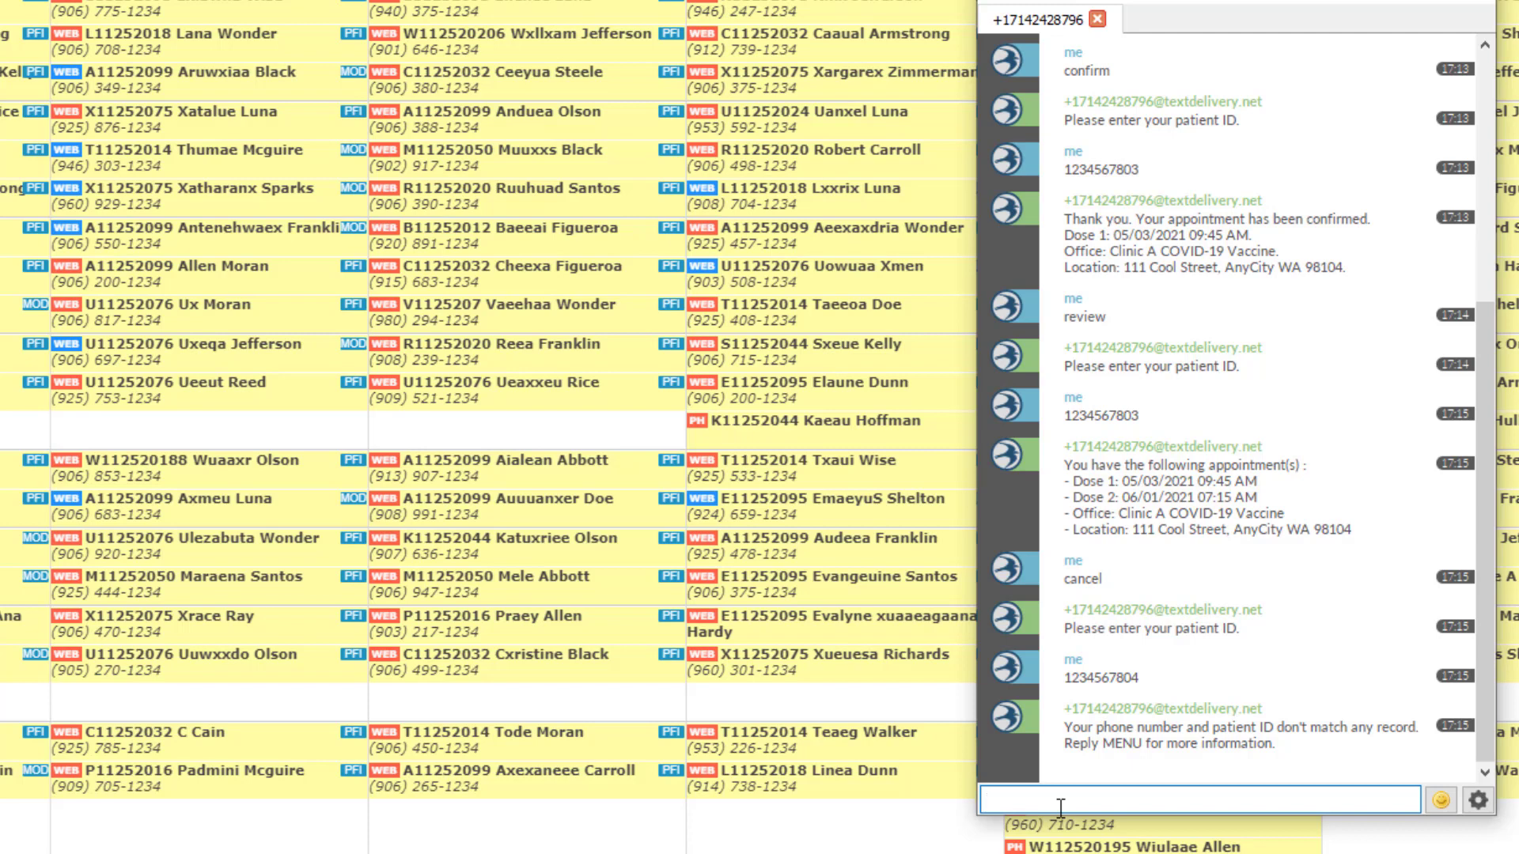
Step: Text 'cancel' again with the correct patient ID and reply 'yes' to cancel both appointments
{"action": "type", "text": "cancel"}
{"action": "key", "text": "Return"}
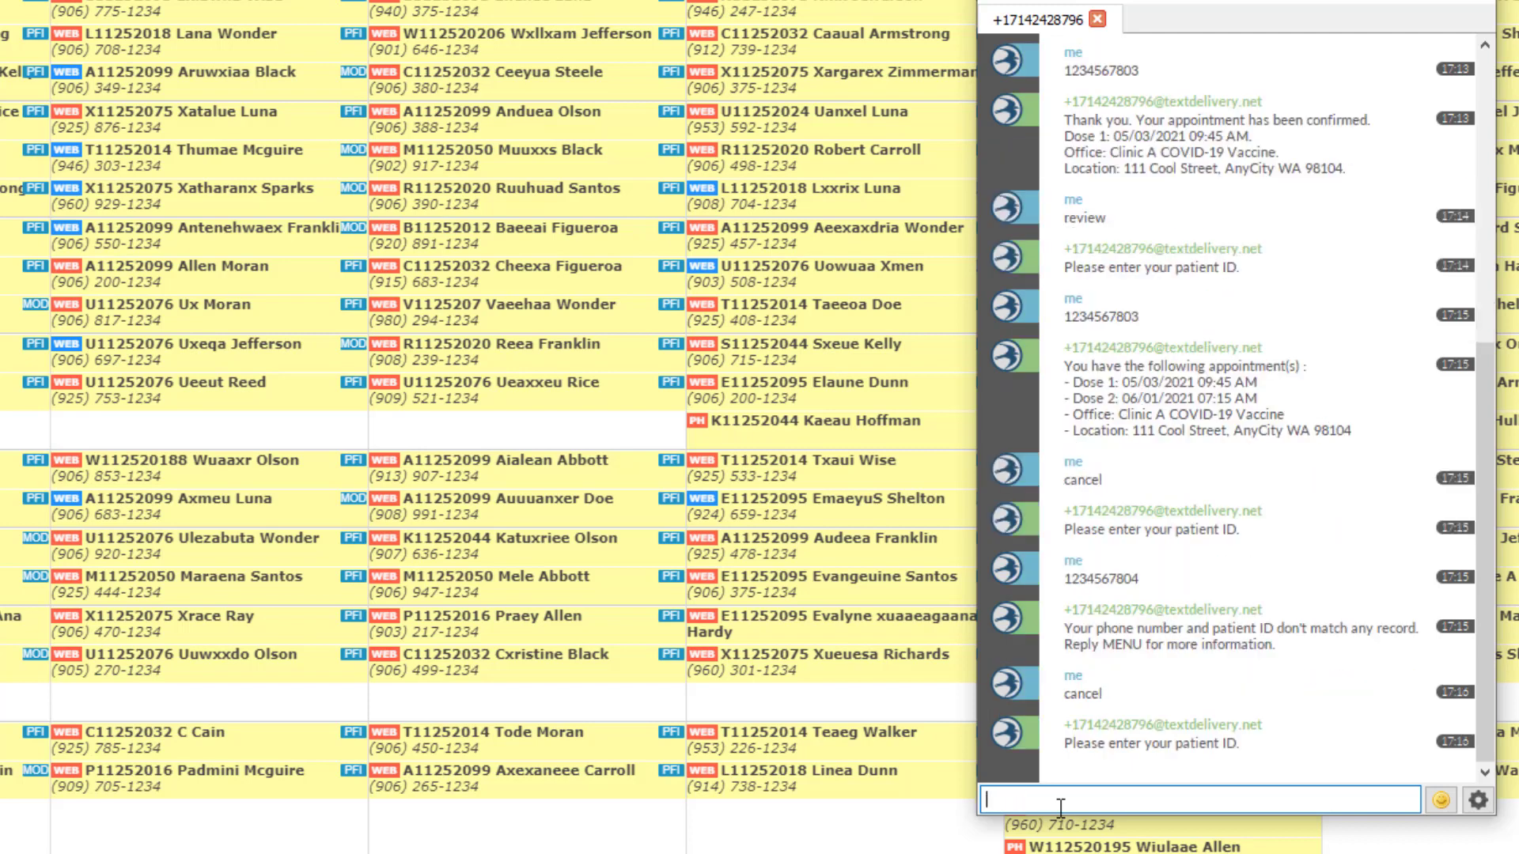
{"action": "type", "text": "1234567803"}
{"action": "key", "text": "Return"}
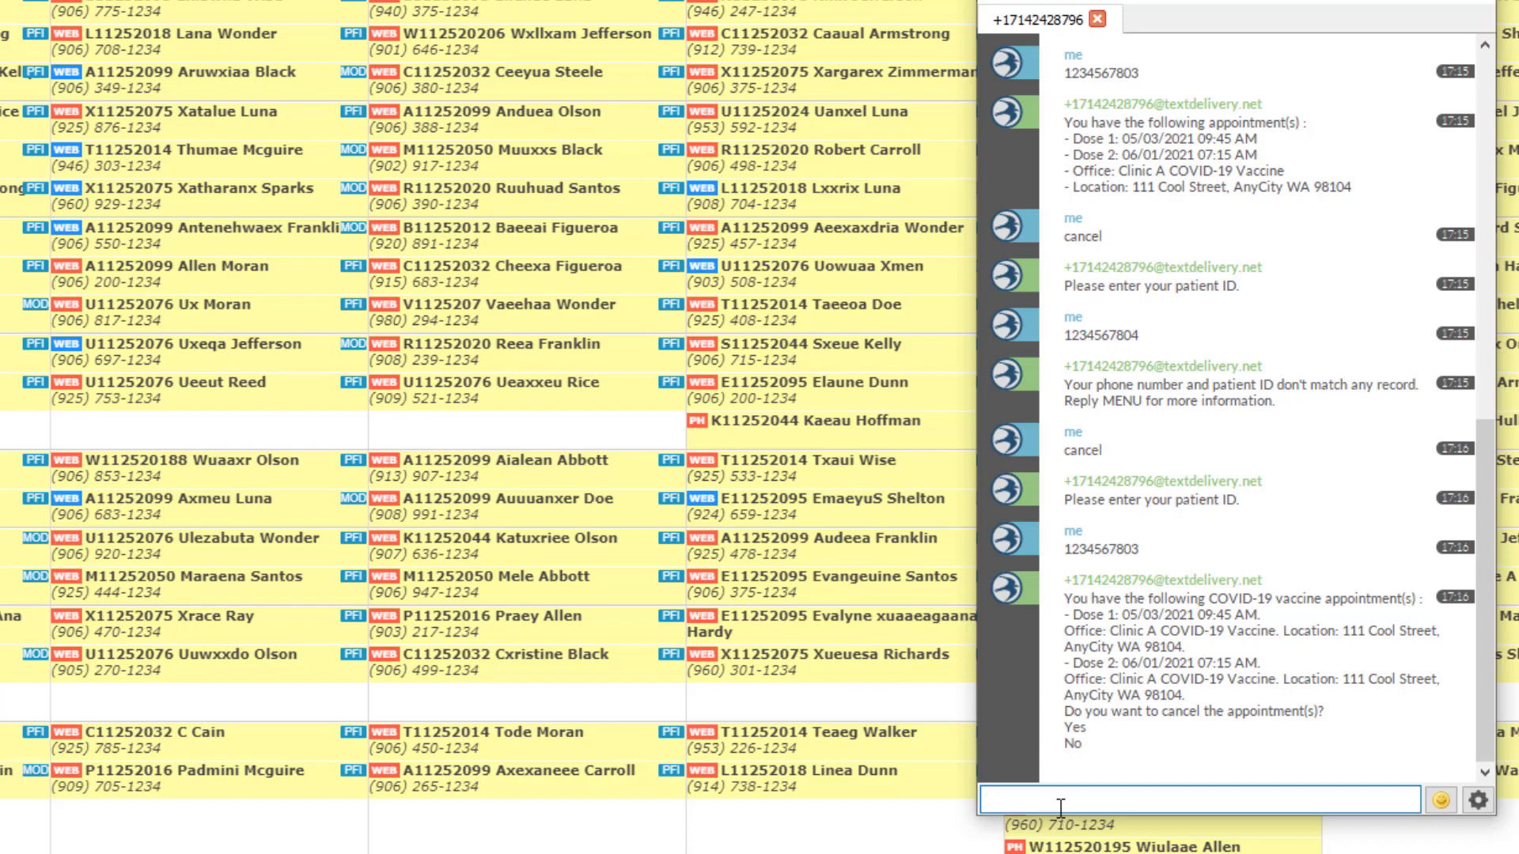
{"action": "type", "text": "yes"}
{"action": "key", "text": "Return"}
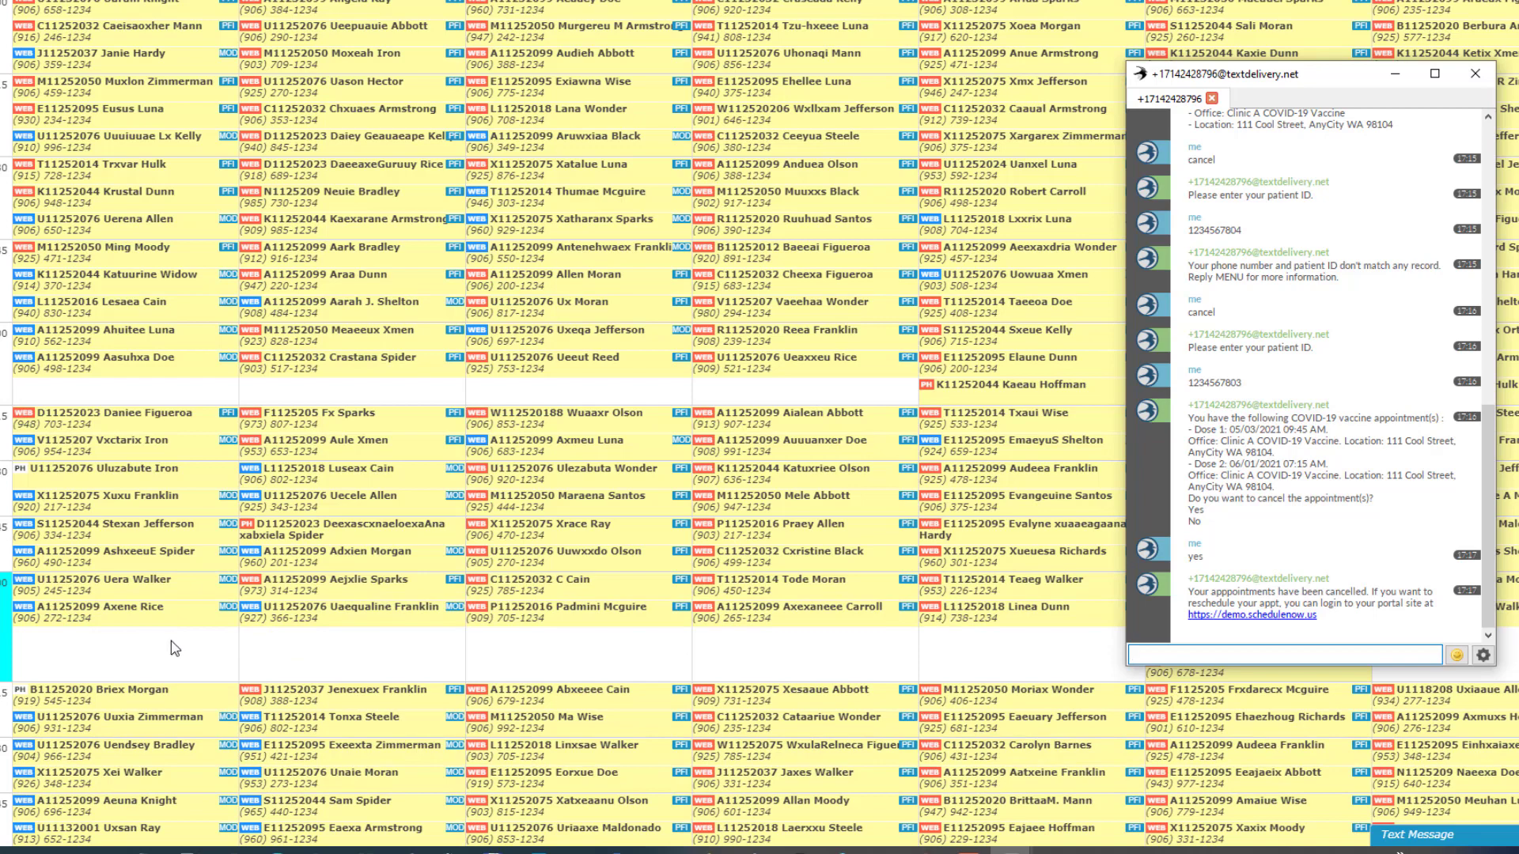
Step: Return to the appointment schedule, then reopen the text chat from the taskbar
{"action": "double_click", "coordinate": [203, 644]}
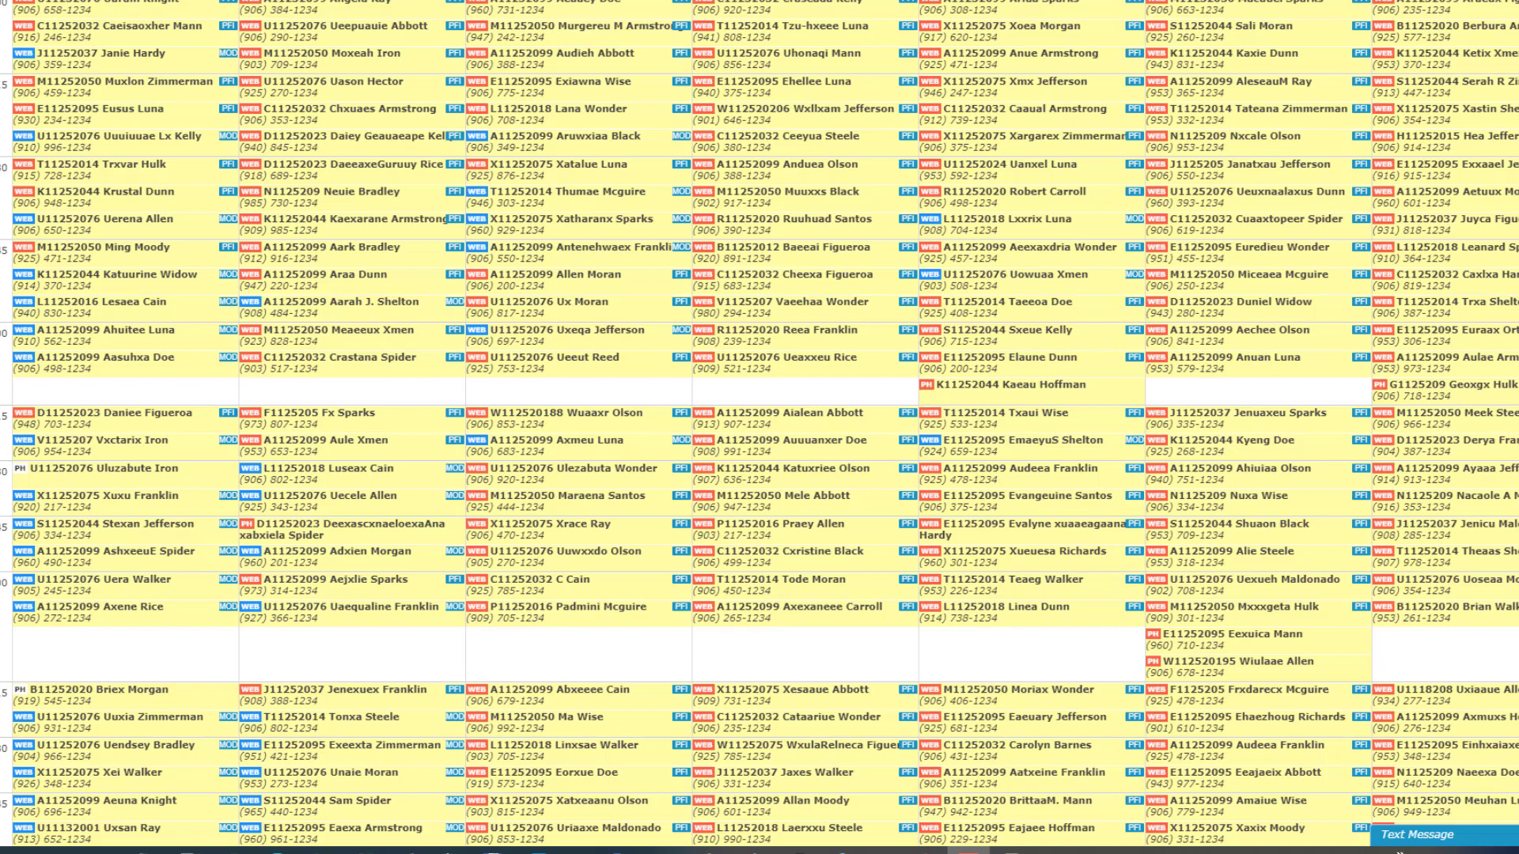
{"action": "left_click", "coordinate": [1012, 850]}
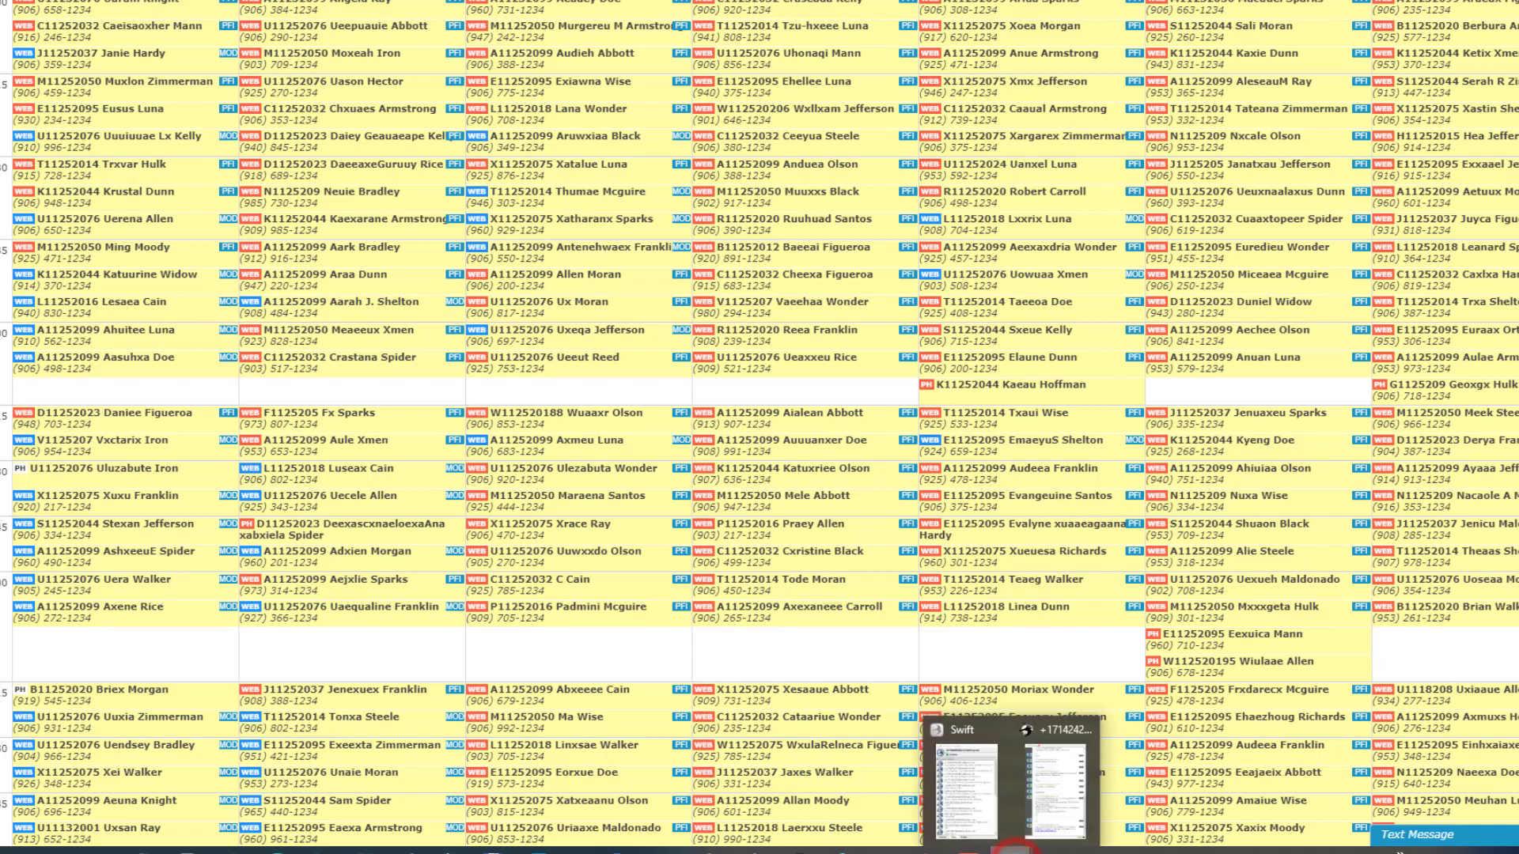
{"action": "left_click", "coordinate": [1036, 790]}
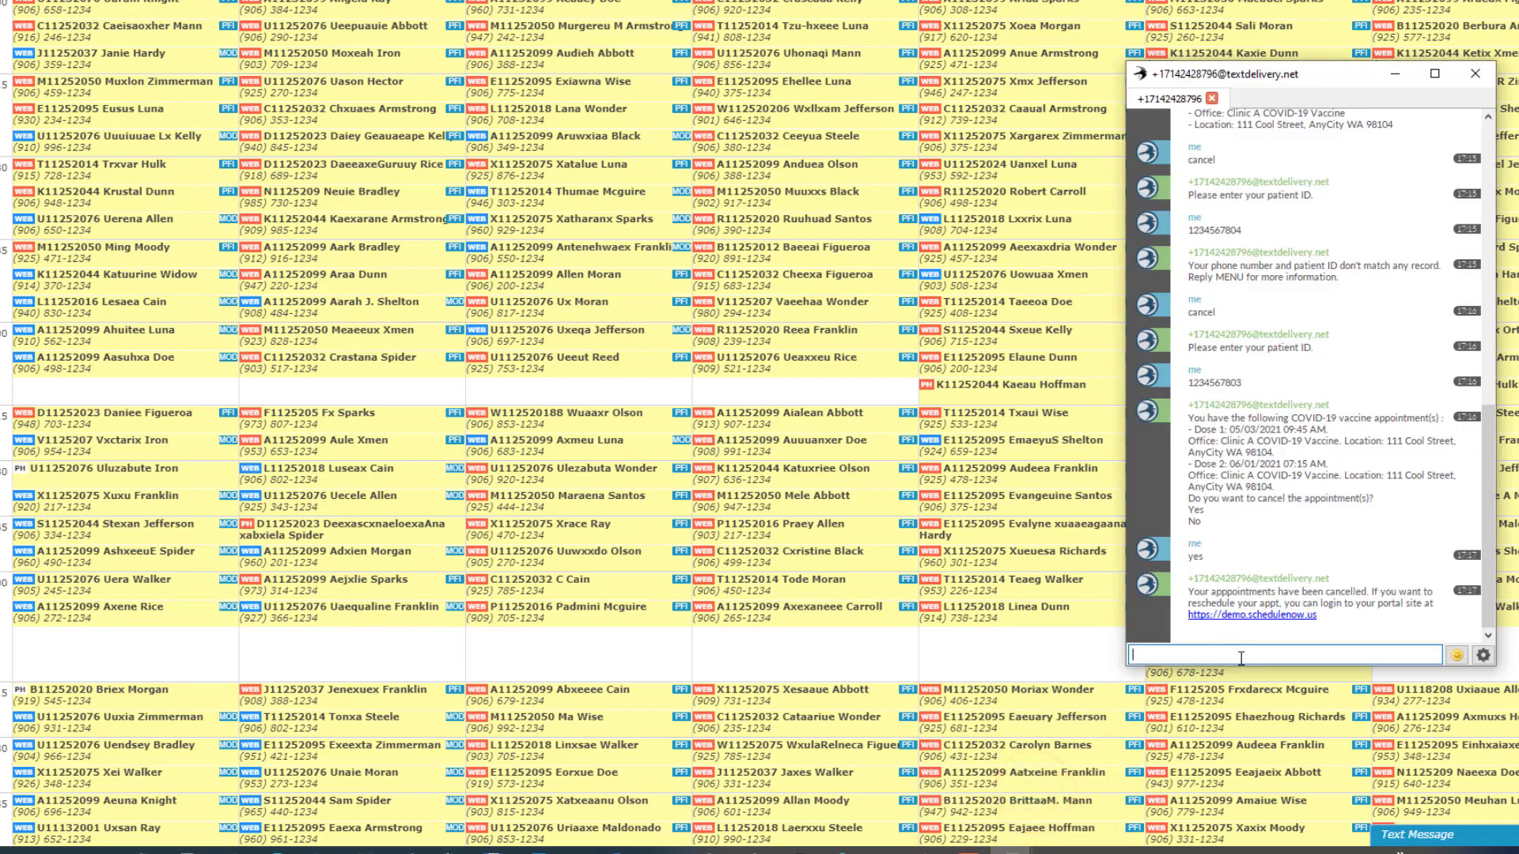
{"action": "left_click", "coordinate": [1241, 657]}
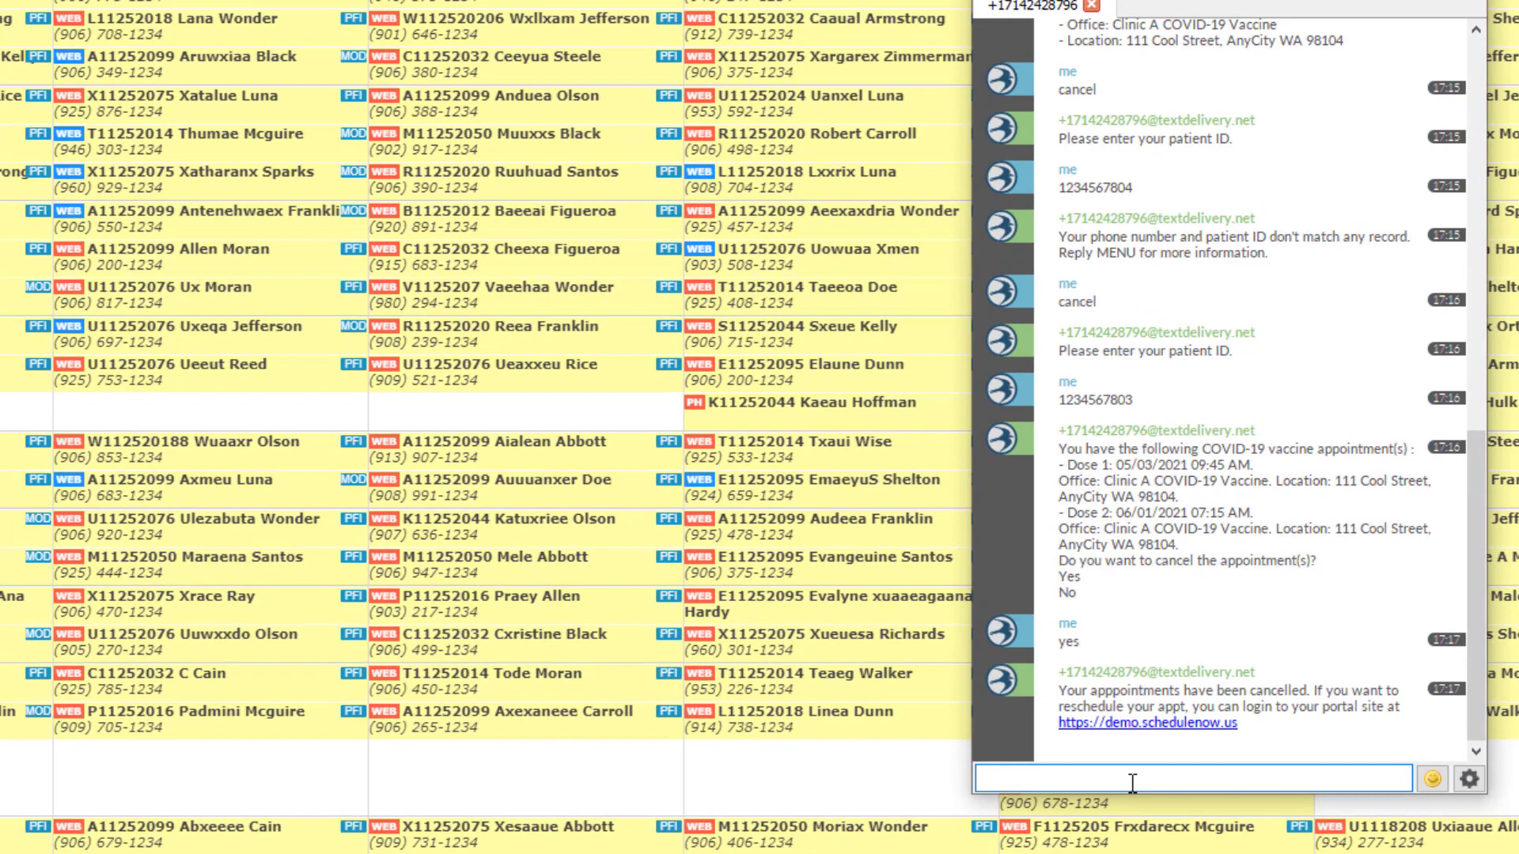
Step: Text 'call', the patient ID, and the reason 'I want to reschedule my appointments'
{"action": "type", "text": "cal"}
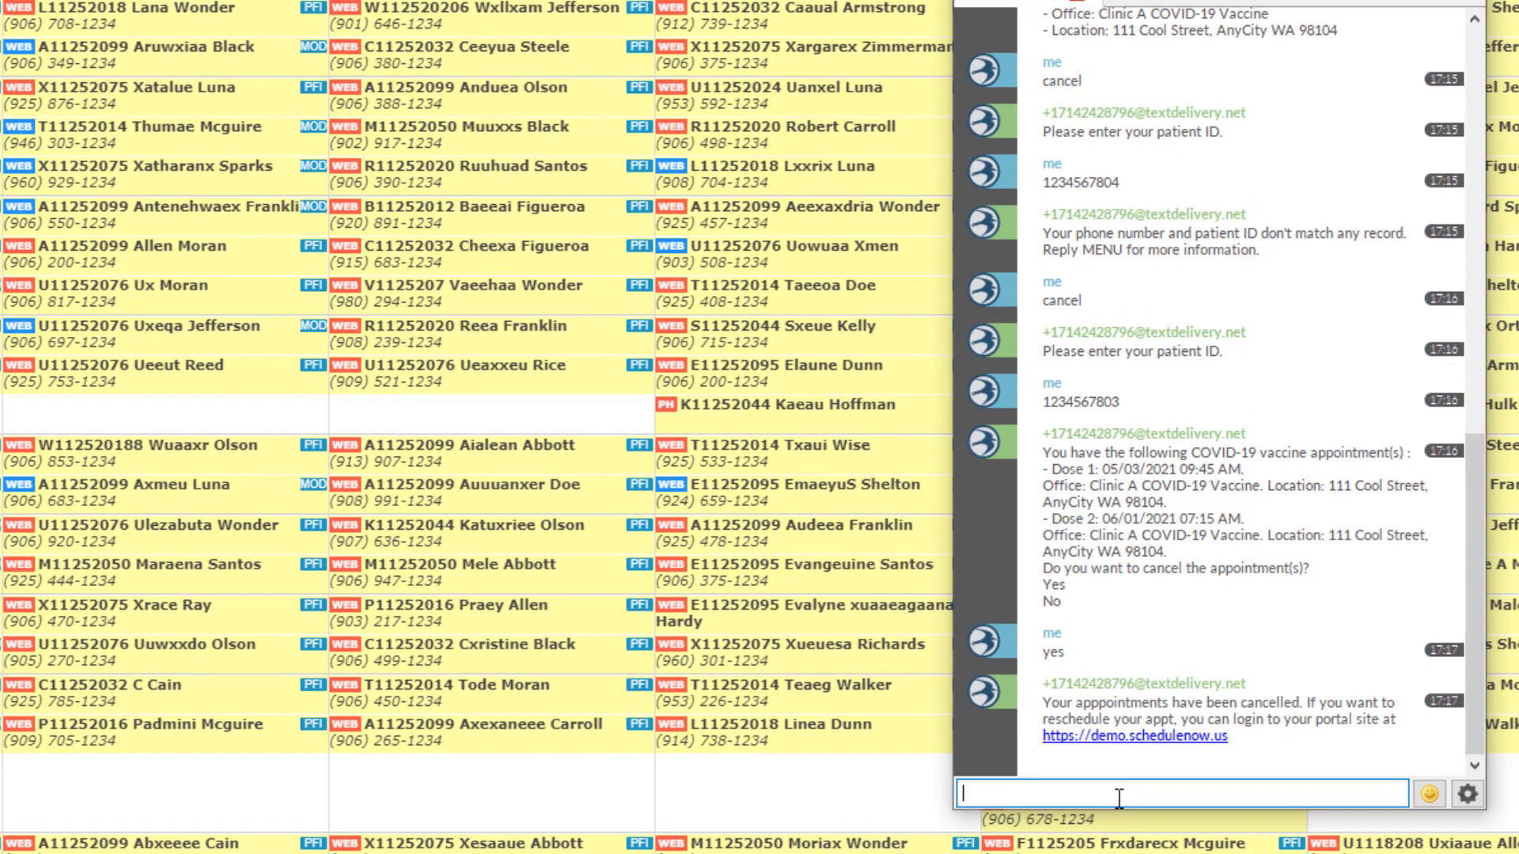
{"action": "type", "text": "l"}
{"action": "key", "text": "Return"}
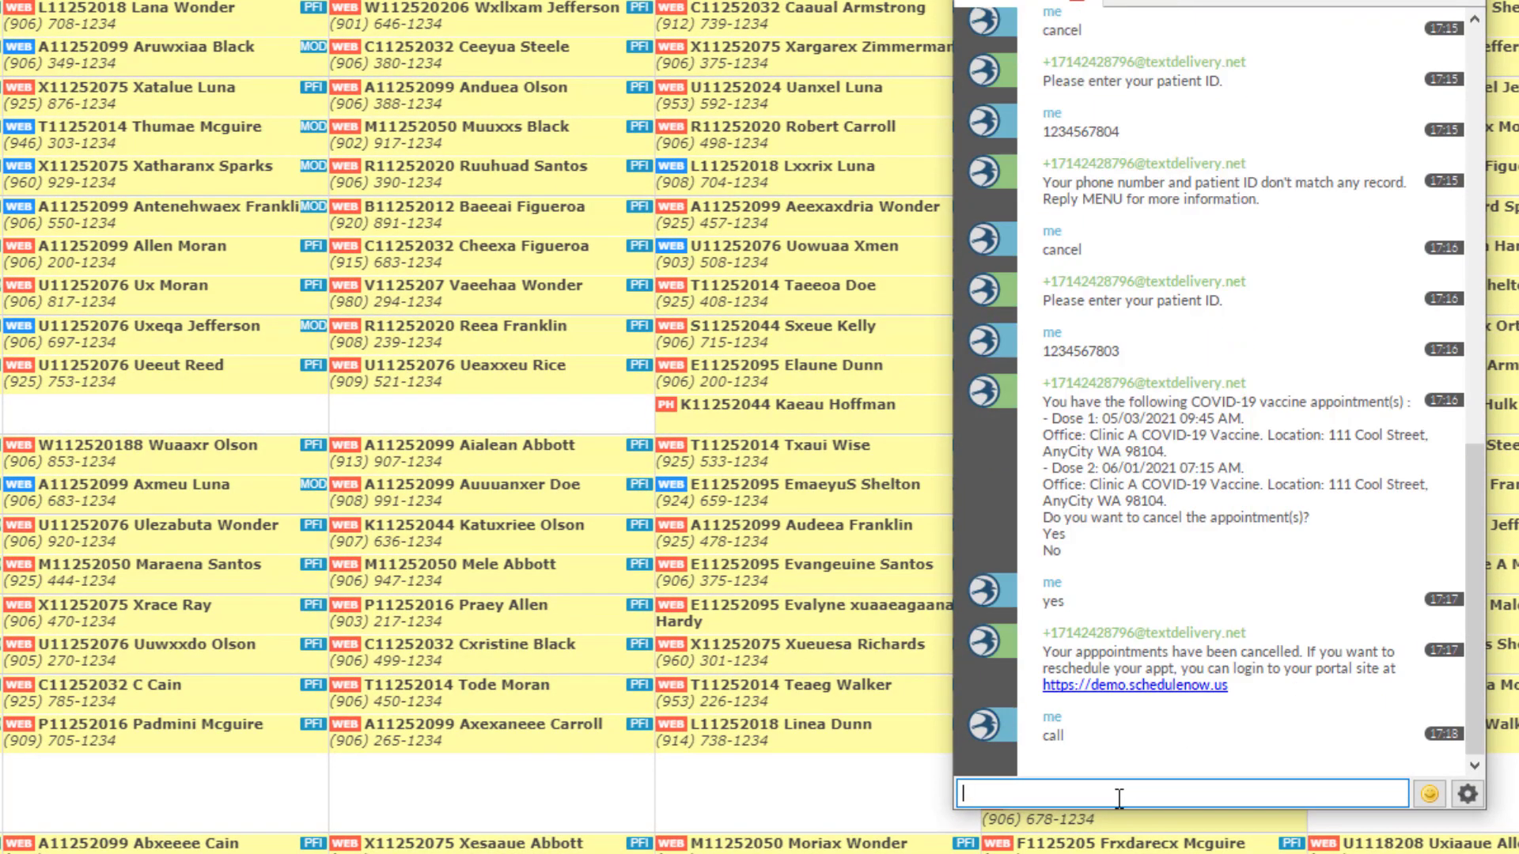
{"action": "type", "text": "1234567803"}
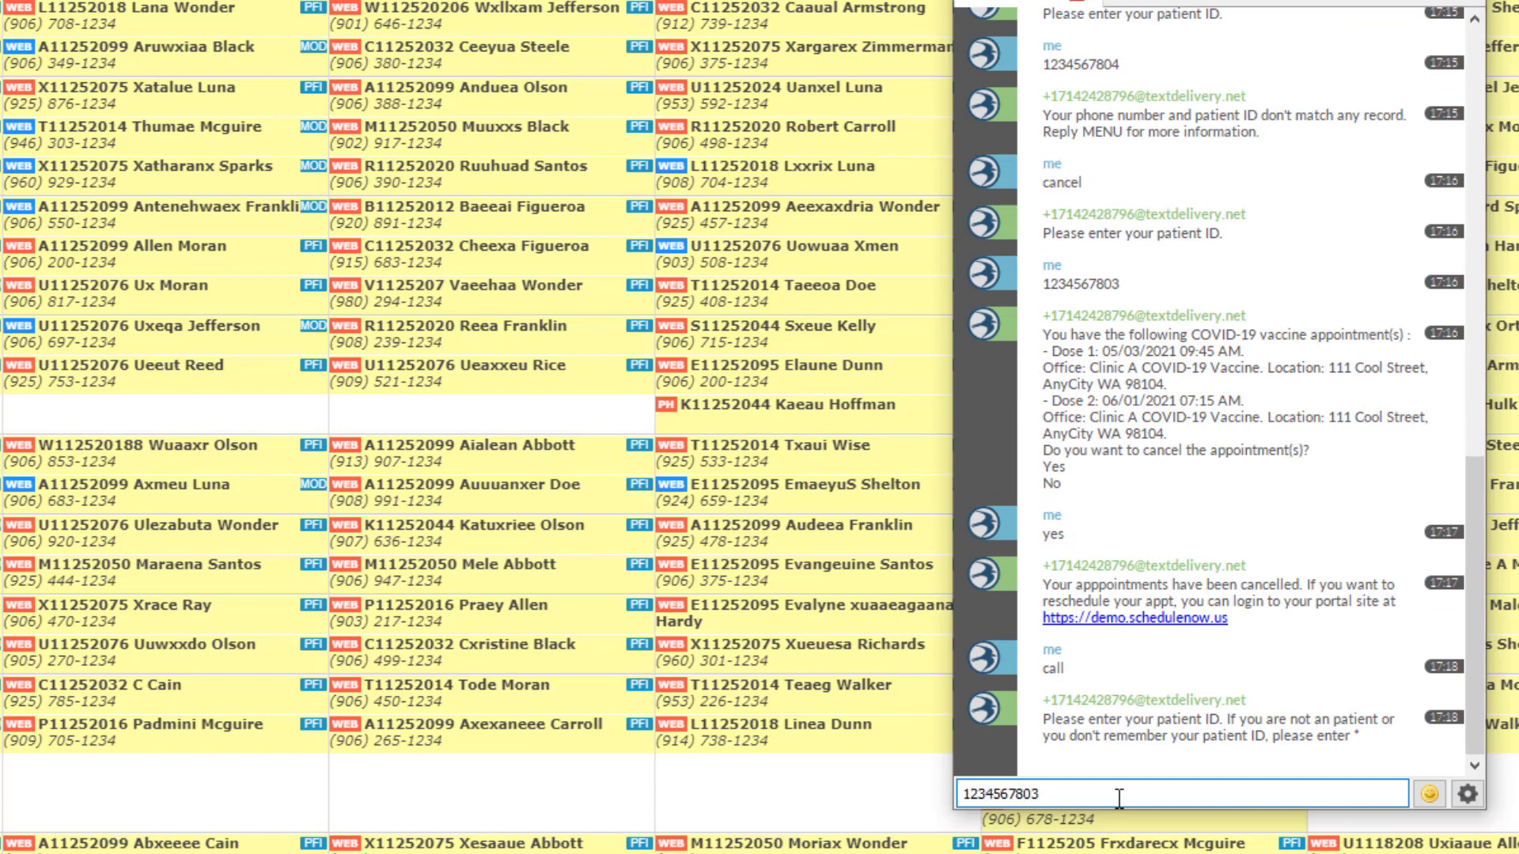
{"action": "key", "text": "Return"}
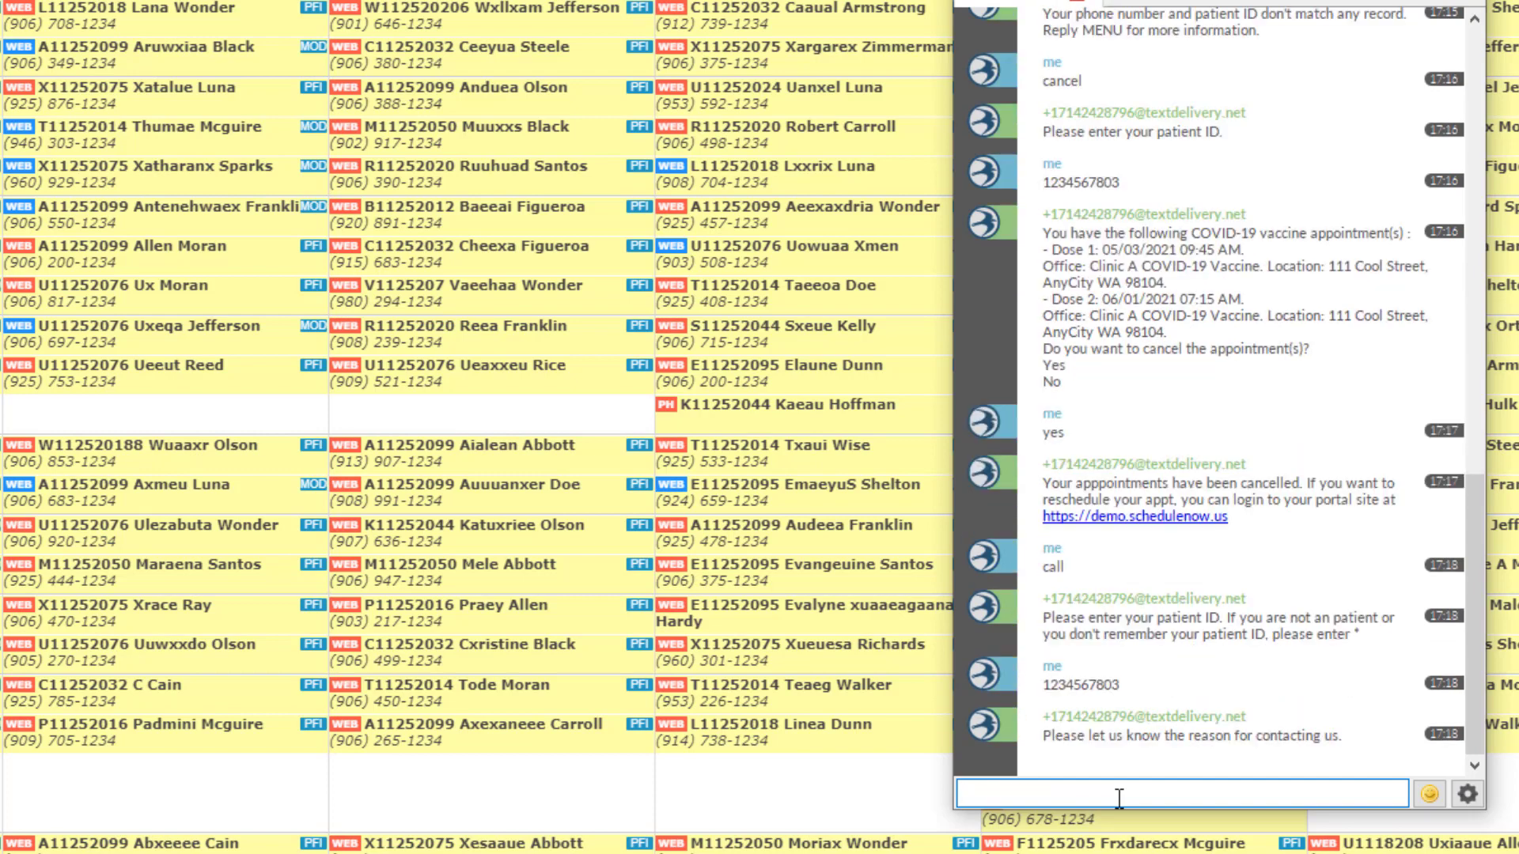
{"action": "type", "text": "I want to reschedule my appointments"}
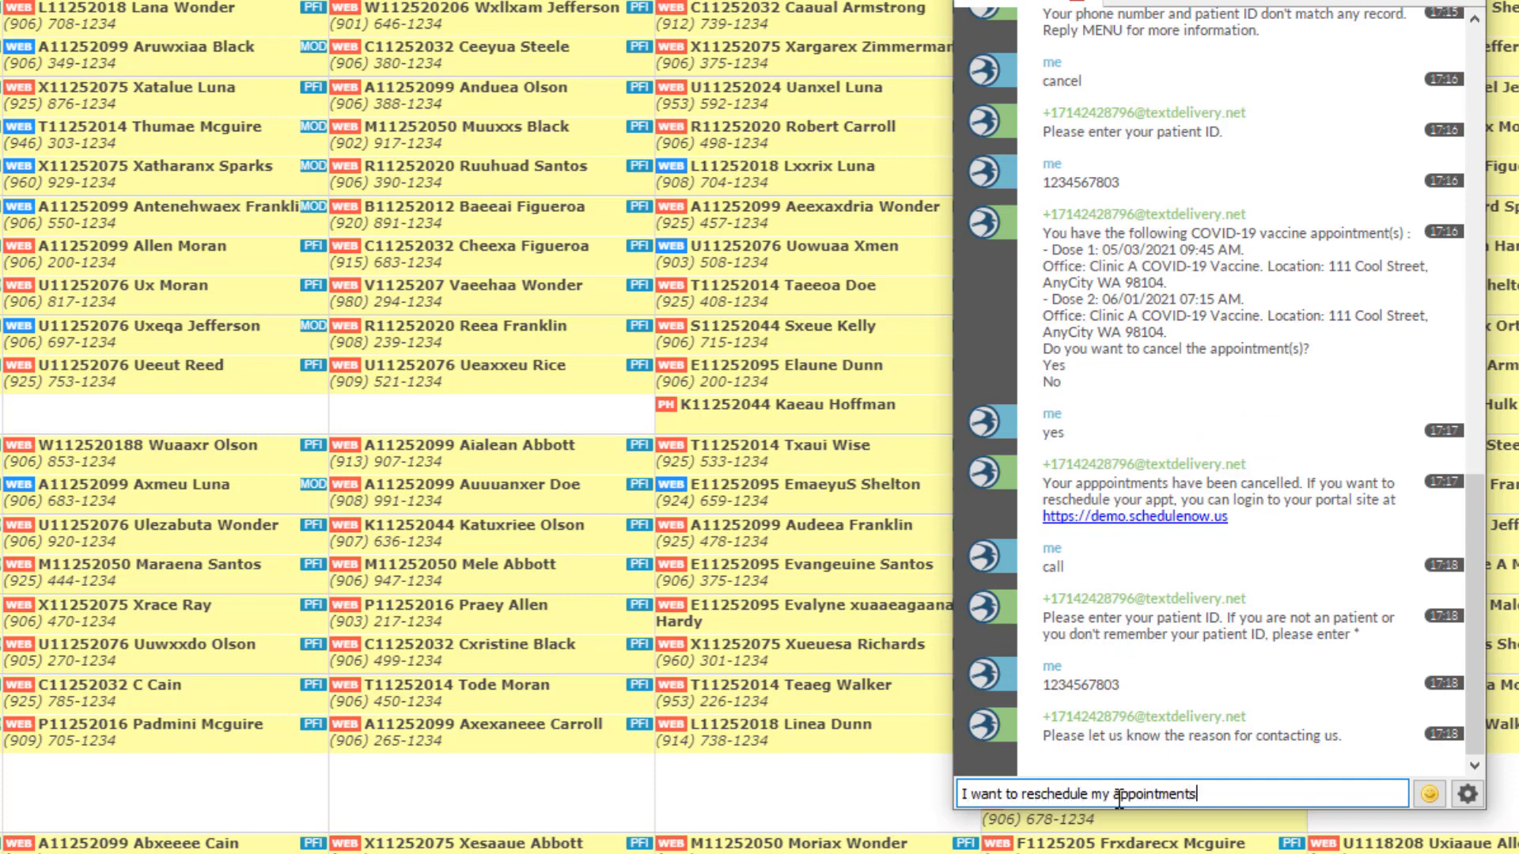
{"action": "key", "text": "Return"}
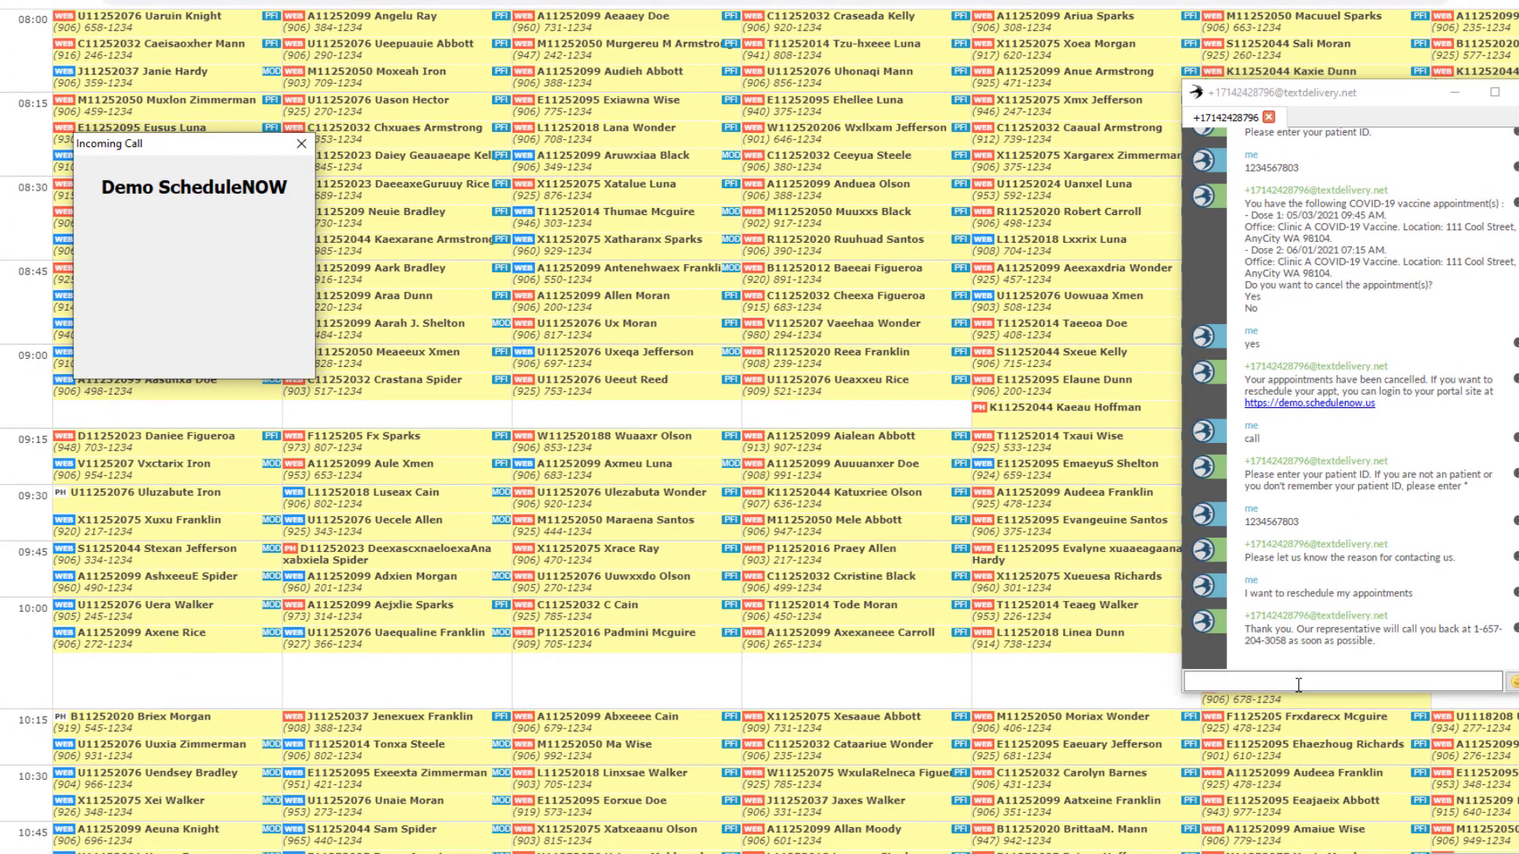
Step: Move the MicroSIP incoming-call notice aside, answer the Demo ScheduleNOW call, and press 1
{"action": "left_click_drag", "start_coordinate": [214, 144], "coordinate": [1423, 367]}
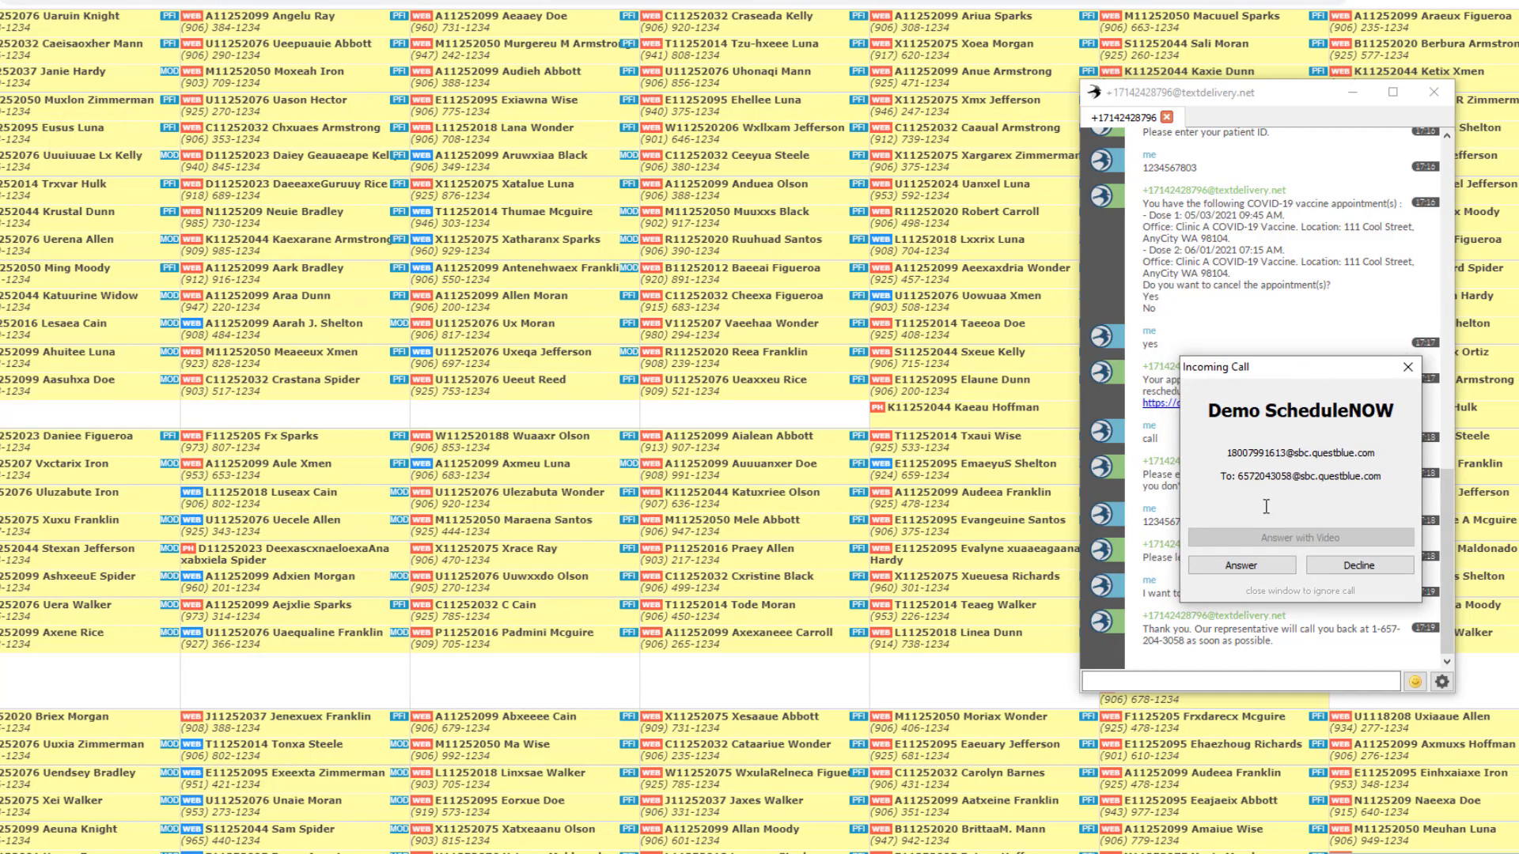
{"action": "left_click", "coordinate": [1254, 567]}
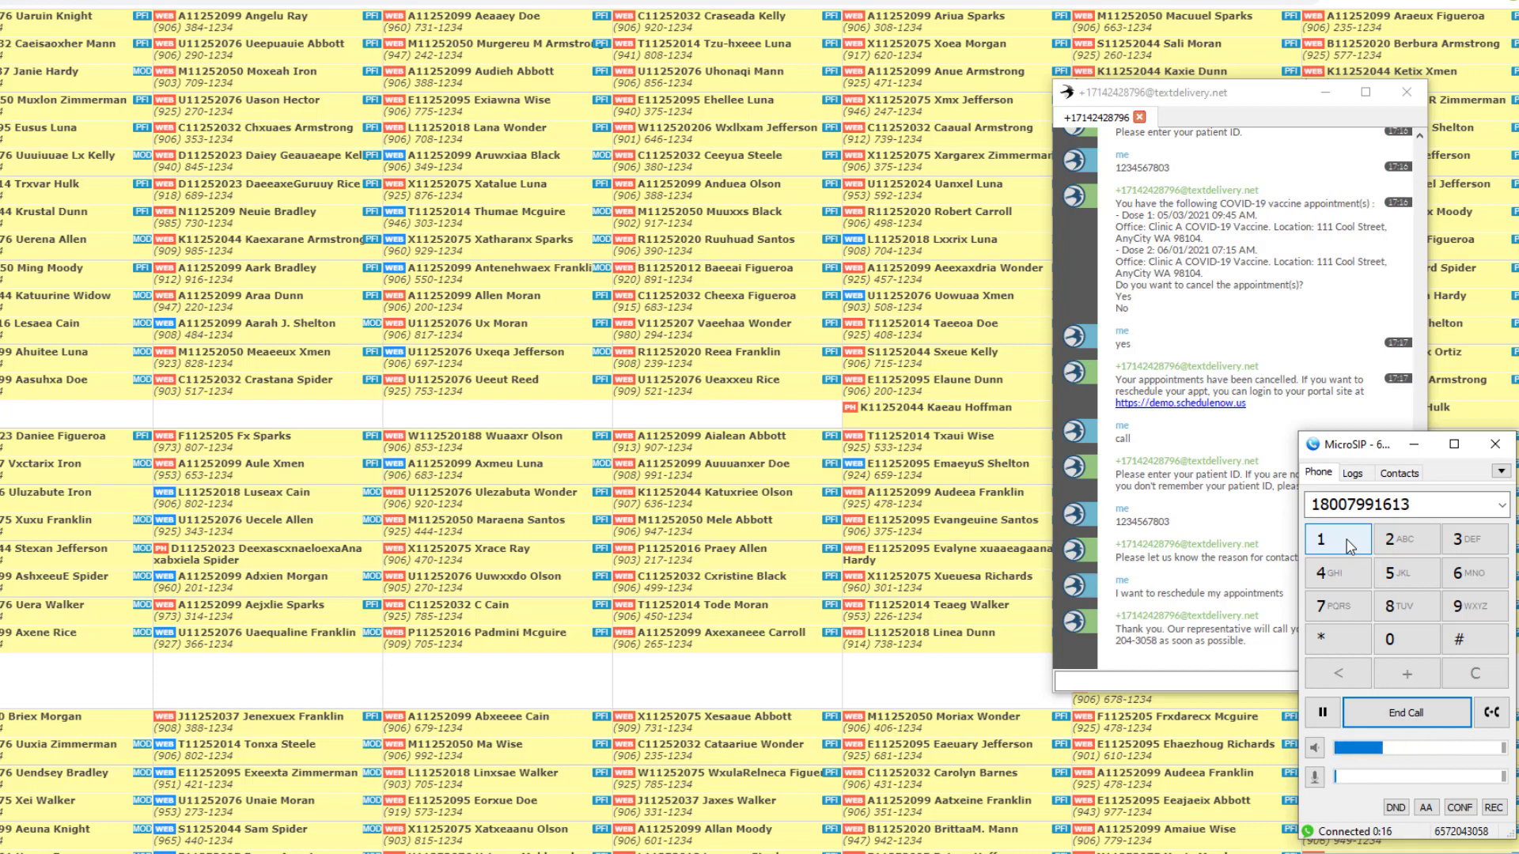
{"action": "left_click", "coordinate": [1350, 546]}
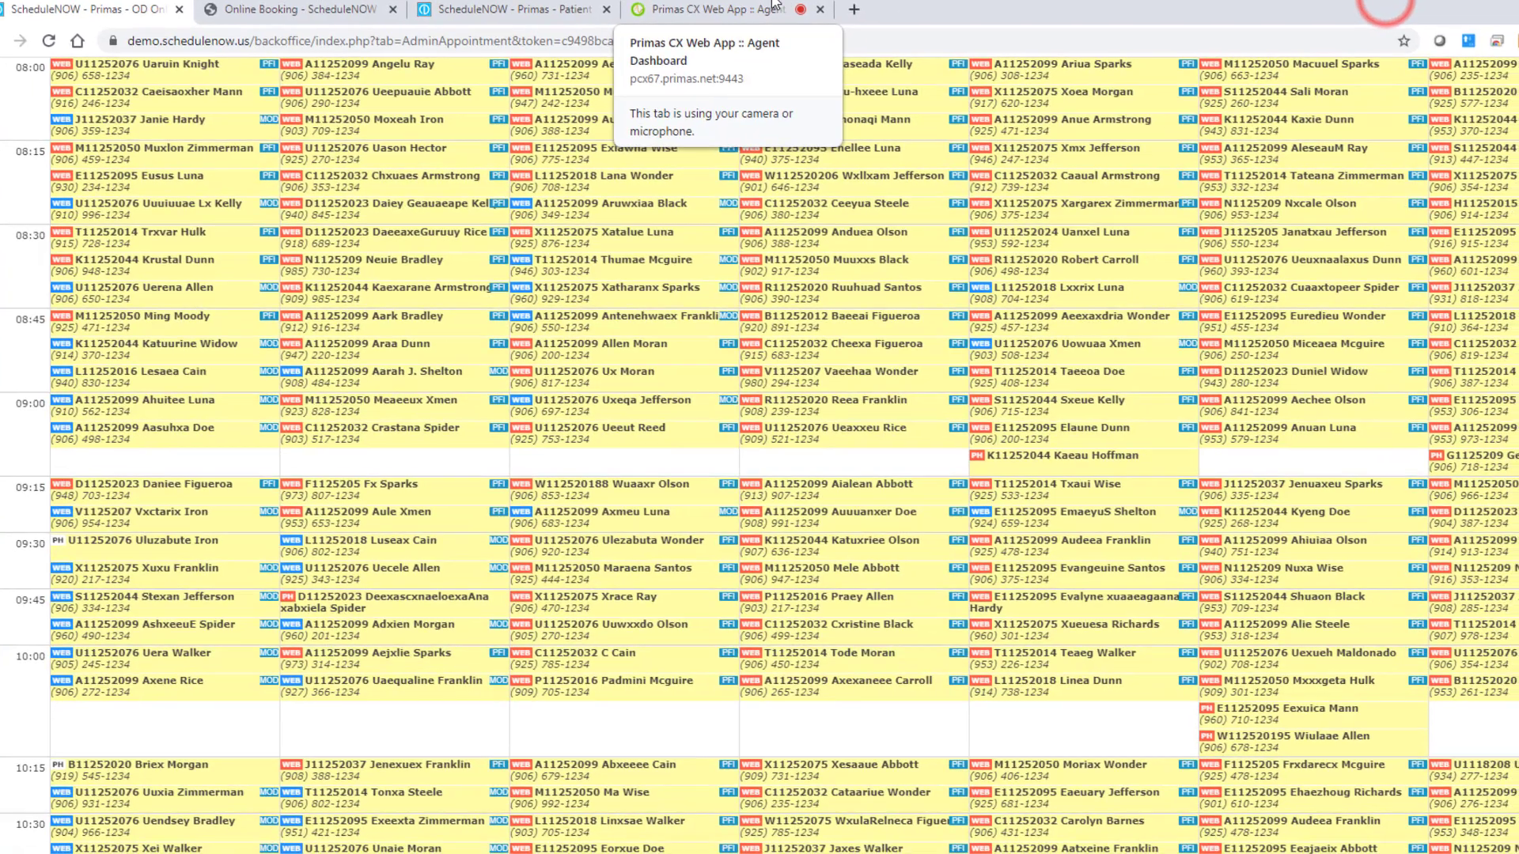
Step: Accept the incoming call on the Primas CX Agent Dashboard to show the caller's profile
{"action": "left_click", "coordinate": [696, 16]}
{"action": "left_click", "coordinate": [1387, 139]}
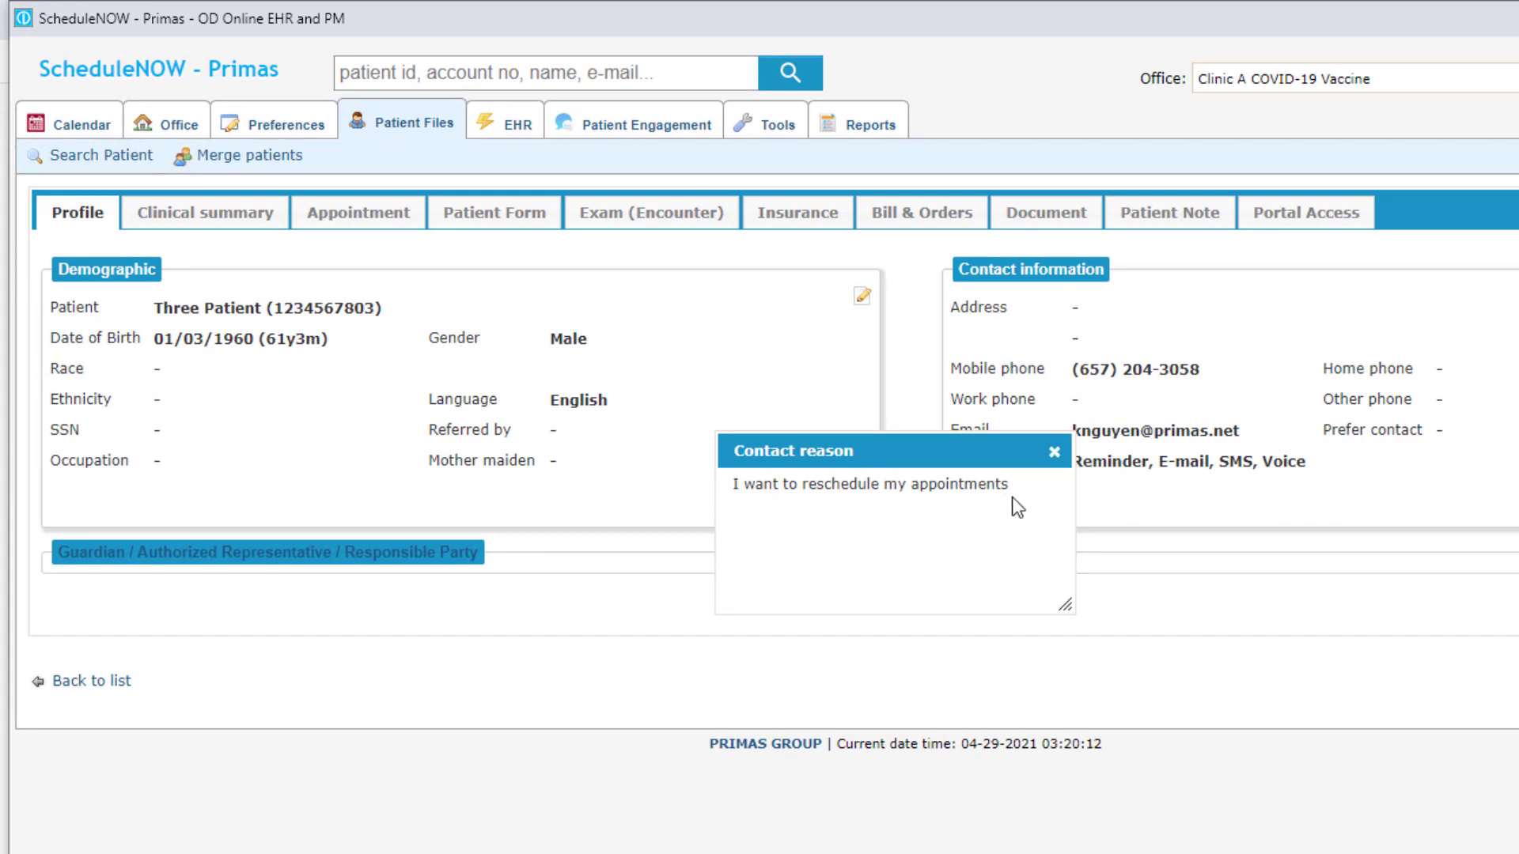
Step: Show the patient's appointment list with all four Canceled appointments and close the contact reason note
{"action": "left_click", "coordinate": [364, 224]}
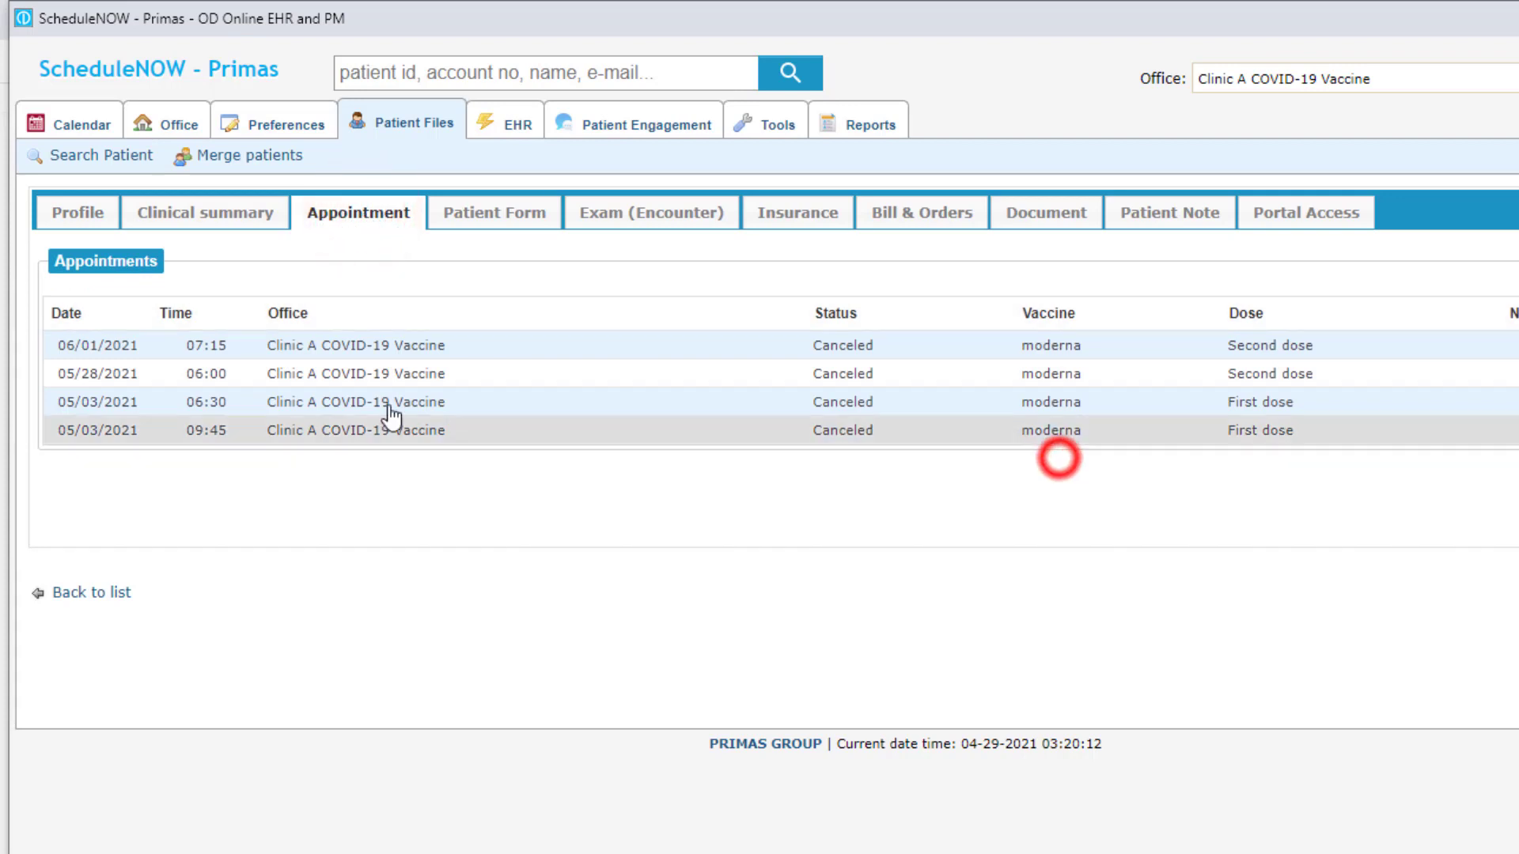
{"action": "left_click", "coordinate": [1055, 453]}
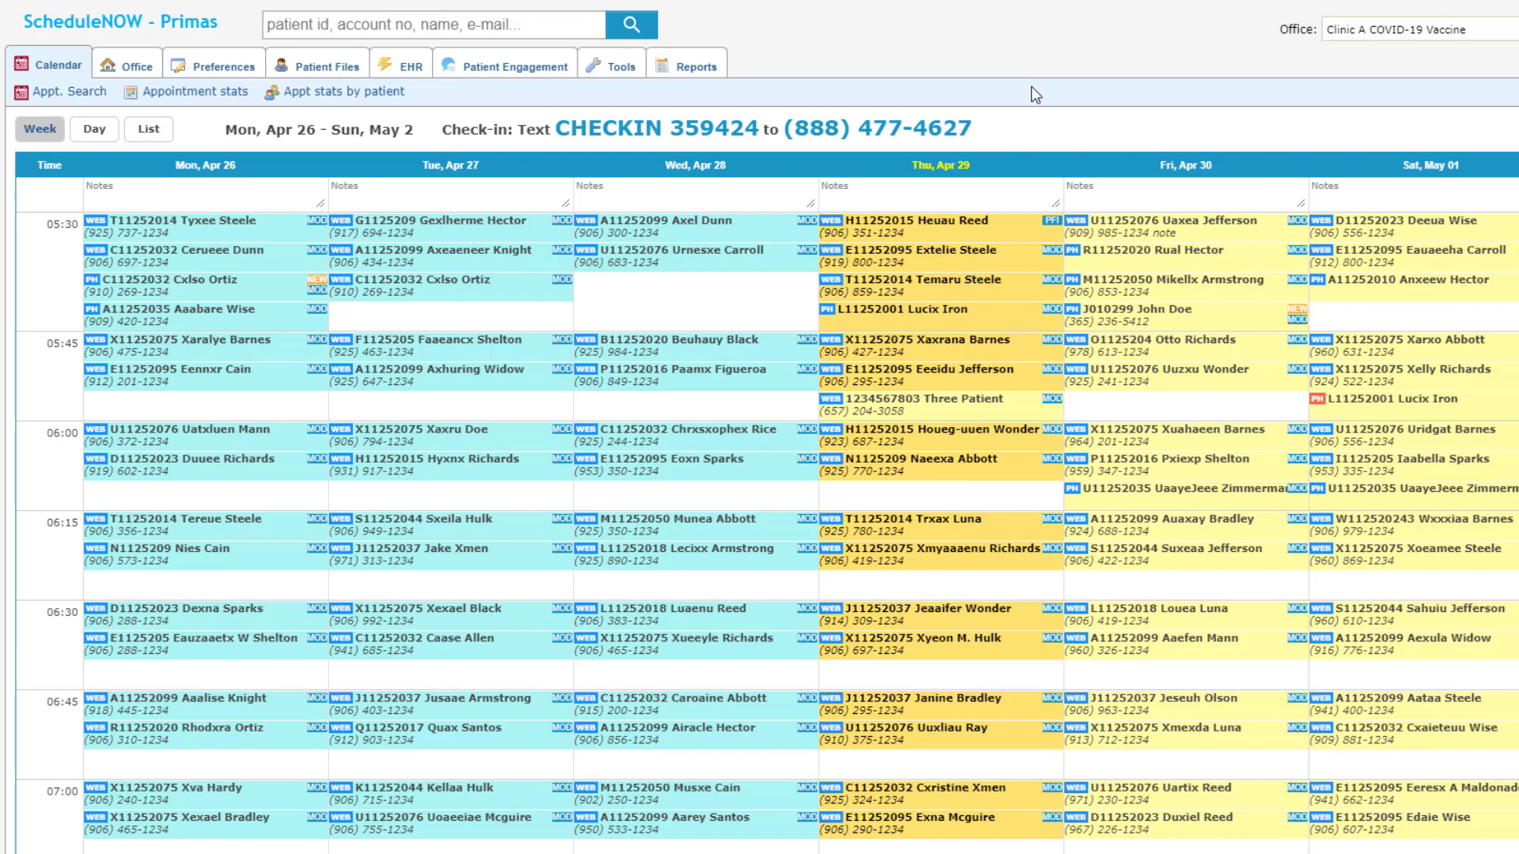
Step: Text 'CHECKIN' with the check-in code, then the patient ID, to check in for today's dose
{"action": "mouse_move", "coordinate": [1164, 853]}
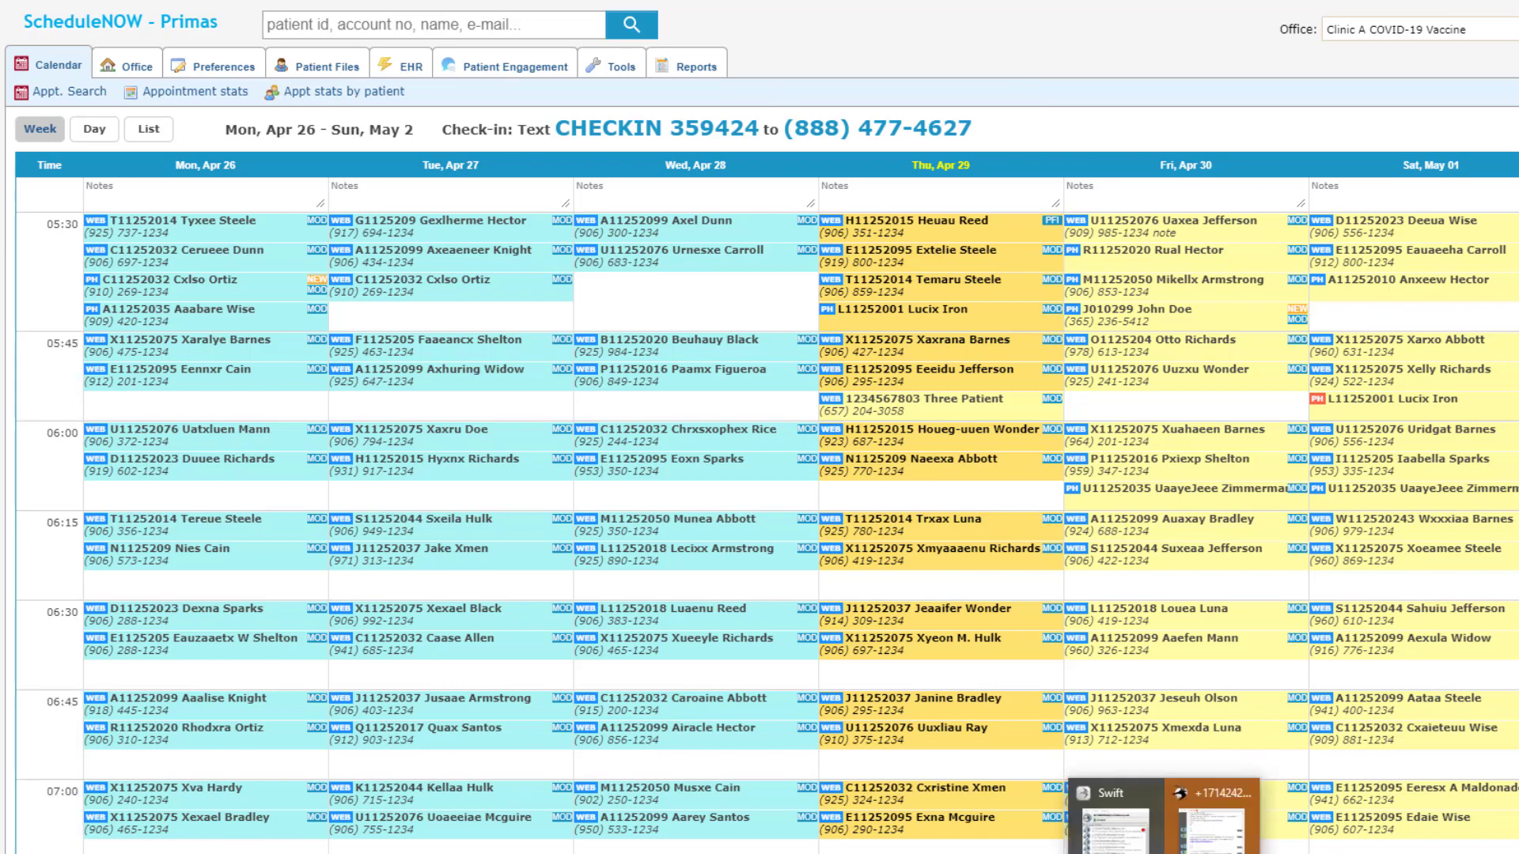
{"action": "left_click", "coordinate": [1210, 823]}
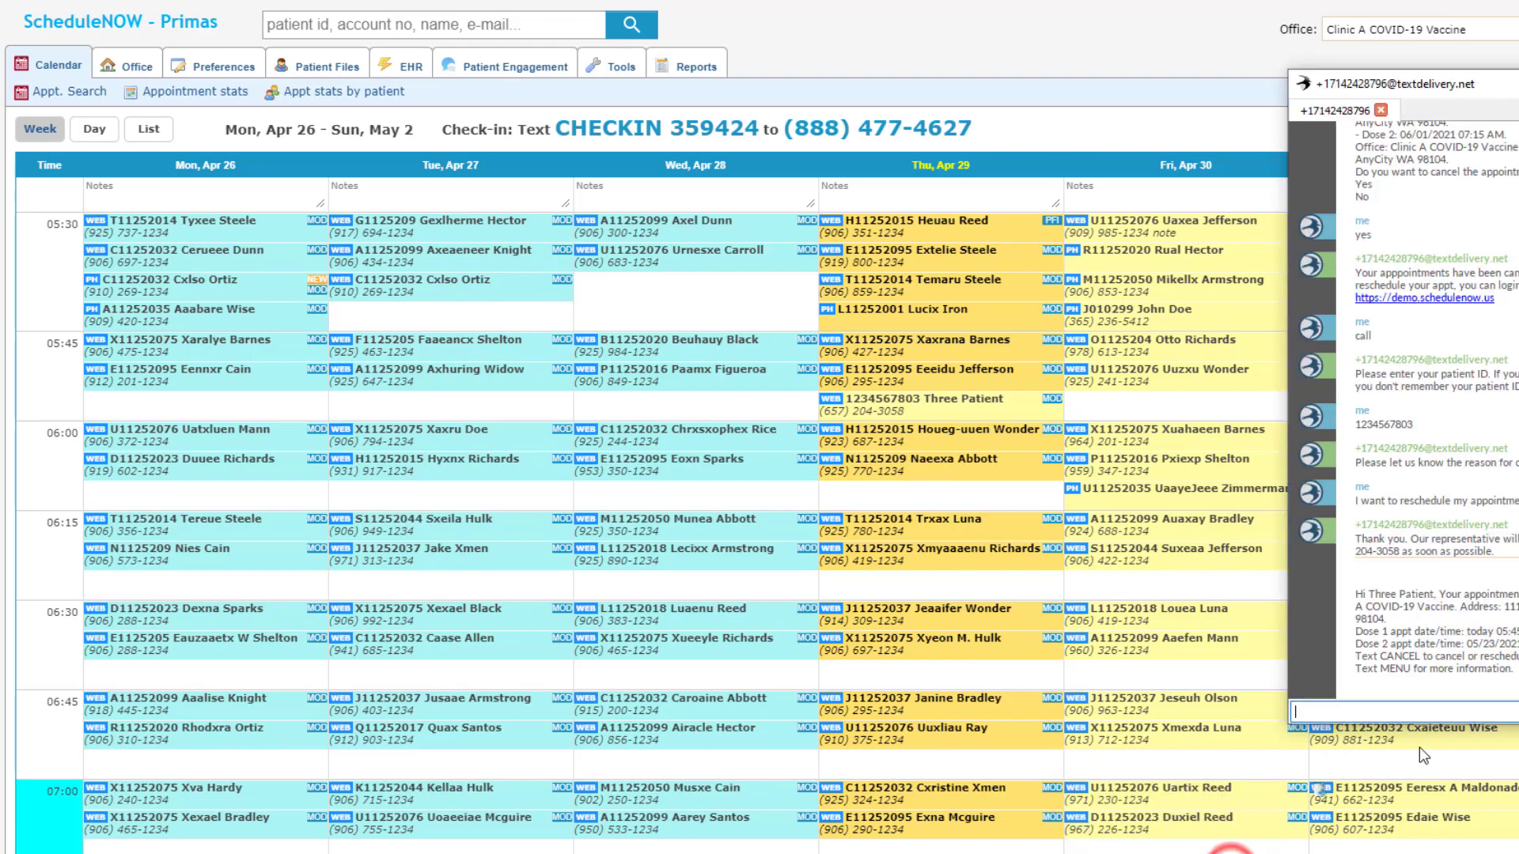
{"action": "left_click", "coordinate": [1396, 706]}
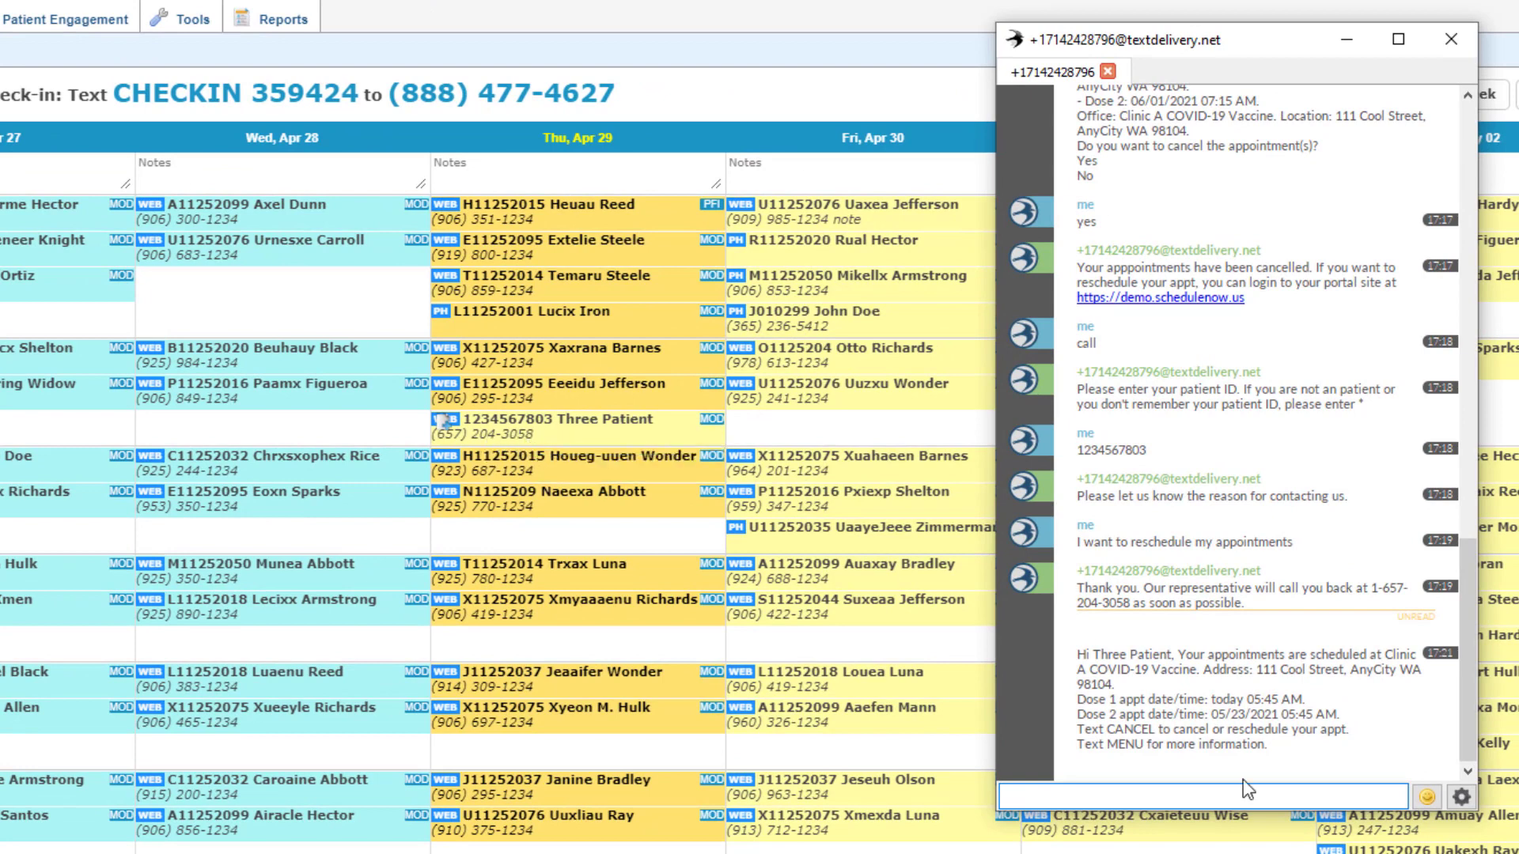
{"action": "left_click", "coordinate": [1120, 796]}
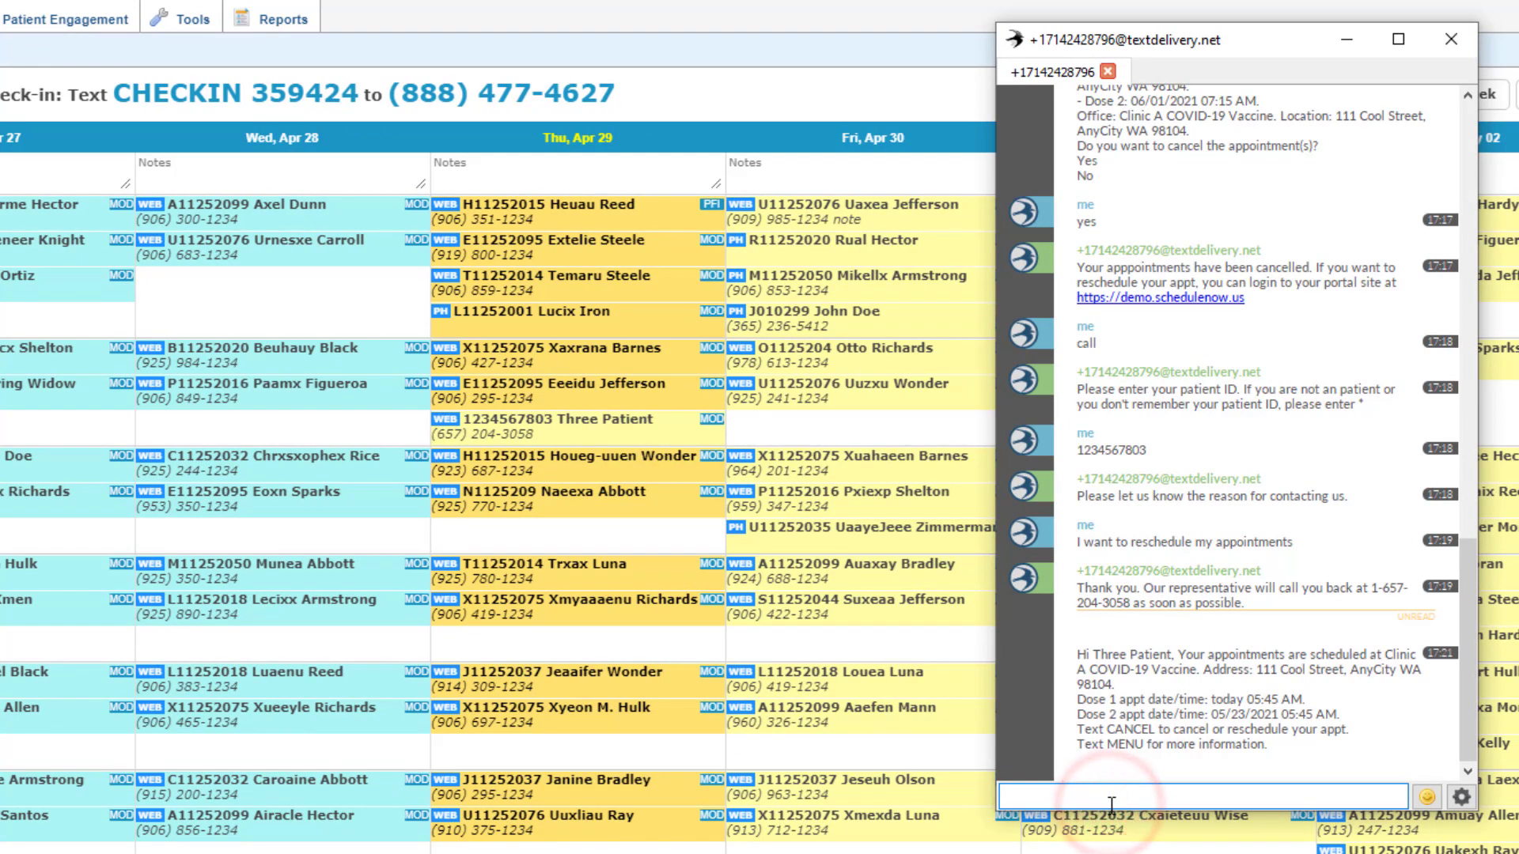
{"action": "type", "text": "CHECKIN"}
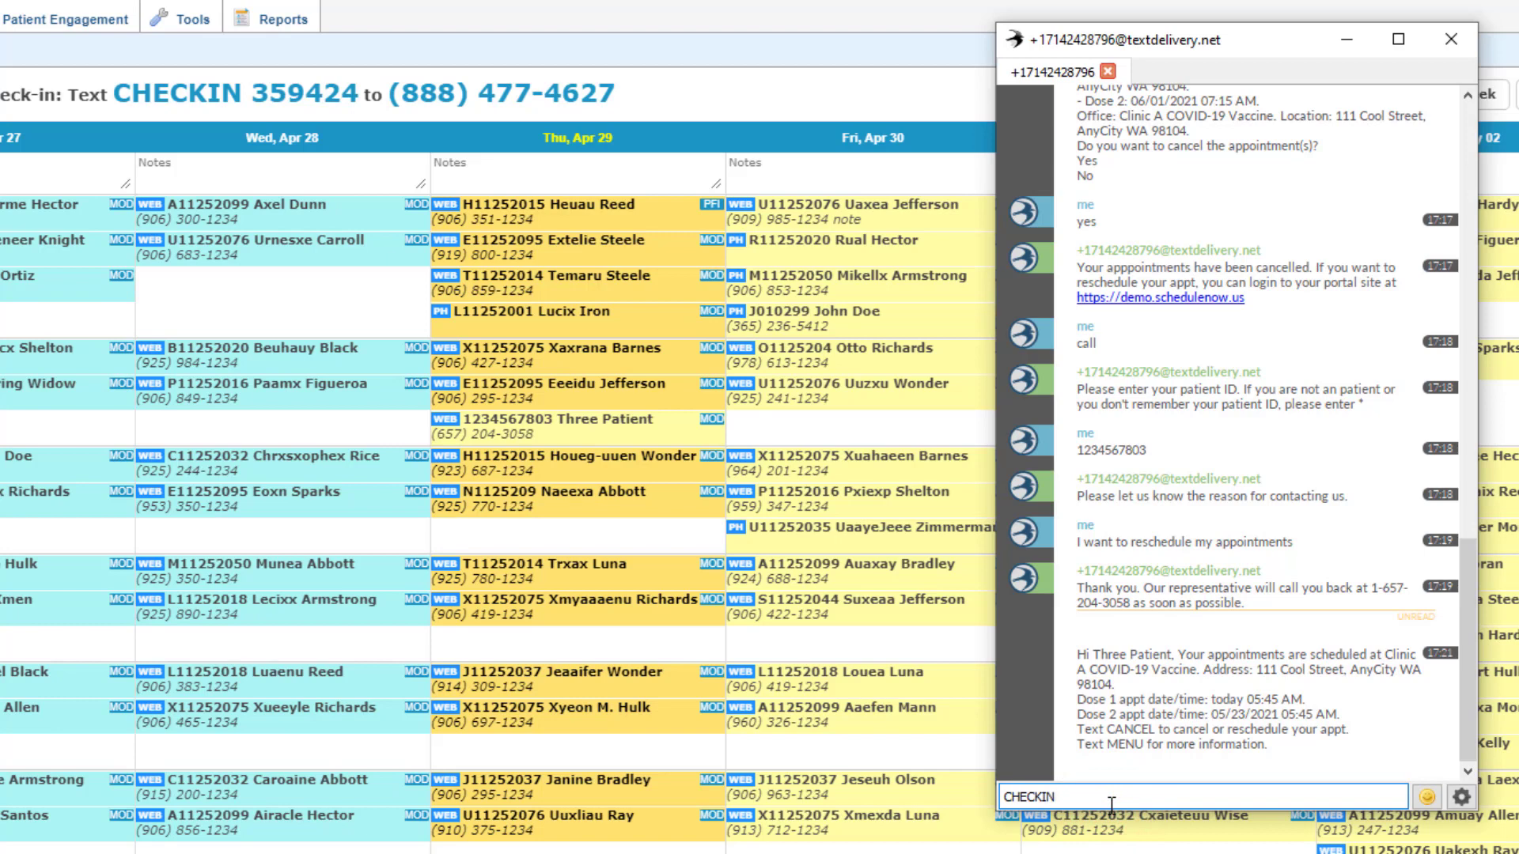
{"action": "type", "text": " 359424"}
{"action": "key", "text": "Return"}
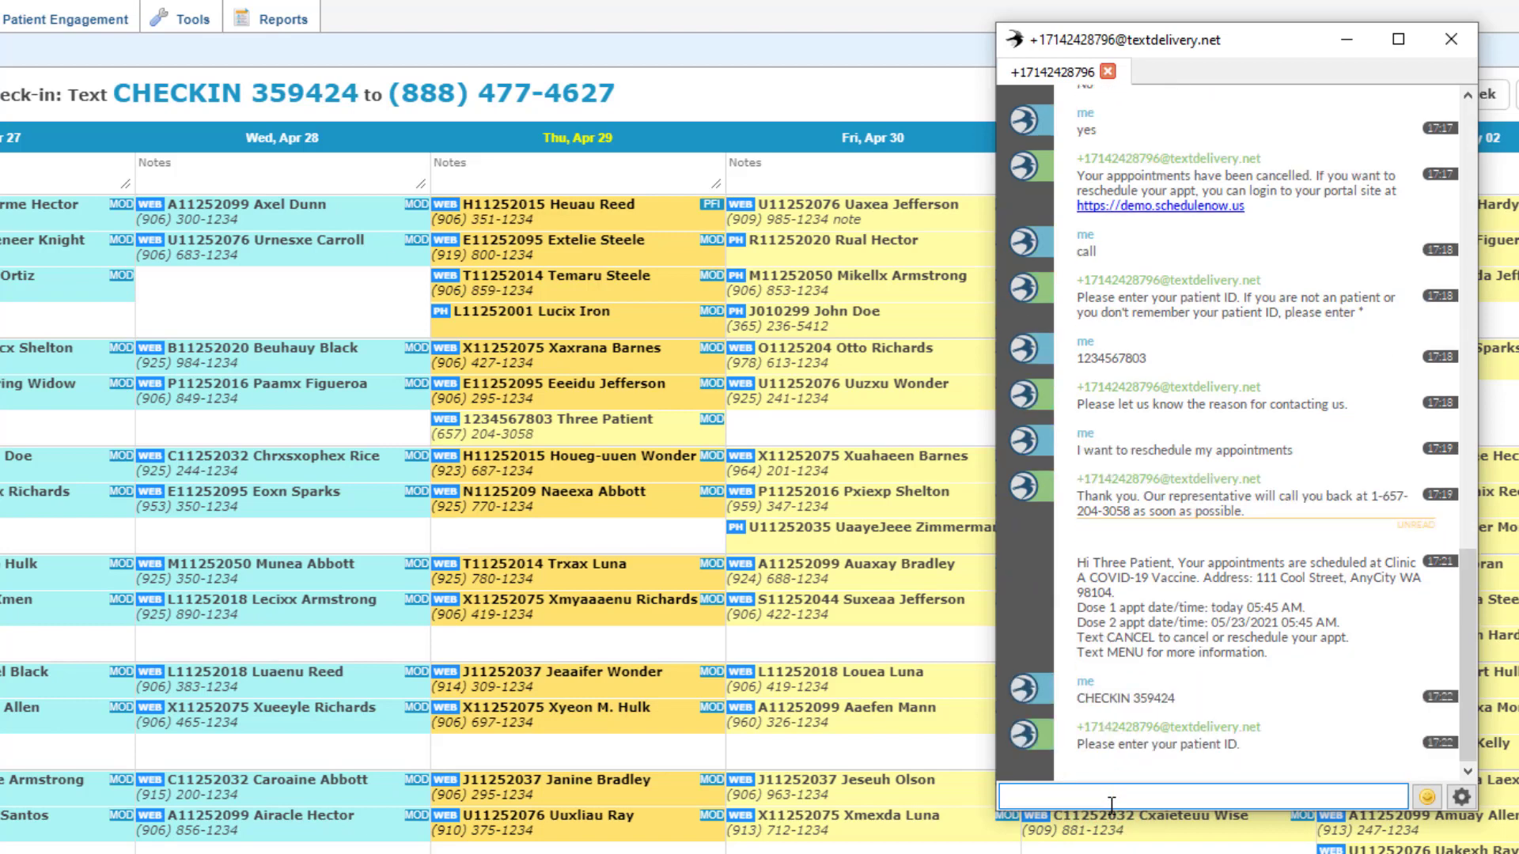
{"action": "type", "text": "1234567803"}
{"action": "key", "text": "Return"}
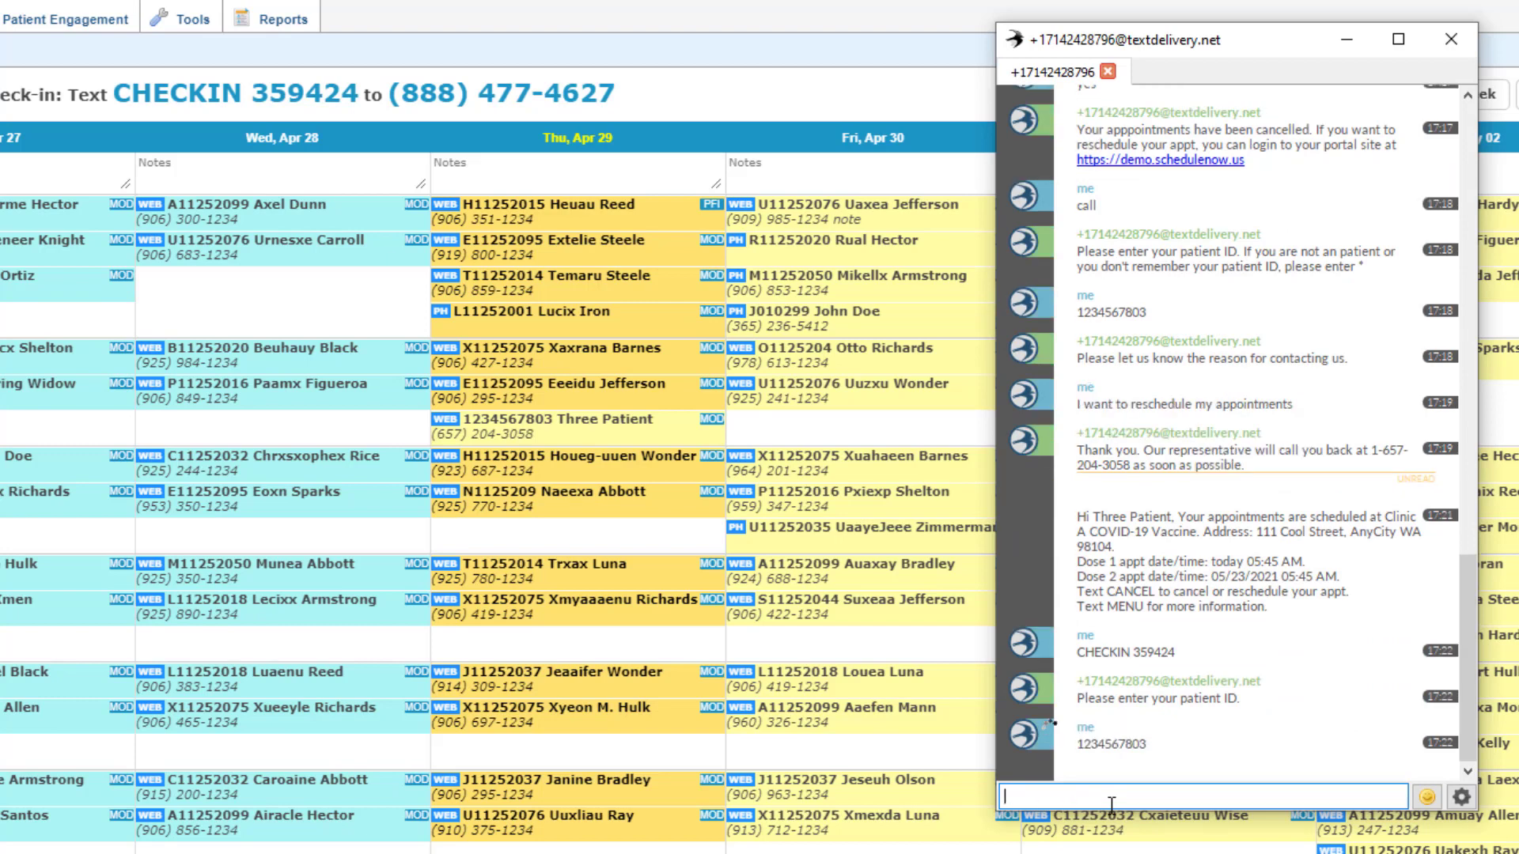